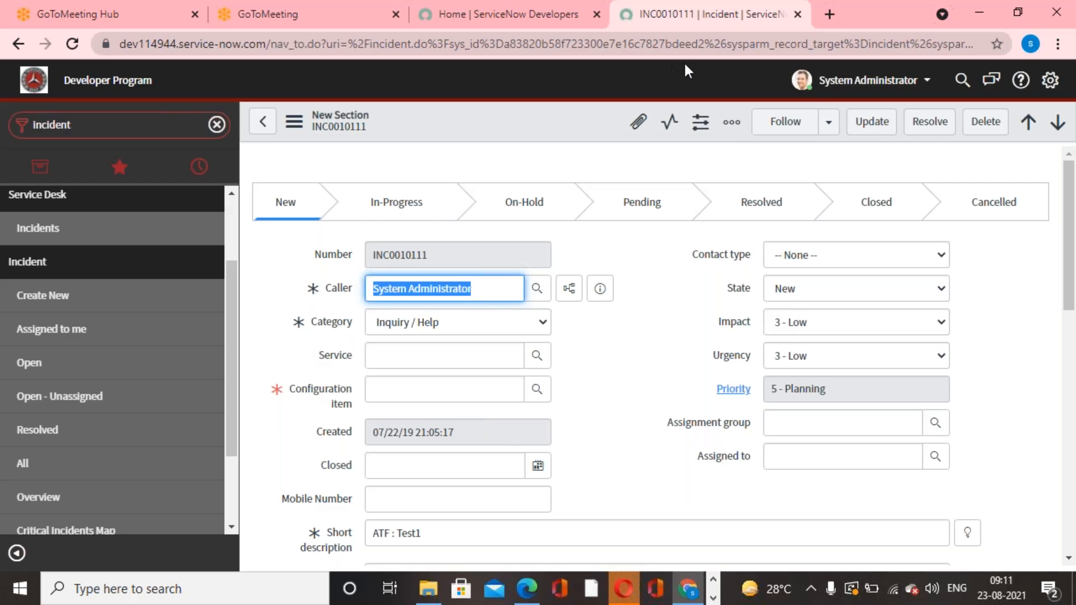
# Open the incident form's layout configuration and add the Created by and Domain Path fields to the selected fields.
pyautogui.click(678, 66)
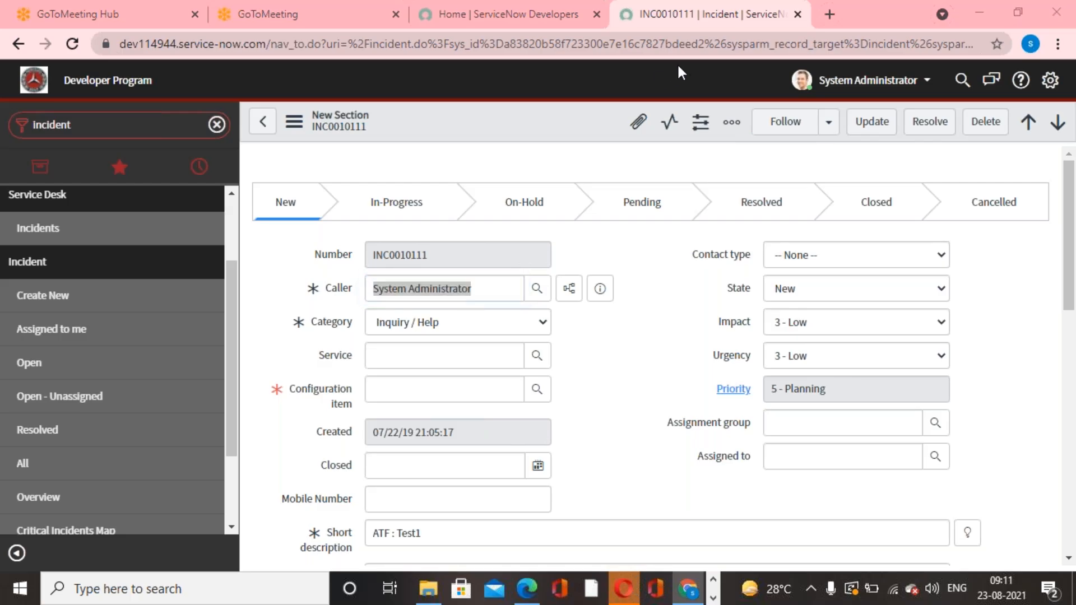
pyautogui.rightClick(537, 125)
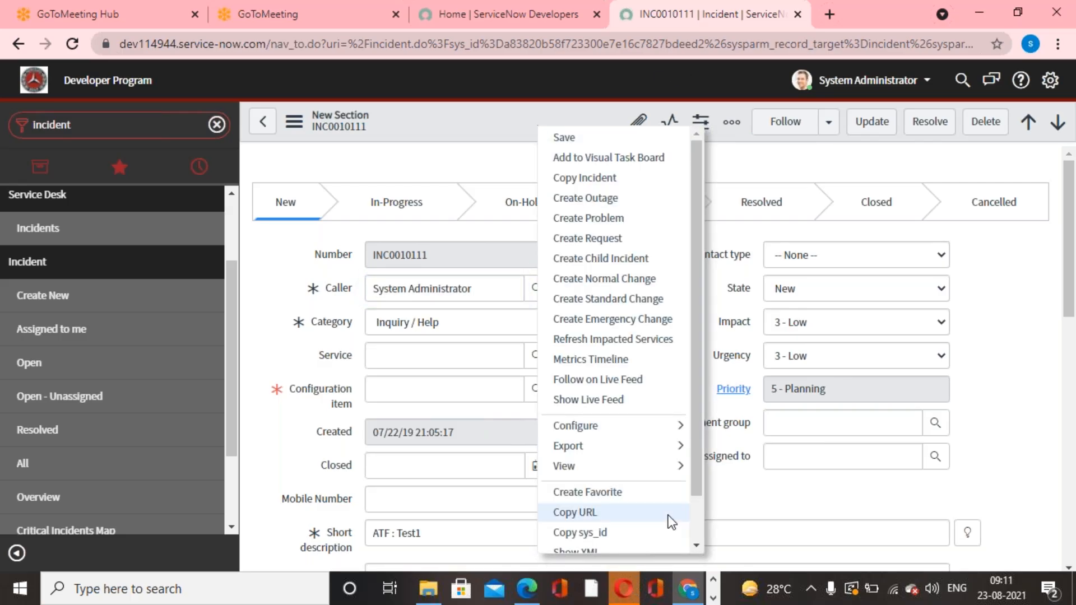
pyautogui.moveTo(667, 433)
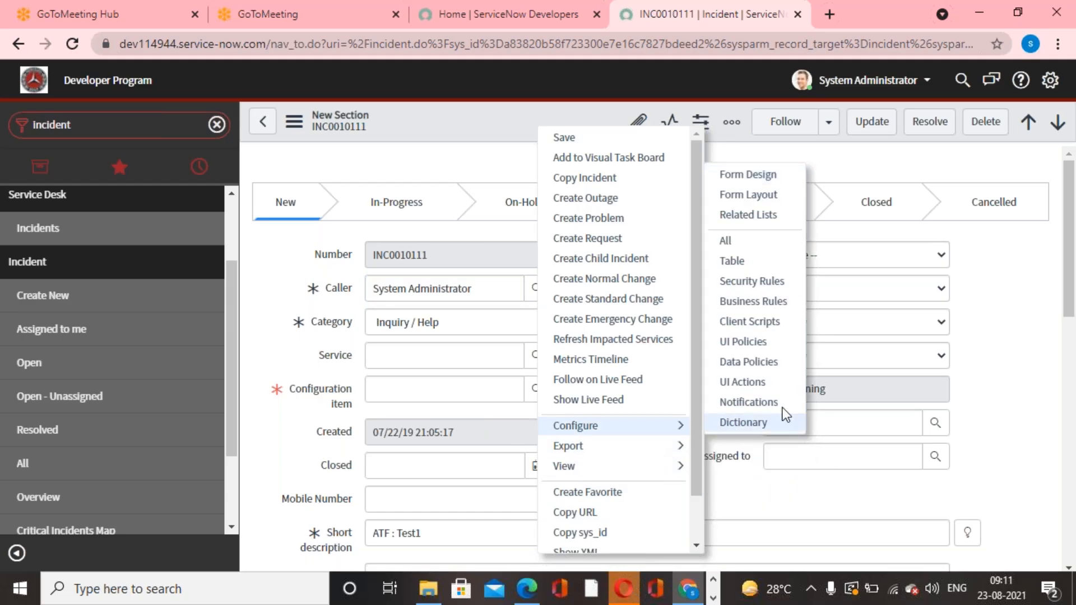
pyautogui.click(771, 201)
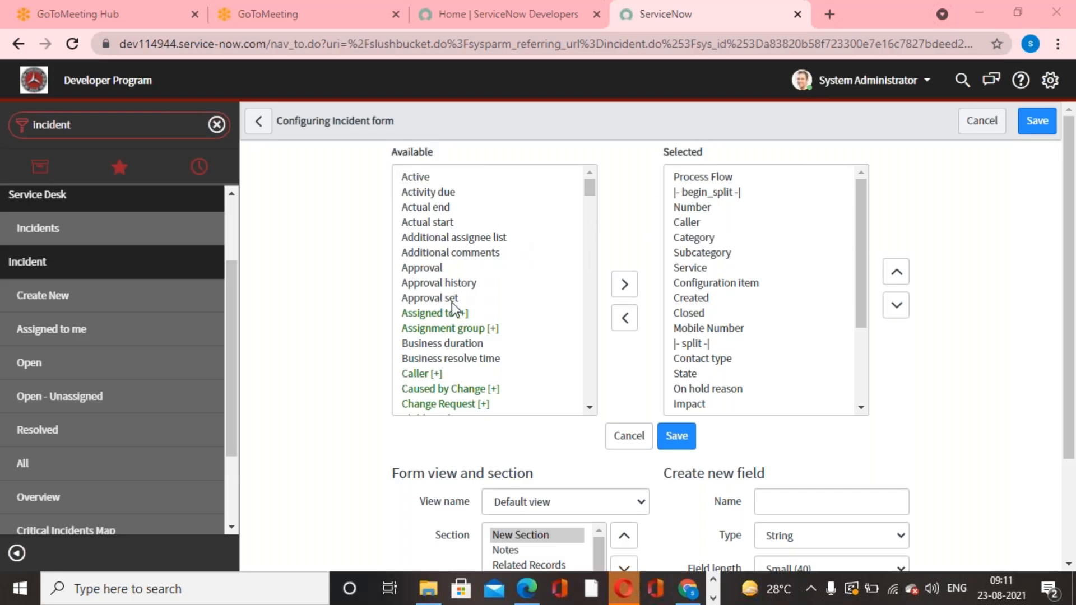
pyautogui.scroll(-4, 452, 303)
pyautogui.scroll(-3, 452, 303)
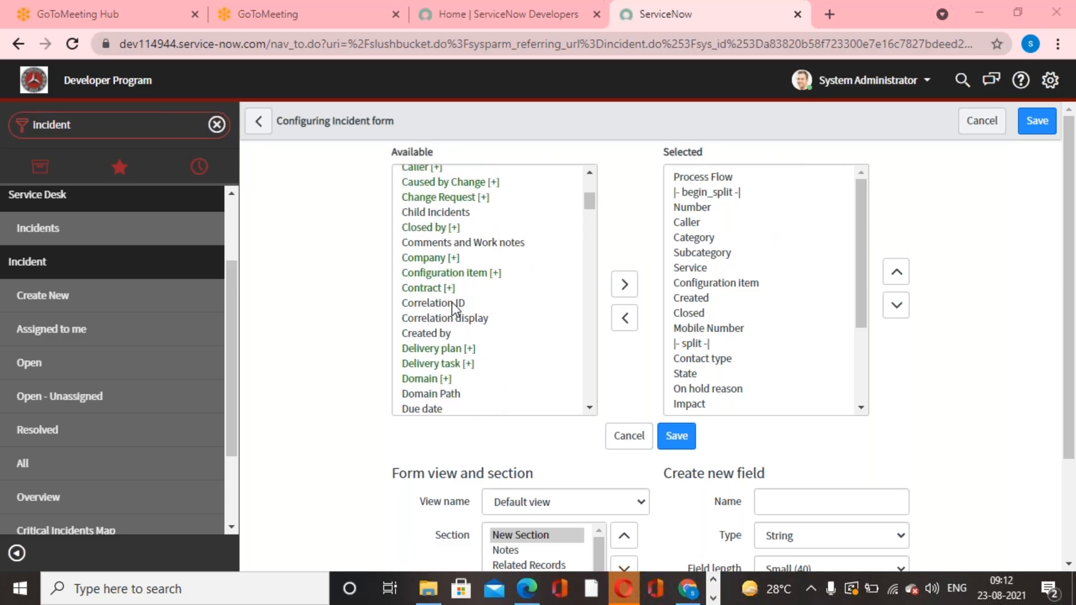
pyautogui.doubleClick(434, 327)
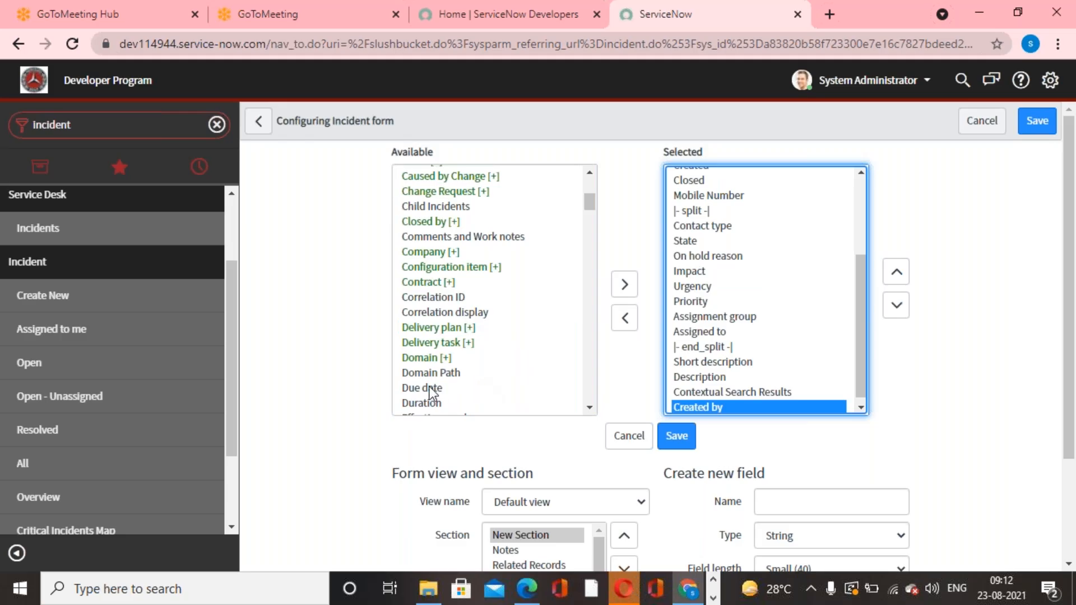
pyautogui.click(422, 373)
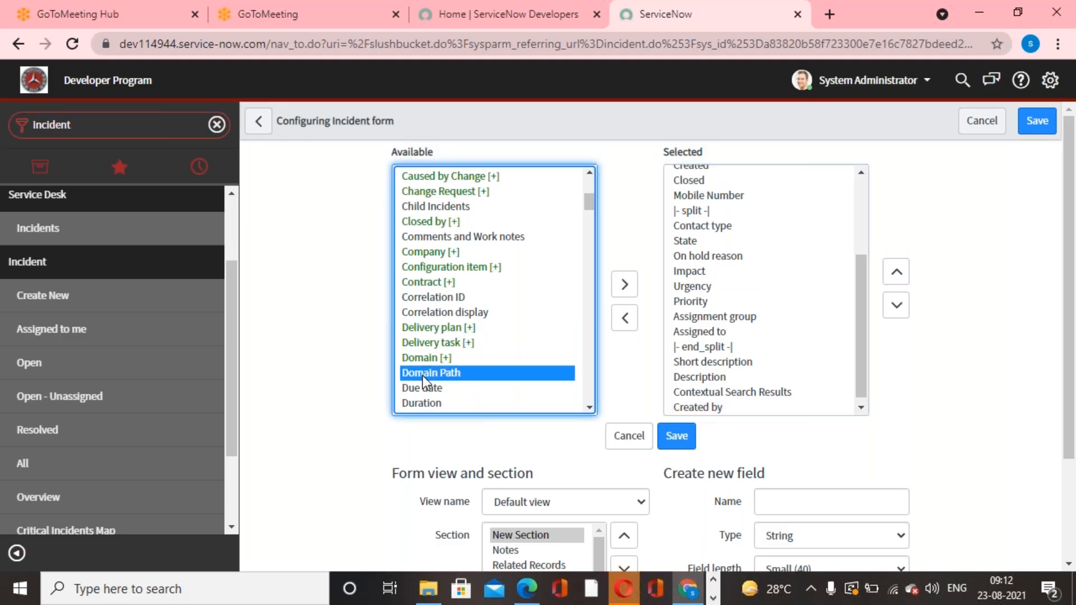
pyautogui.click(627, 289)
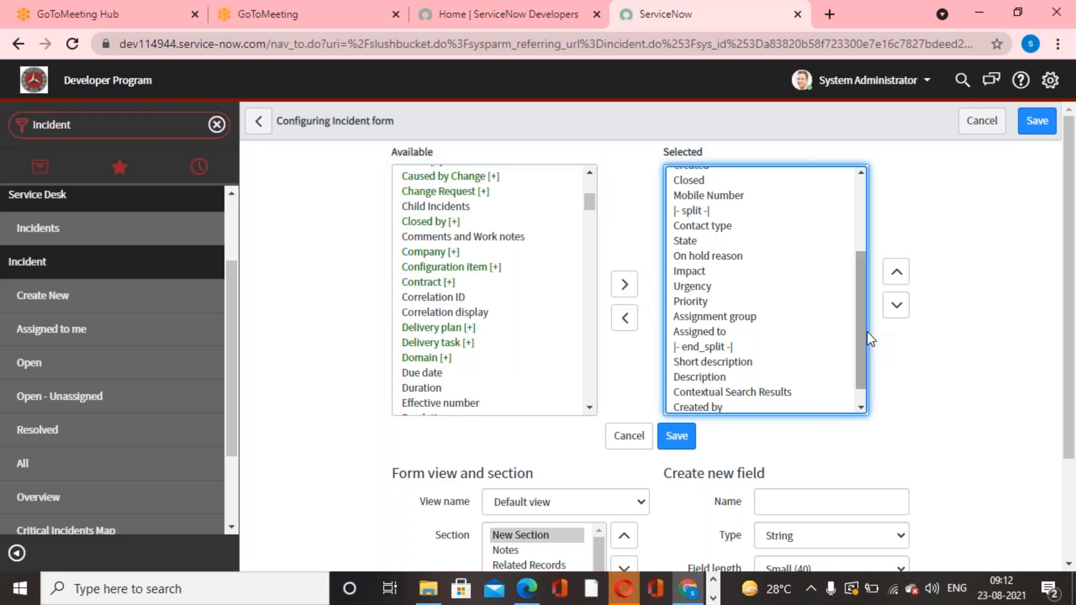
# Move Created by and Domain Path directly above the end_split marker and save the form layout.
pyautogui.moveTo(867, 332); pyautogui.dragTo(869, 399)
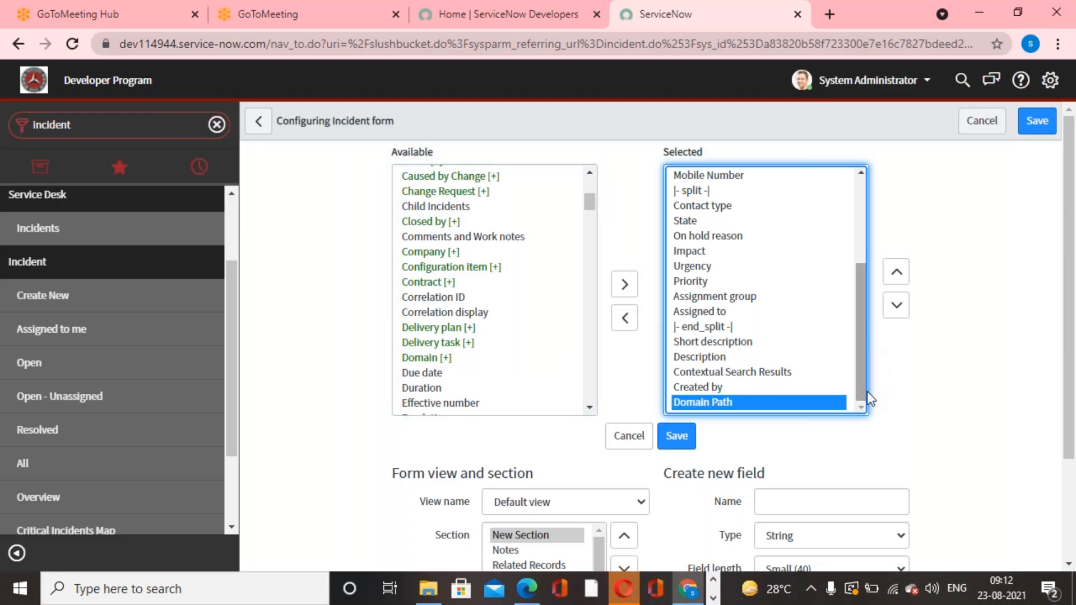
pyautogui.click(705, 384)
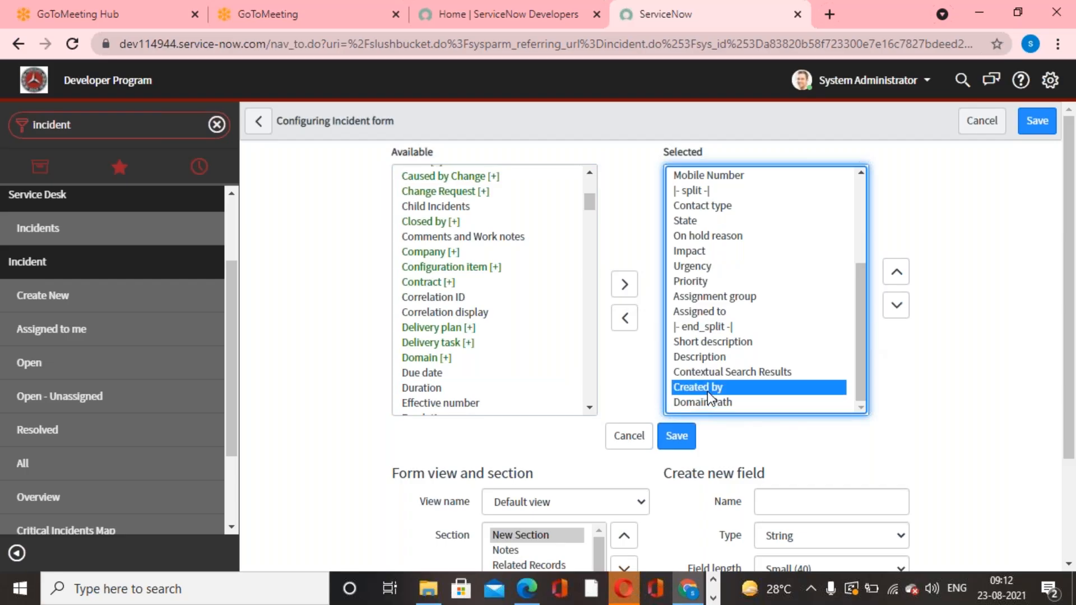
pyautogui.keyDown('shift'); pyautogui.click(712, 400); pyautogui.keyUp('shift')
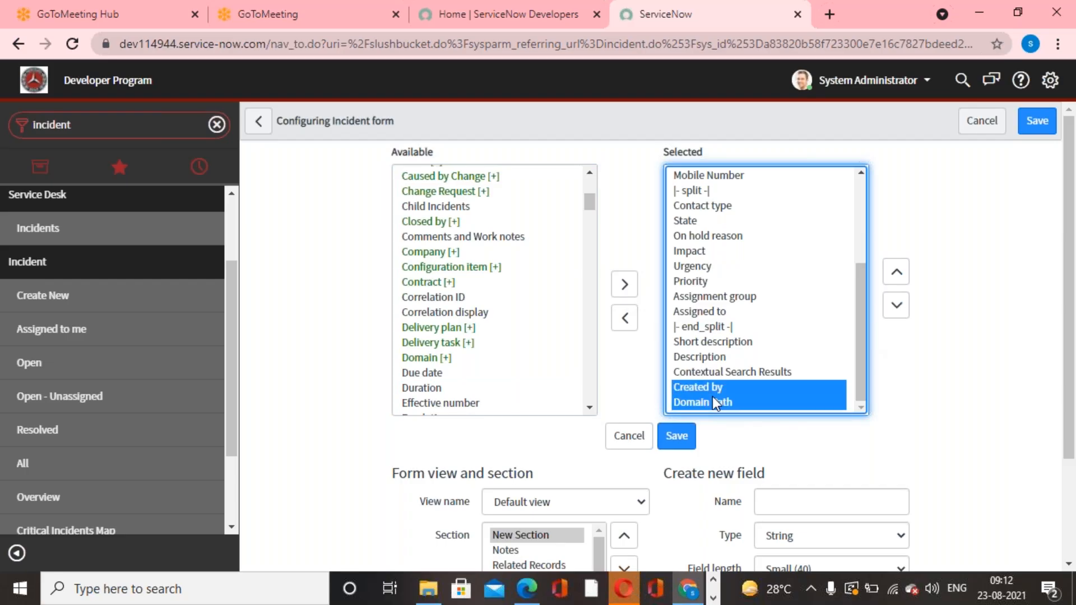
pyautogui.click(895, 274)
pyautogui.click(896, 274)
pyautogui.click(896, 274)
pyautogui.click(895, 274)
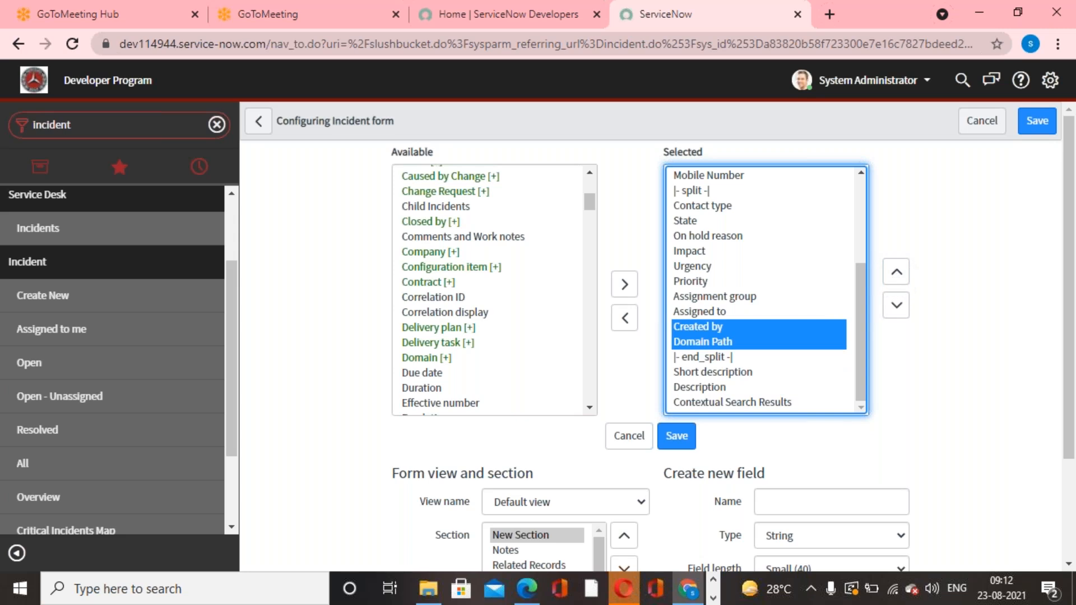
pyautogui.click(675, 437)
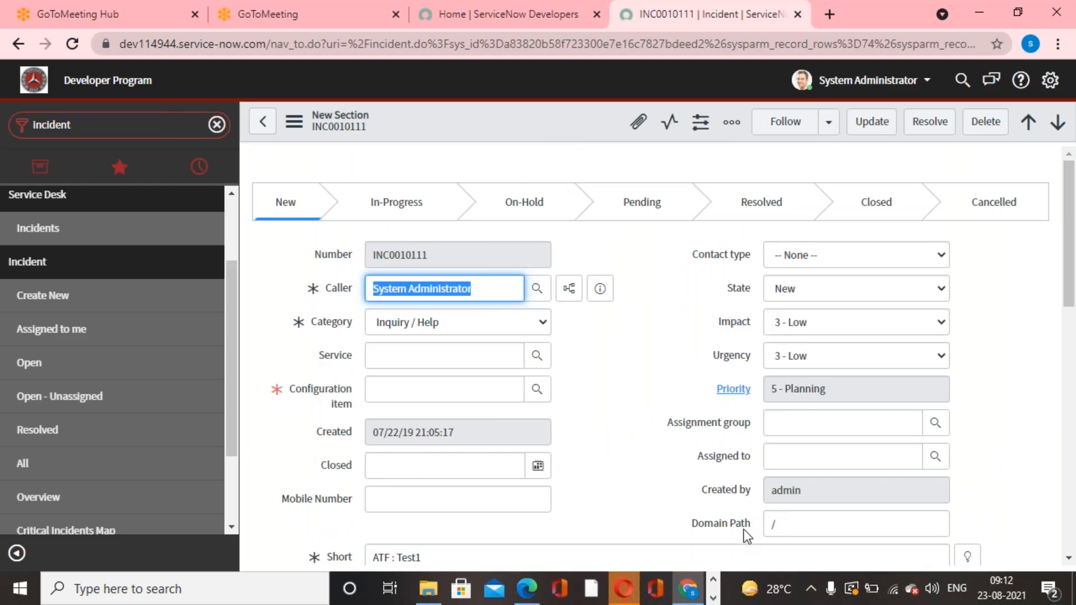
# Reopen the incident form layout and remove the Closed and Mobile Number fields from the selected fields.
pyautogui.rightClick(502, 126)
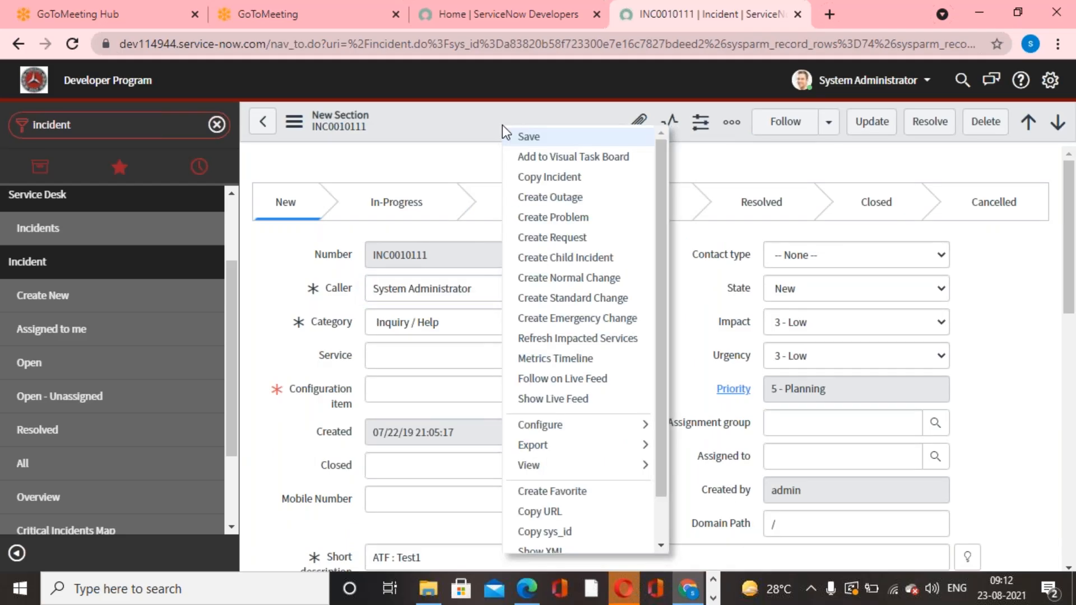
pyautogui.moveTo(642, 423)
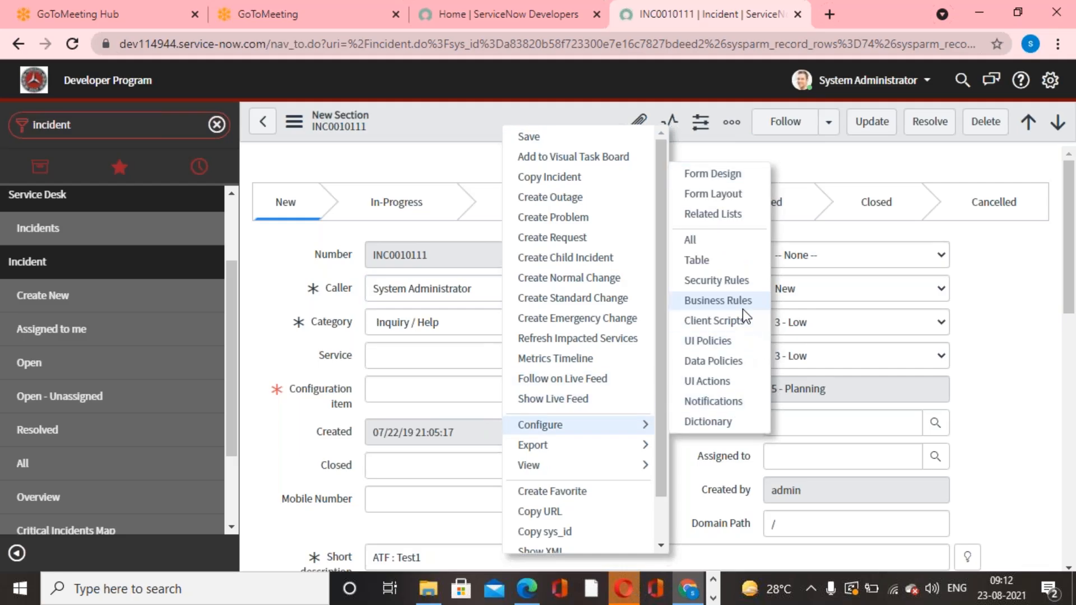
pyautogui.click(712, 193)
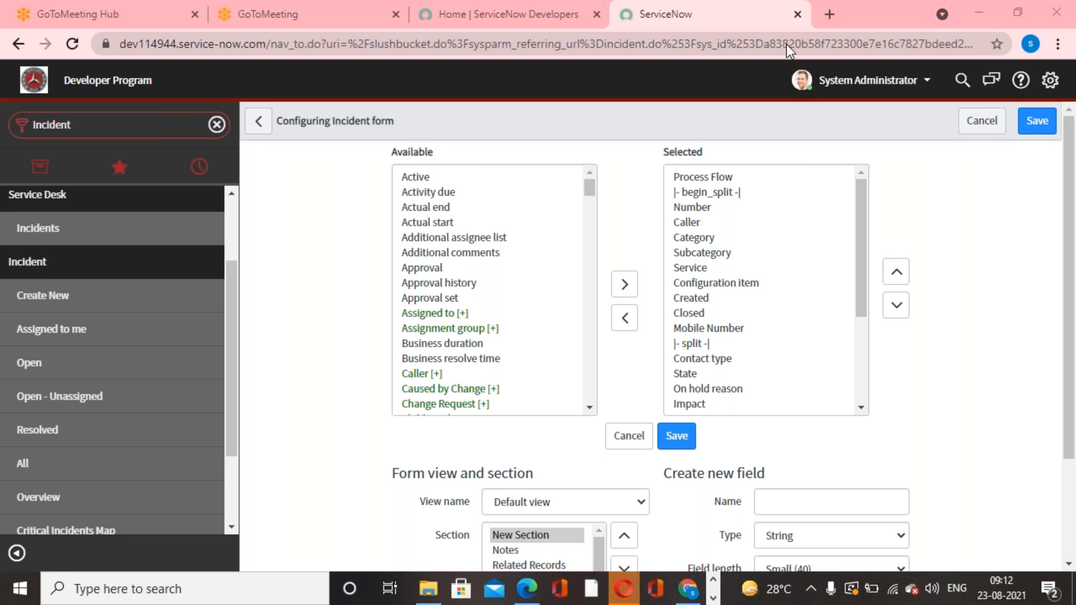
pyautogui.doubleClick(700, 313)
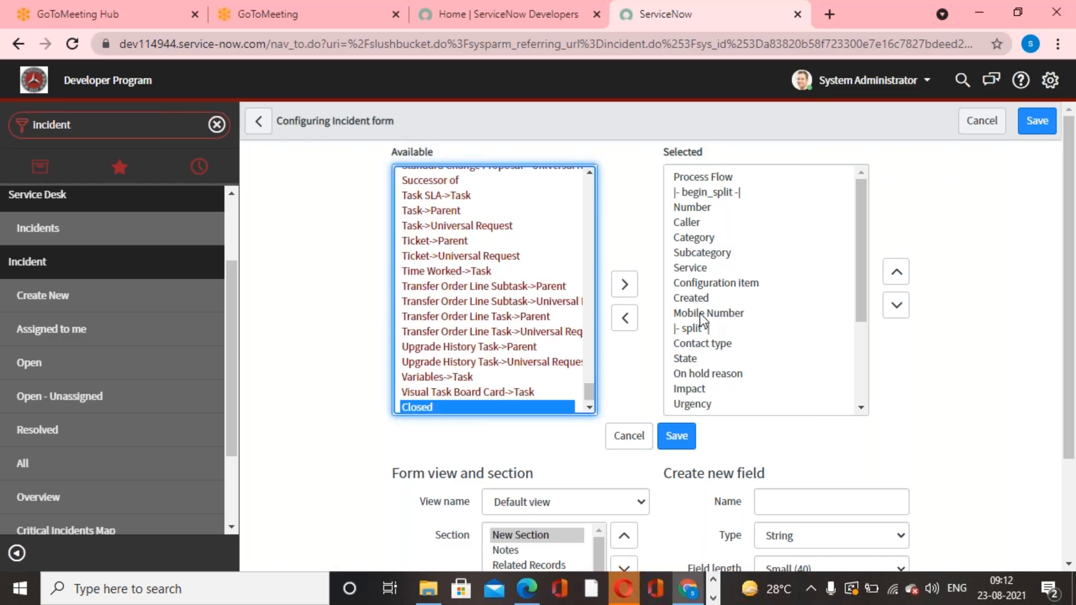
pyautogui.doubleClick(717, 314)
# Remove the Domain Path and Created by fields from the selected fields and save the form layout.
pyautogui.scroll(-2, 718, 314)
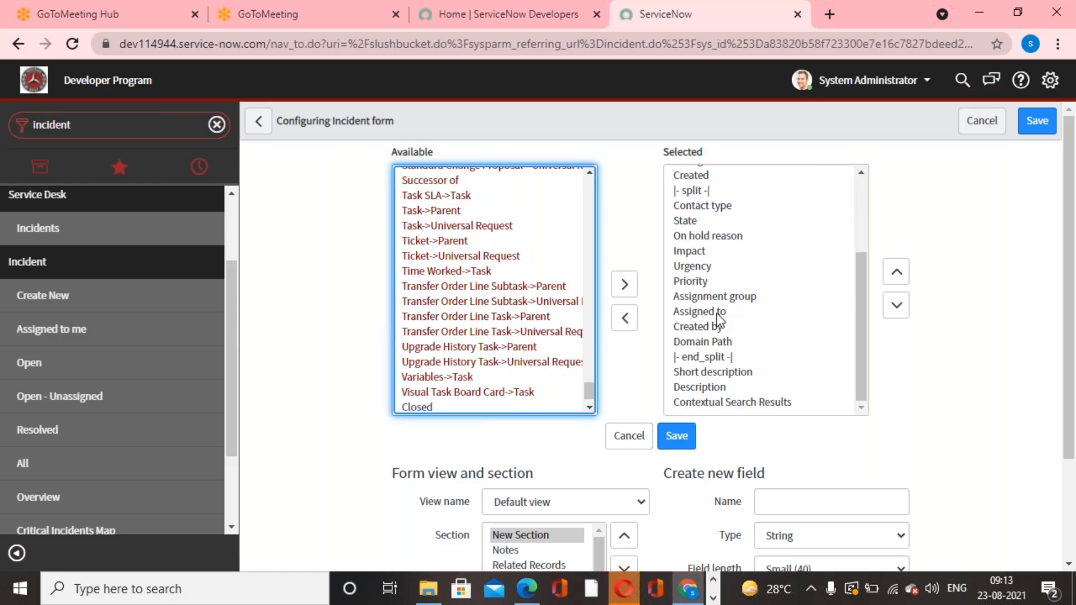
pyautogui.click(704, 328)
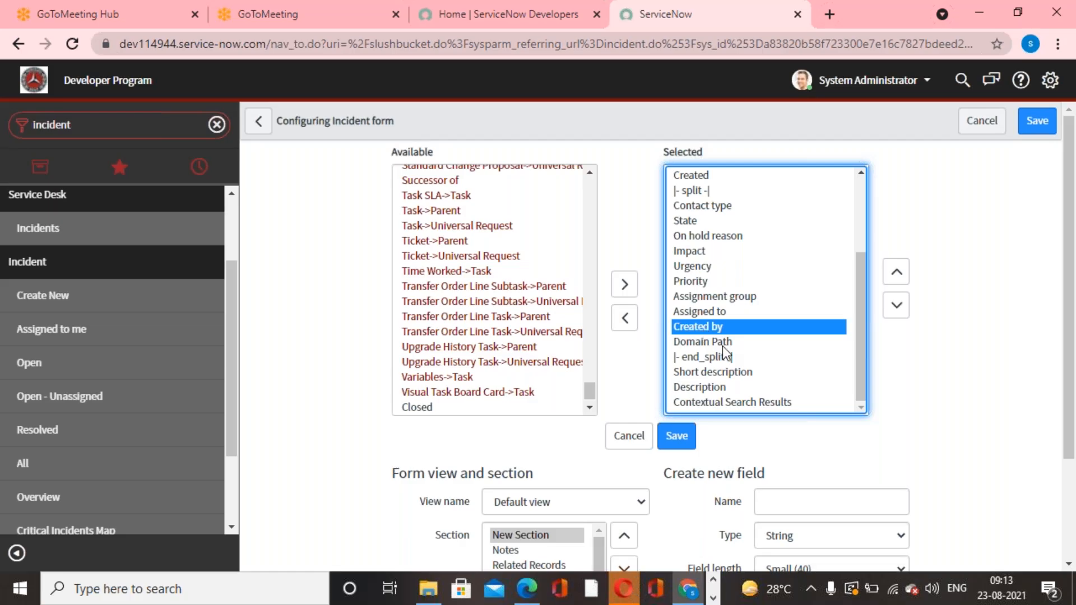
pyautogui.doubleClick(722, 344)
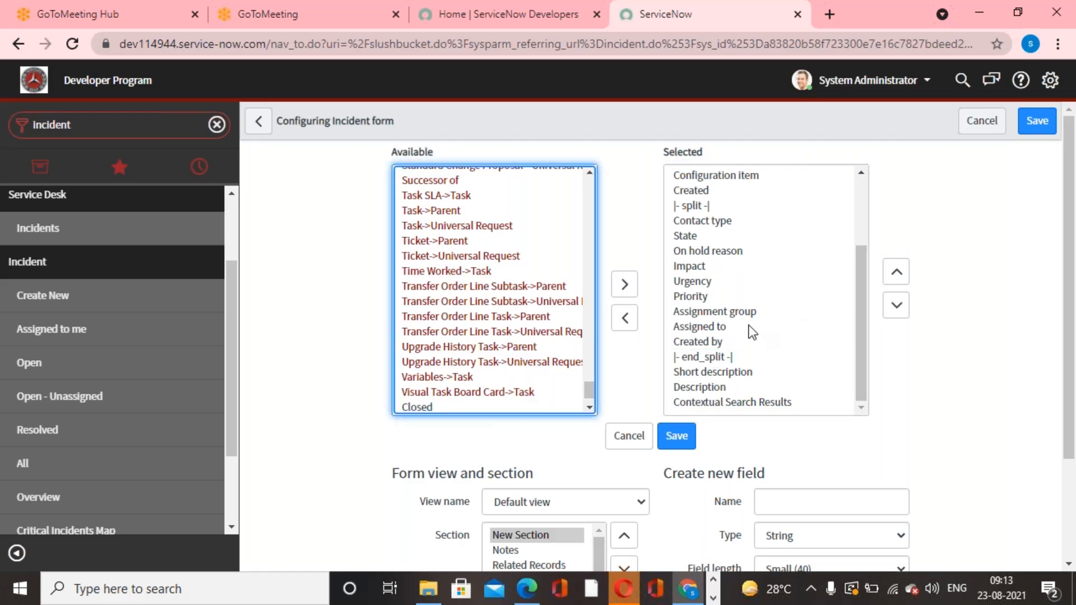
pyautogui.click(691, 344)
pyautogui.doubleClick(691, 345)
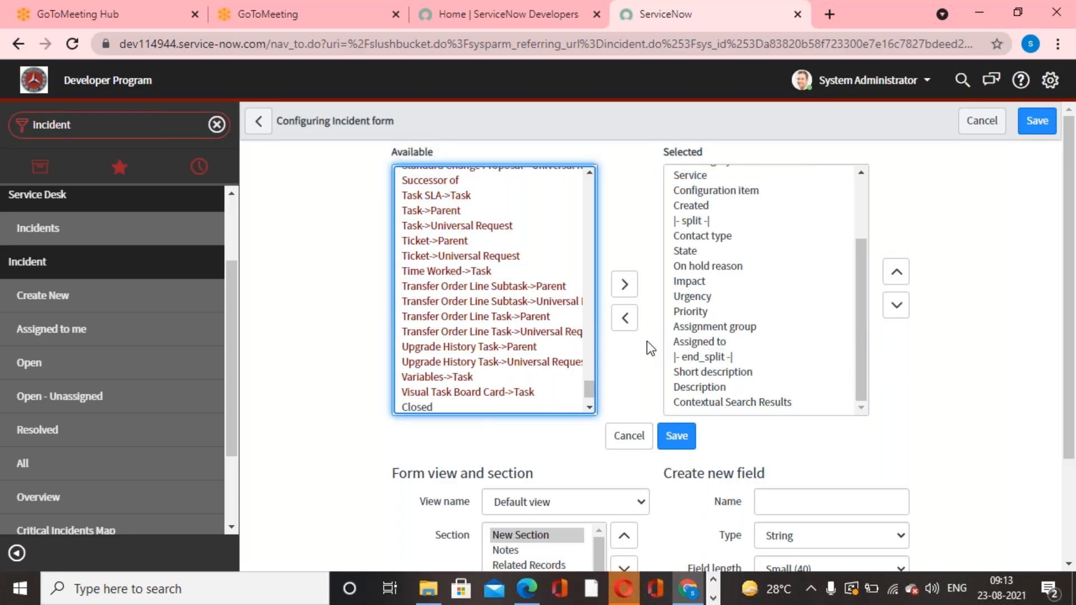
pyautogui.click(680, 437)
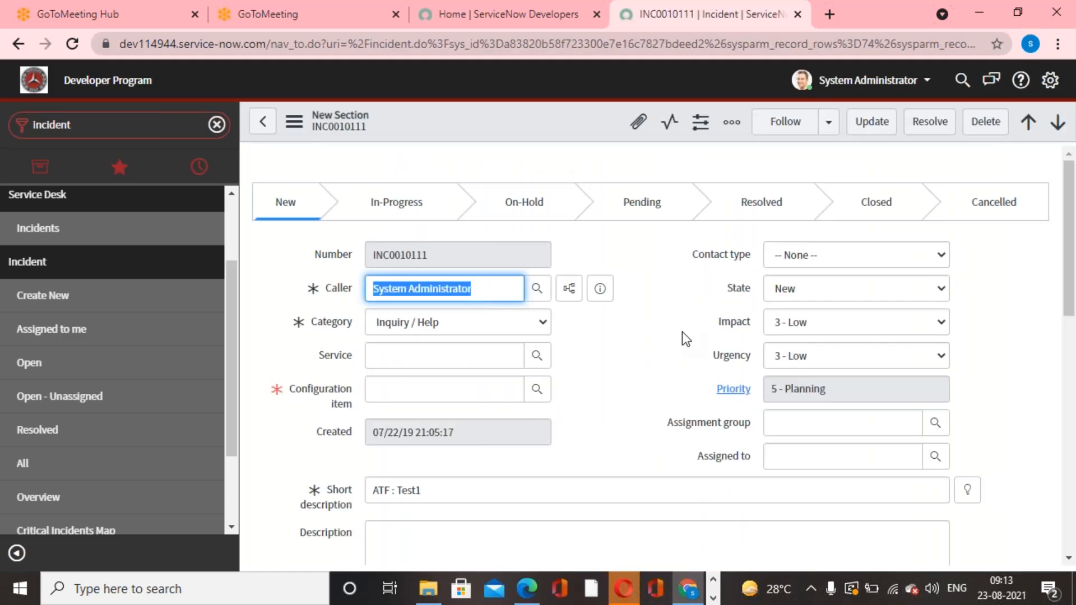
# In the incident form layout, create a new section in the default view, using a person's first name as its caption.
pyautogui.rightClick(512, 123)
pyautogui.moveTo(656, 426)
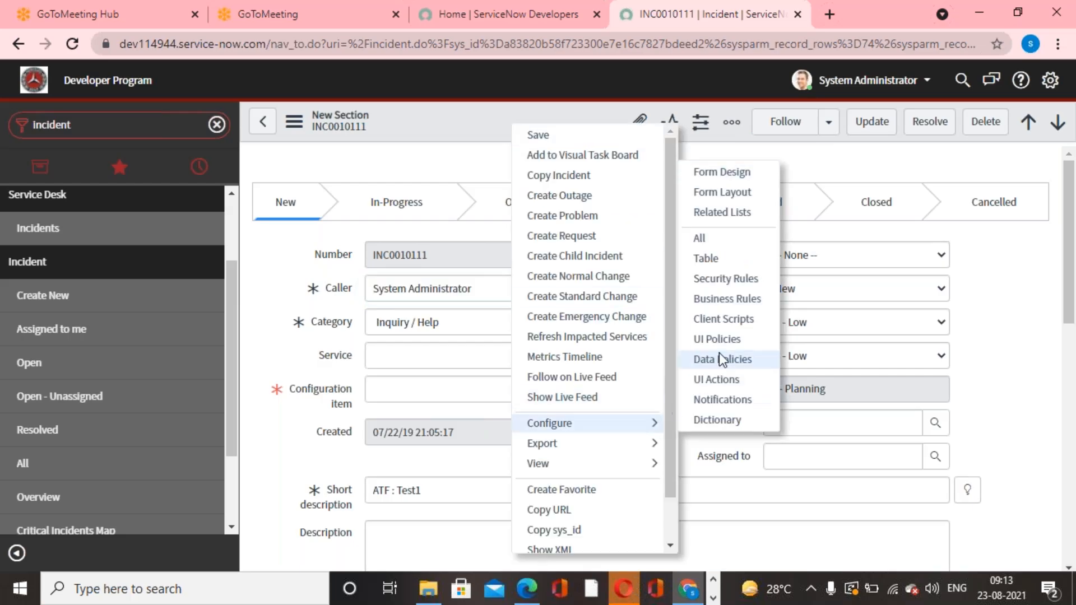
pyautogui.click(711, 193)
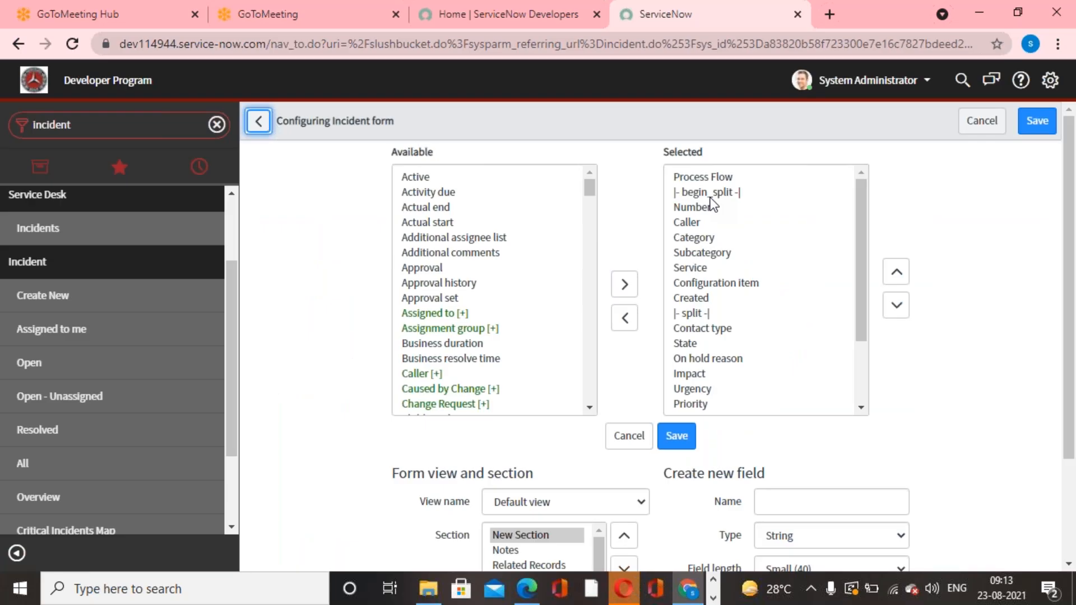
pyautogui.scroll(-3, 711, 203)
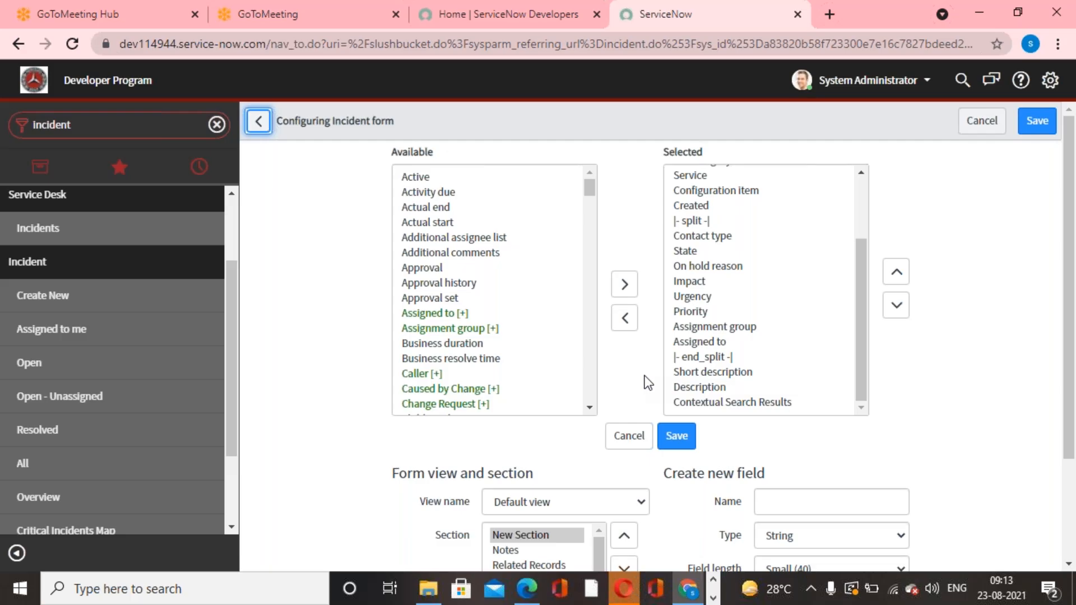
pyautogui.scroll(-3, 643, 379)
pyautogui.click(598, 452)
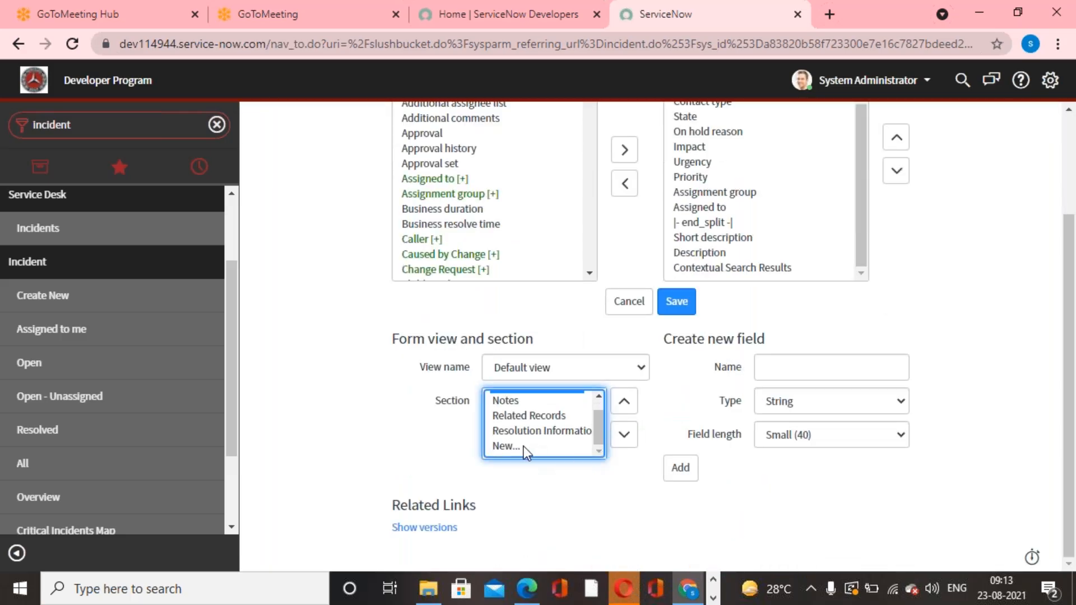
pyautogui.click(507, 447)
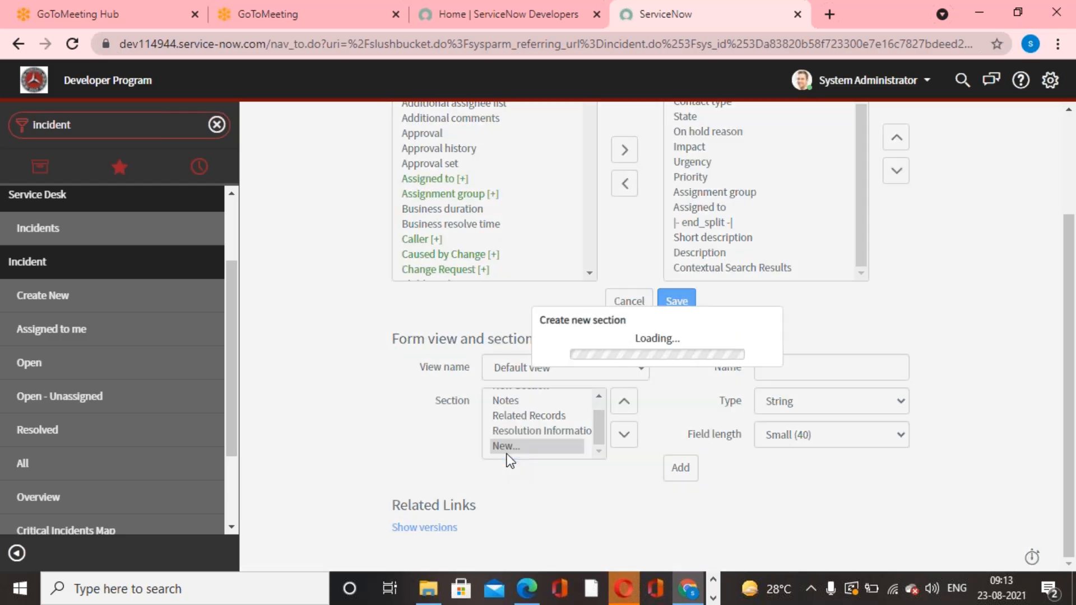
pyautogui.write('Srin')
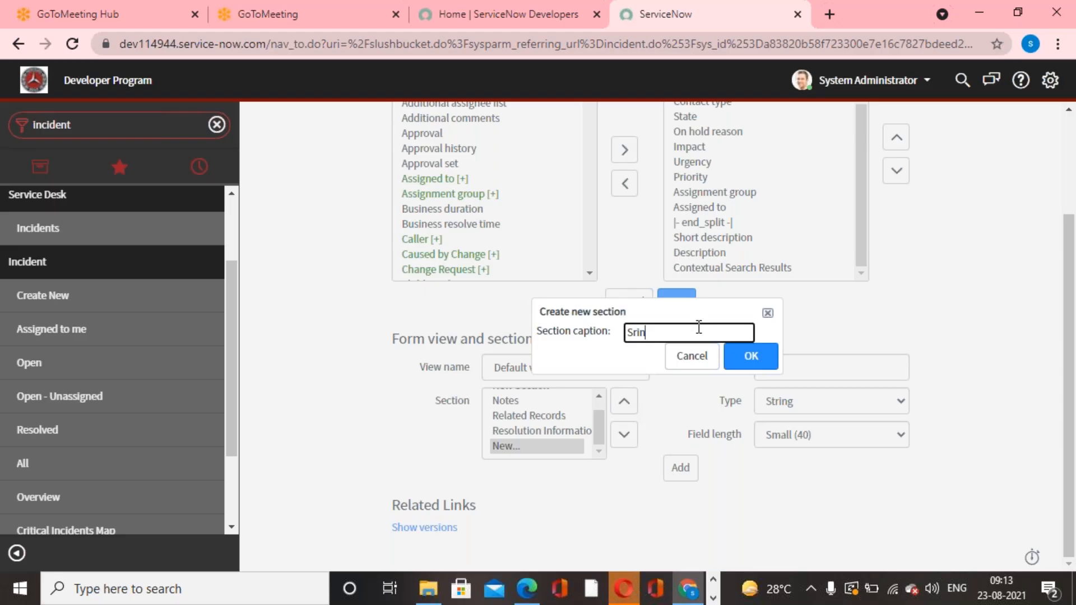
pyautogui.write('ivas')
pyautogui.click(751, 356)
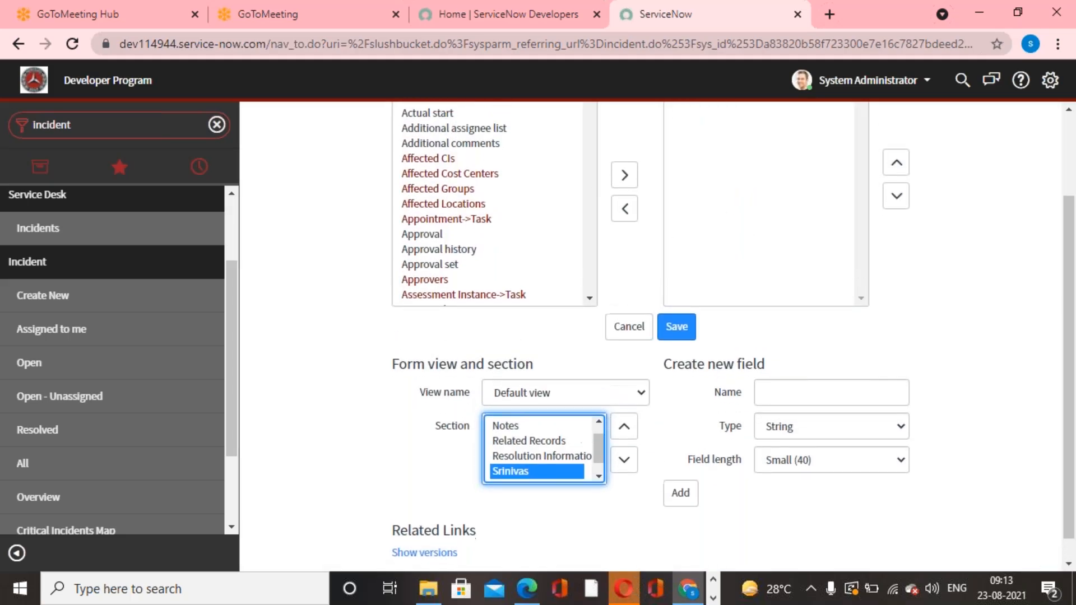
# Add the Actual end and Actual start fields to the new section and save the layout.
pyautogui.scroll(2, 769, 265)
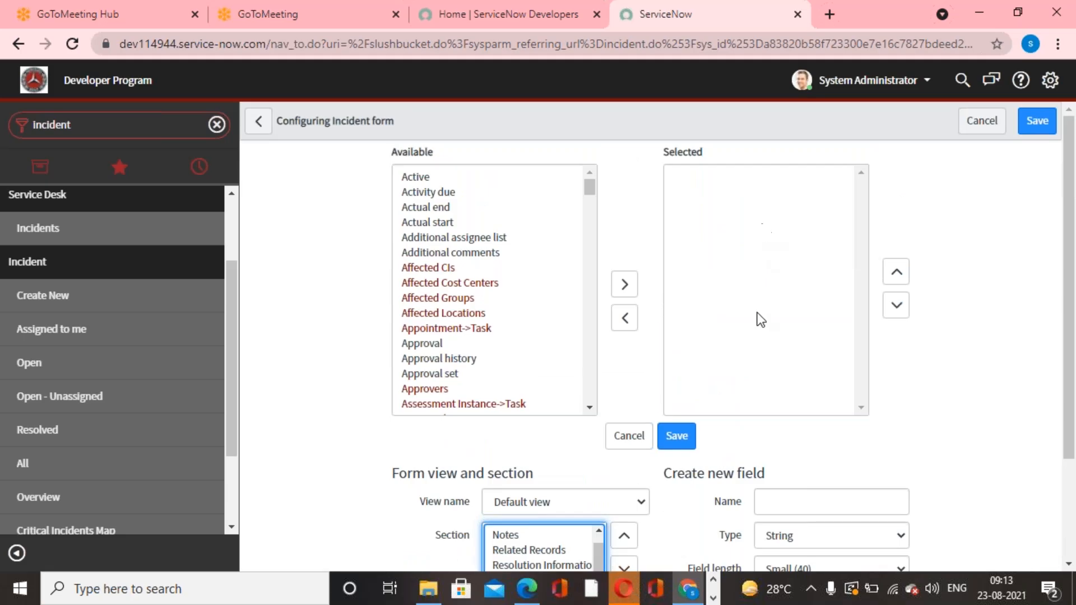
pyautogui.doubleClick(445, 208)
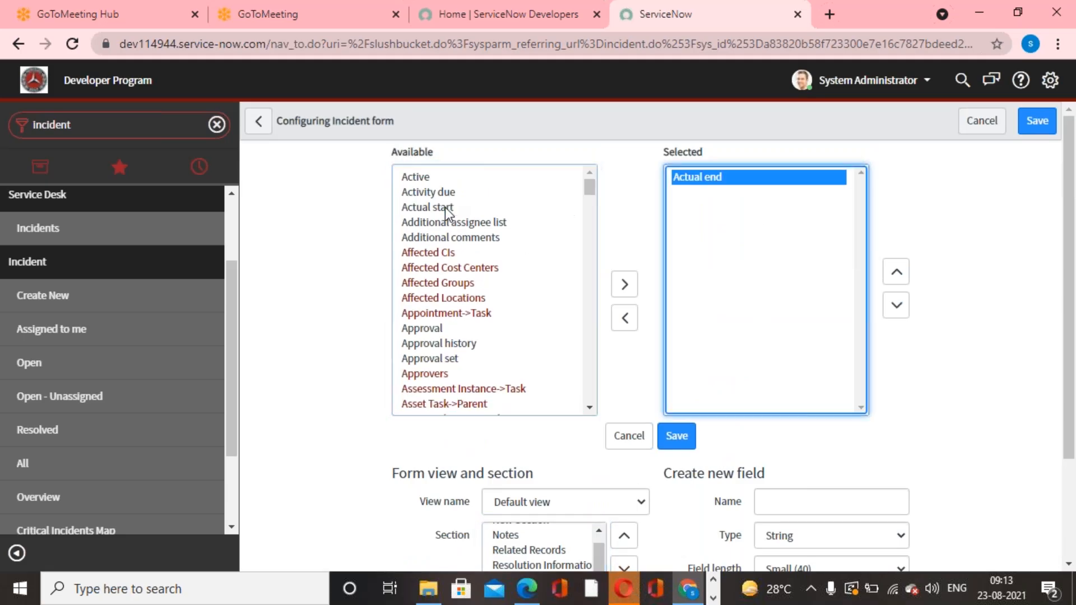
pyautogui.doubleClick(431, 206)
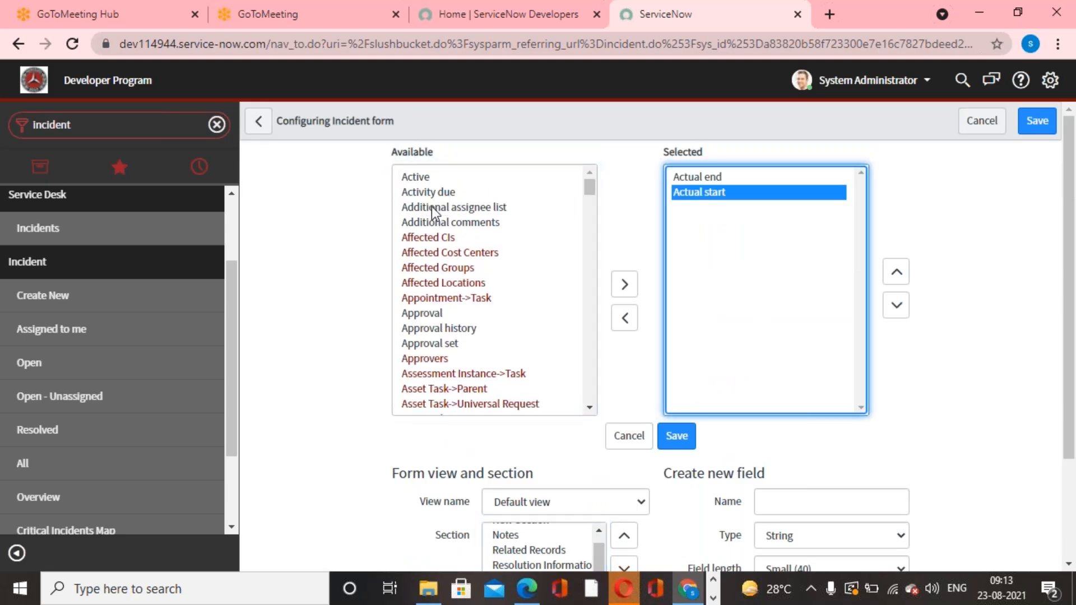
pyautogui.click(680, 435)
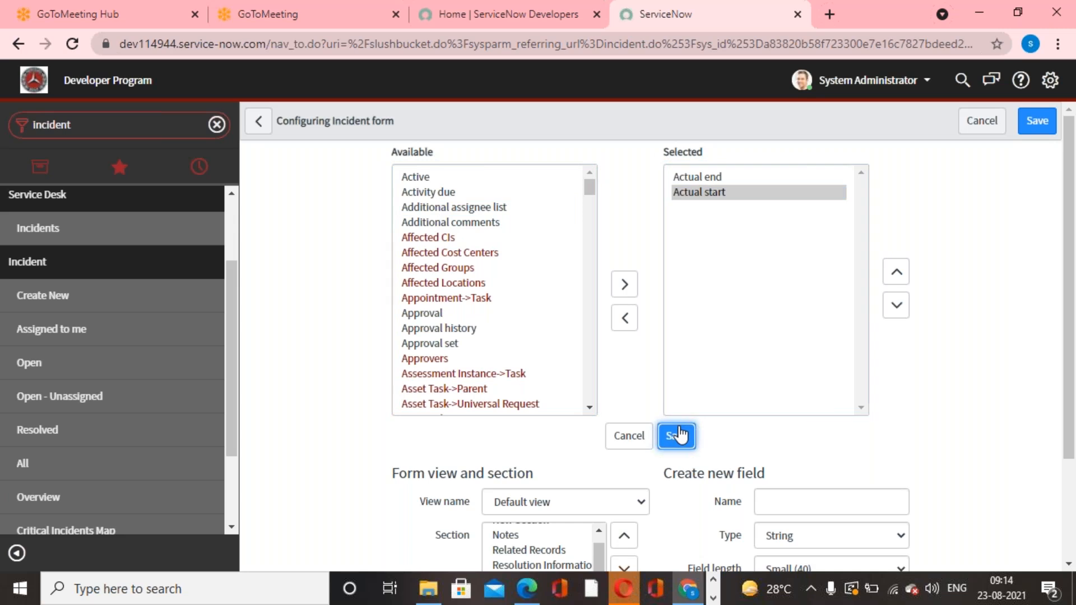
# Show the newly created section on the incident form to check its fields.
pyautogui.scroll(-4, 679, 435)
pyautogui.scroll(-6, 603, 362)
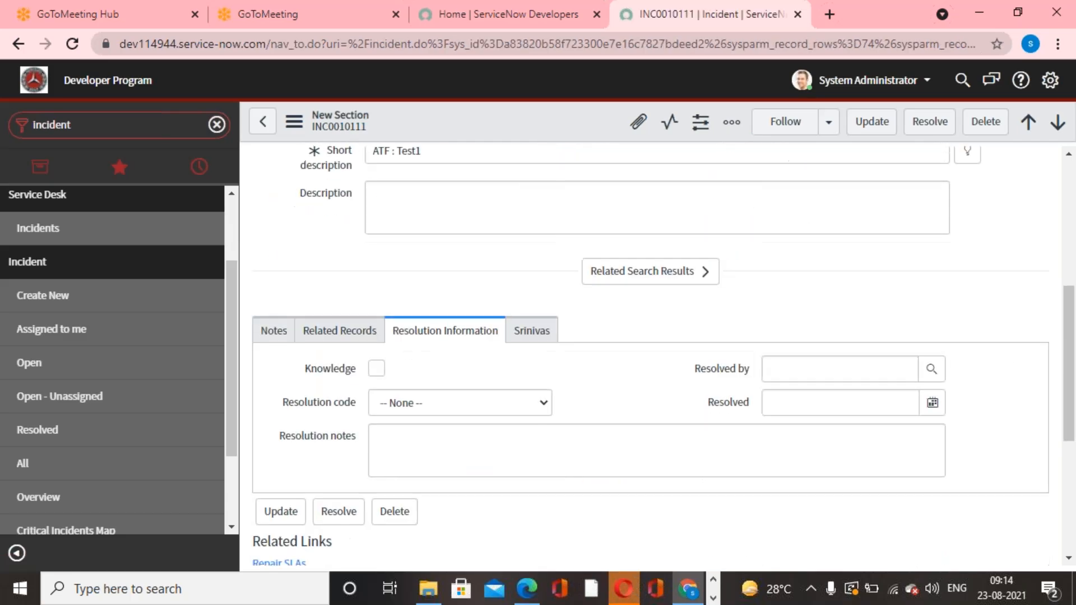
pyautogui.click(533, 327)
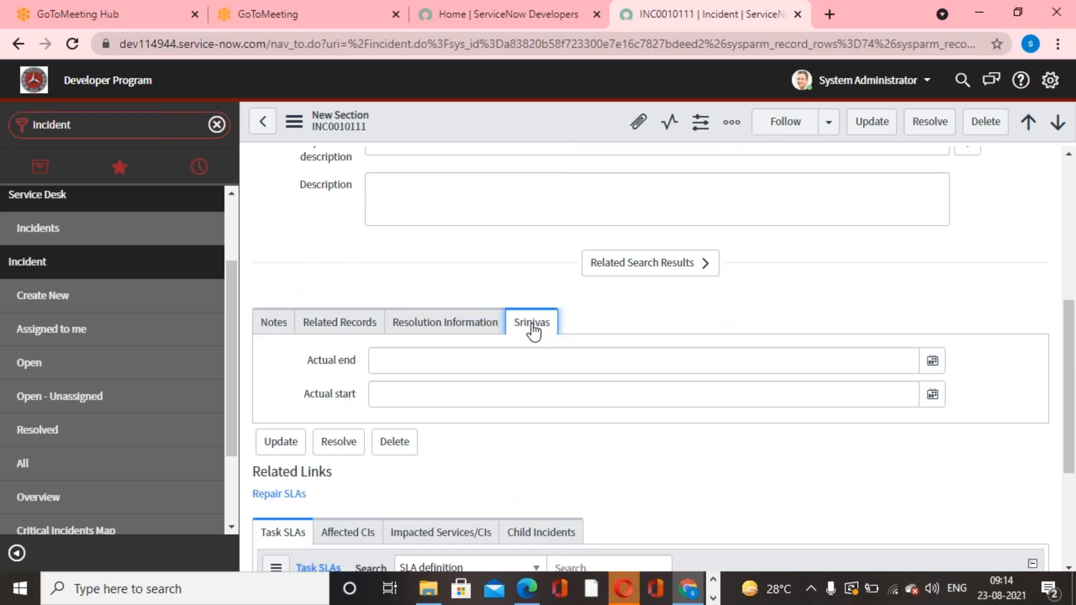
# Review the custom section's selected fields in the incident form layout, then return to the incident record without changing anything.
pyautogui.scroll(1, 532, 331)
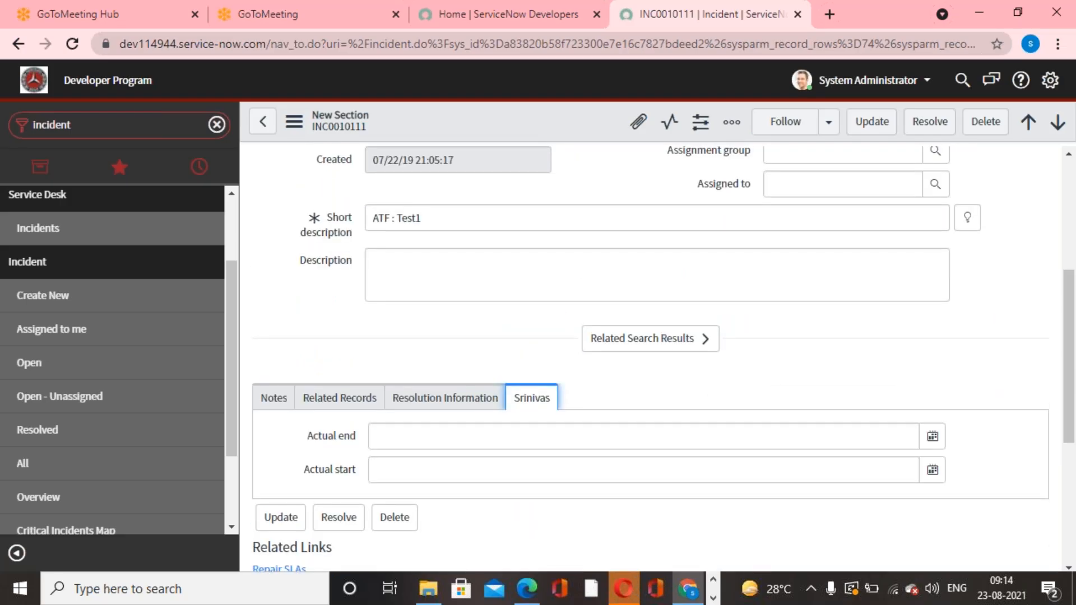
pyautogui.scroll(3, 533, 413)
pyautogui.rightClick(526, 112)
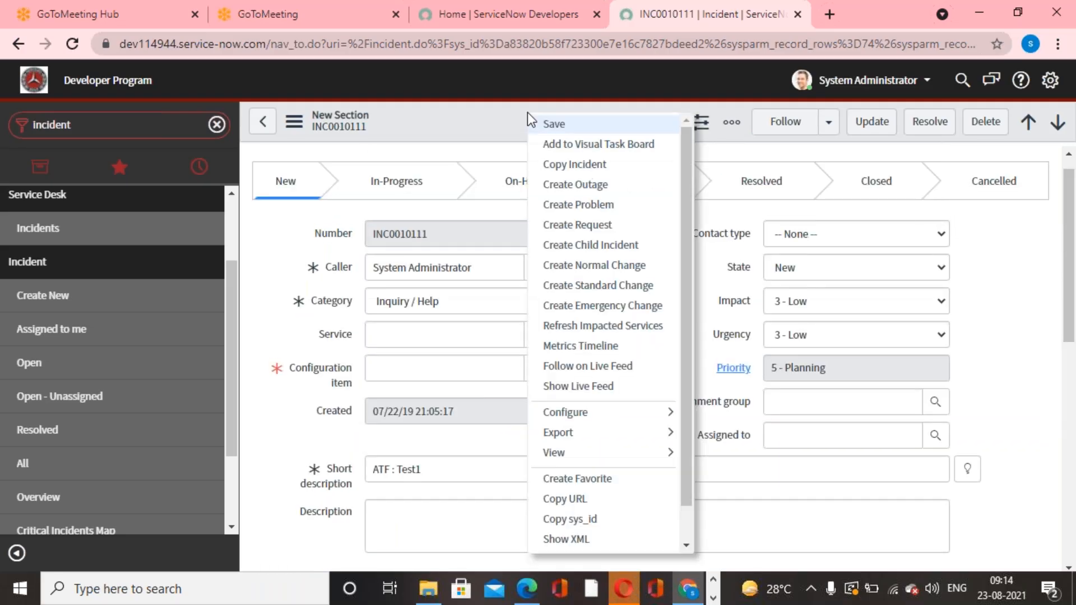
pyautogui.moveTo(666, 417)
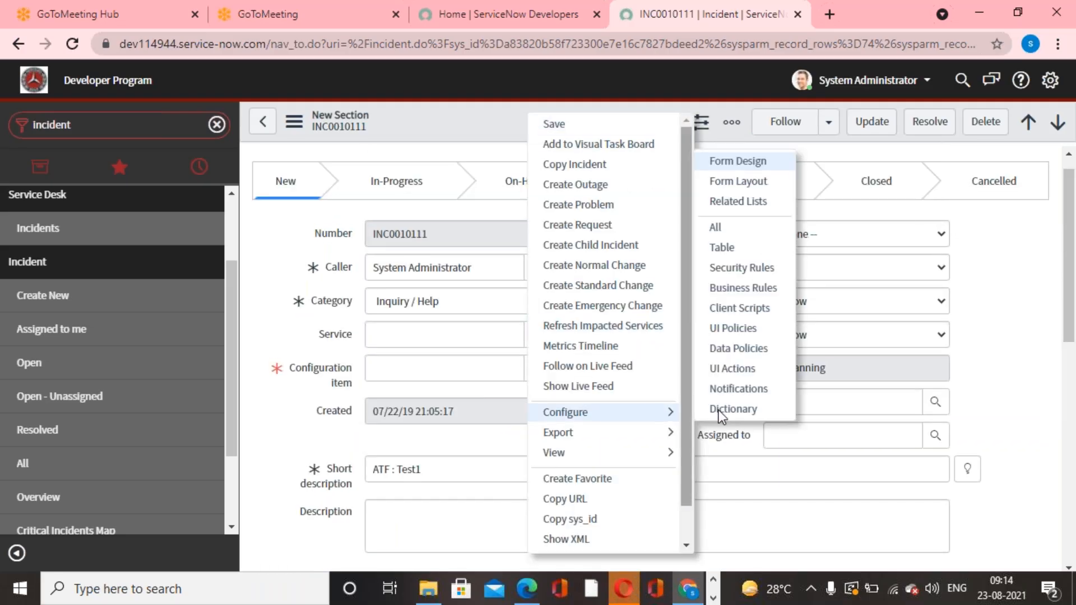
pyautogui.click(745, 179)
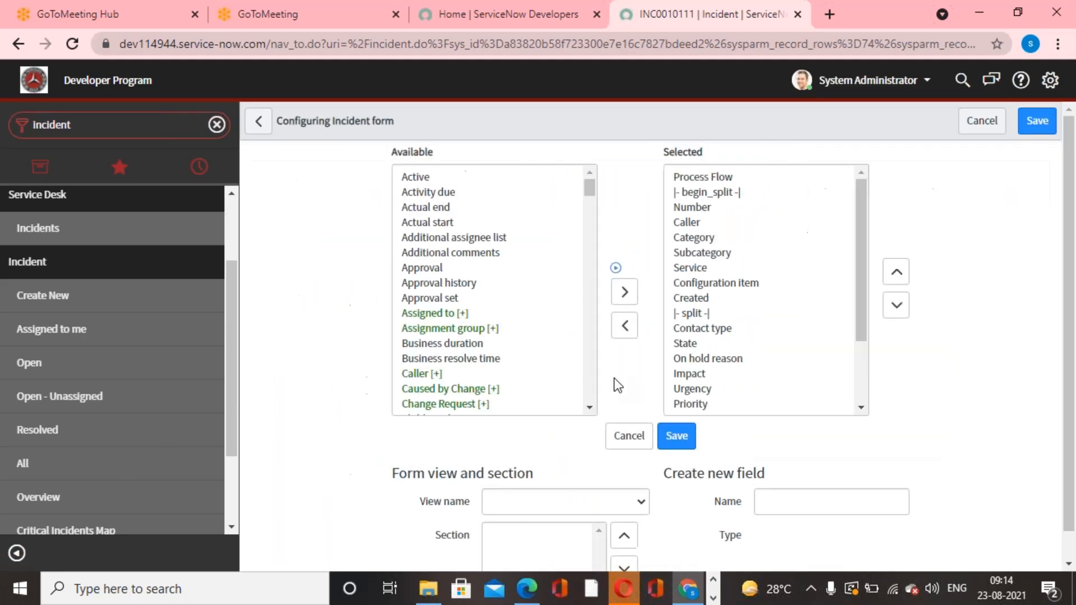
pyautogui.scroll(-2, 617, 385)
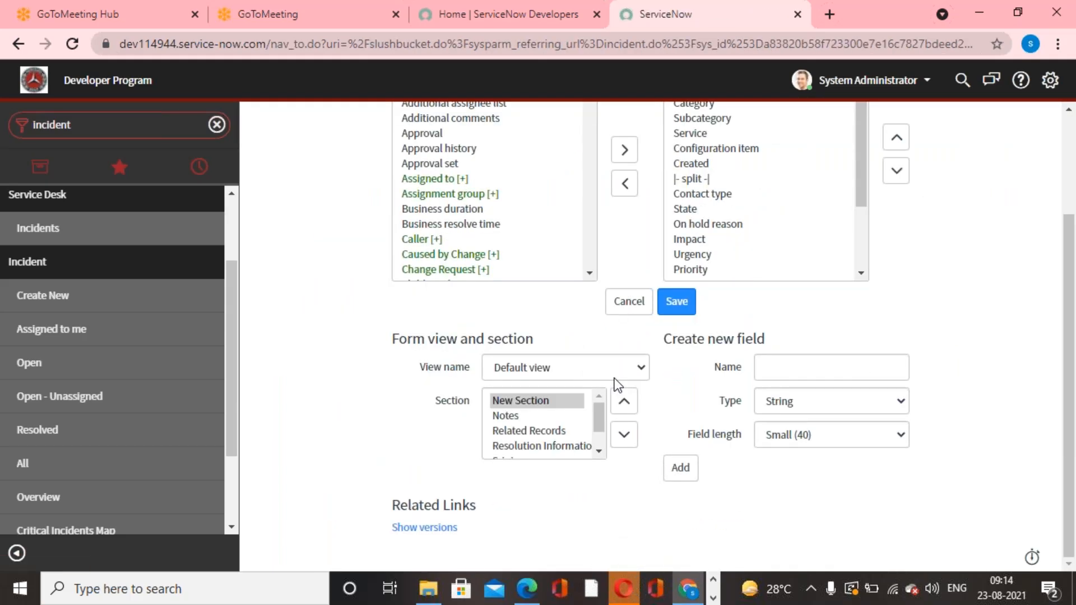
pyautogui.scroll(-2, 564, 418)
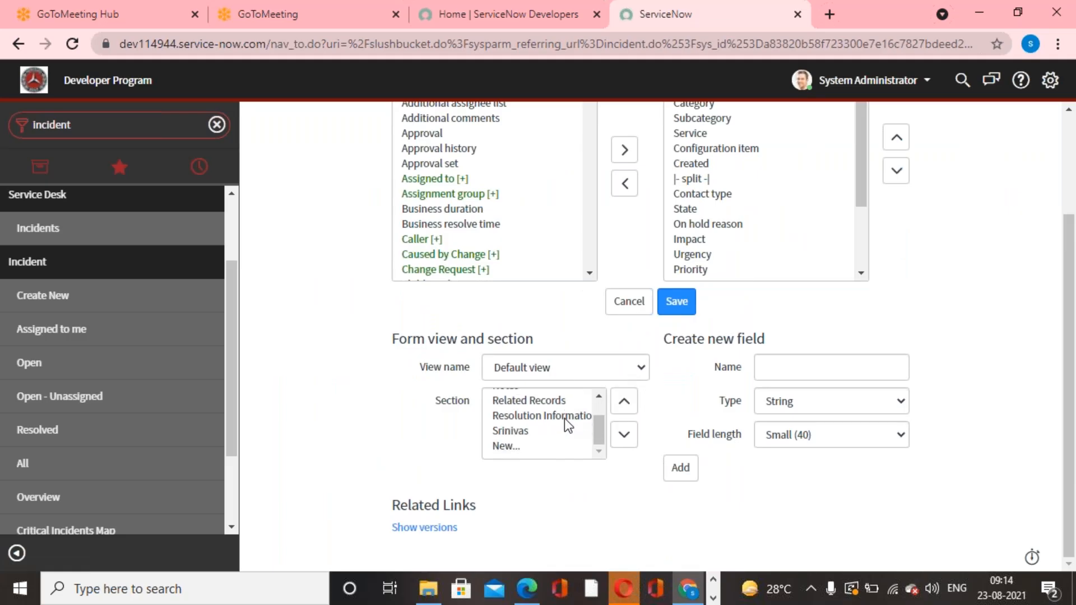
pyautogui.click(526, 437)
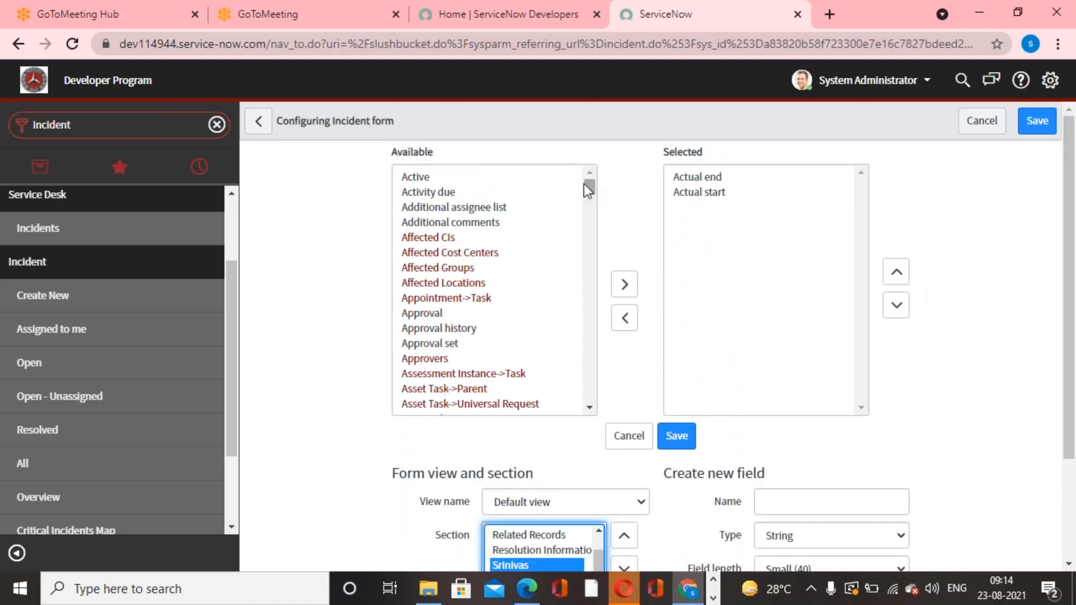
pyautogui.click(258, 121)
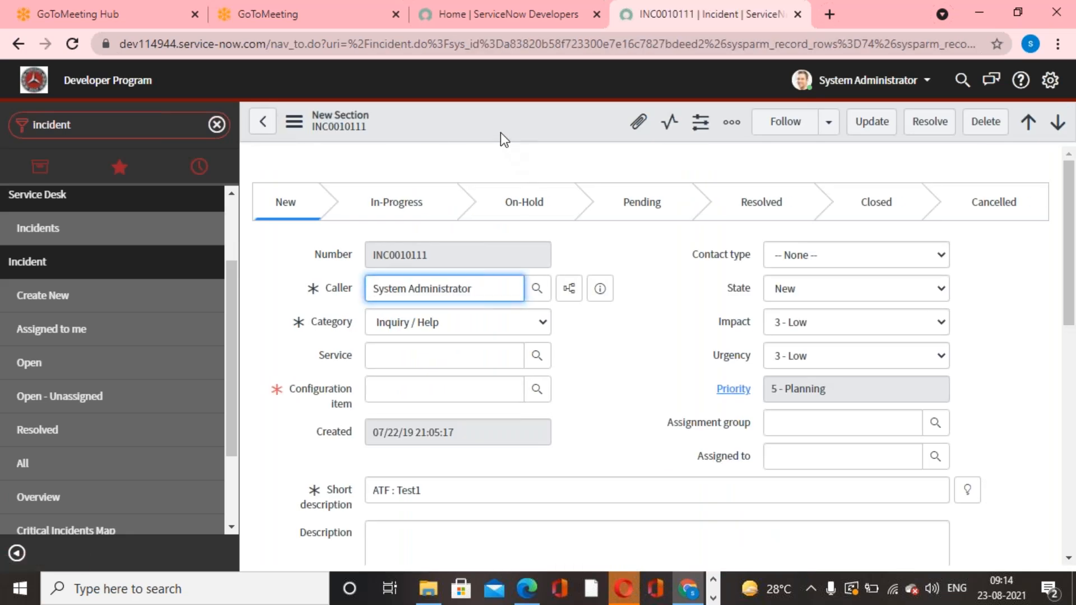
pyautogui.rightClick(514, 121)
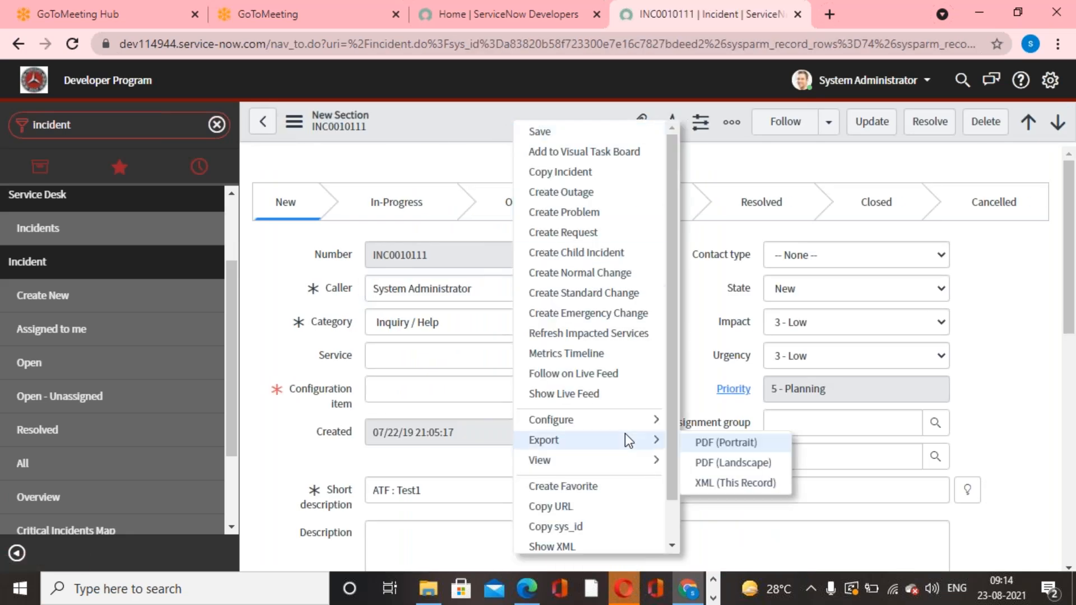
pyautogui.moveTo(641, 426)
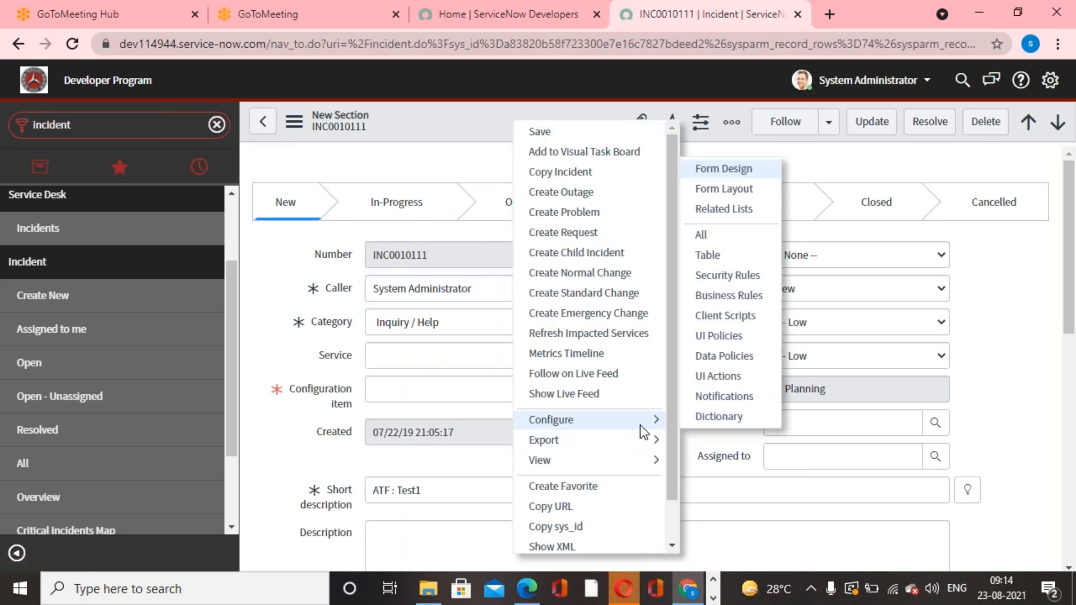
pyautogui.click(743, 194)
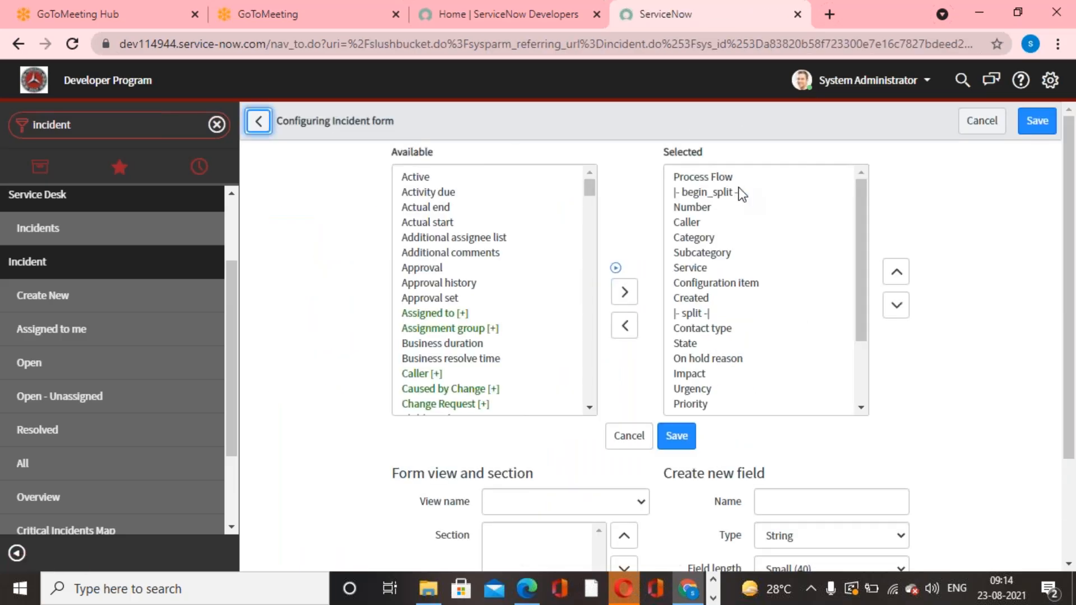
pyautogui.click(742, 194)
pyautogui.click(258, 121)
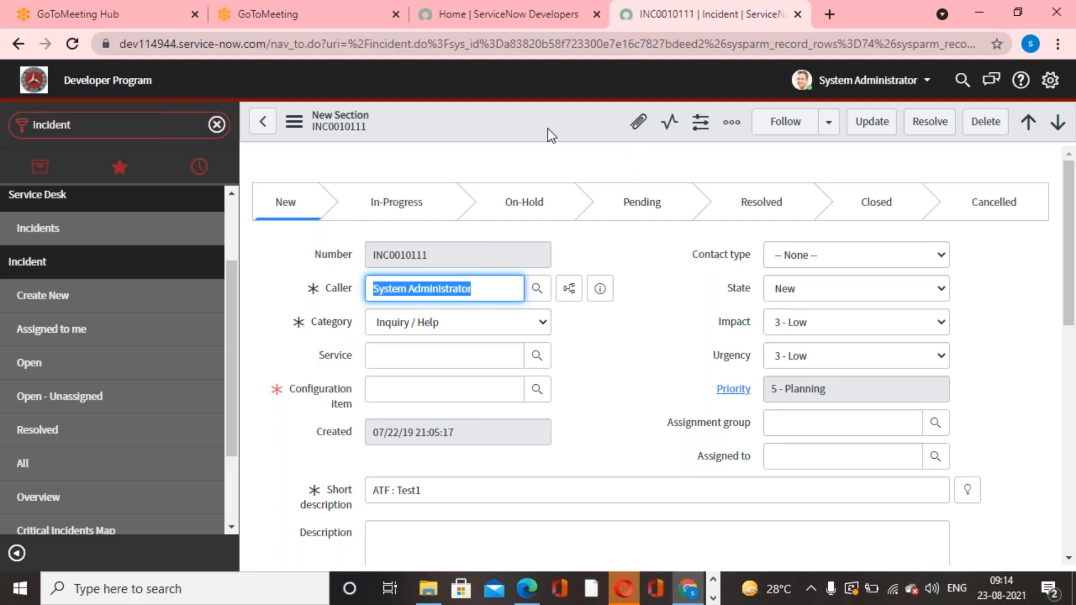
# In Form Design for the incident table's default view, delete the custom section holding Actual end and Actual start, and save the form.
pyautogui.rightClick(547, 129)
pyautogui.moveTo(681, 431)
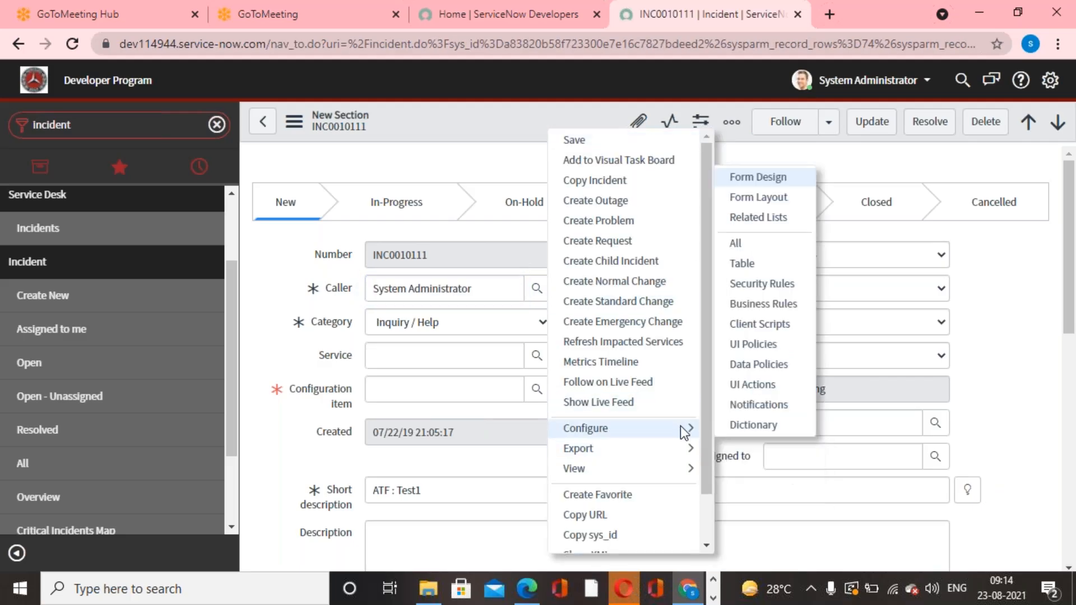
pyautogui.click(789, 176)
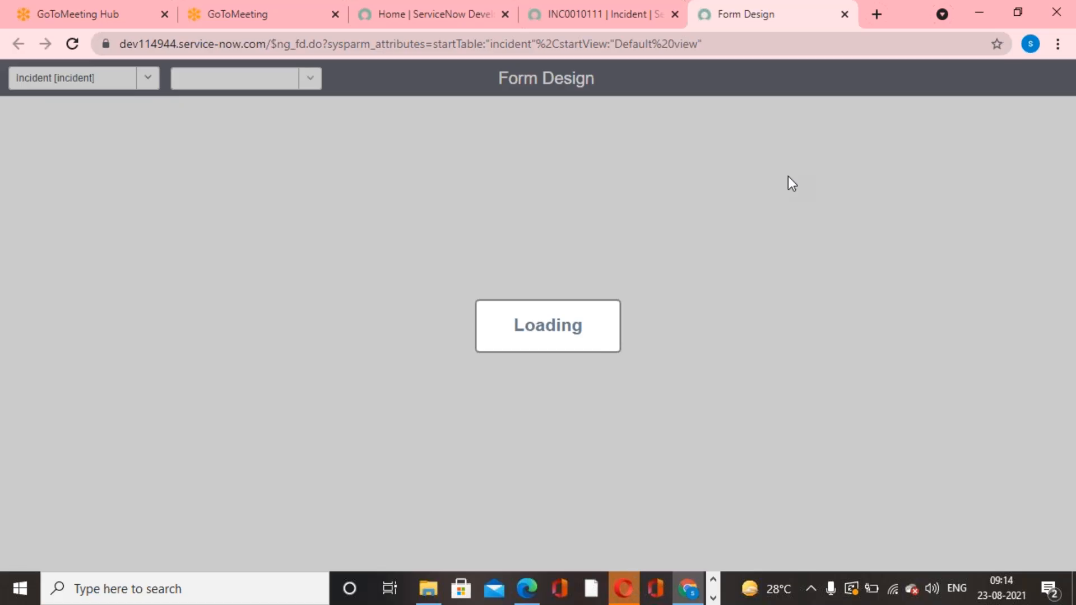
pyautogui.scroll(-1, 647, 269)
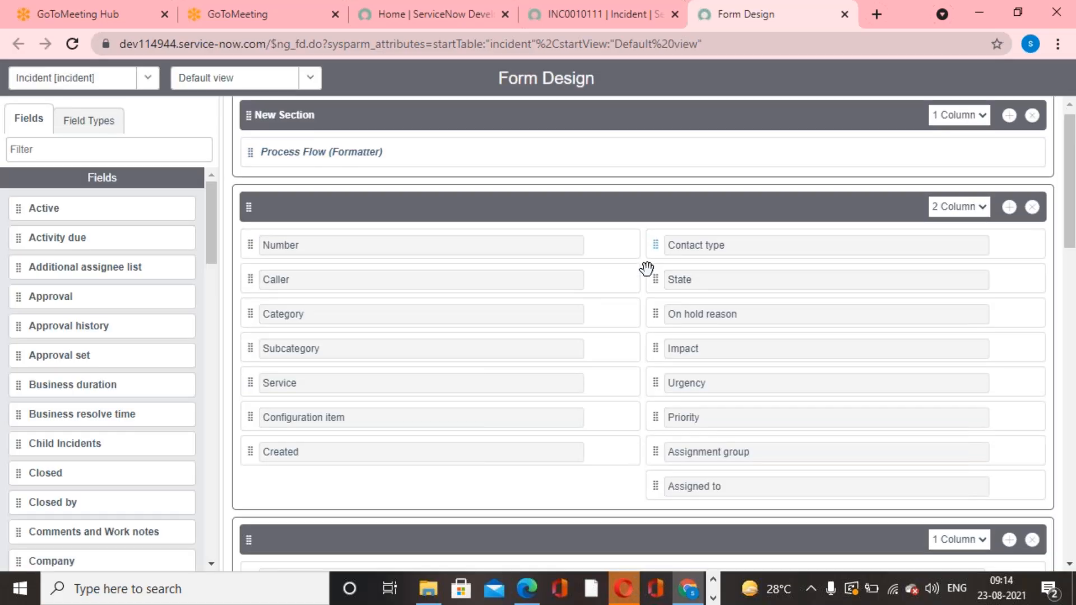
pyautogui.scroll(-10, 647, 269)
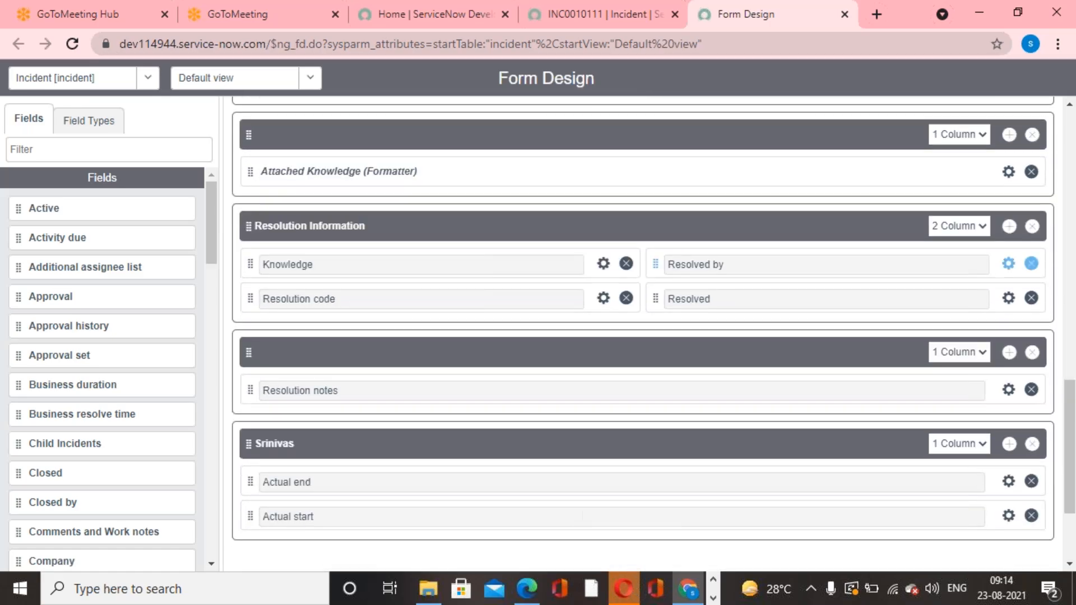
pyautogui.scroll(-3, 1031, 269)
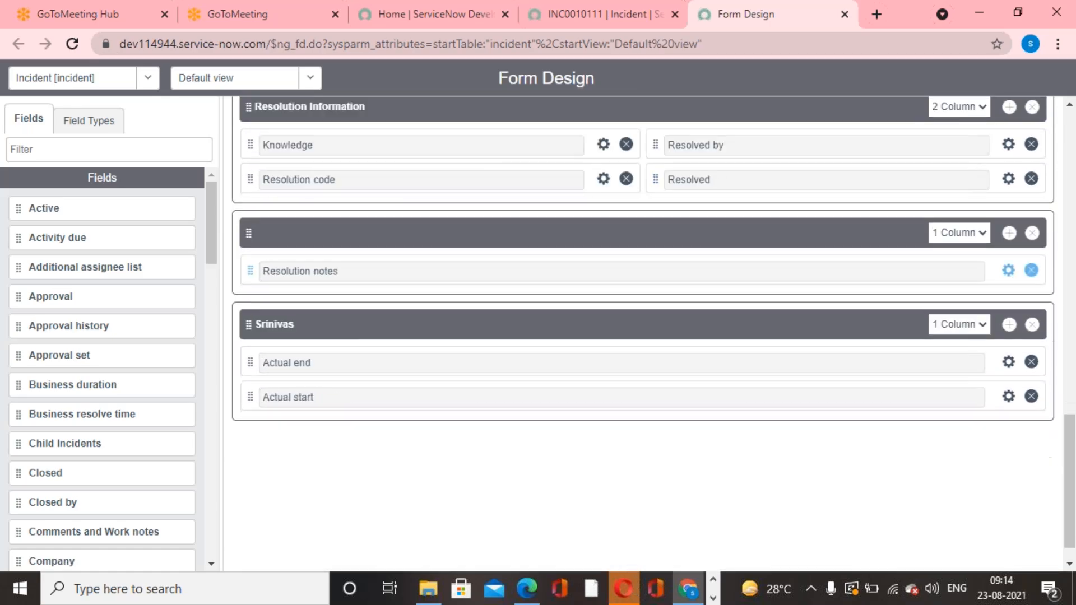
pyautogui.click(1034, 325)
pyautogui.click(1023, 80)
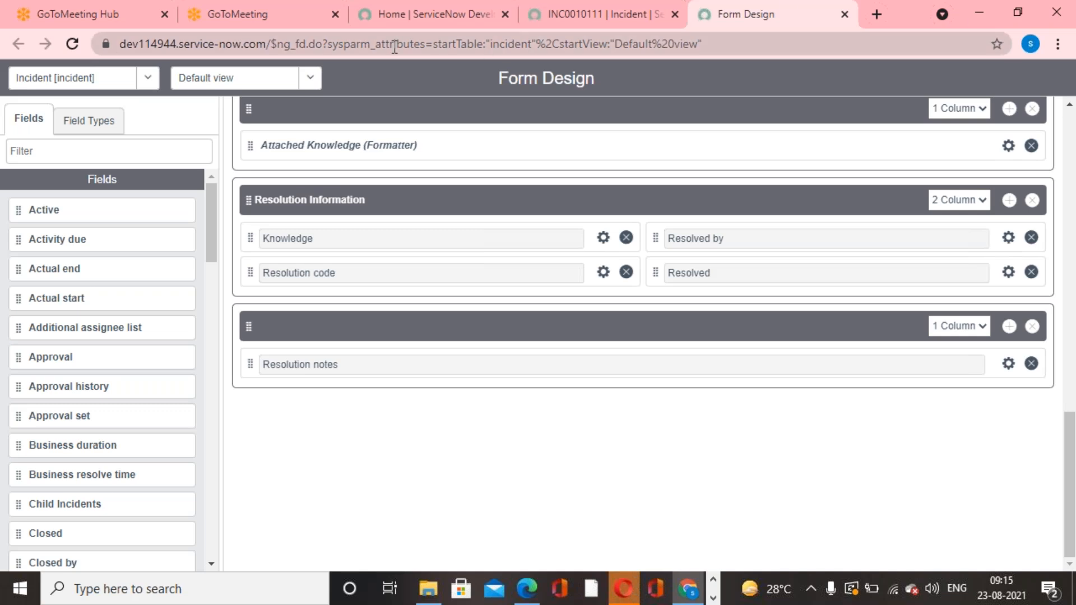
# Close the GoToMeeting browser page and return to incident INC0010111.
pyautogui.click(284, 15)
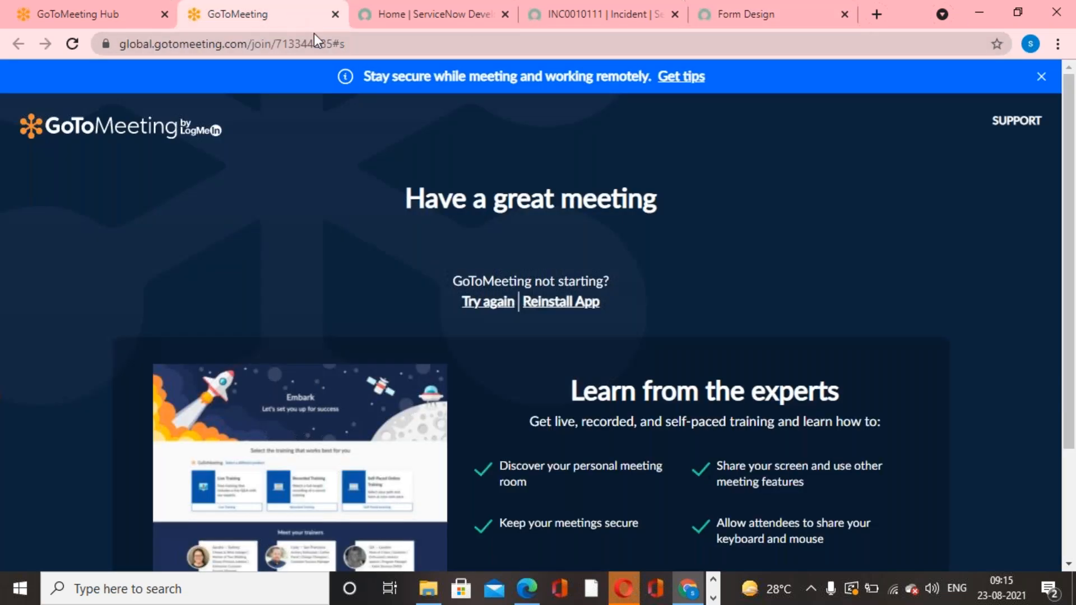
pyautogui.rightClick(263, 17)
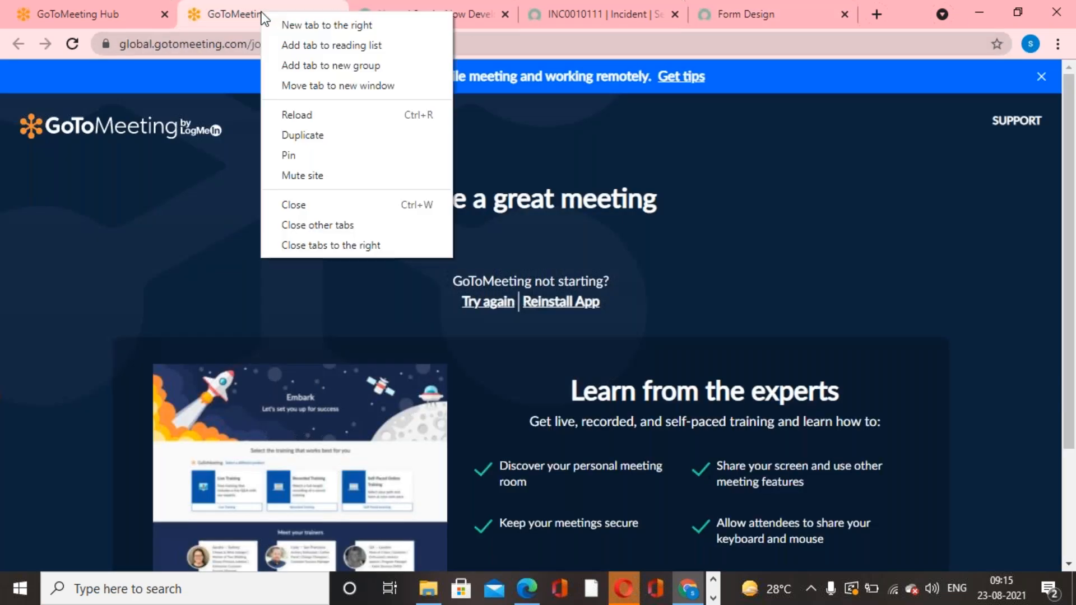
pyautogui.press('Escape')
pyautogui.click(320, 209)
pyautogui.scroll(-1, 321, 209)
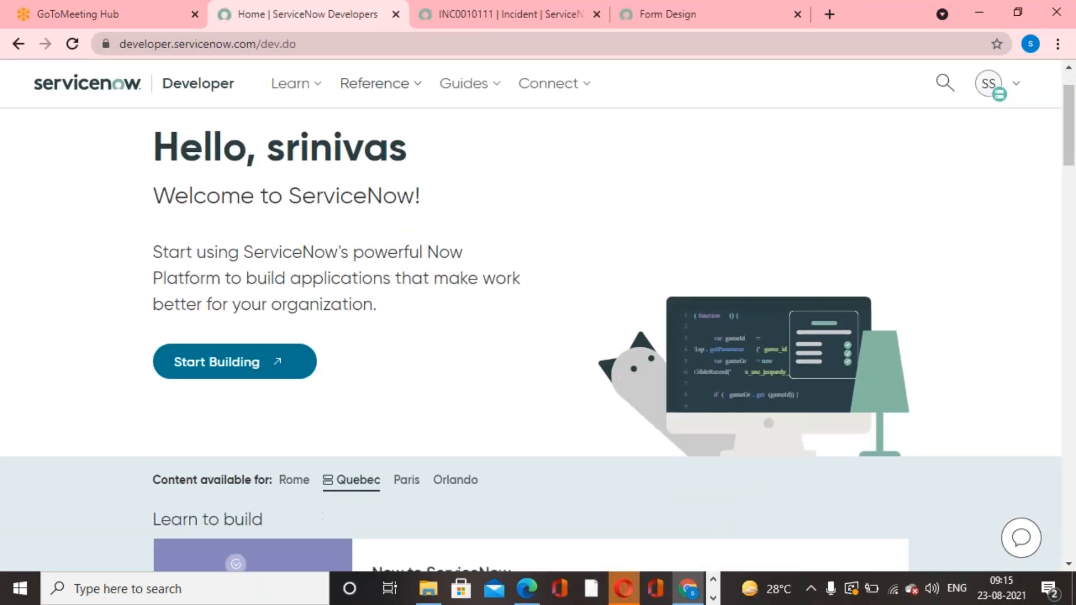
pyautogui.click(482, 21)
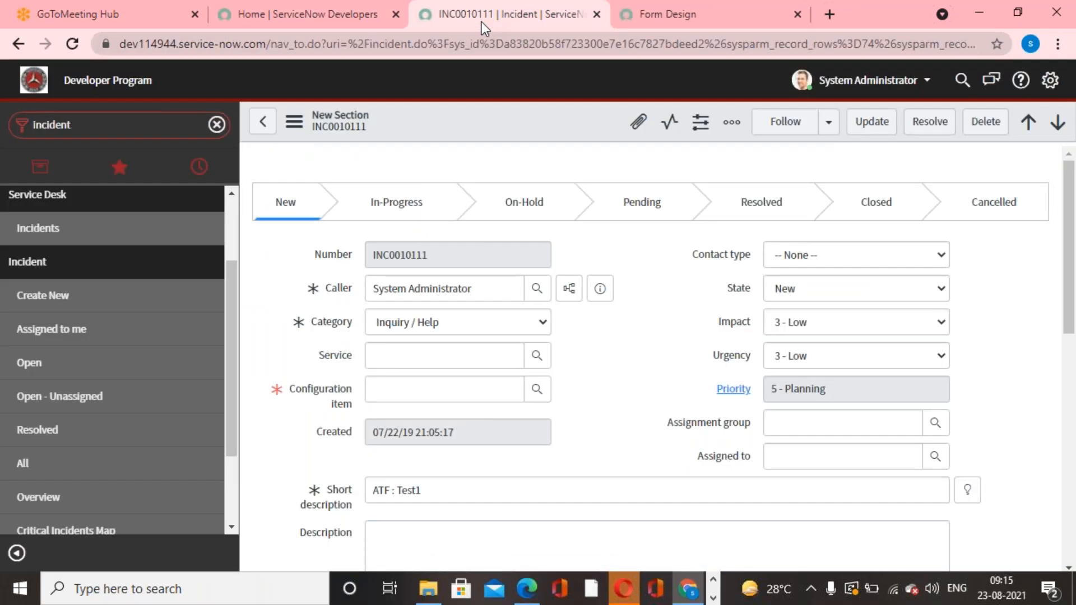
# Reload the incident form to pick up the saved design changes.
pyautogui.rightClick(510, 126)
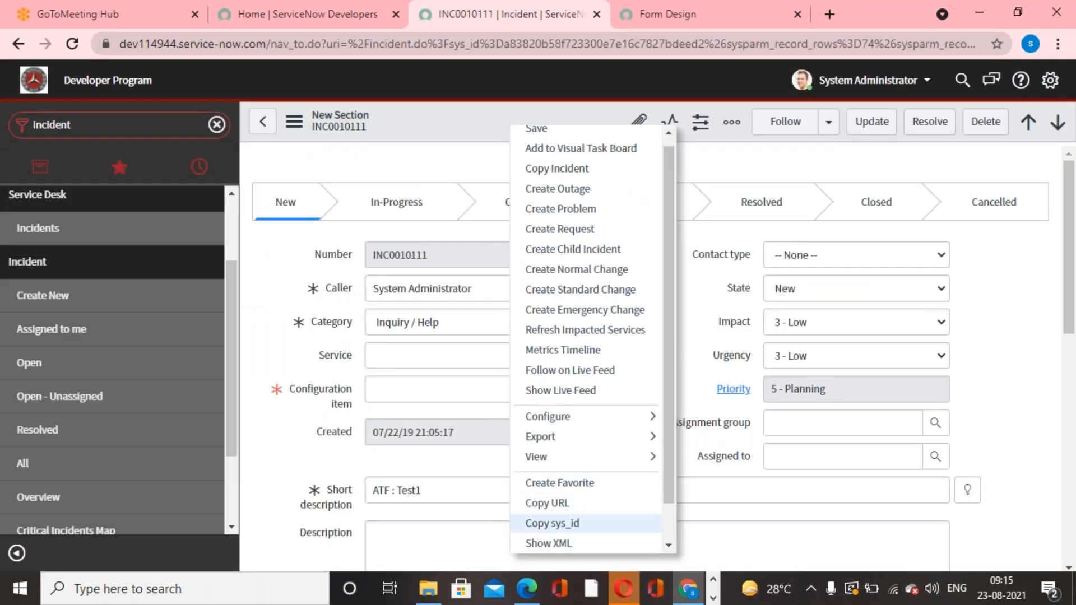
pyautogui.scroll(-2, 562, 493)
pyautogui.click(560, 541)
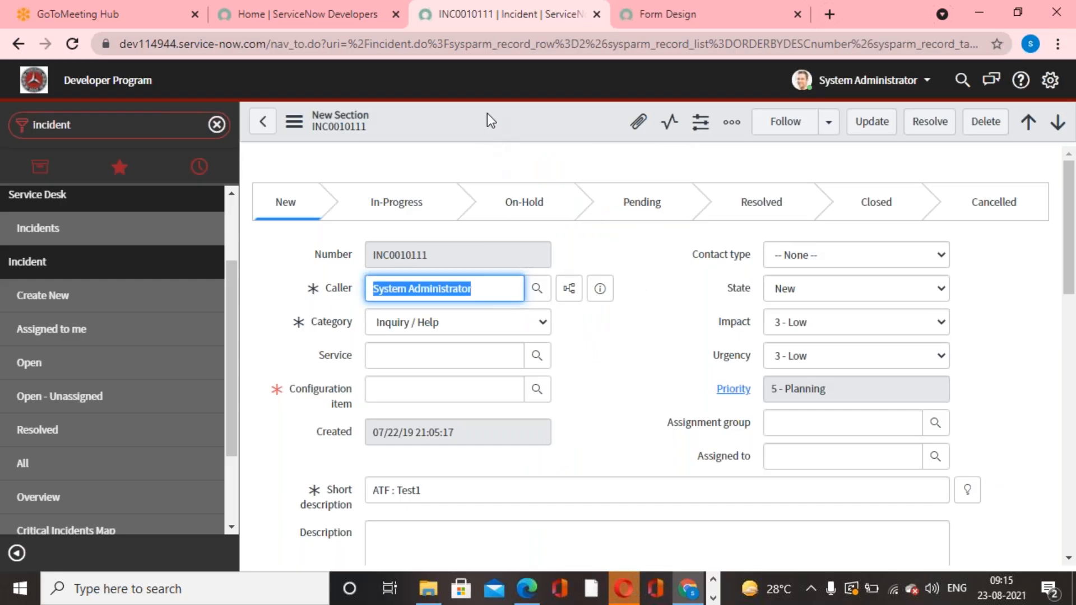
# In the incident form layout, name a new field with a person's first name.
pyautogui.rightClick(487, 113)
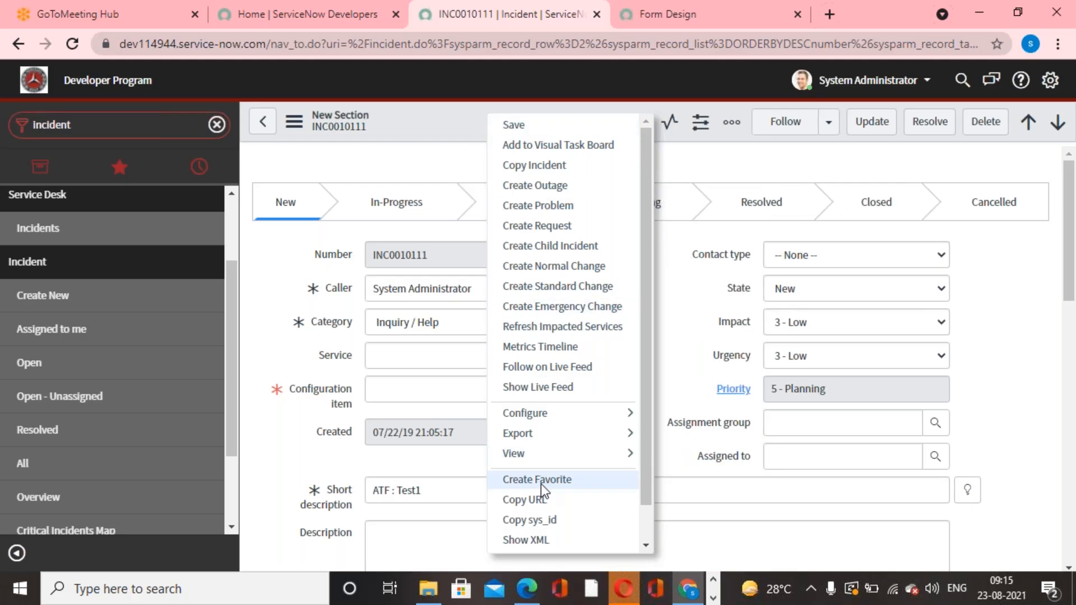
pyautogui.moveTo(626, 414)
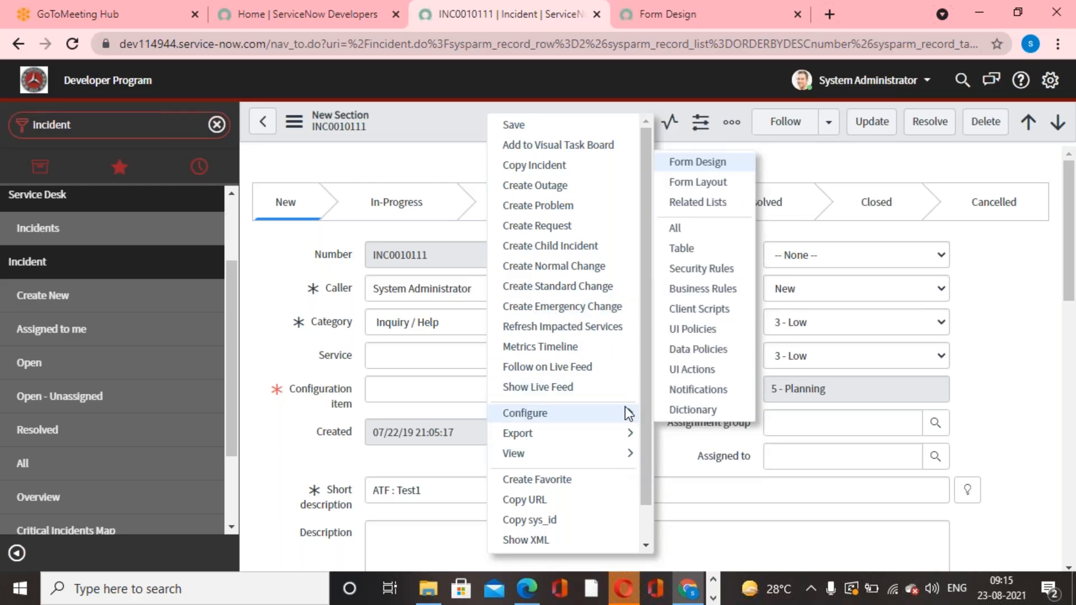
pyautogui.click(722, 185)
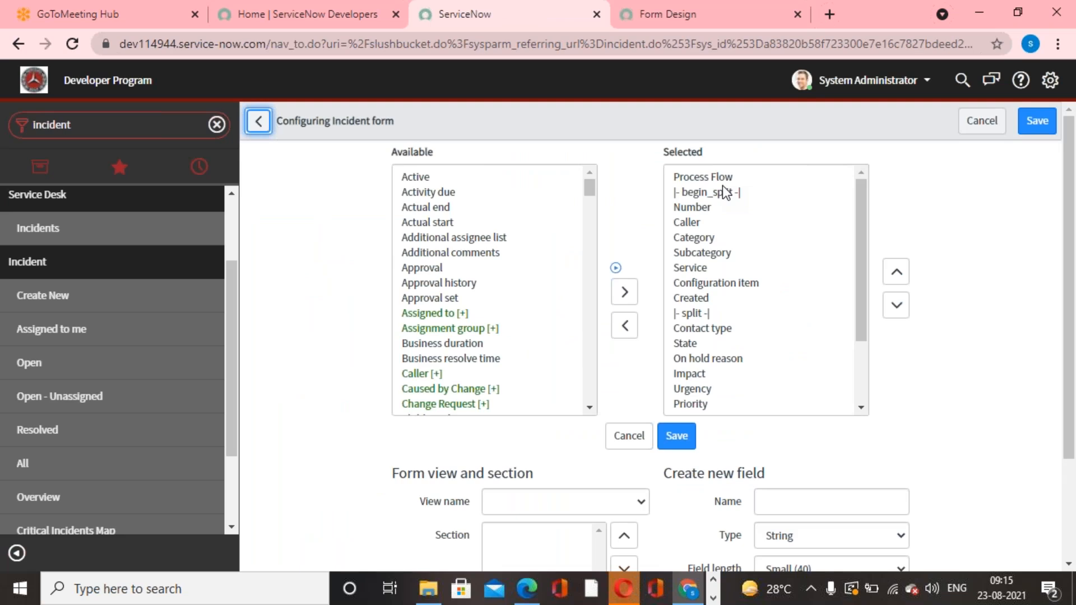
pyautogui.scroll(-2, 726, 192)
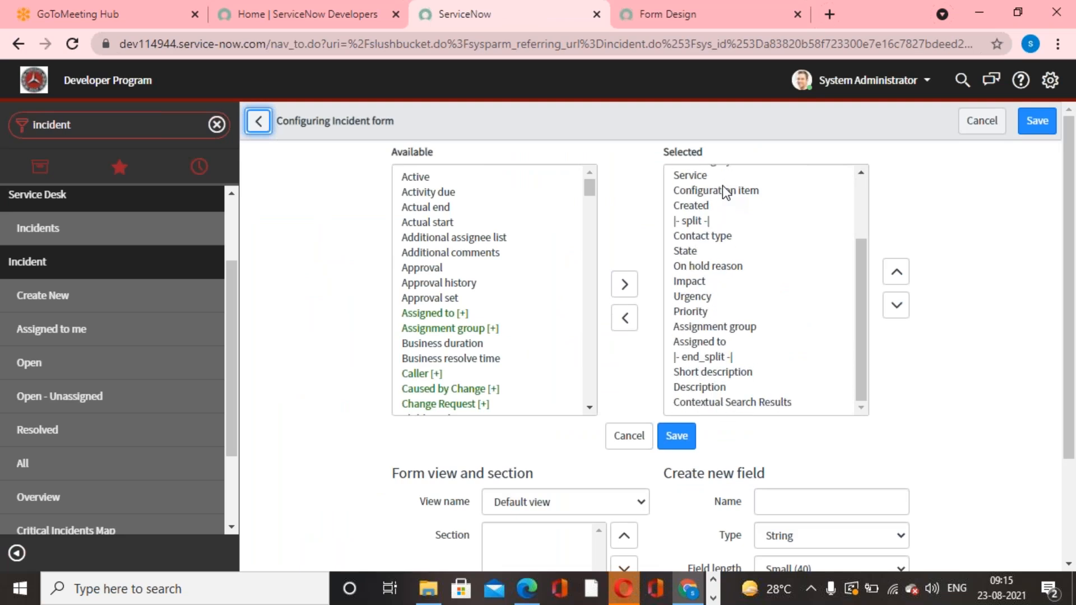
pyautogui.click(833, 499)
pyautogui.write('S')
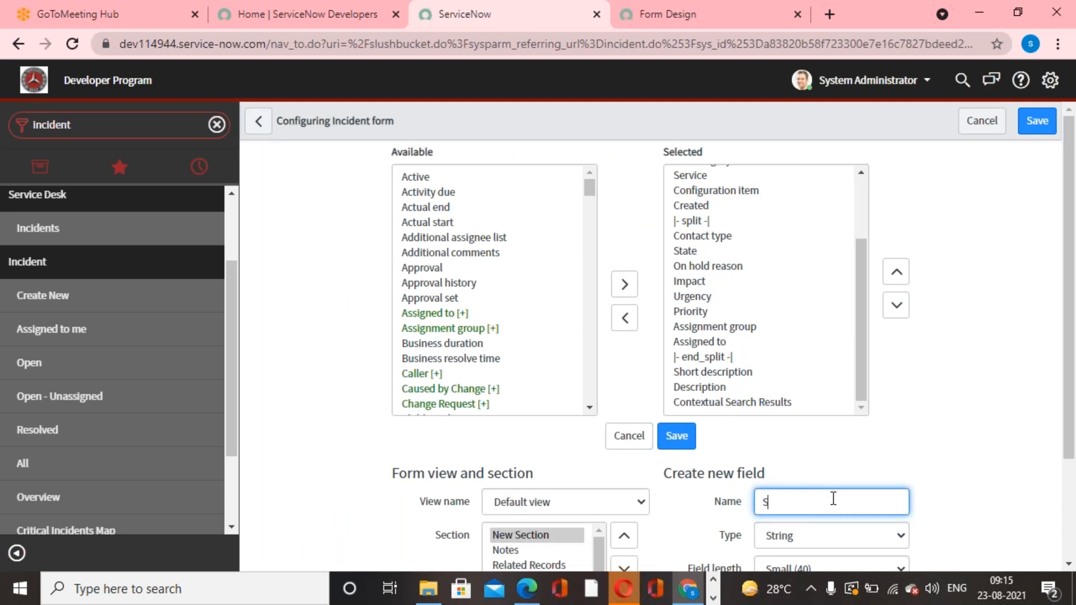
pyautogui.write('rinivas')
pyautogui.click(946, 441)
# Add the new field to the main section with type String and field length Small (40).
pyautogui.scroll(-2, 946, 442)
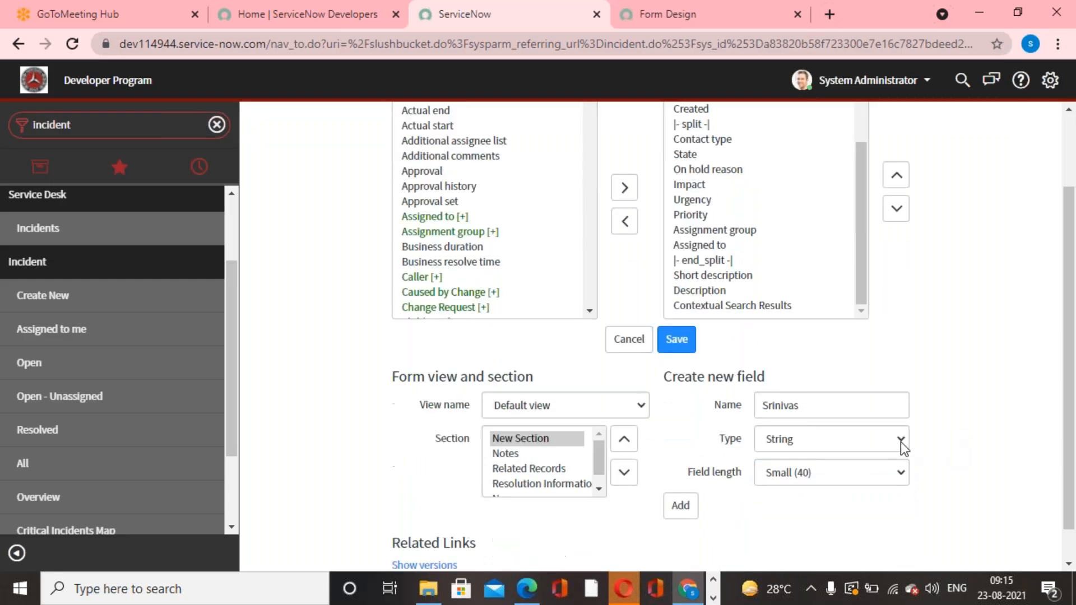
pyautogui.click(882, 449)
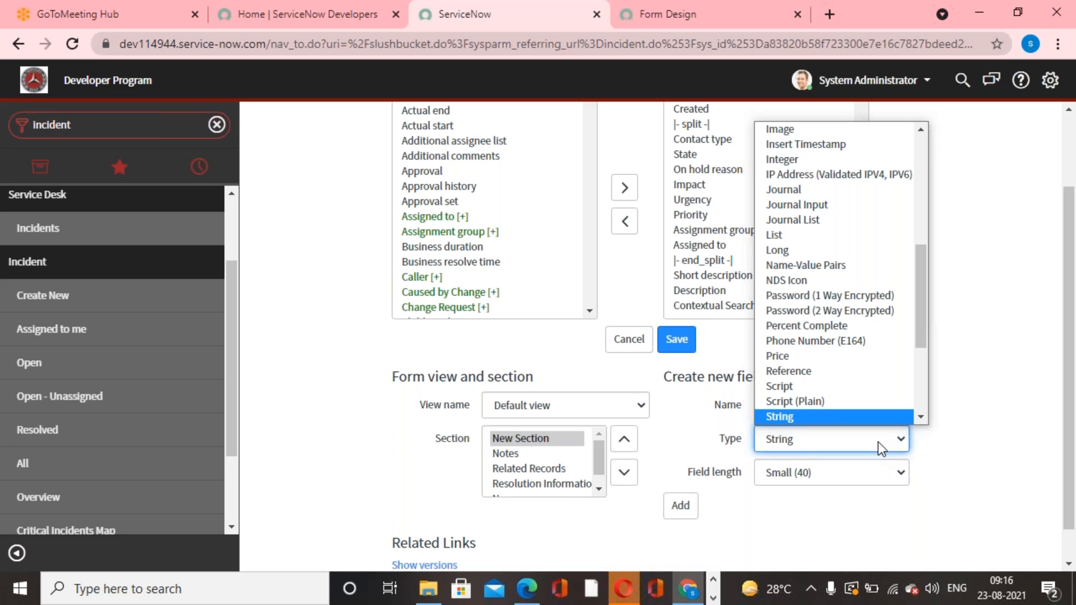
pyautogui.click(859, 514)
pyautogui.click(681, 509)
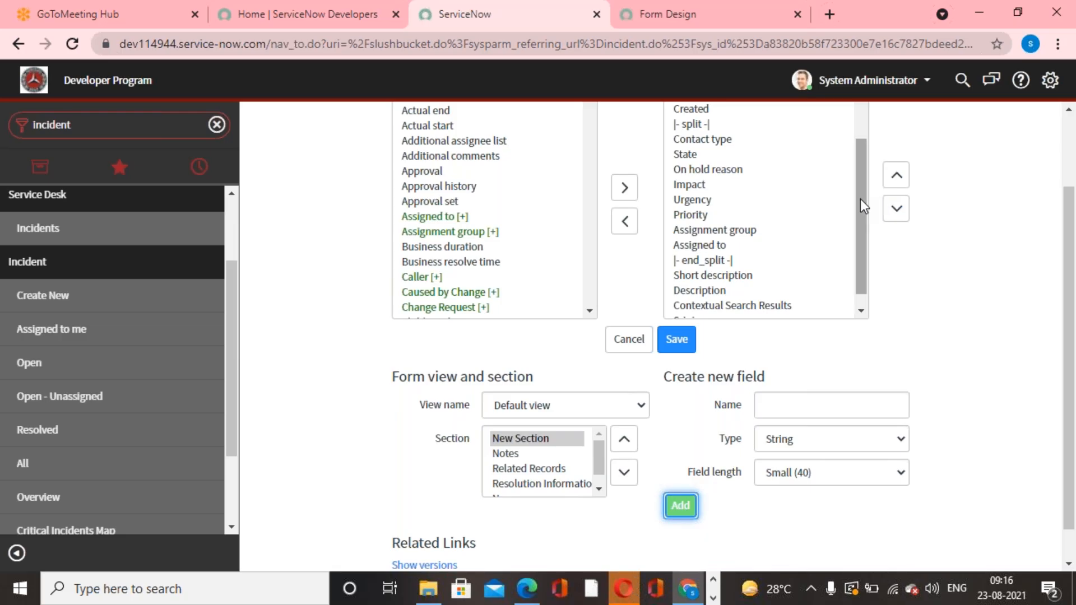
# Move the newly added field up the selected fields so it sits directly below Created and above the split marker.
pyautogui.moveTo(860, 200); pyautogui.dragTo(860, 263)
pyautogui.click(675, 341)
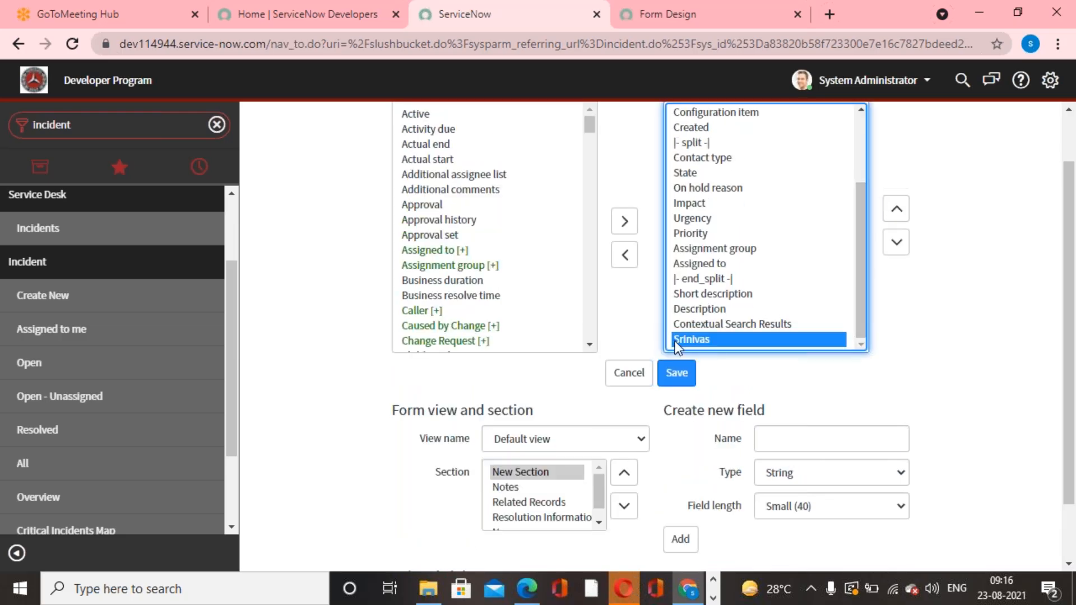
pyautogui.click(896, 209)
pyautogui.click(896, 209)
pyautogui.click(896, 209)
pyautogui.click(897, 209)
pyautogui.click(902, 205)
pyautogui.click(903, 205)
pyautogui.click(903, 205)
pyautogui.click(903, 205)
pyautogui.click(902, 205)
pyautogui.click(902, 205)
pyautogui.click(902, 205)
pyautogui.click(902, 206)
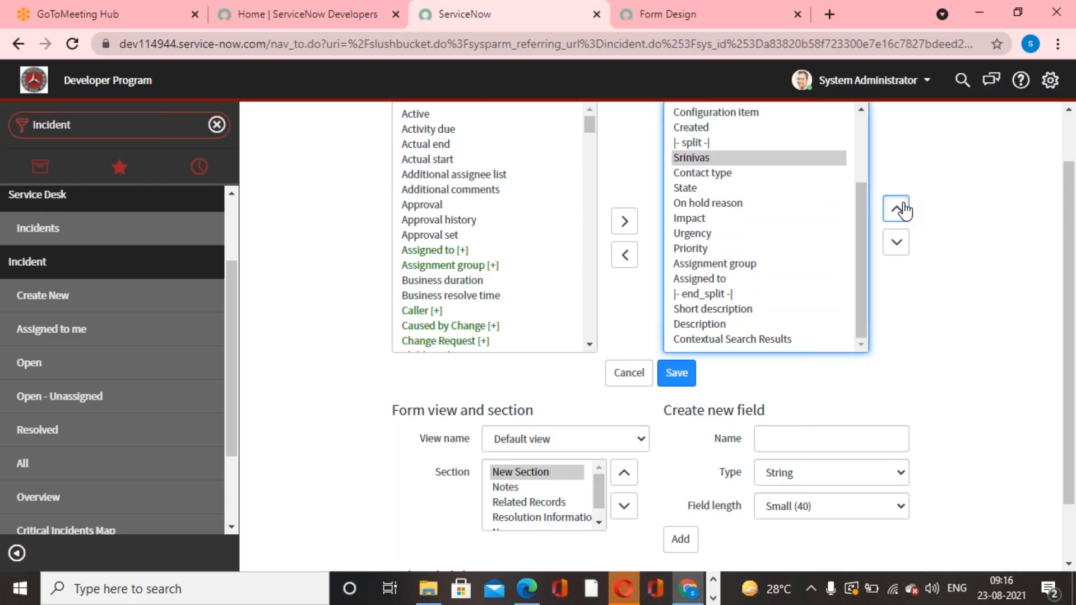
pyautogui.click(902, 209)
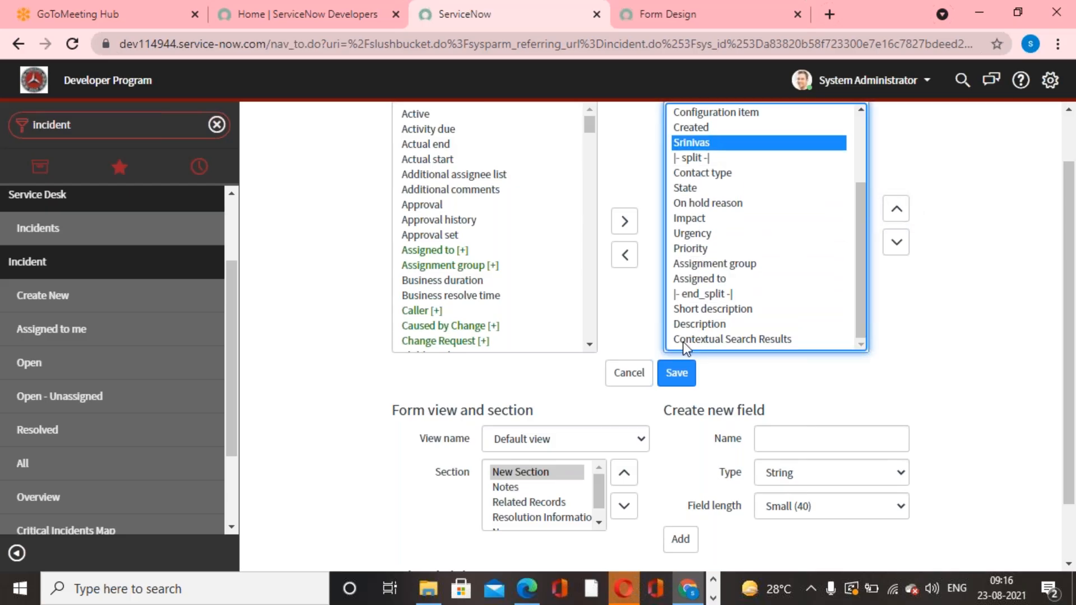
# Save the incident form layout and check the new custom field below Created on the incident record.
pyautogui.click(678, 373)
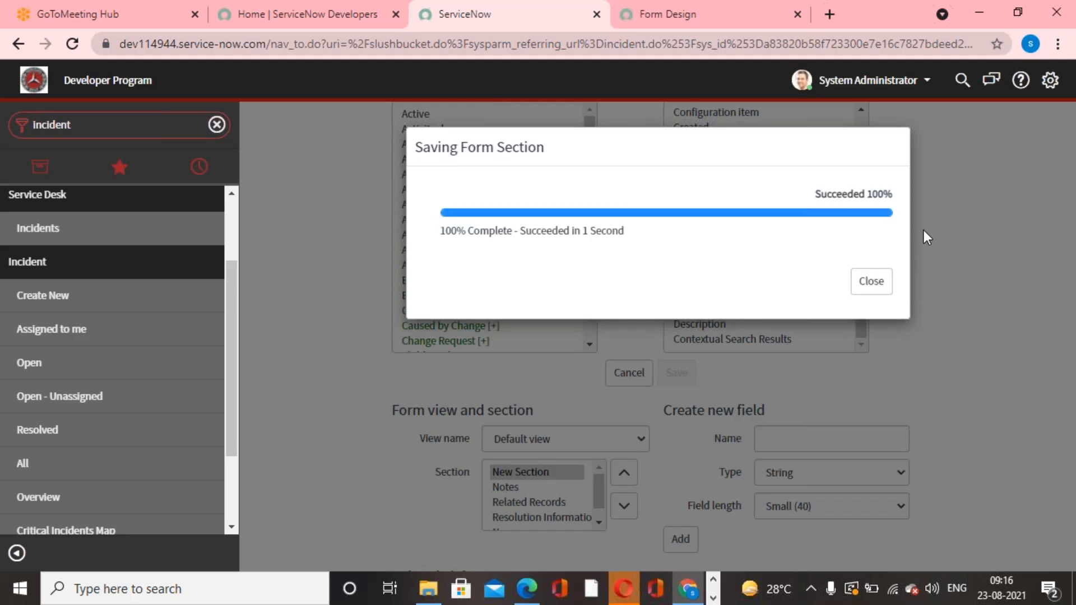
pyautogui.click(870, 281)
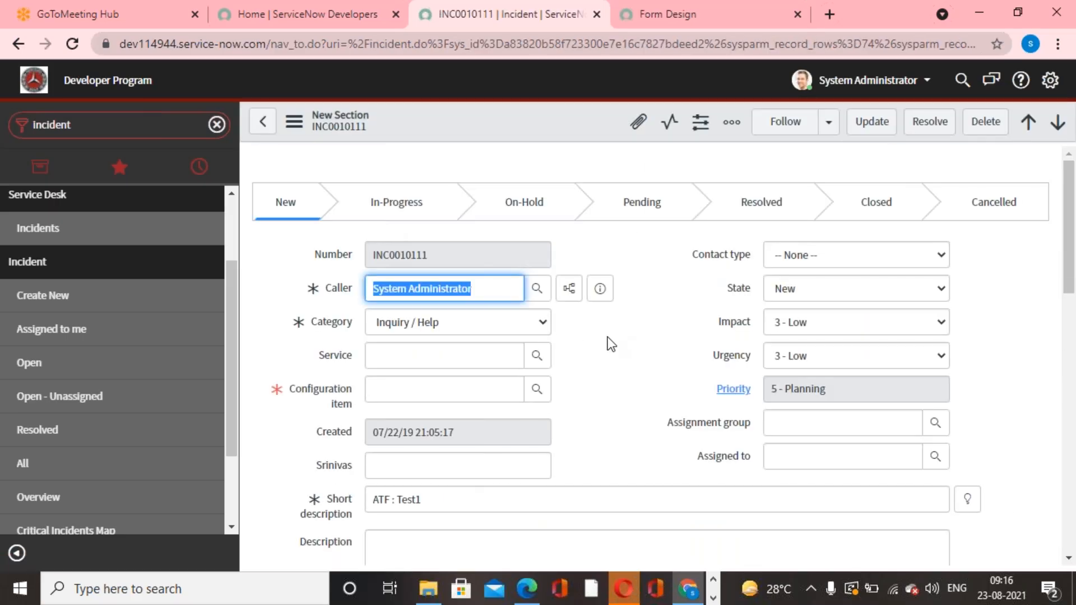
pyautogui.click(608, 337)
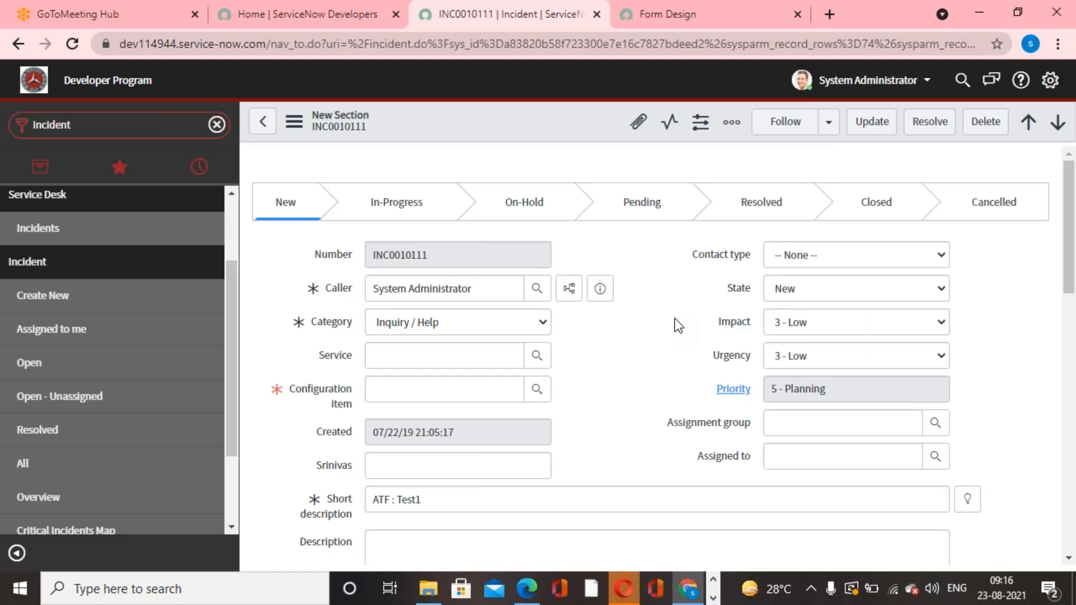
pyautogui.scroll(-1, 678, 326)
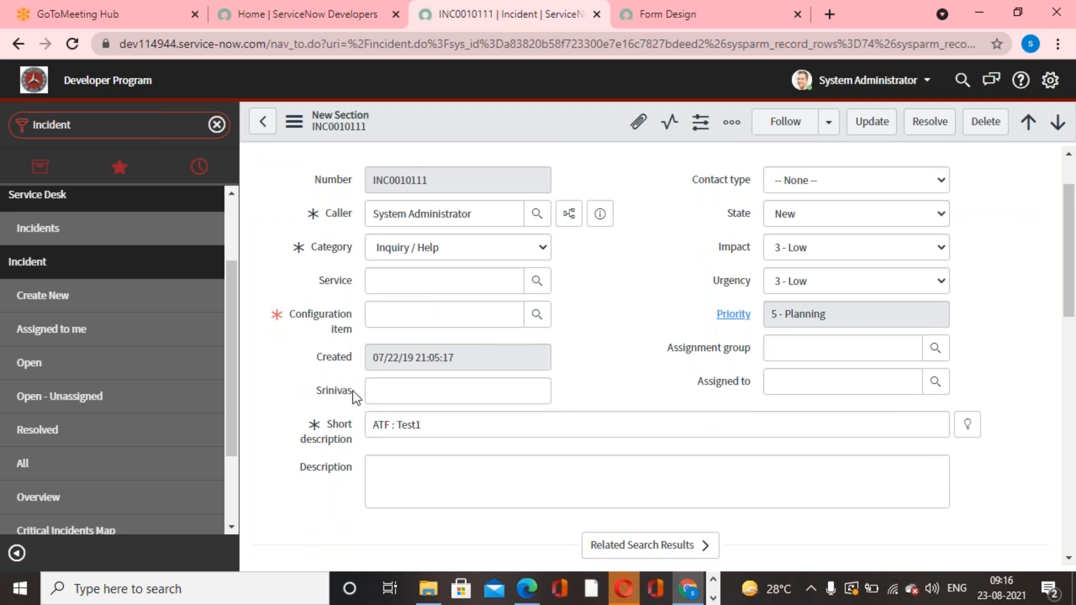
pyautogui.scroll(1, 352, 391)
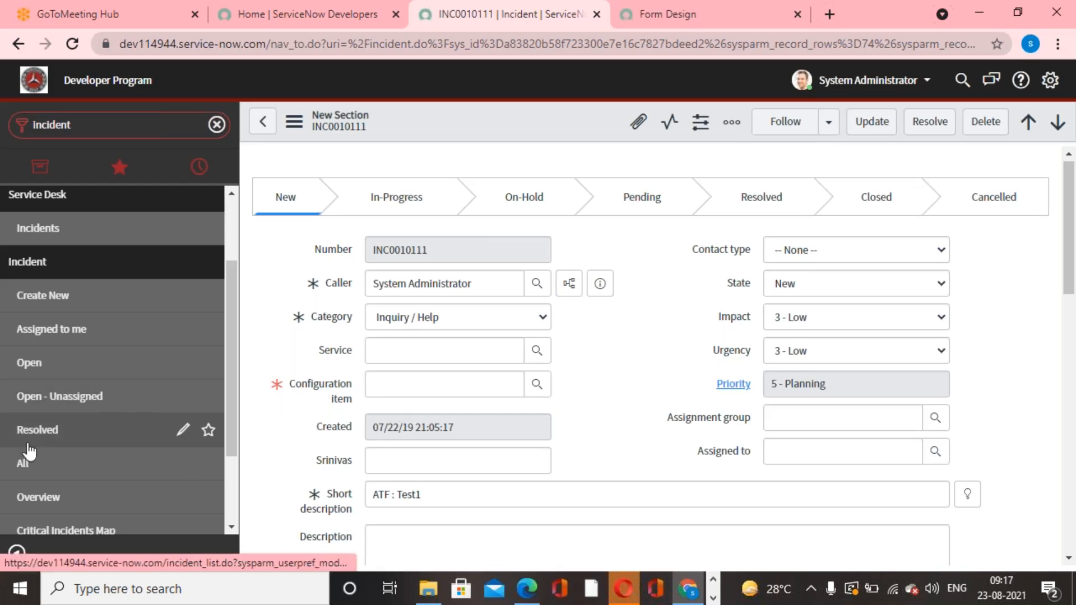
pyautogui.click(67, 296)
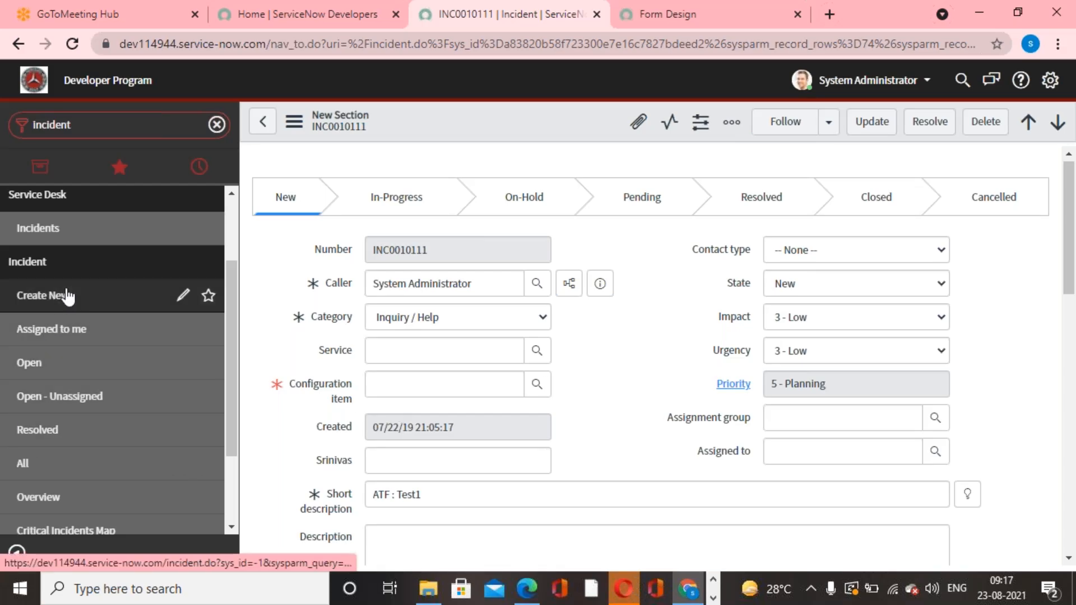
pyautogui.click(650, 351)
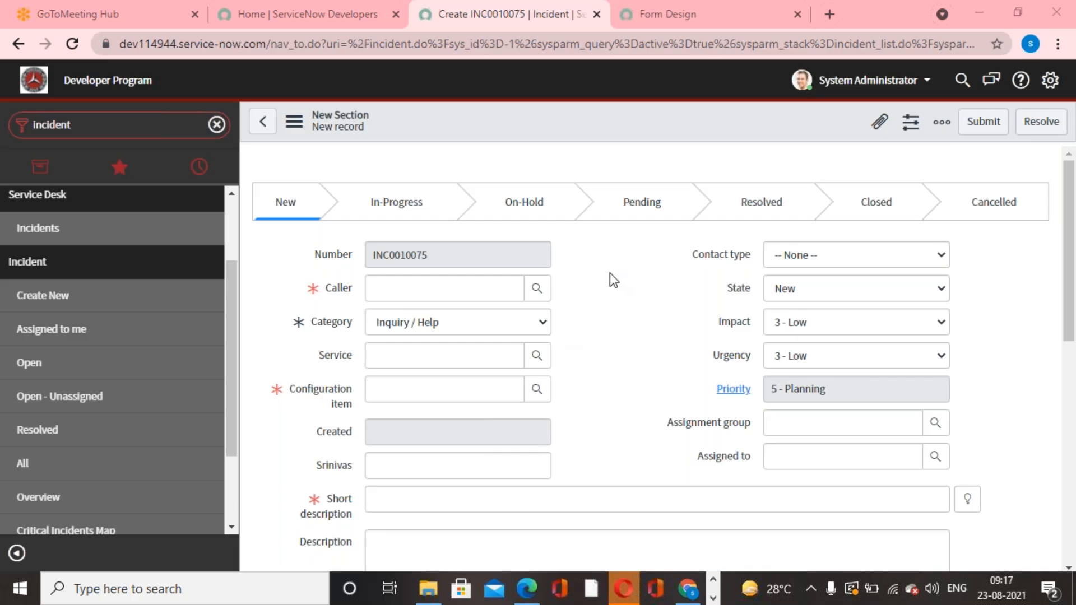
pyautogui.rightClick(527, 130)
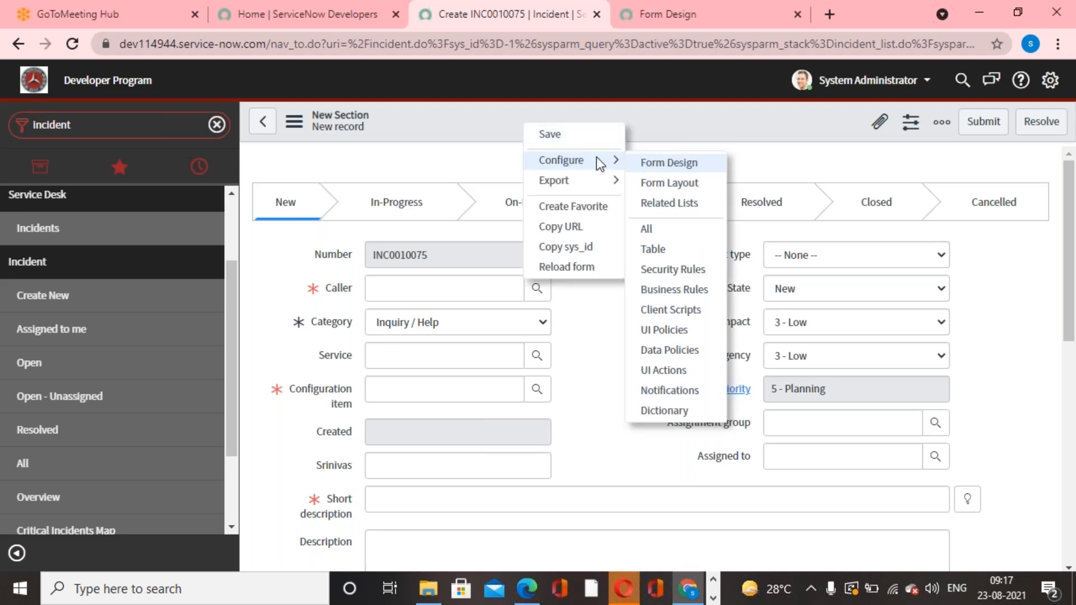
pyautogui.click(684, 141)
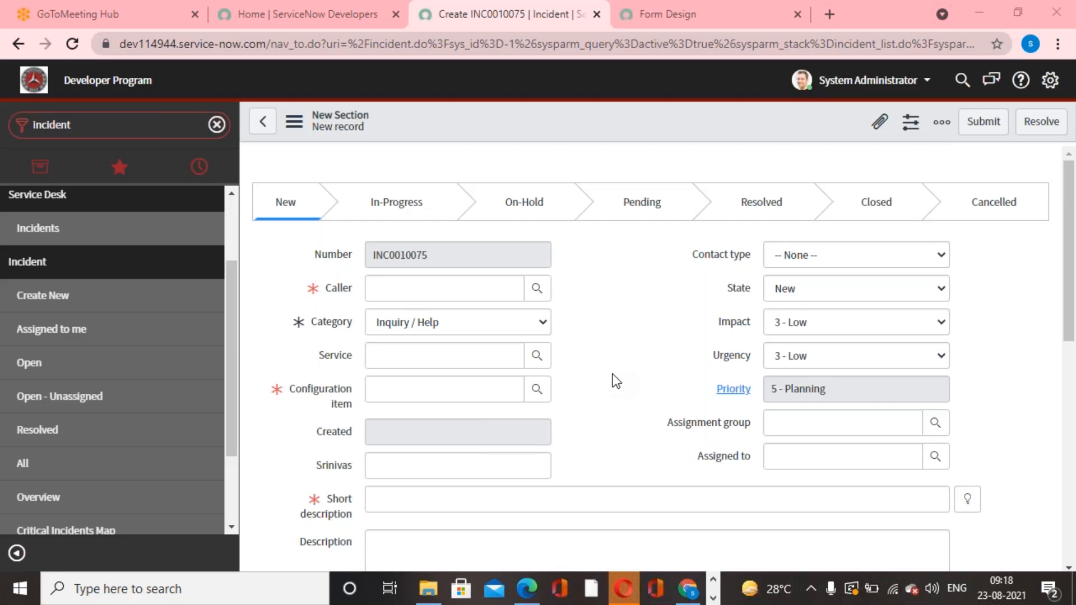
pyautogui.click(119, 298)
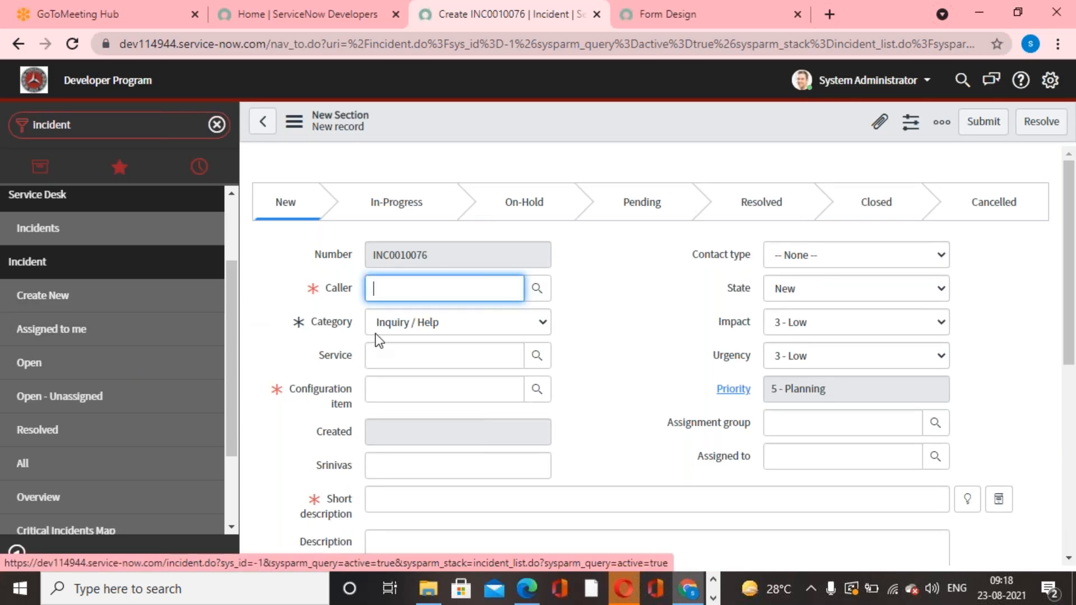
pyautogui.click(644, 267)
pyautogui.click(70, 295)
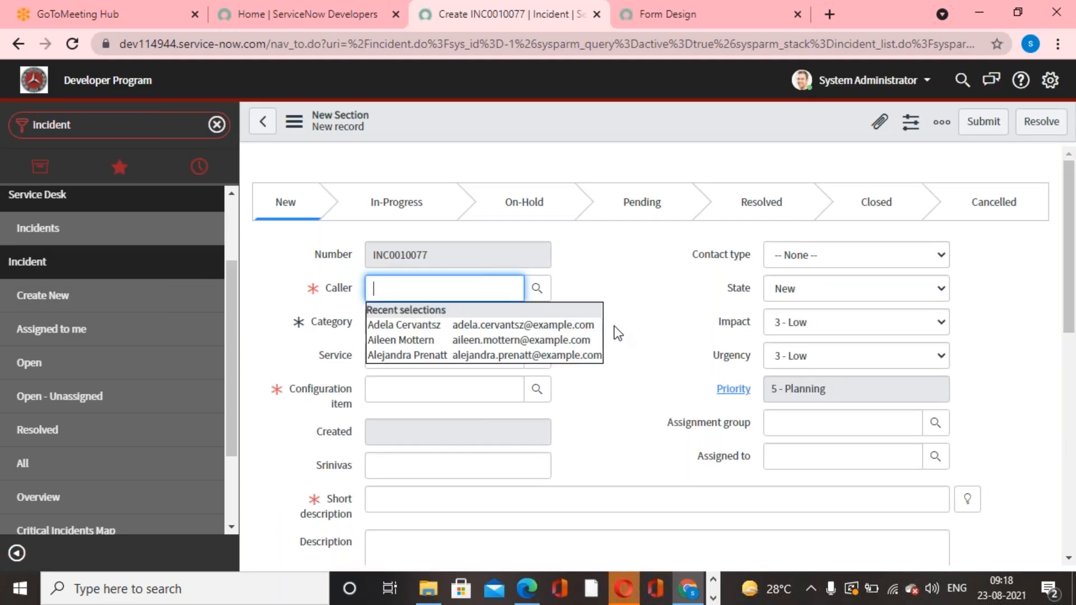
pyautogui.click(616, 332)
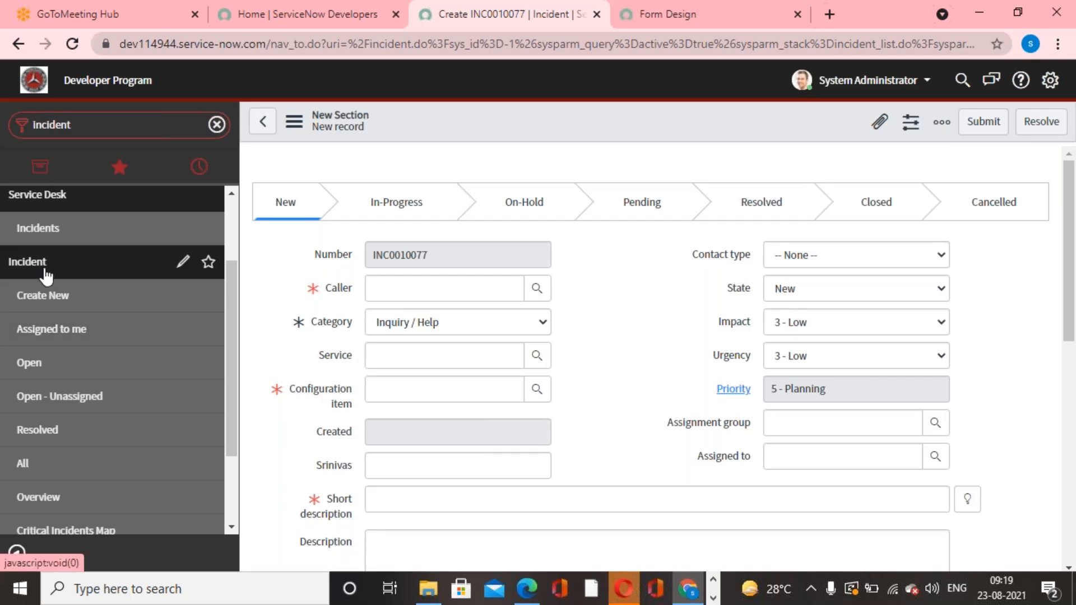
# Open a new blank incident record.
pyautogui.click(77, 303)
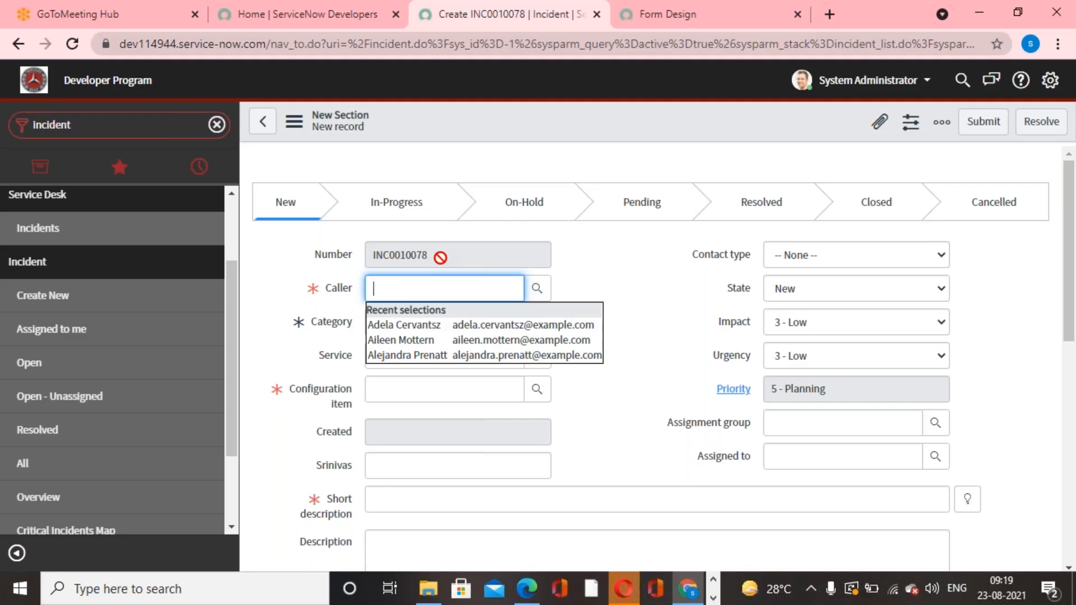
pyautogui.click(641, 291)
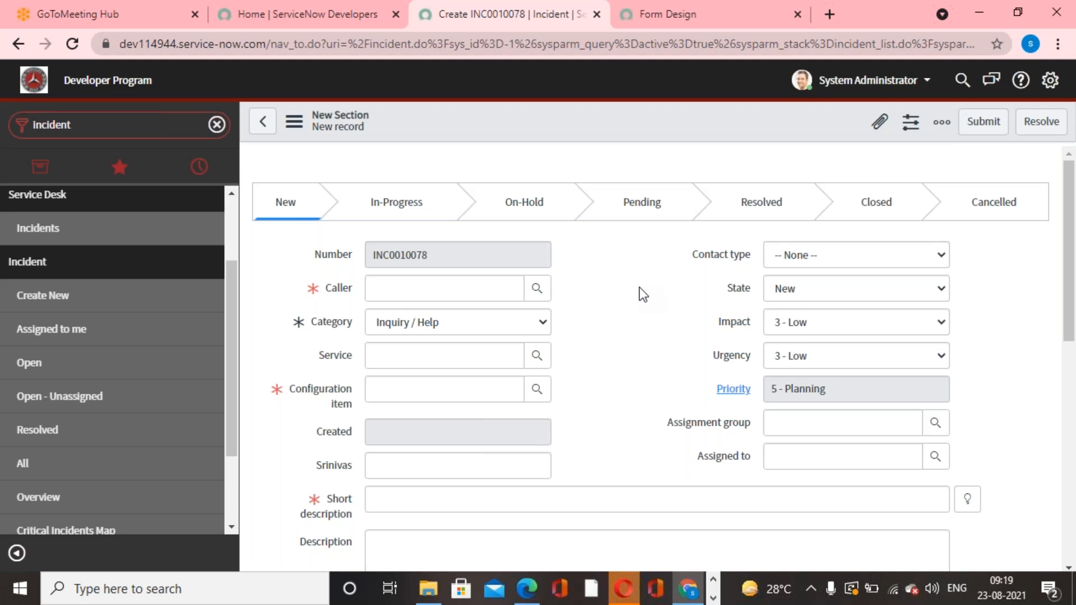
pyautogui.click(732, 26)
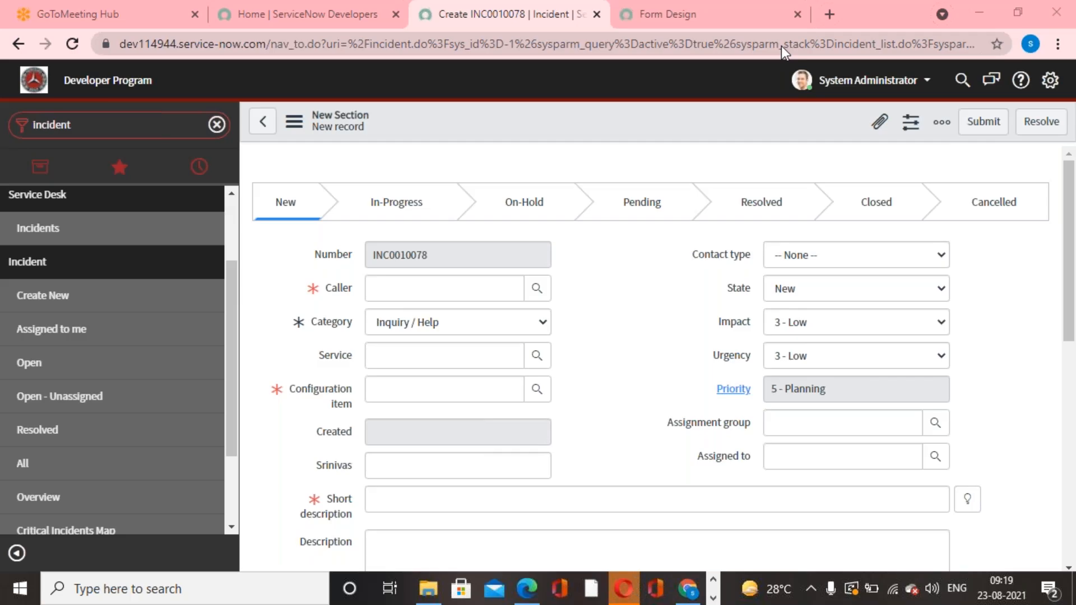
# Try entering only a partial first name as the incident's Caller and clear the entry.
pyautogui.click(410, 294)
pyautogui.write('dan')
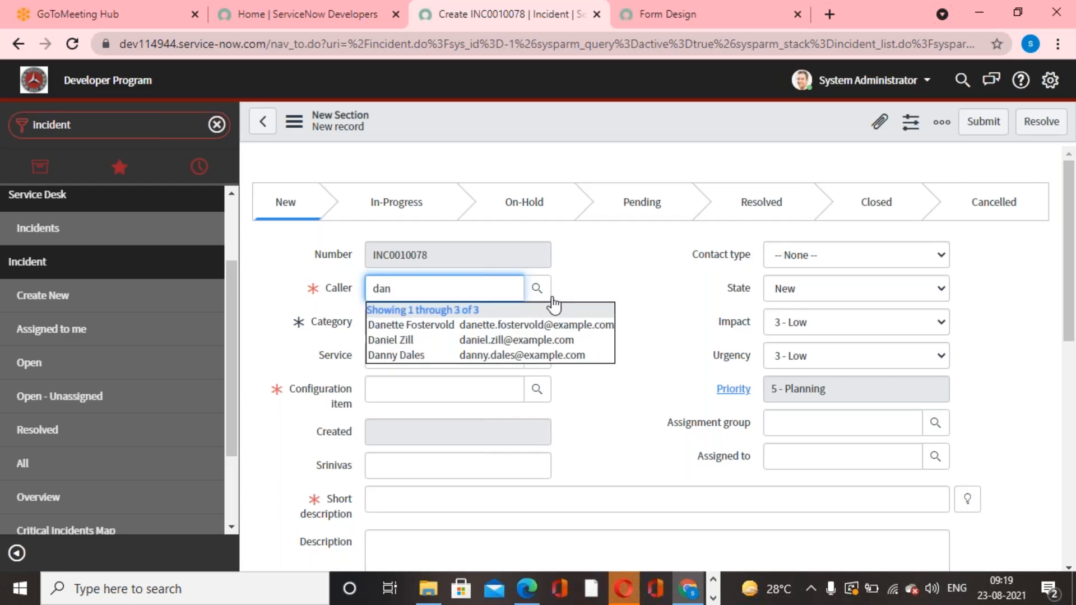
pyautogui.click(617, 261)
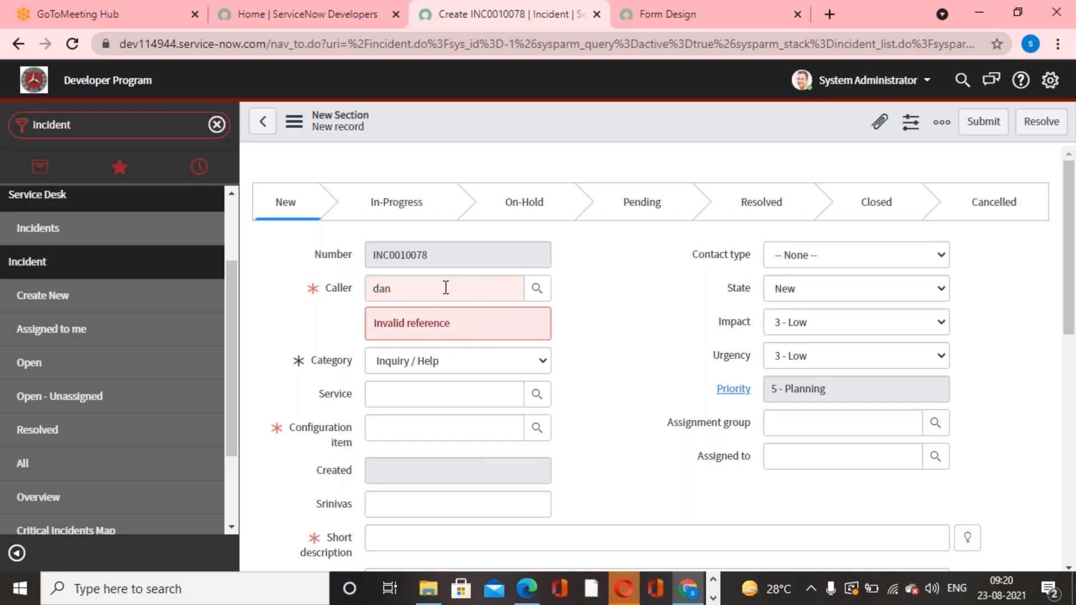
pyautogui.moveTo(446, 287); pyautogui.dragTo(355, 287)
pyautogui.press('BackSpace')
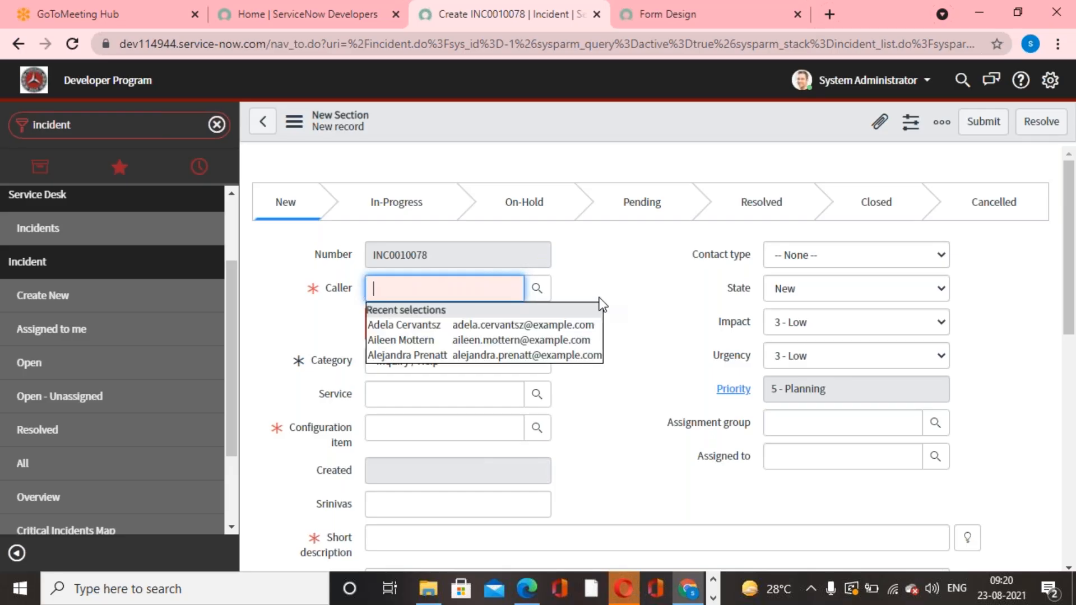
pyautogui.click(645, 274)
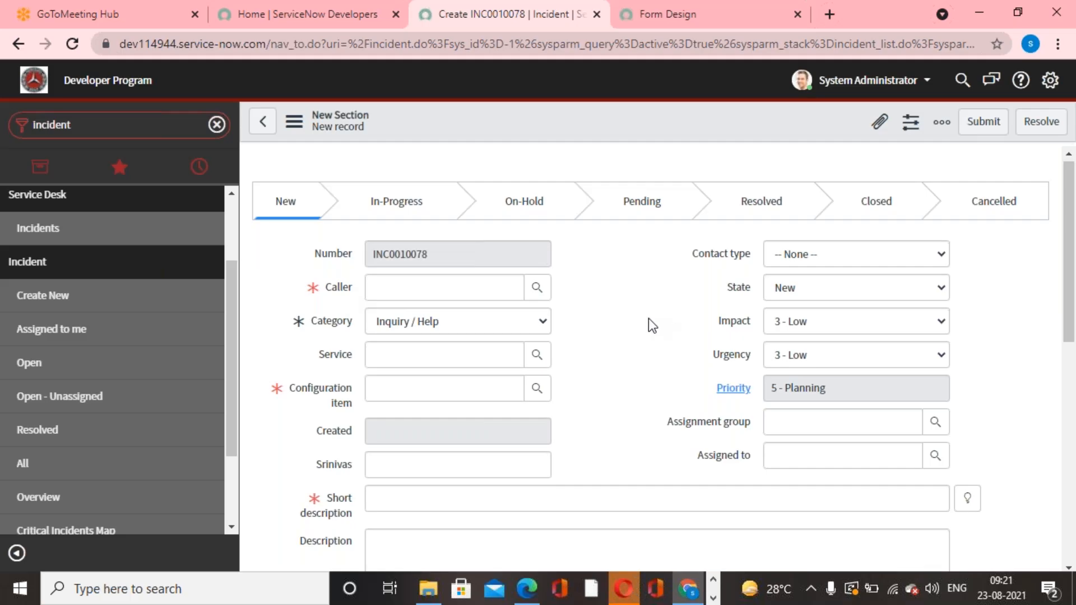
# Look up the users for the Caller field and choose the third user in the list as caller.
pyautogui.click(537, 288)
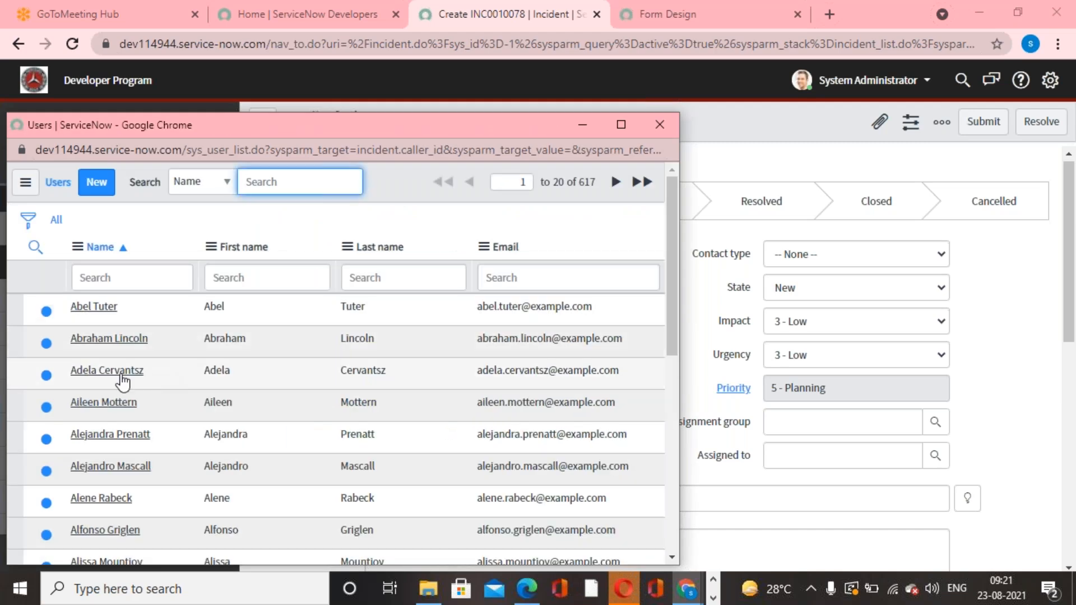
pyautogui.click(121, 375)
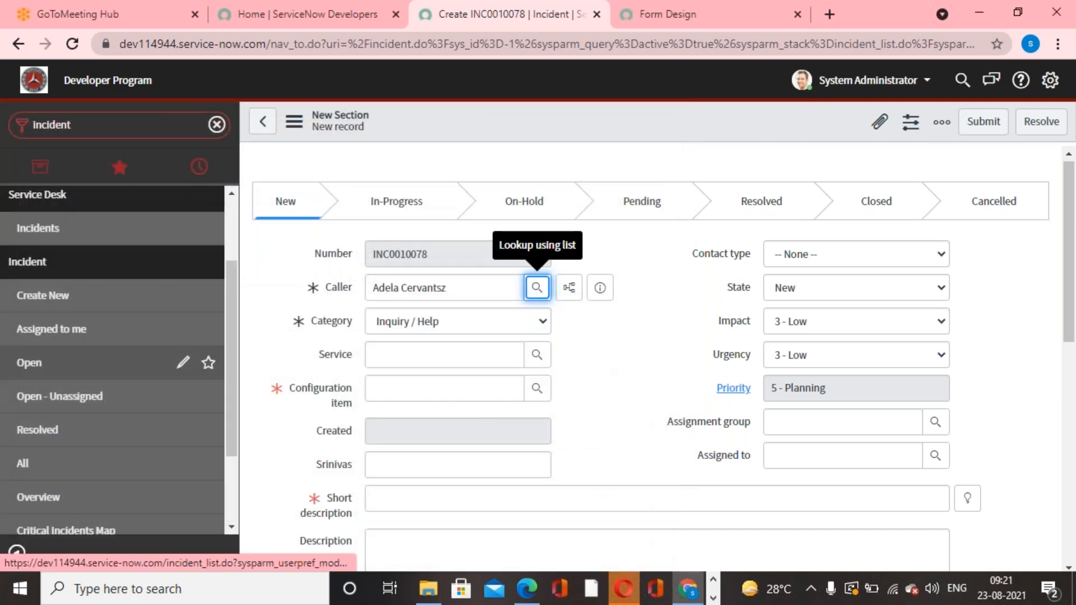
pyautogui.click(599, 350)
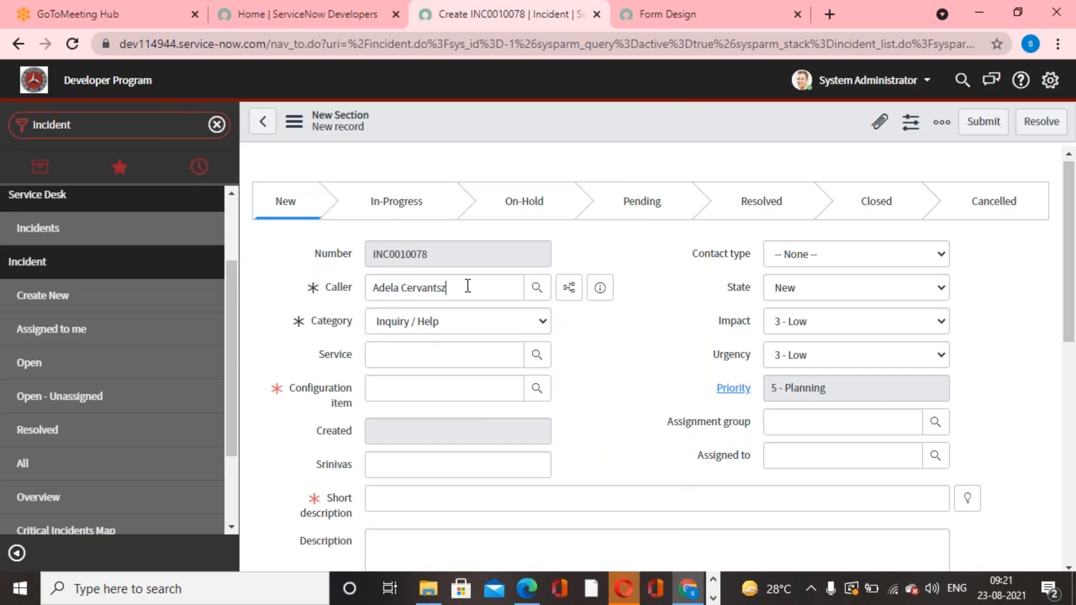
pyautogui.moveTo(468, 286); pyautogui.dragTo(287, 305)
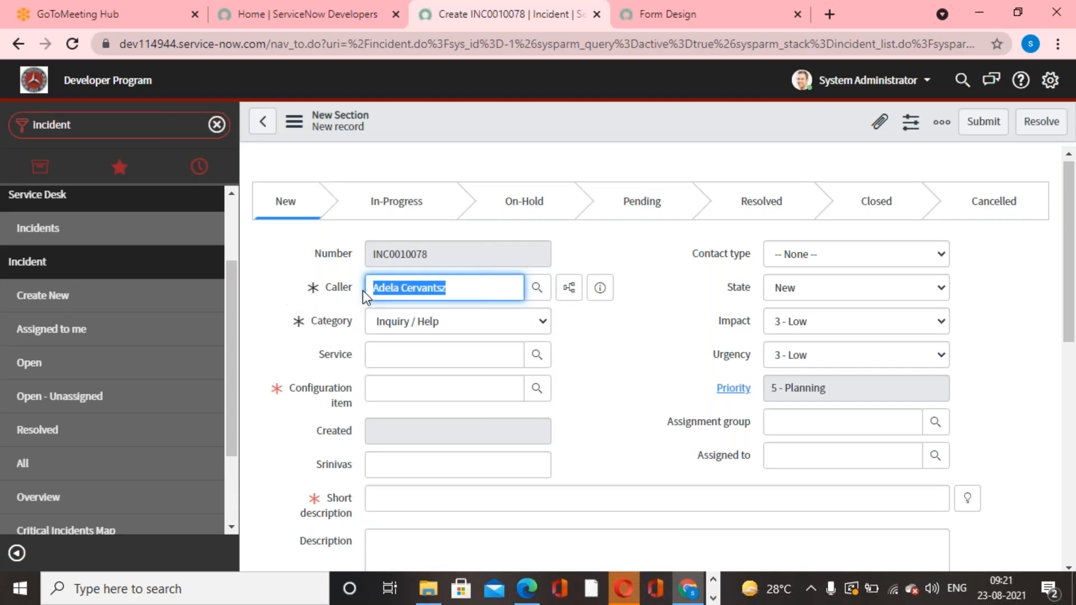
pyautogui.click(658, 322)
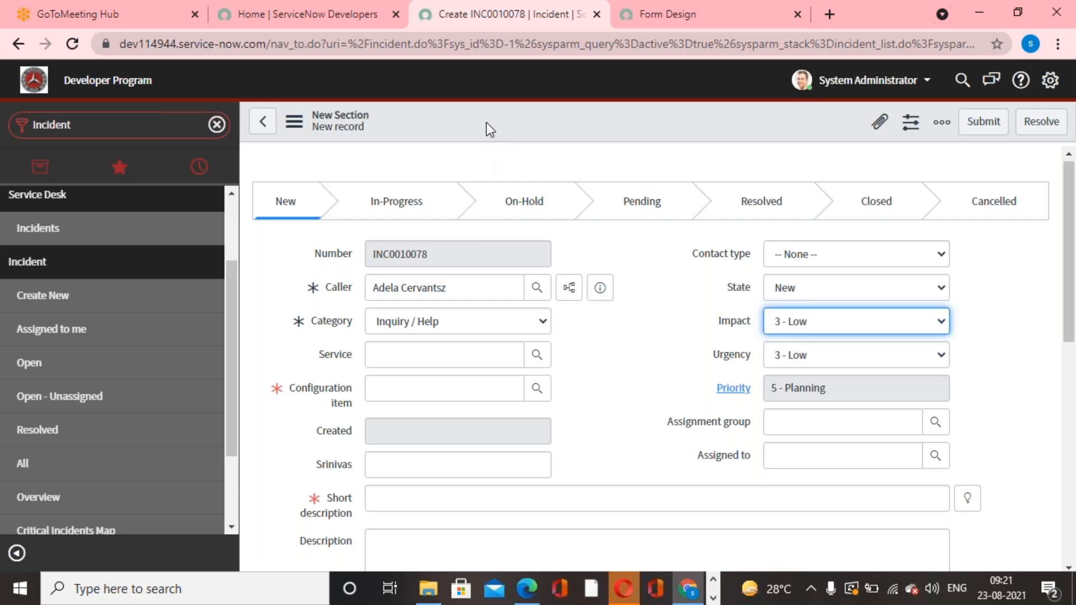
pyautogui.click(654, 372)
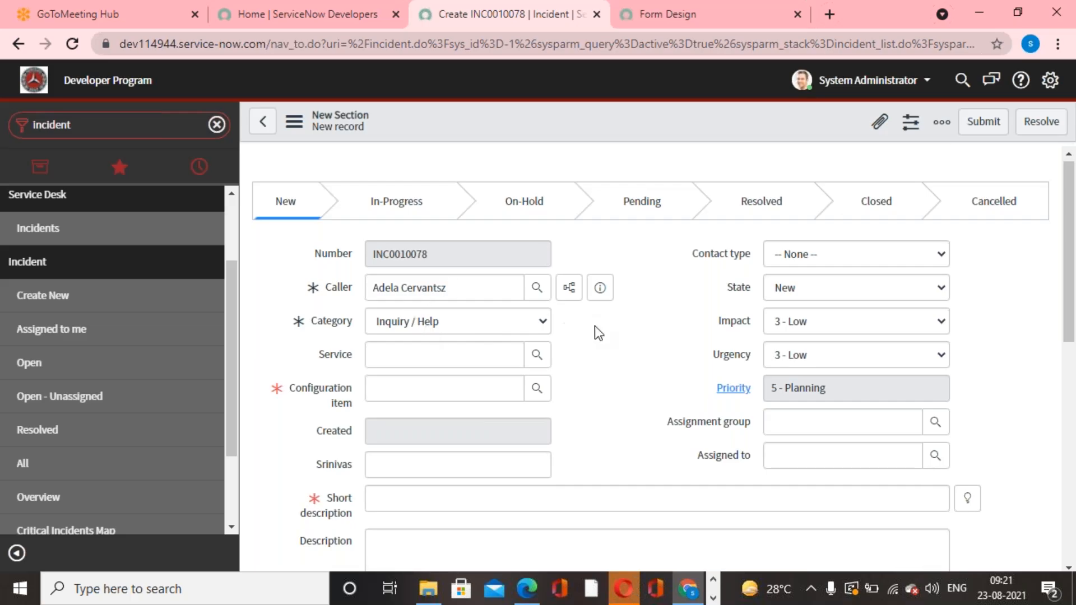
# Open the Form Layout configuration of the incident form, discarding the unsaved record.
pyautogui.rightClick(544, 115)
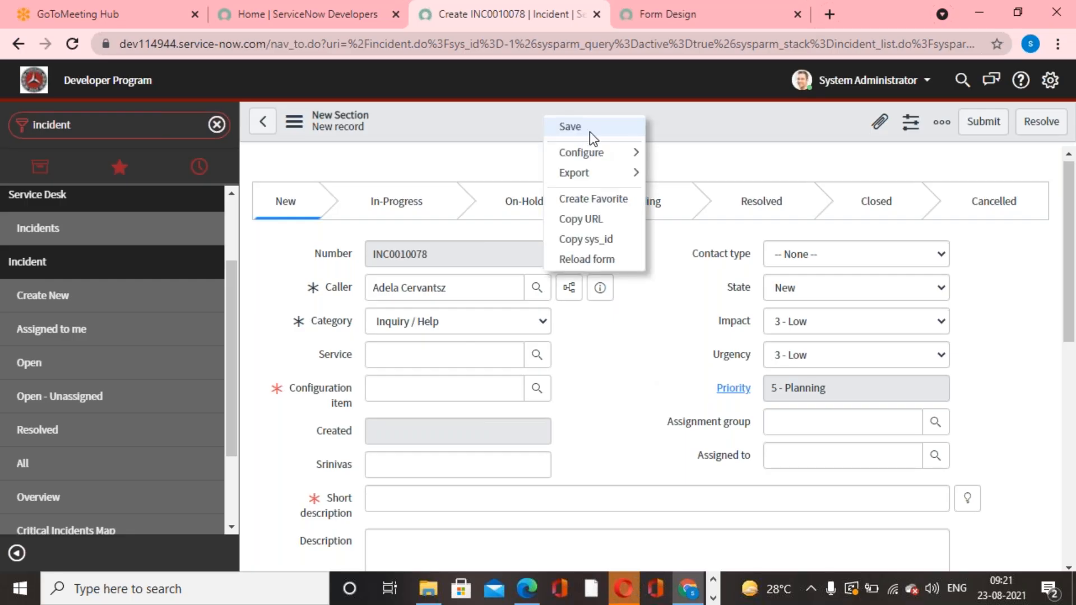
pyautogui.moveTo(621, 157)
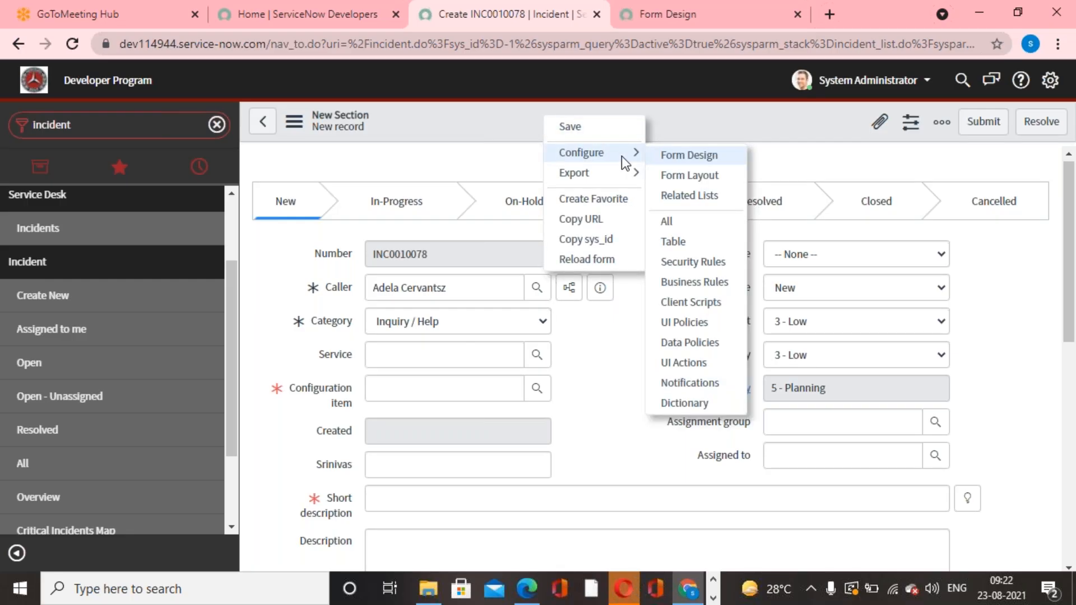
pyautogui.click(695, 178)
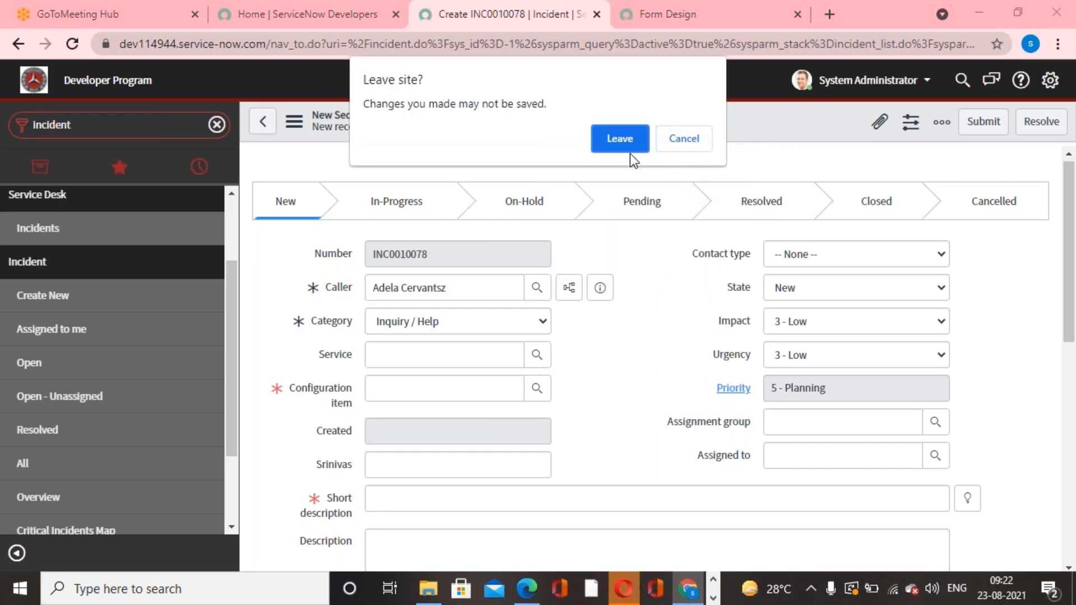
pyautogui.click(630, 147)
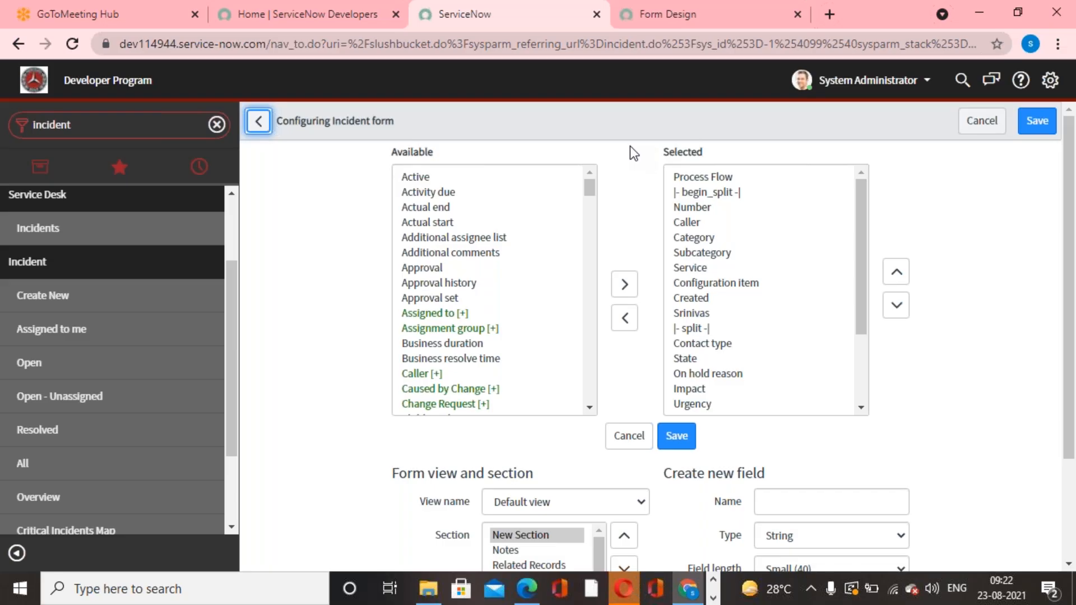
# Expand the Caller reference among the available fields to list its related User fields.
pyautogui.scroll(-2, 437, 347)
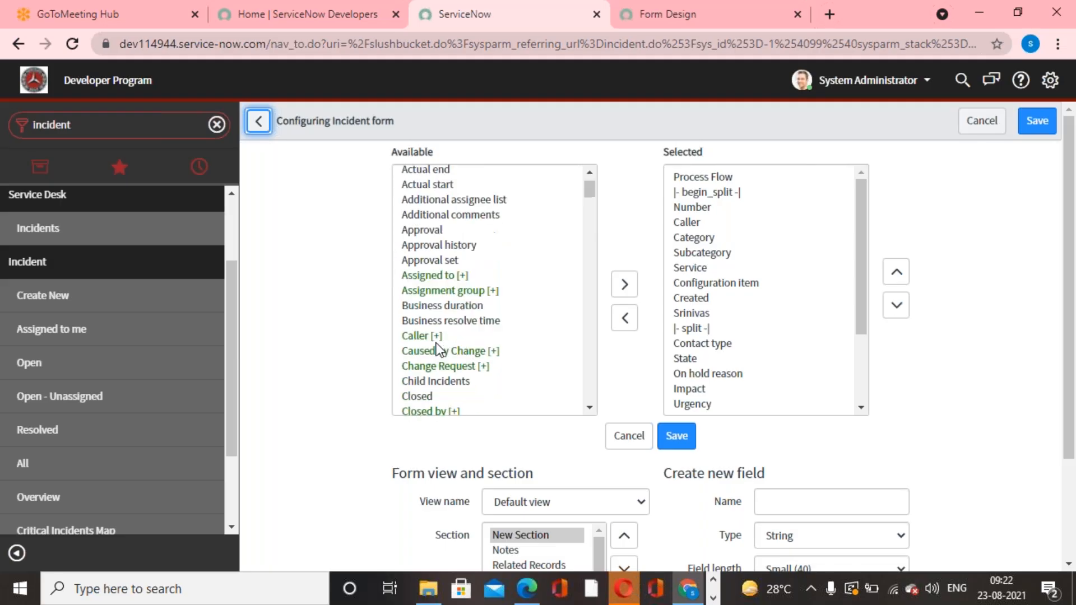
pyautogui.scroll(-1, 436, 342)
pyautogui.scroll(3, 436, 342)
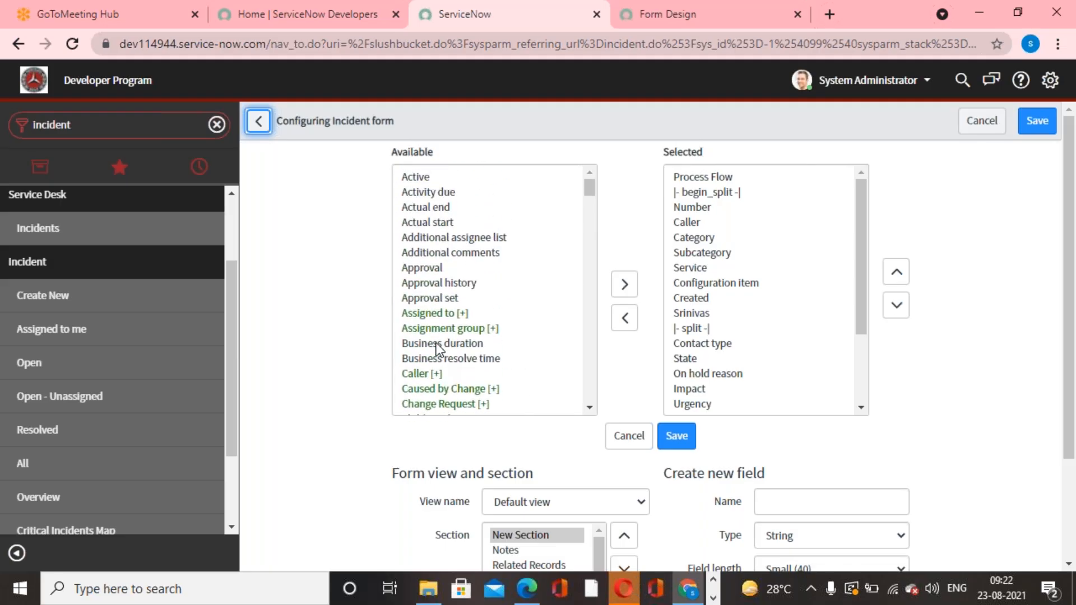
pyautogui.scroll(-1, 436, 347)
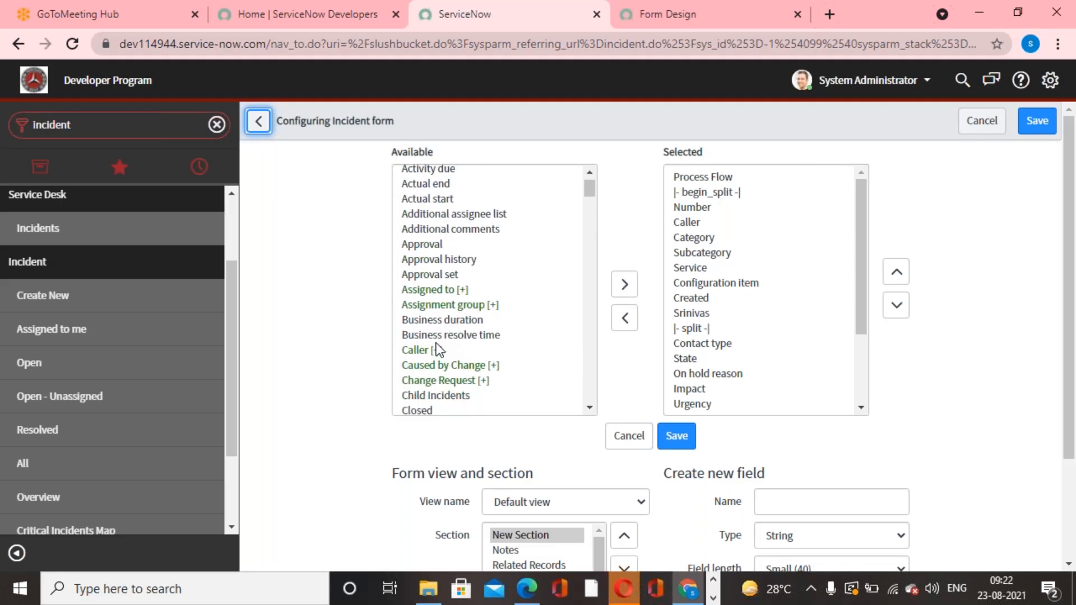
pyautogui.click(423, 348)
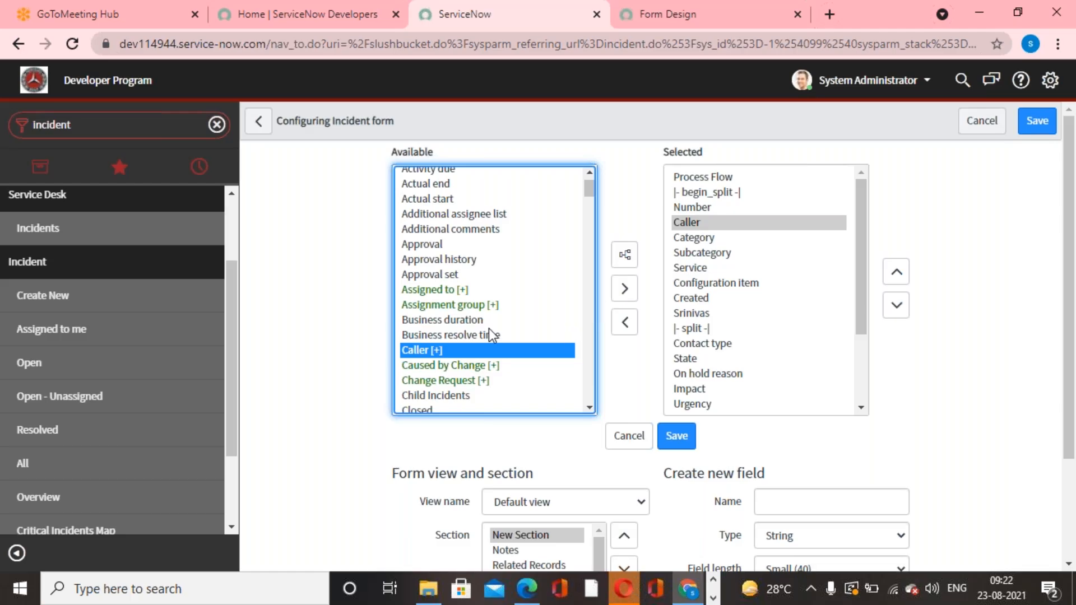
pyautogui.click(628, 256)
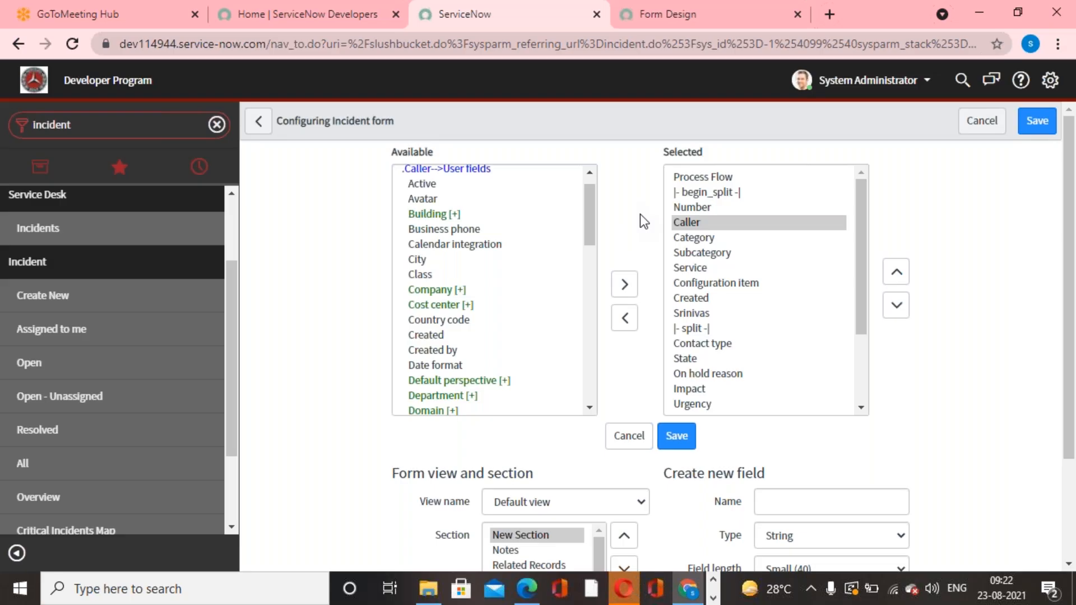
pyautogui.scroll(-3, 450, 305)
pyautogui.scroll(3, 449, 305)
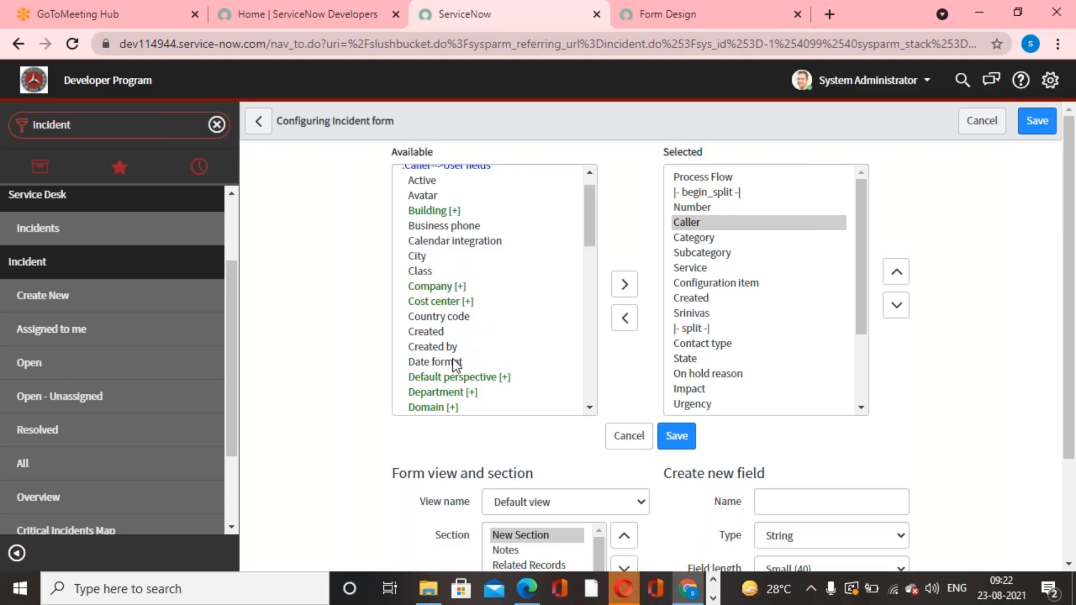
# Add the Email field from the Caller's User fields to the selected fields of the incident form.
pyautogui.scroll(-6, 454, 362)
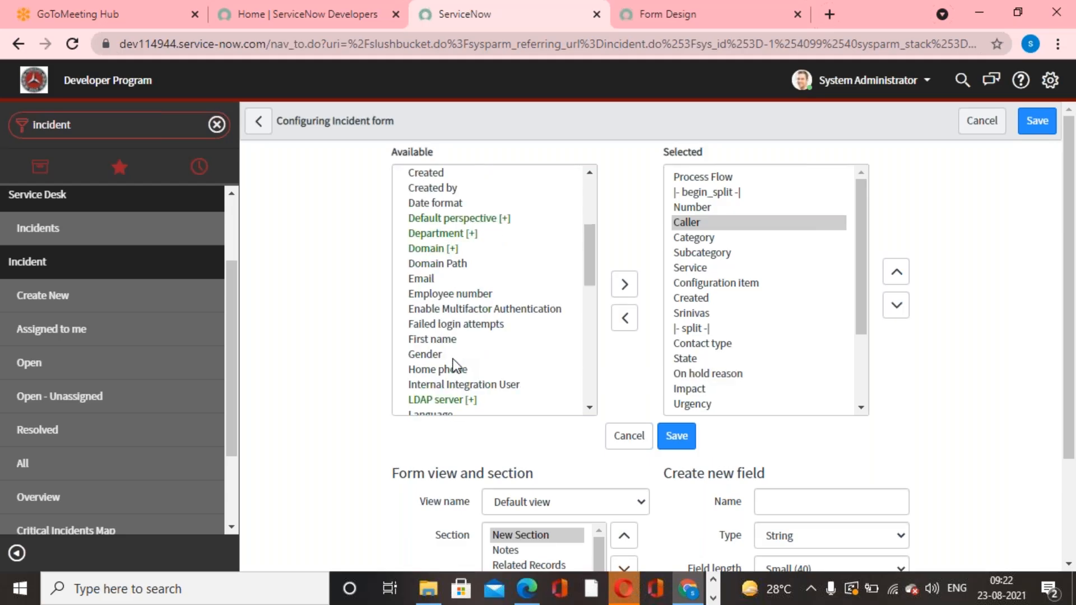
pyautogui.scroll(-4, 454, 361)
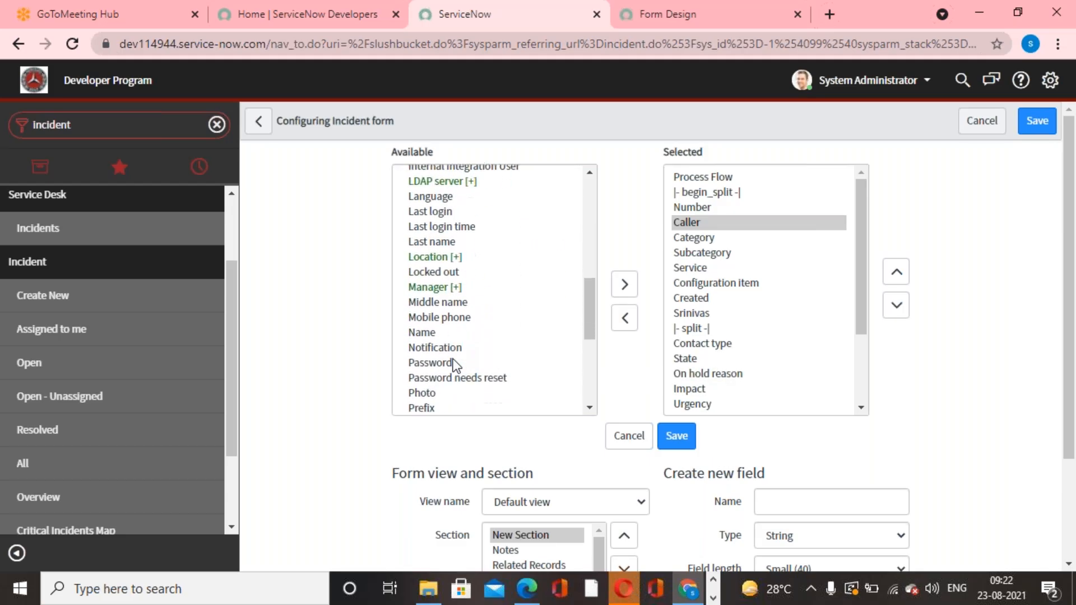
pyautogui.scroll(5, 454, 364)
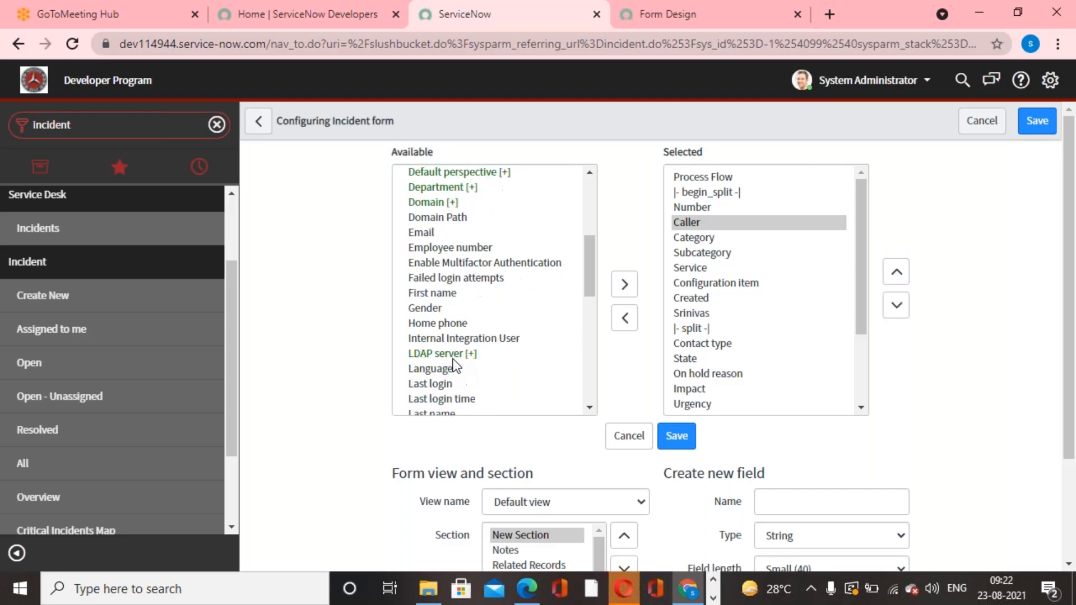
pyautogui.click(439, 253)
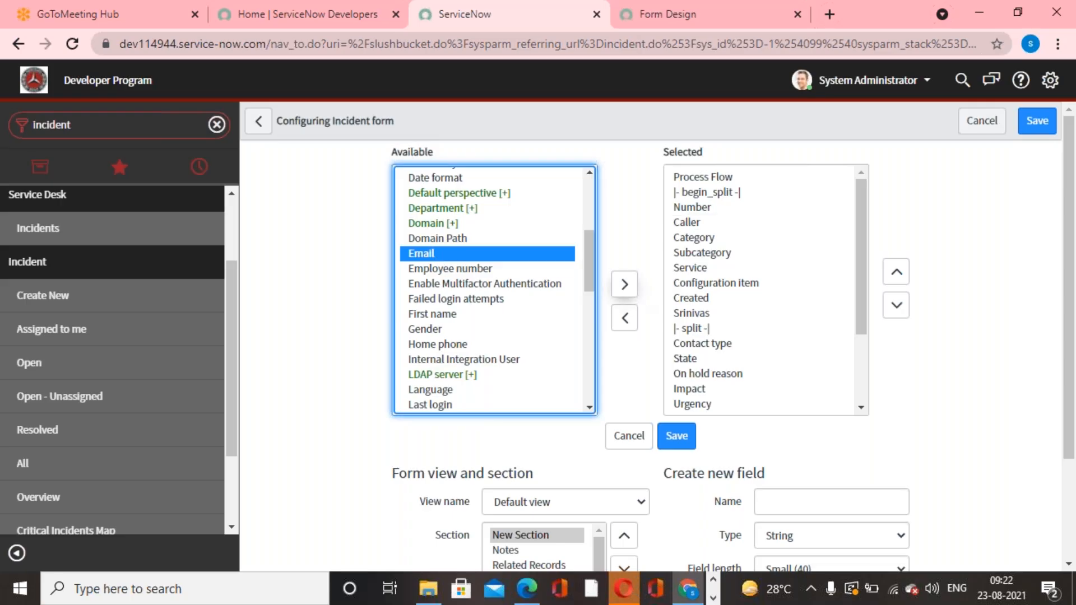
pyautogui.click(627, 287)
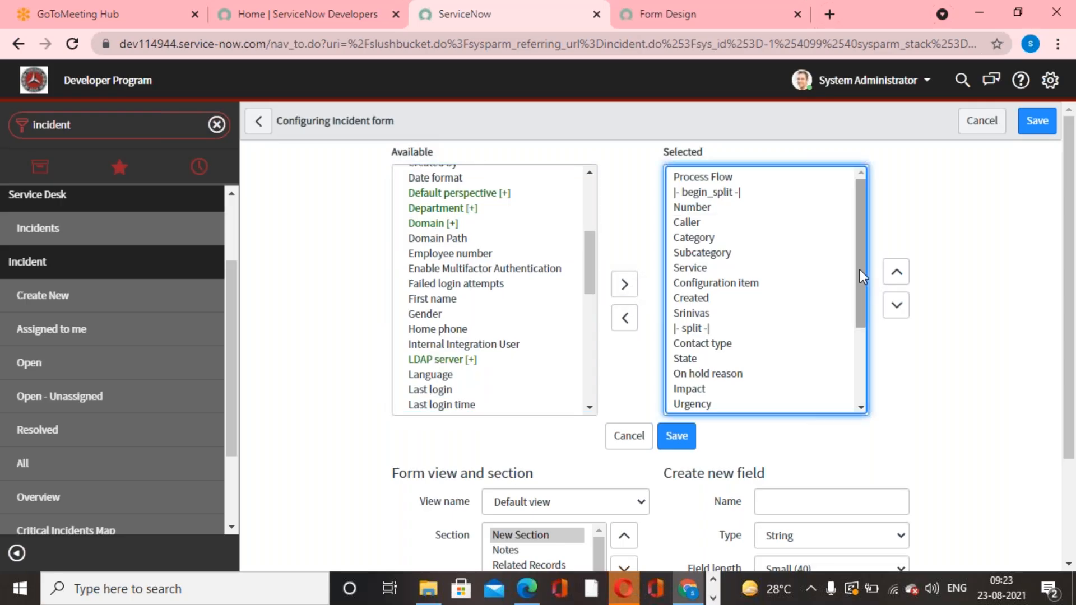
# Move Caller.Email up to directly below Caller in the selected fields and save the form layout.
pyautogui.moveTo(860, 270); pyautogui.dragTo(859, 389)
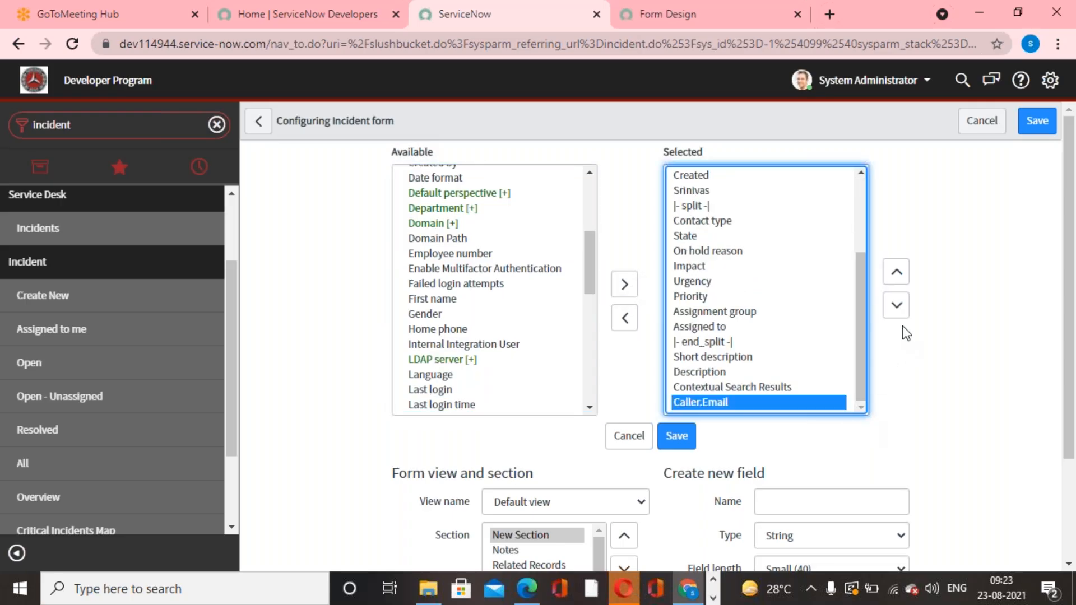
pyautogui.click(897, 280)
pyautogui.click(896, 274)
pyautogui.click(897, 274)
pyautogui.click(897, 274)
pyautogui.click(897, 274)
pyautogui.click(897, 274)
pyautogui.click(897, 275)
pyautogui.click(896, 275)
pyautogui.doubleClick(897, 275)
pyautogui.click(897, 275)
pyautogui.doubleClick(897, 275)
pyautogui.doubleClick(897, 275)
pyautogui.doubleClick(897, 275)
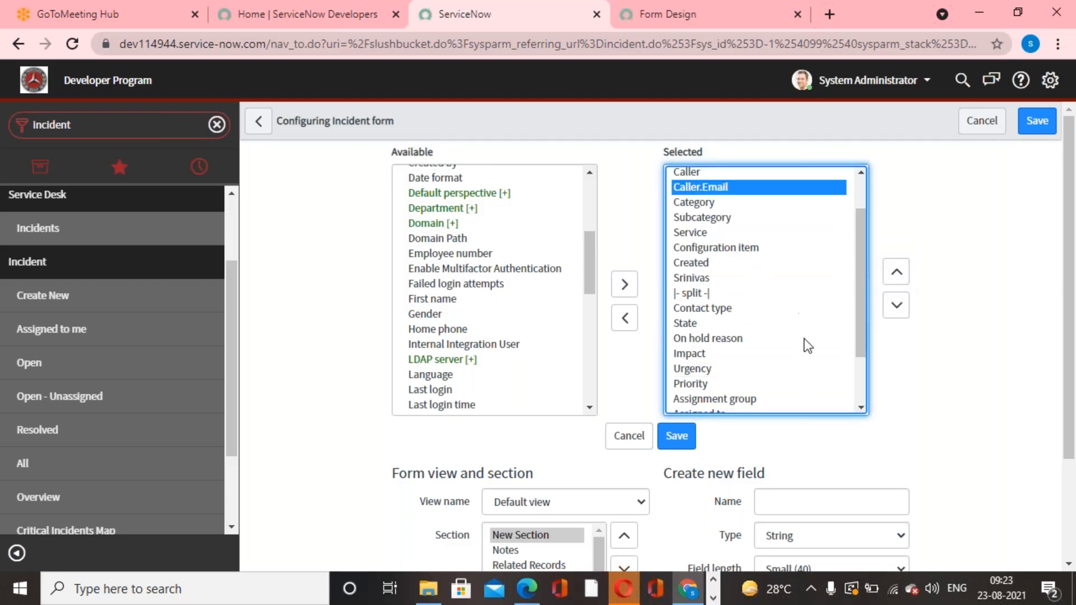
pyautogui.click(677, 442)
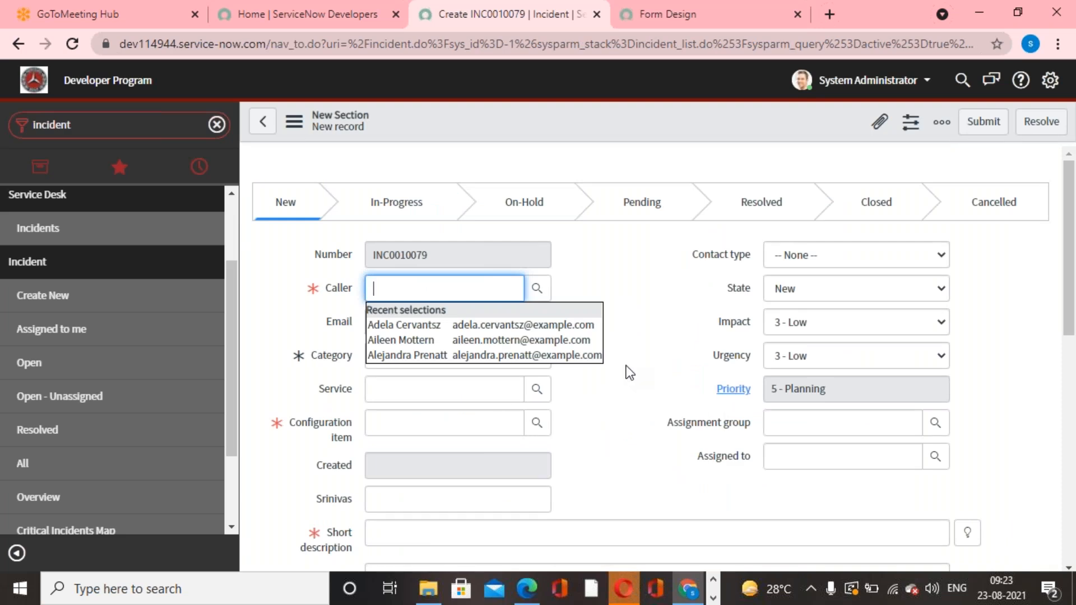
# Set the incident's Caller to the first recent selection and pick the same user again from the user lookup.
pyautogui.click(548, 324)
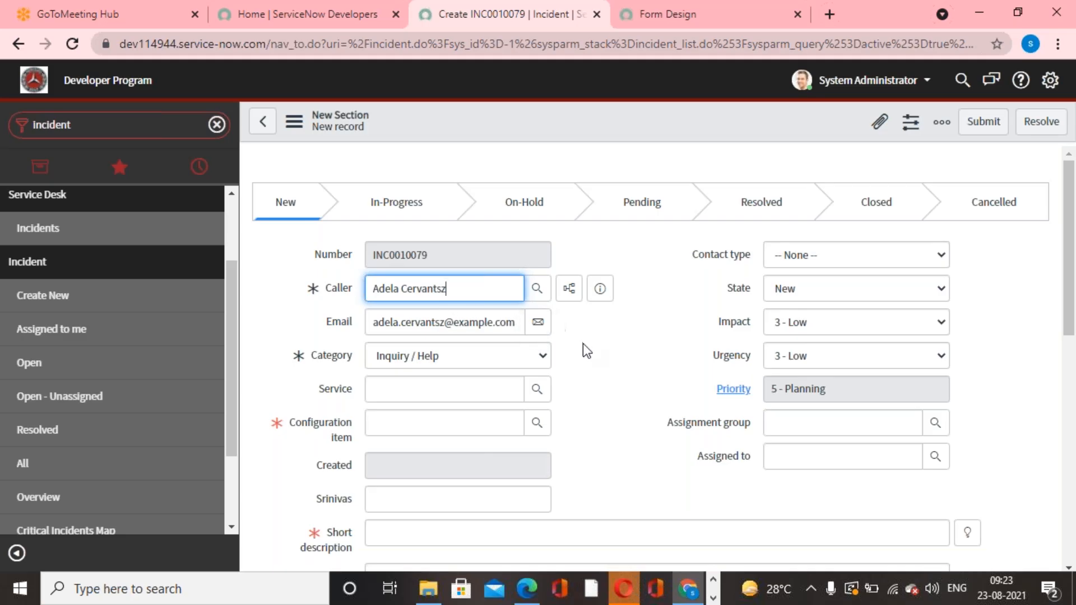
pyautogui.click(537, 288)
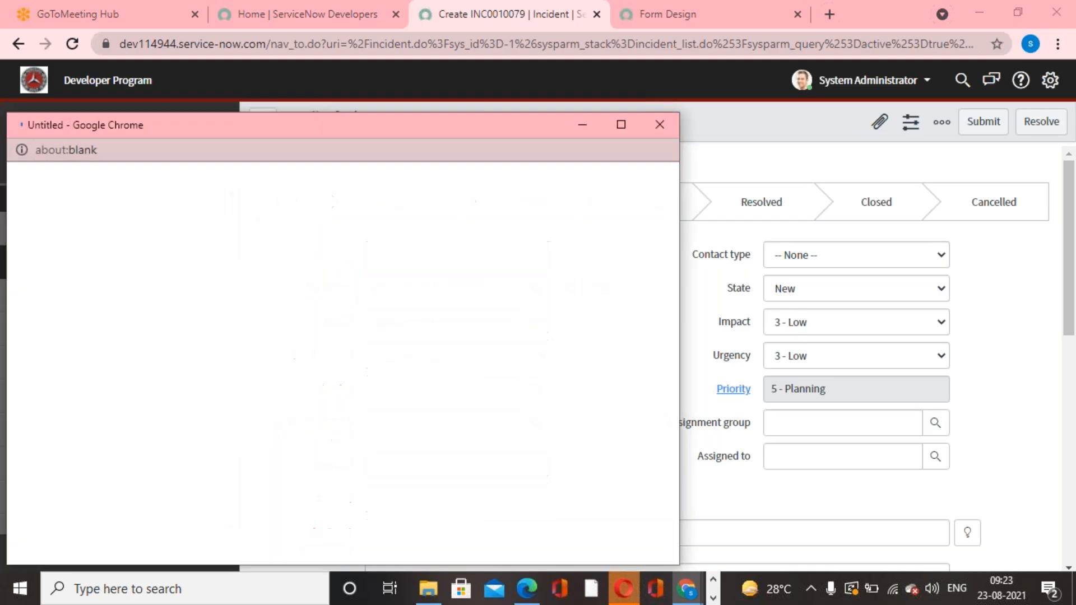
pyautogui.click(110, 372)
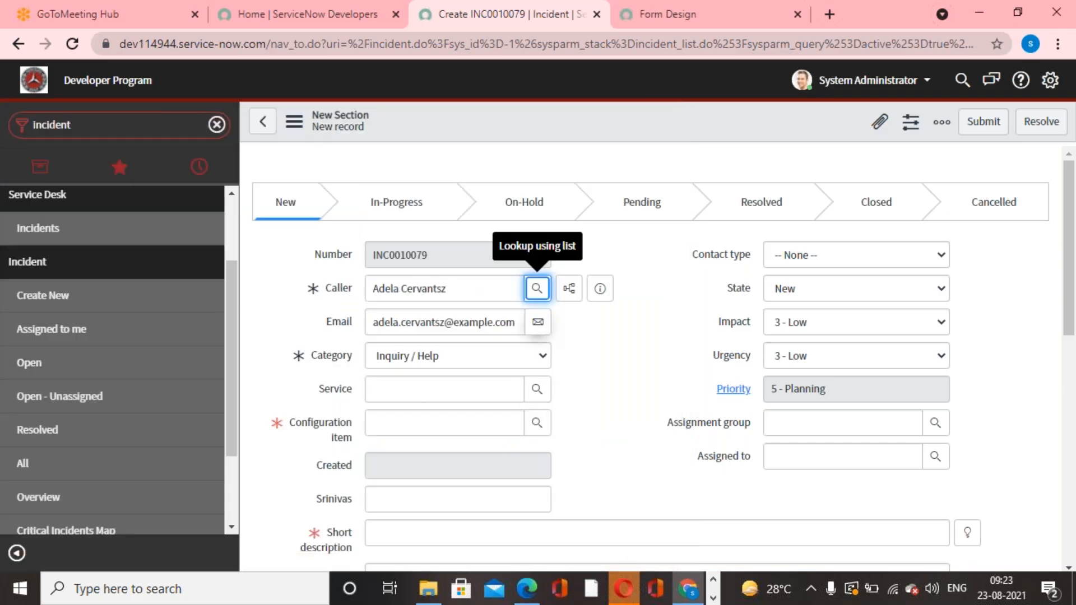
# Look up the users for the Caller field again and choose a different user further down the list.
pyautogui.click(537, 289)
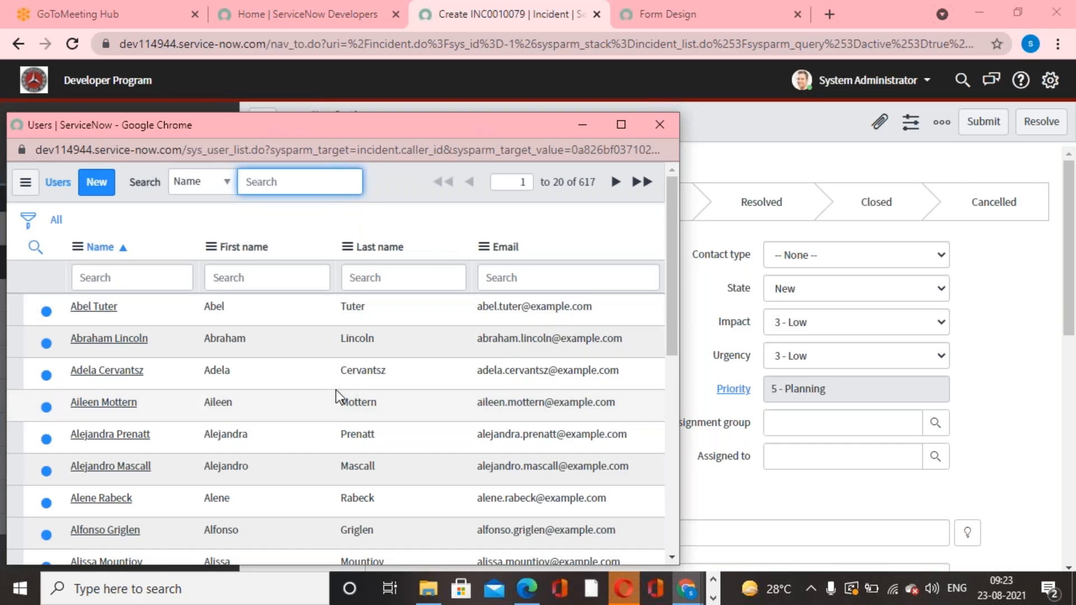
pyautogui.scroll(-3, 335, 389)
pyautogui.click(106, 531)
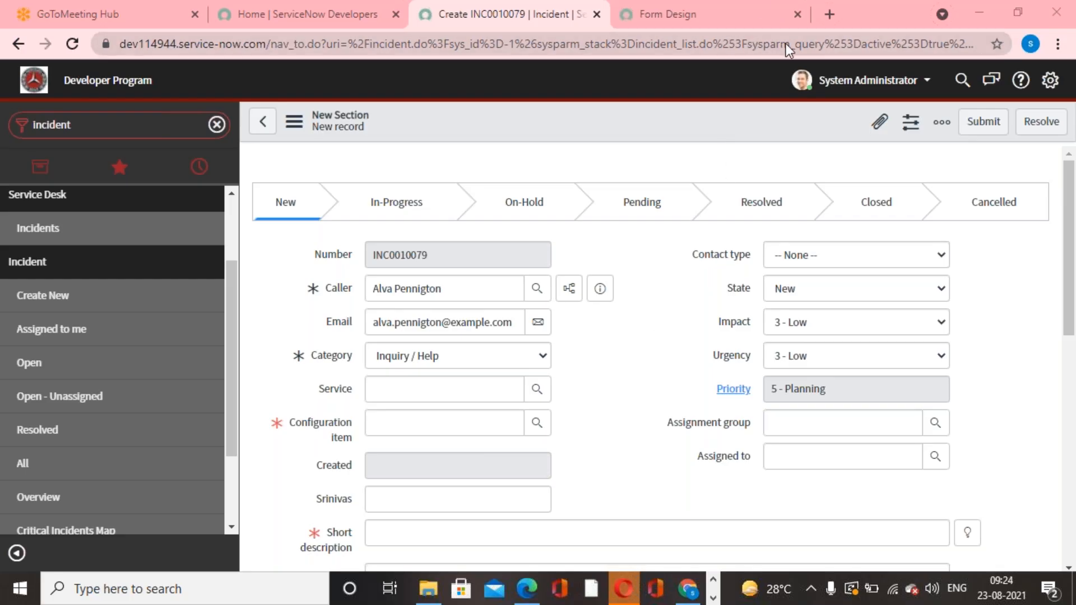
pyautogui.moveTo(481, 288); pyautogui.dragTo(368, 285)
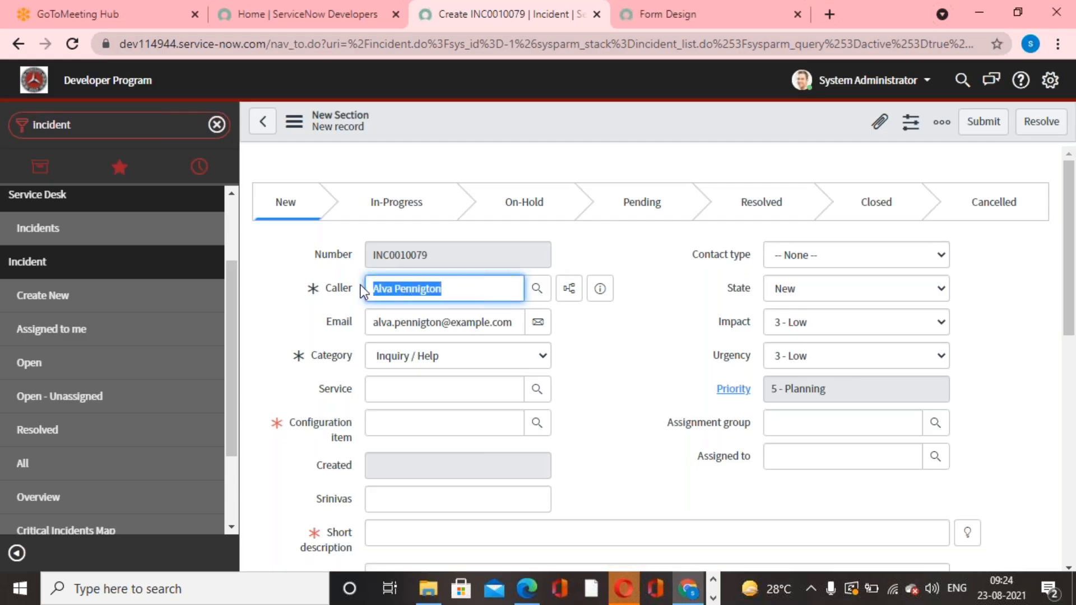
pyautogui.click(638, 330)
pyautogui.tripleClick(452, 288)
pyautogui.click(643, 371)
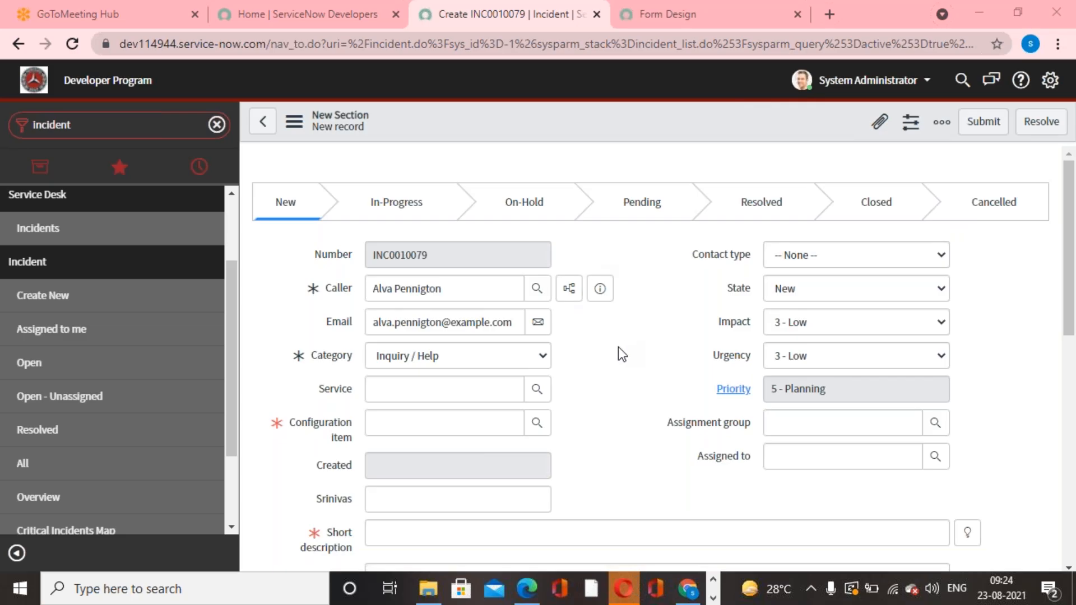
pyautogui.doubleClick(389, 289)
pyautogui.moveTo(389, 289); pyautogui.dragTo(458, 290)
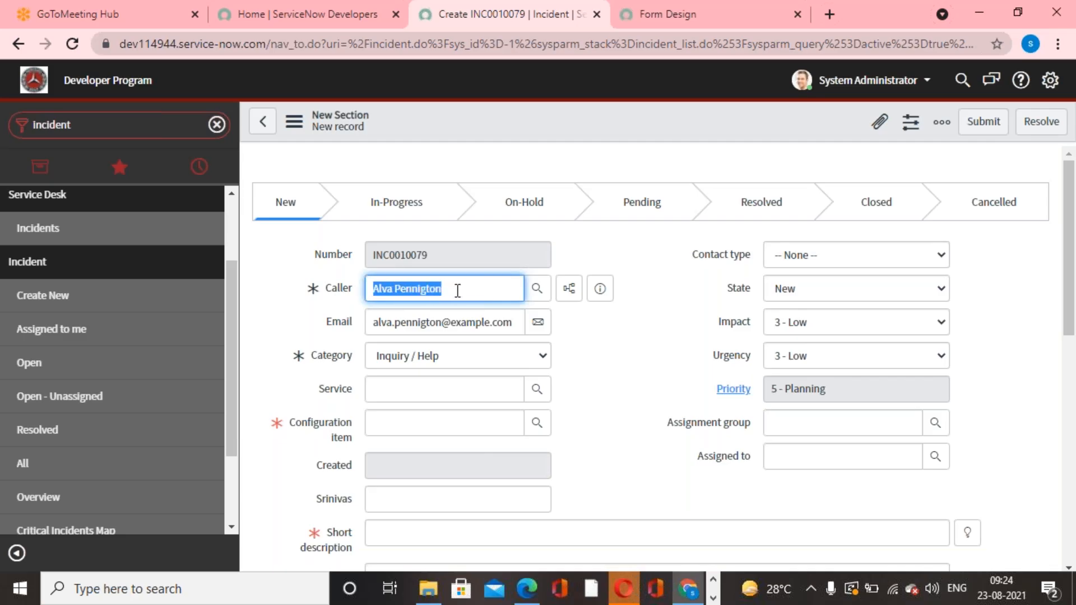
pyautogui.click(597, 352)
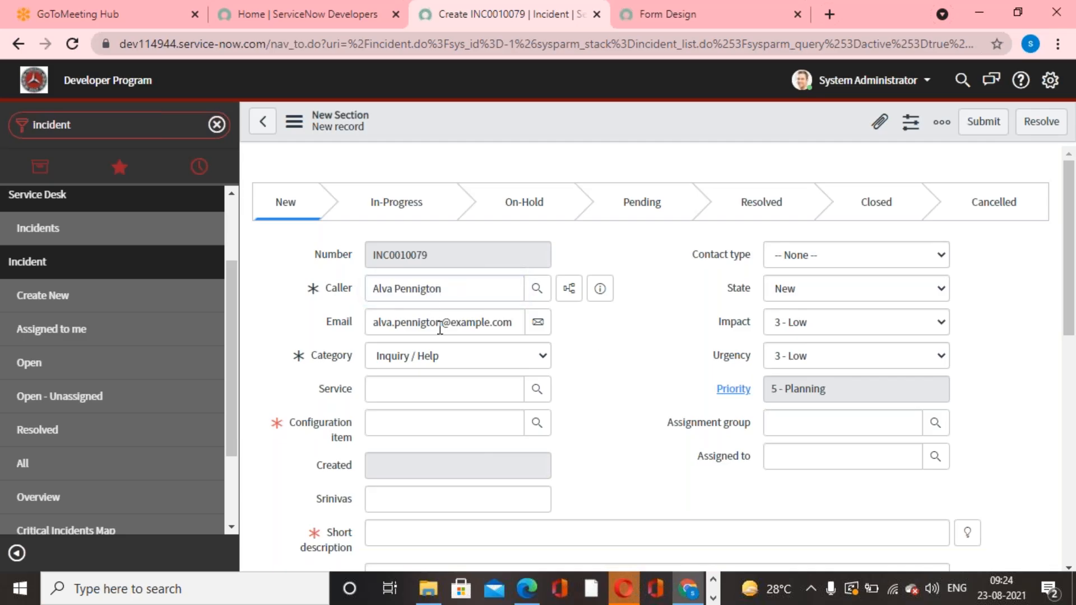
# Review the field arrangement in the incident's Form Layout, discarding the unsaved record, and return to a new incident form.
pyautogui.rightClick(469, 127)
pyautogui.moveTo(547, 163)
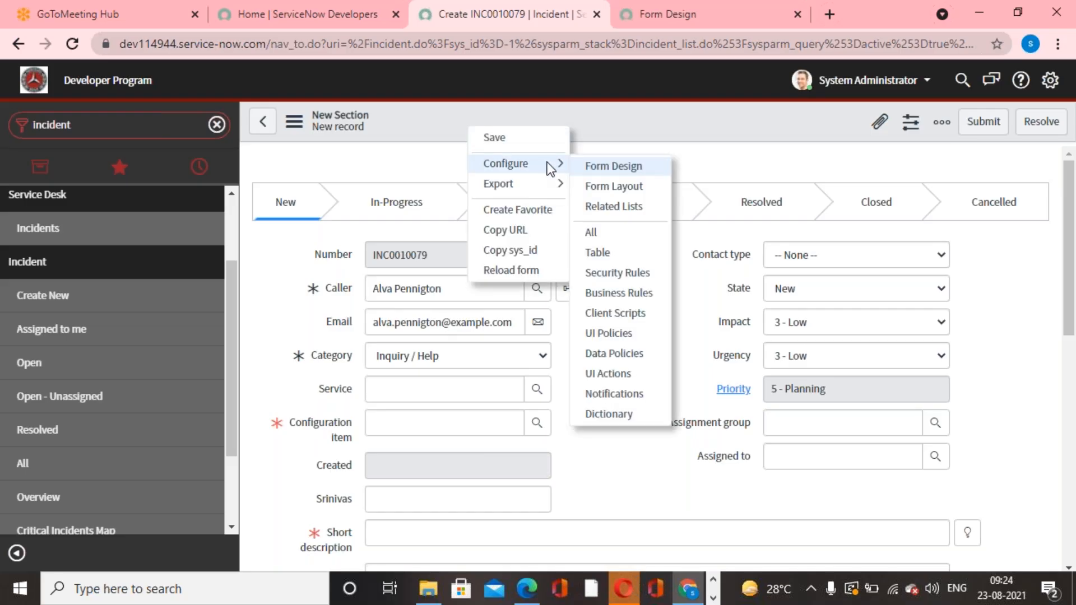
pyautogui.click(631, 187)
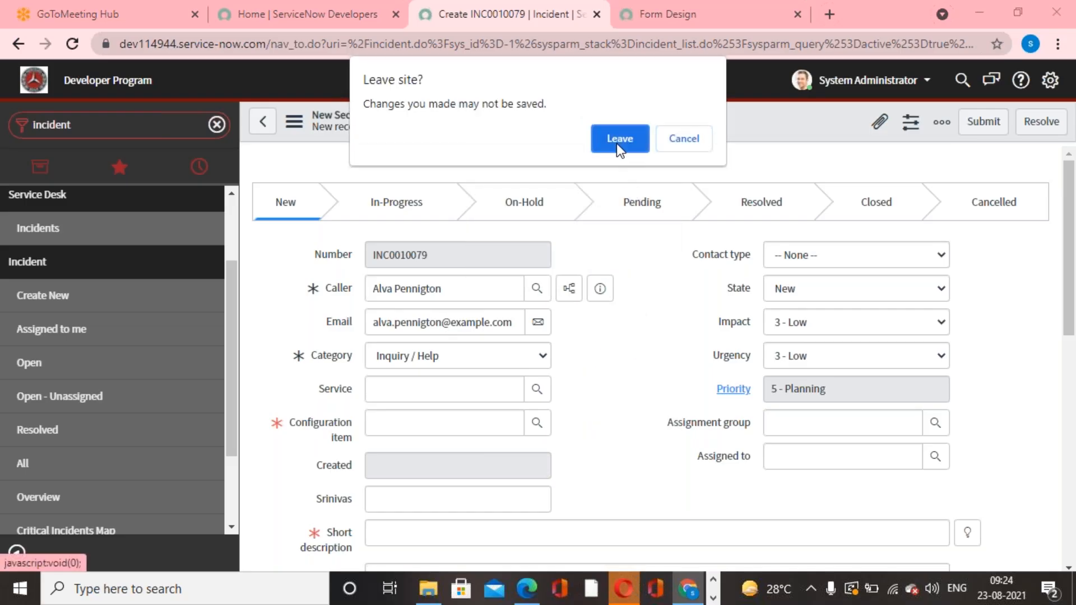
pyautogui.click(617, 142)
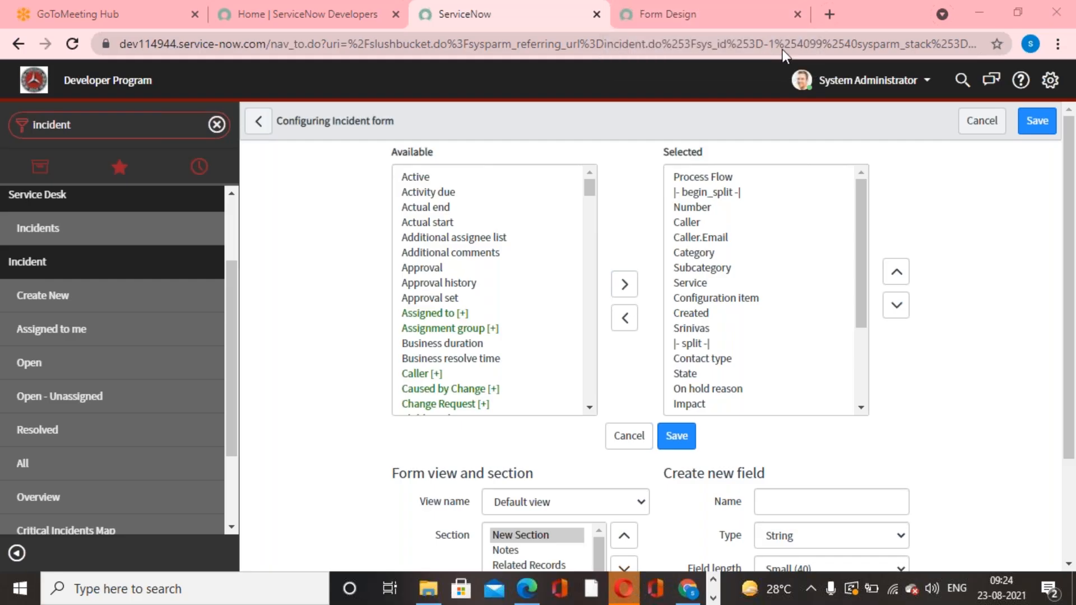
pyautogui.click(259, 121)
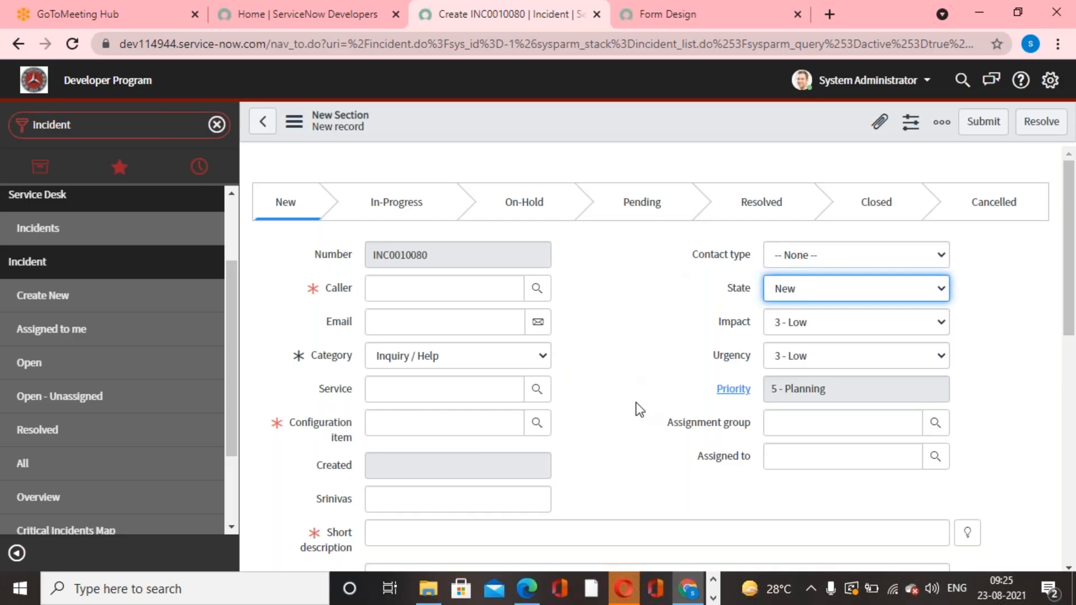
# Choose the third user in the user lookup as the Caller of the new incident.
pyautogui.click(638, 341)
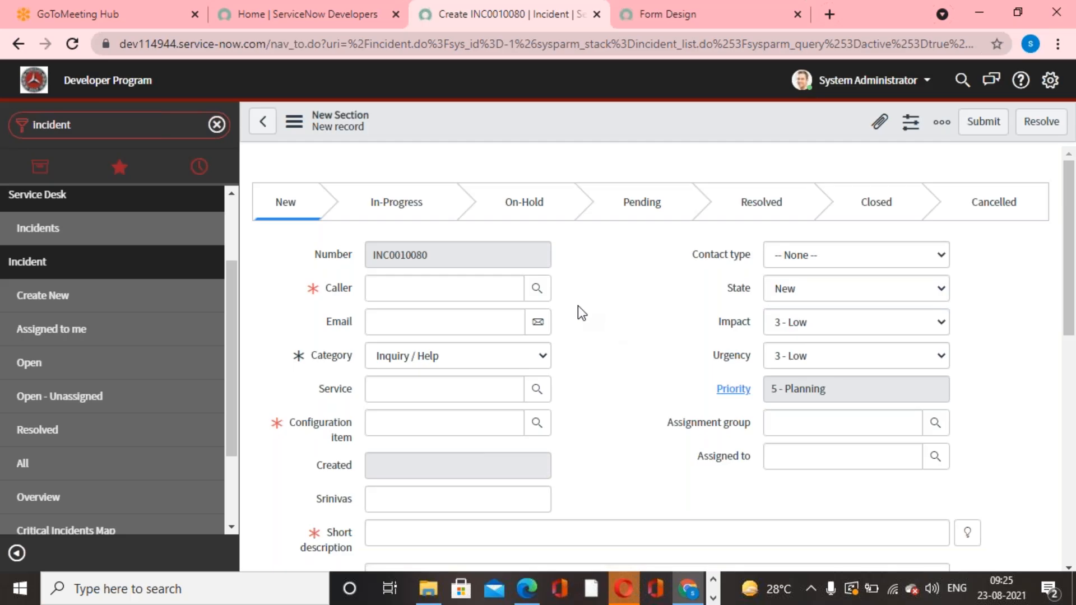
pyautogui.click(537, 288)
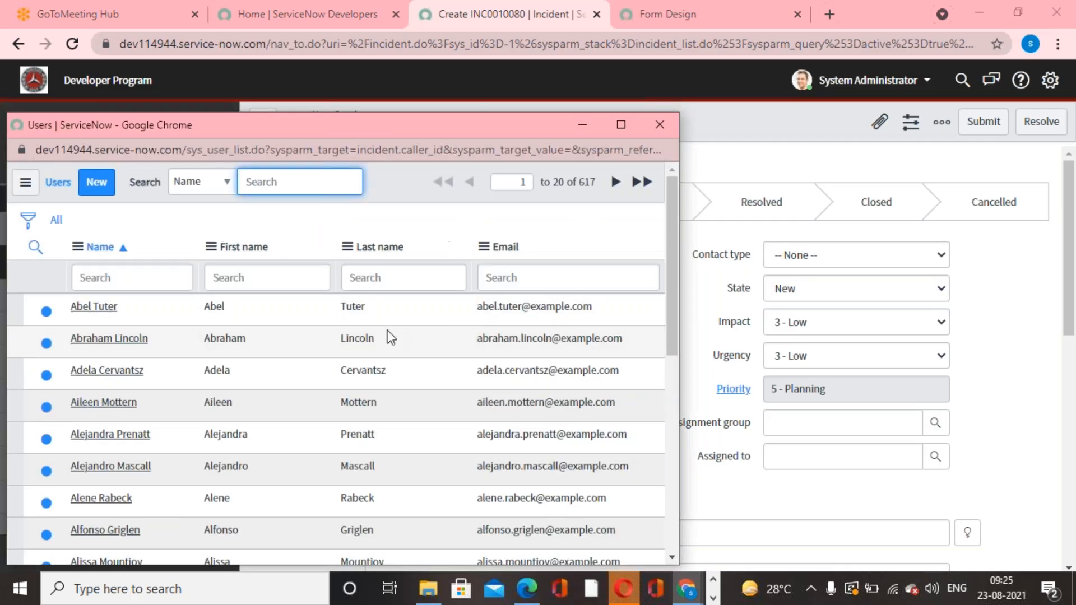
pyautogui.click(143, 374)
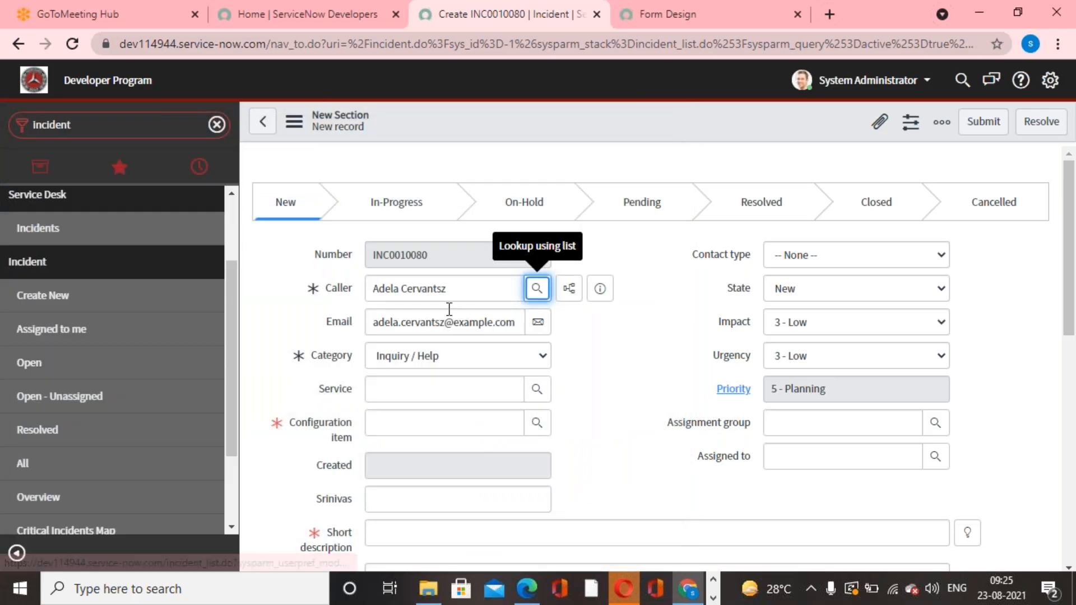
pyautogui.moveTo(459, 288); pyautogui.dragTo(332, 295)
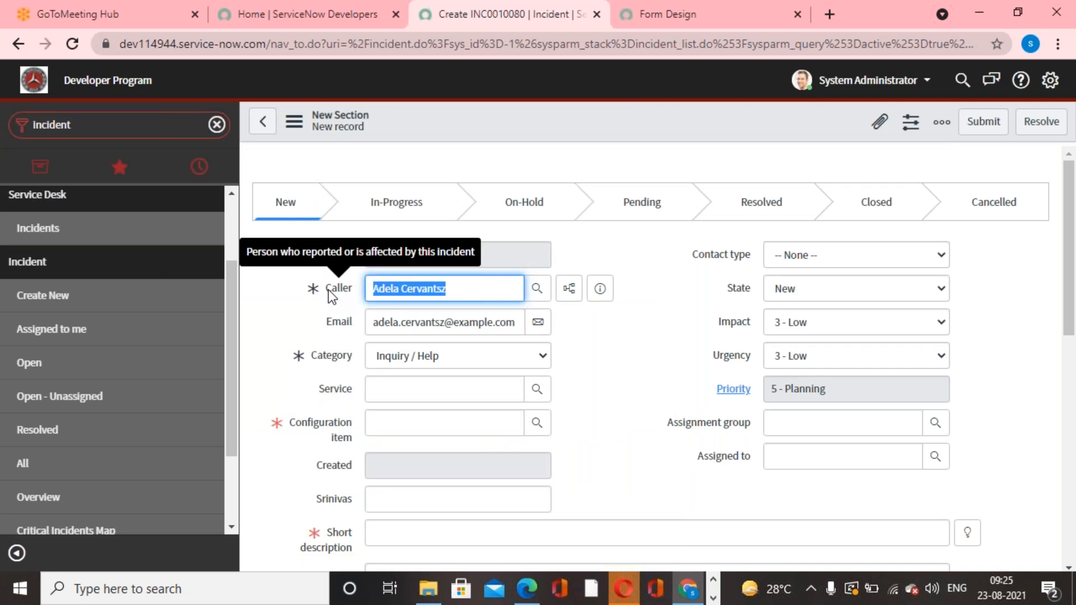
pyautogui.click(764, 23)
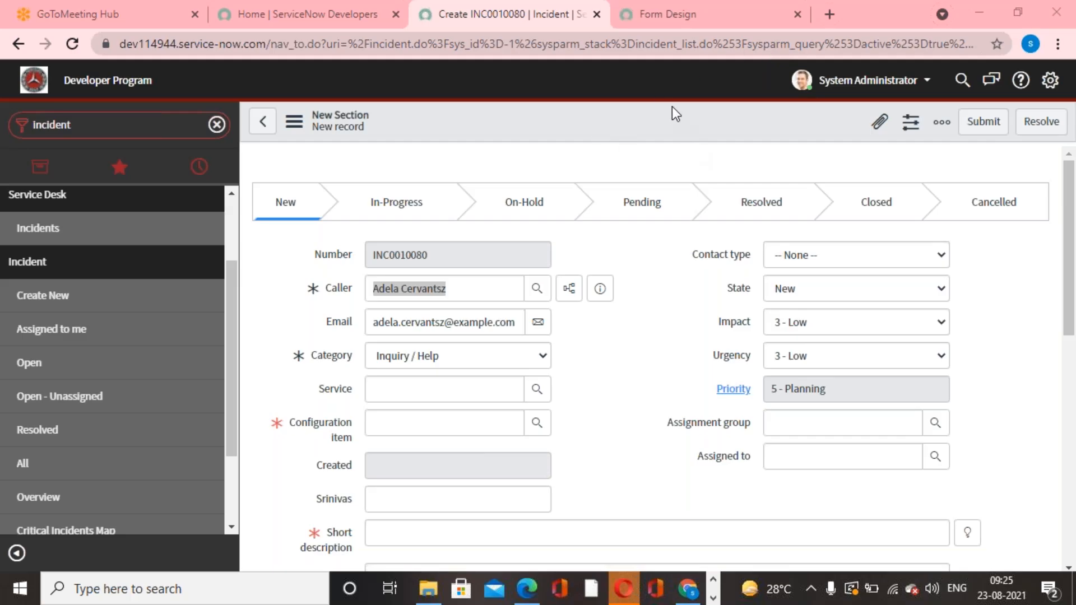
pyautogui.click(648, 378)
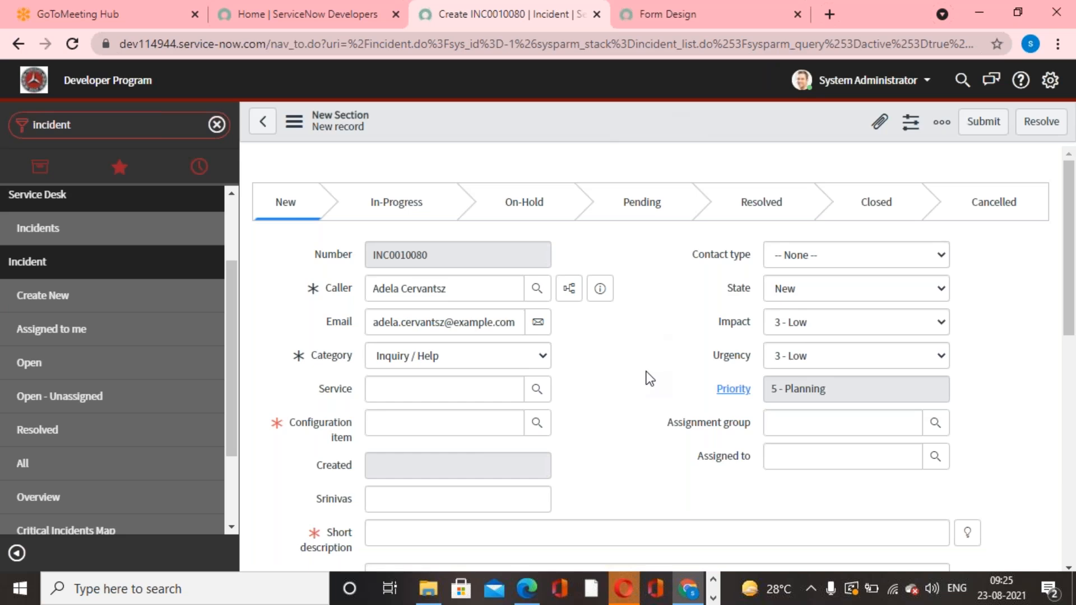
pyautogui.moveTo(460, 289); pyautogui.dragTo(370, 292)
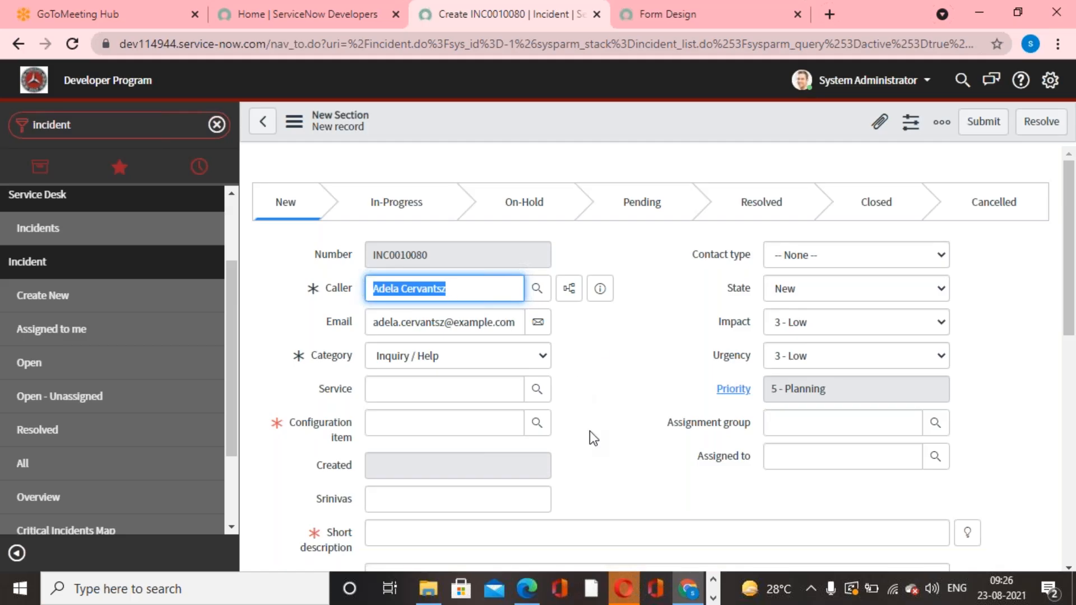
pyautogui.click(654, 284)
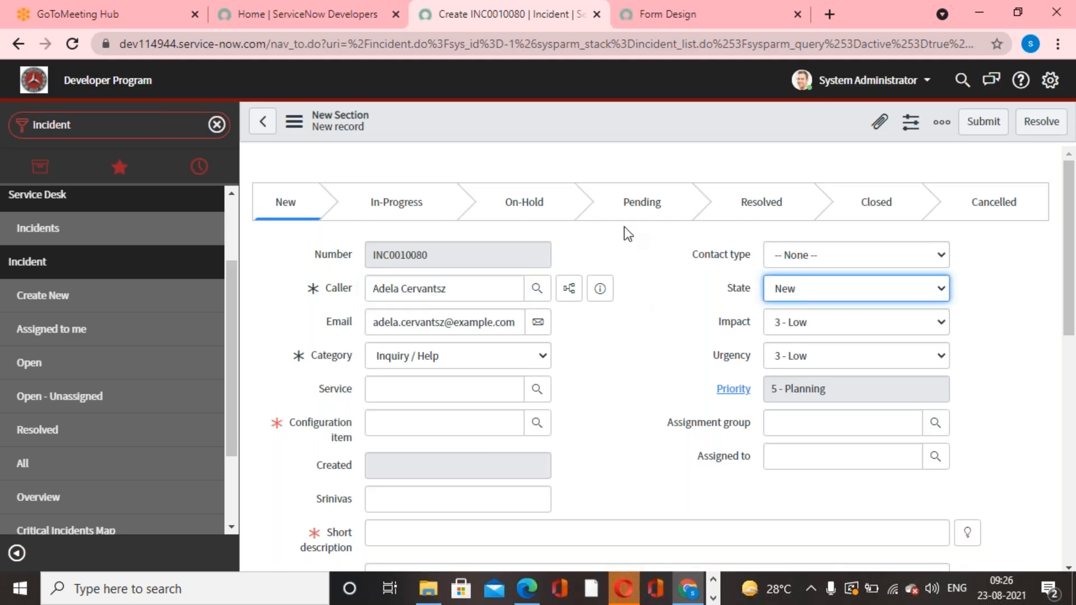
# Open the Form Layout configuration of the incident form, discarding the unsaved record.
pyautogui.rightClick(532, 114)
pyautogui.moveTo(598, 149)
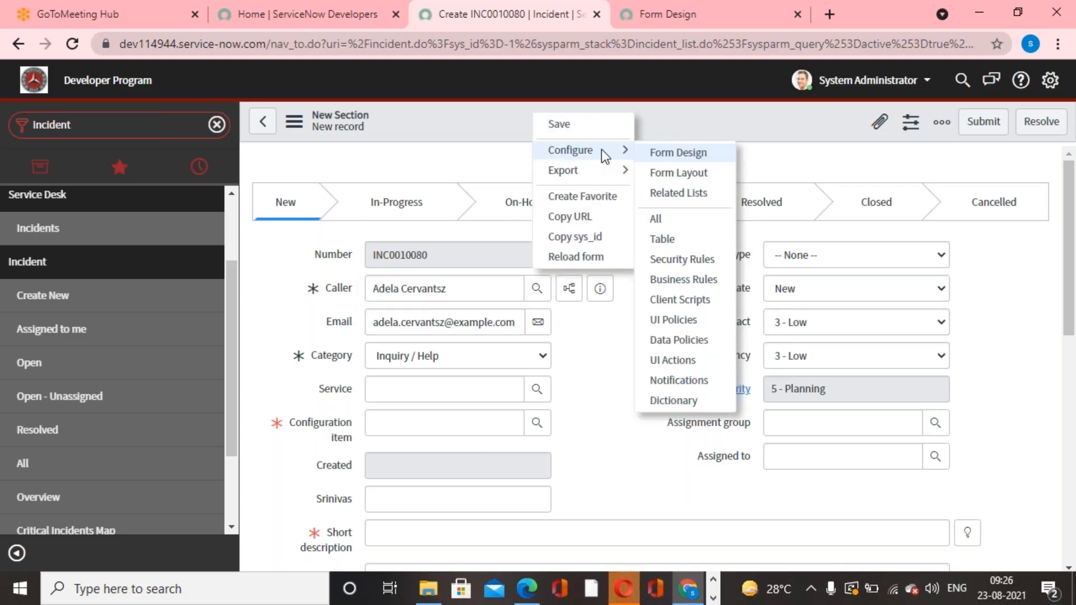
pyautogui.click(705, 171)
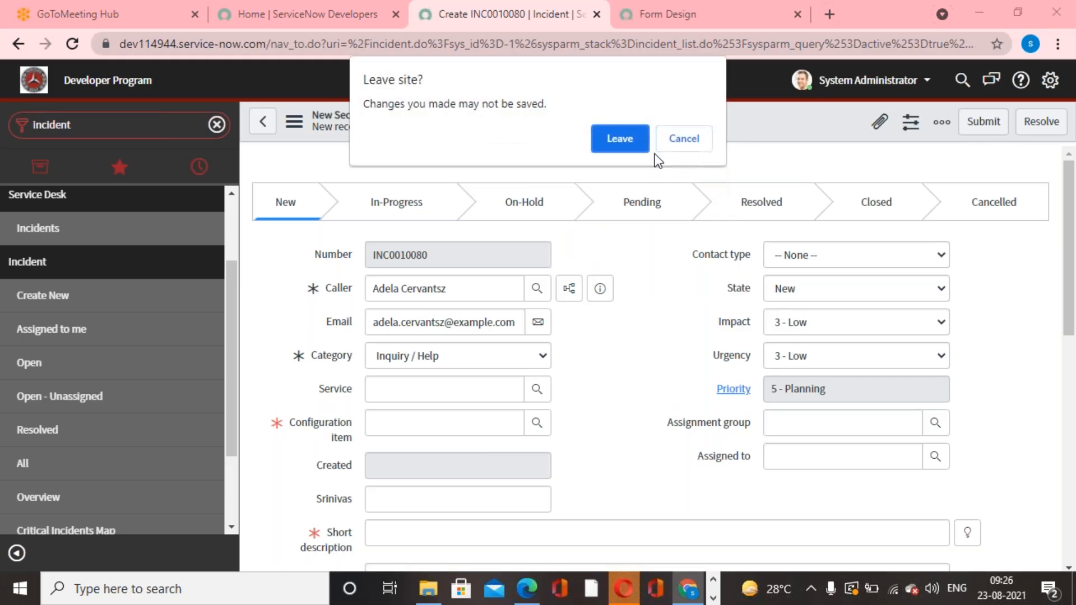
pyautogui.click(631, 137)
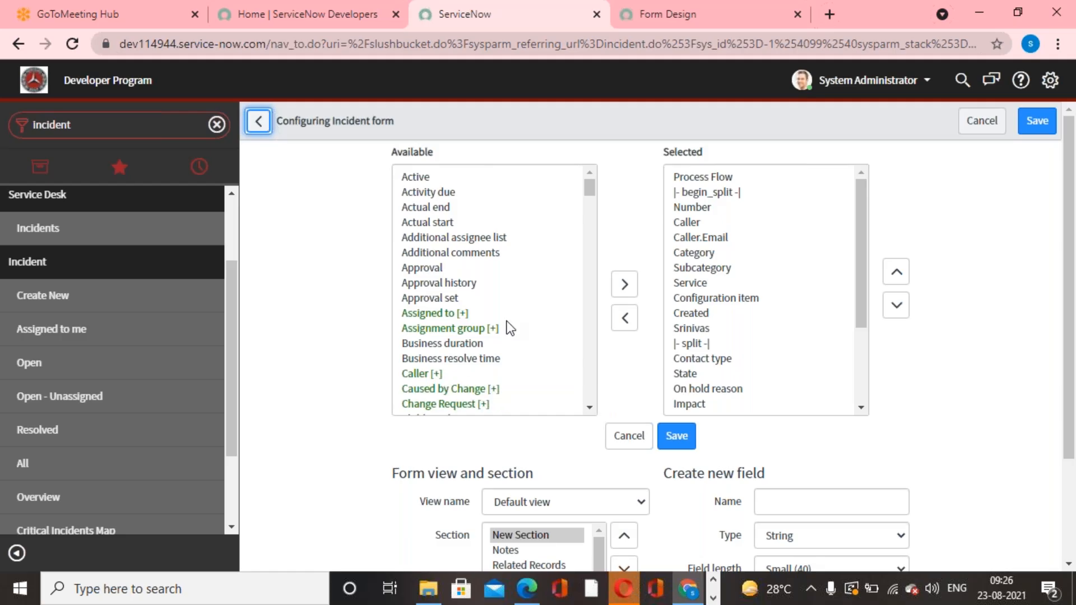
# Expand the Caller reference among the available fields and the Department reference within its User fields.
pyautogui.scroll(-3, 514, 324)
pyautogui.click(421, 291)
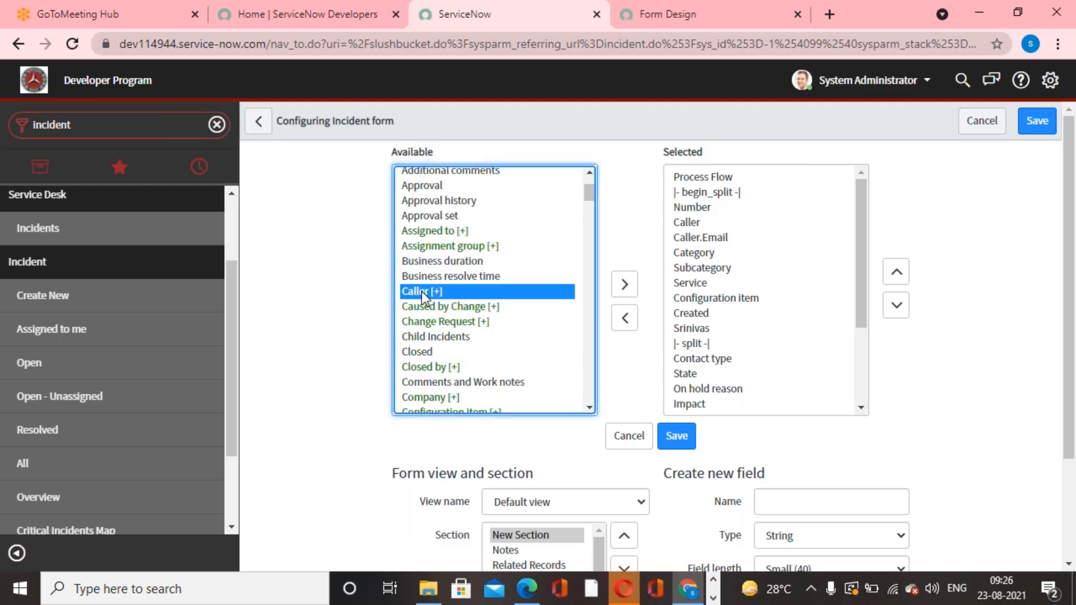
pyautogui.click(629, 256)
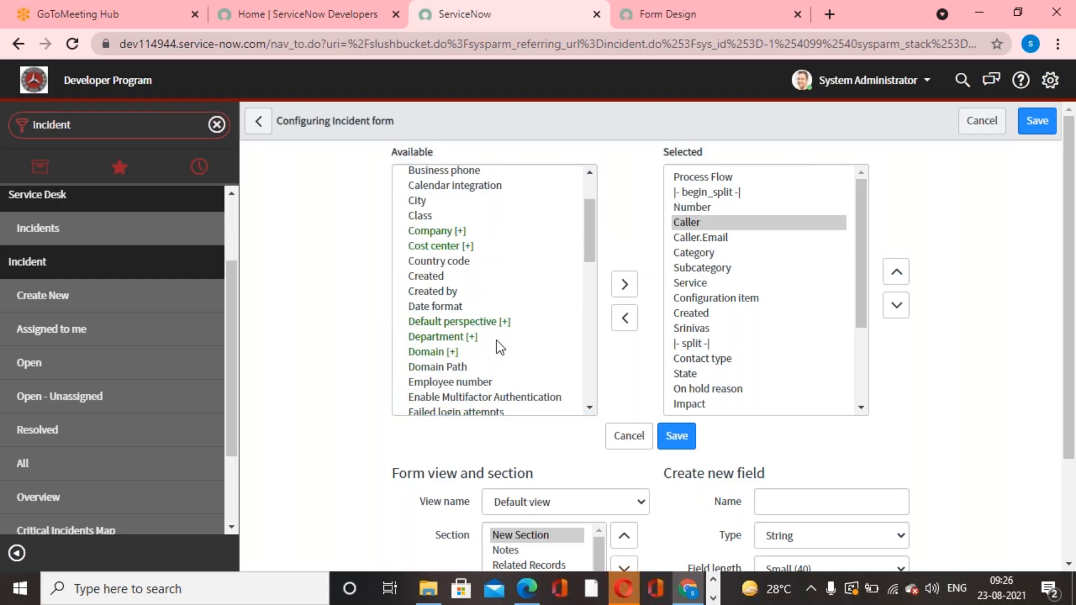
pyautogui.click(452, 338)
pyautogui.click(623, 255)
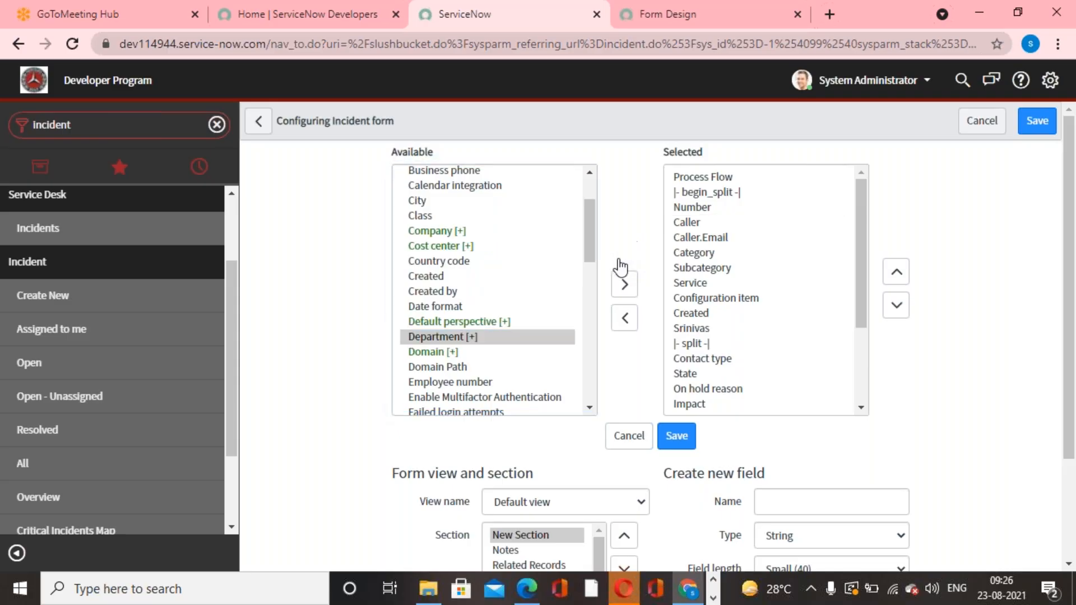
# Add the Department head field from the Caller's Department fields to the selected fields of the incident form.
pyautogui.scroll(2, 503, 264)
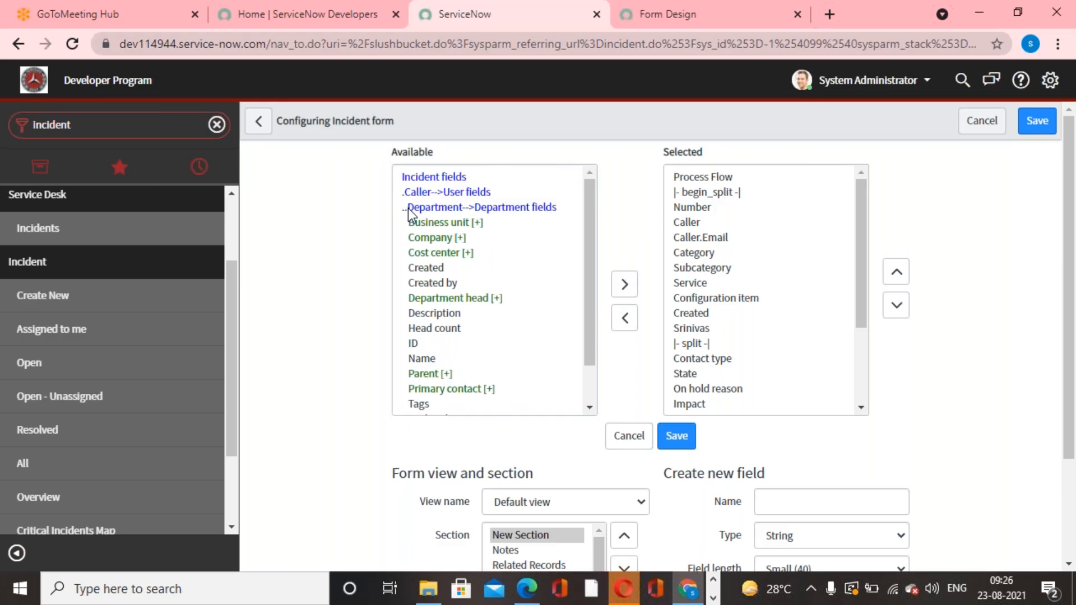
pyautogui.scroll(-1, 458, 292)
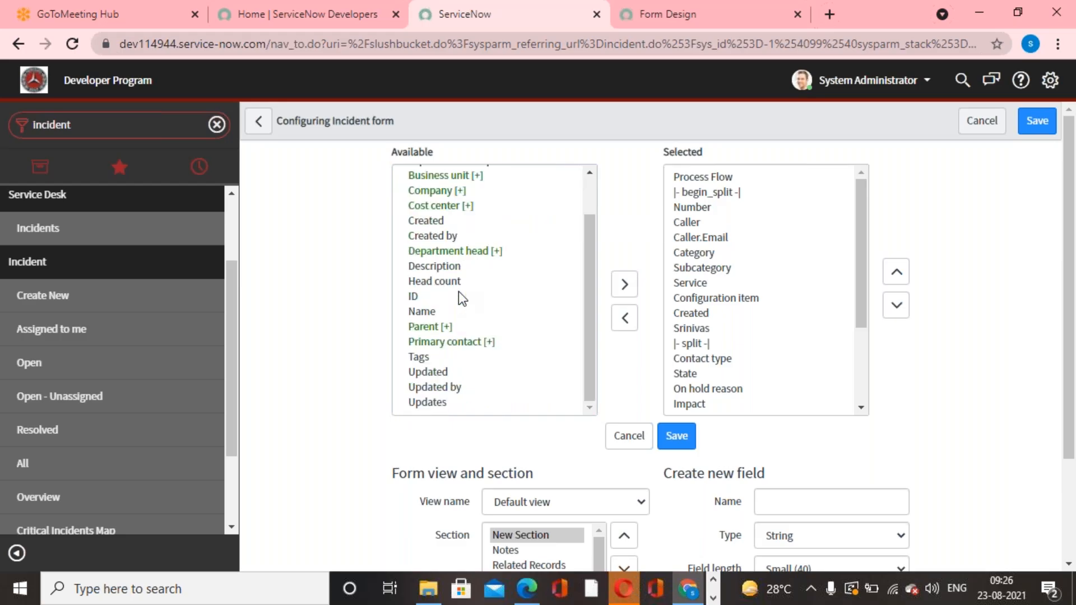
pyautogui.scroll(1, 458, 291)
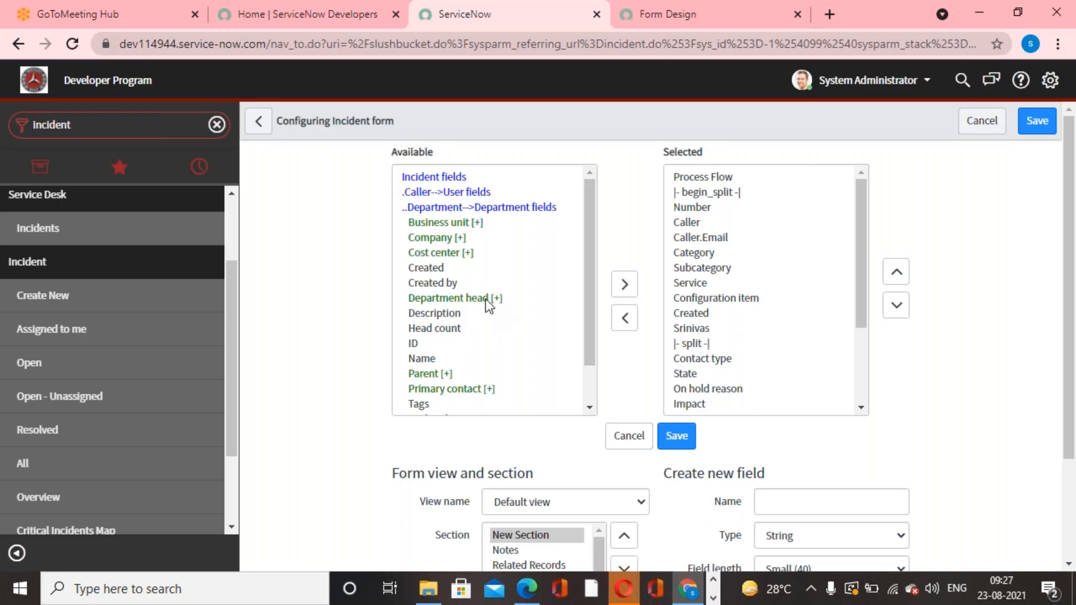
pyautogui.click(486, 299)
pyautogui.click(625, 289)
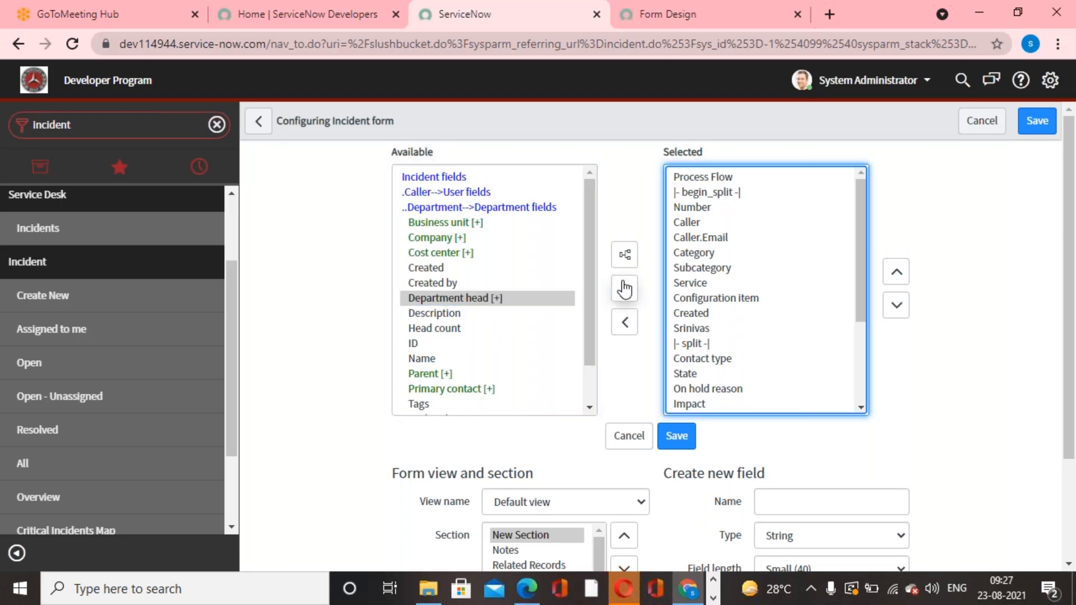
# Move Caller.Department.Department head directly below Caller.Email in the selected fields and save the form layout.
pyautogui.moveTo(859, 251); pyautogui.dragTo(865, 398)
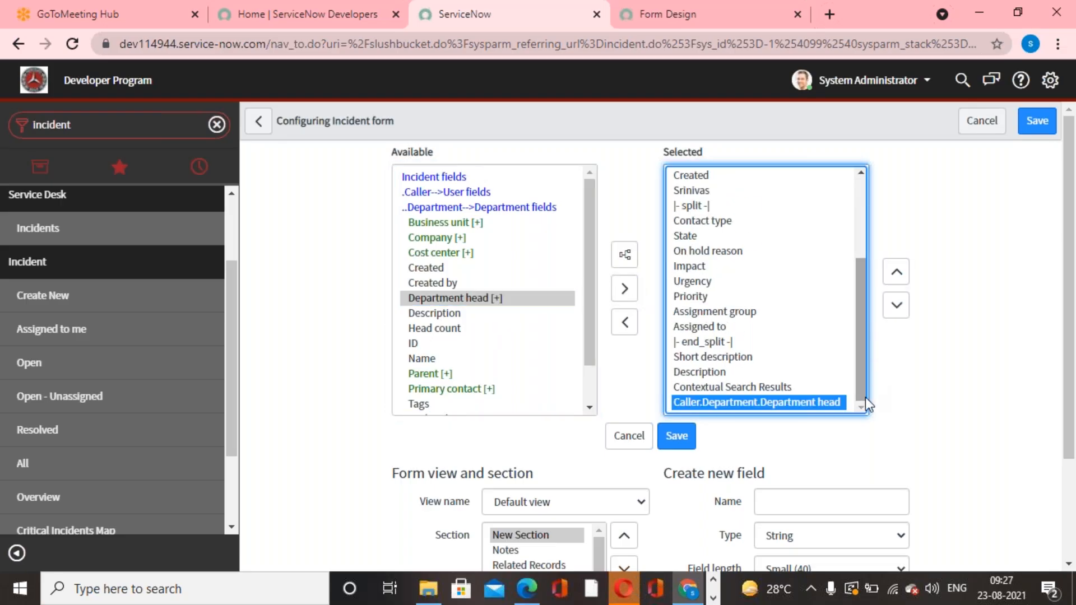
pyautogui.click(896, 274)
pyautogui.click(897, 274)
pyautogui.click(896, 274)
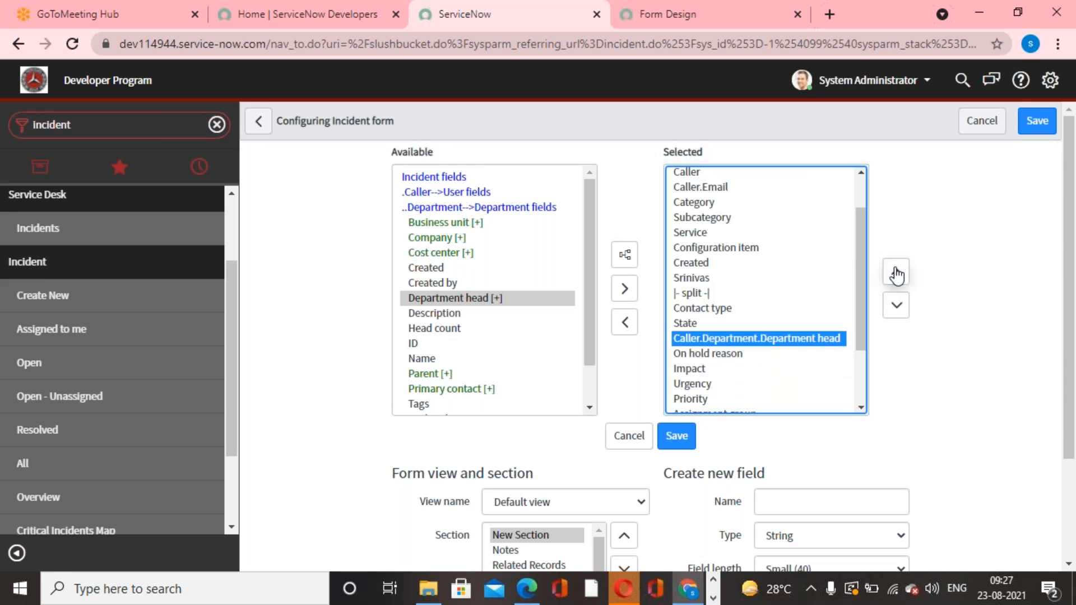
pyautogui.click(896, 274)
pyautogui.click(897, 274)
pyautogui.click(897, 274)
pyautogui.click(897, 274)
pyautogui.click(896, 274)
pyautogui.click(896, 274)
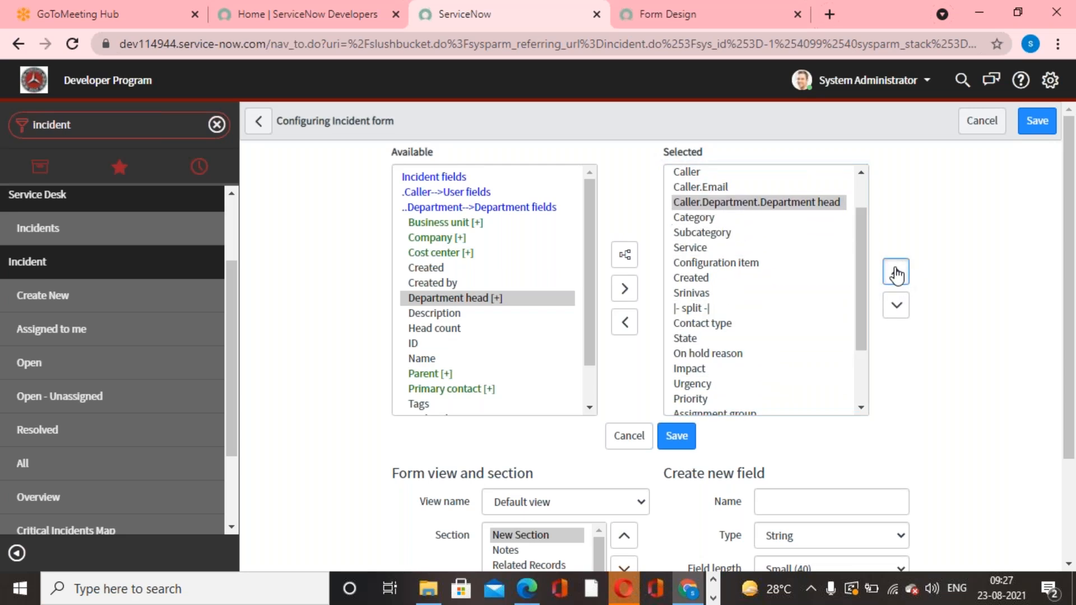
pyautogui.click(896, 274)
pyautogui.click(896, 306)
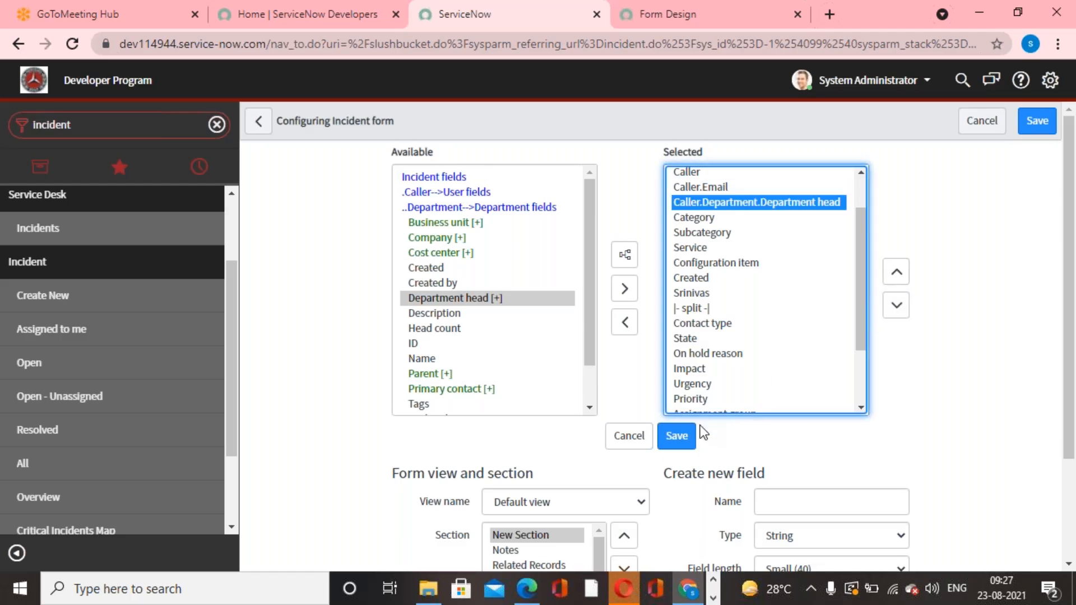
pyautogui.click(677, 437)
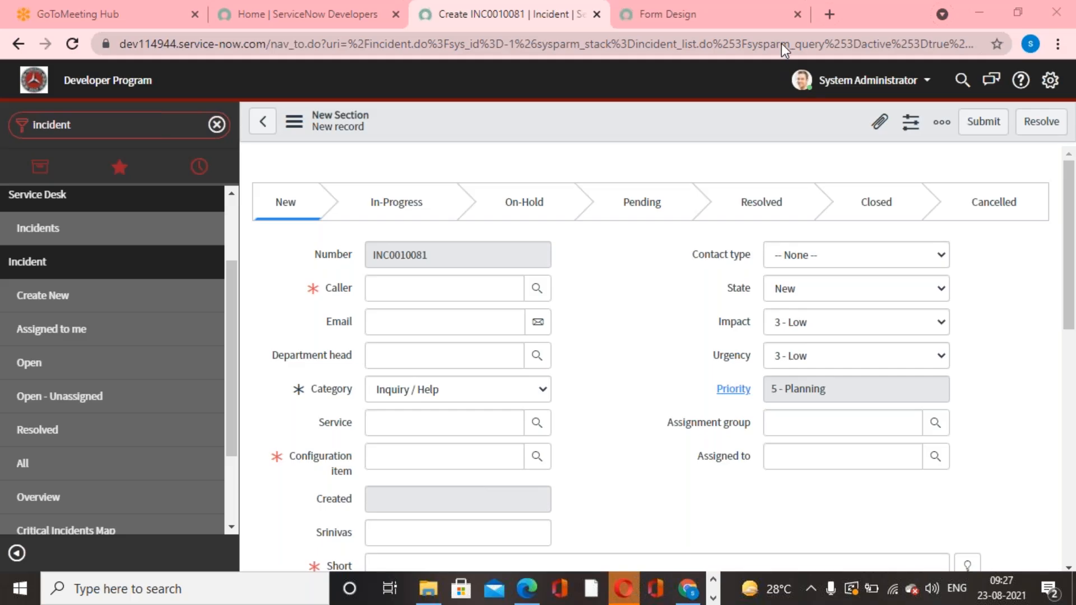
# Choose the fourth user in the user lookup as the Caller of the new incident.
pyautogui.click(538, 289)
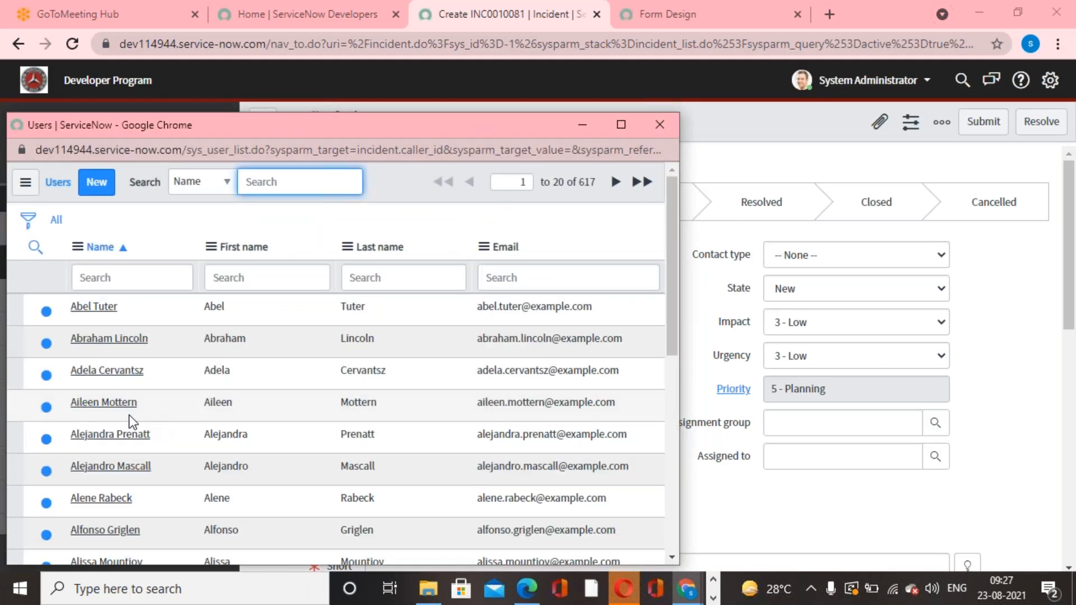
pyautogui.click(115, 403)
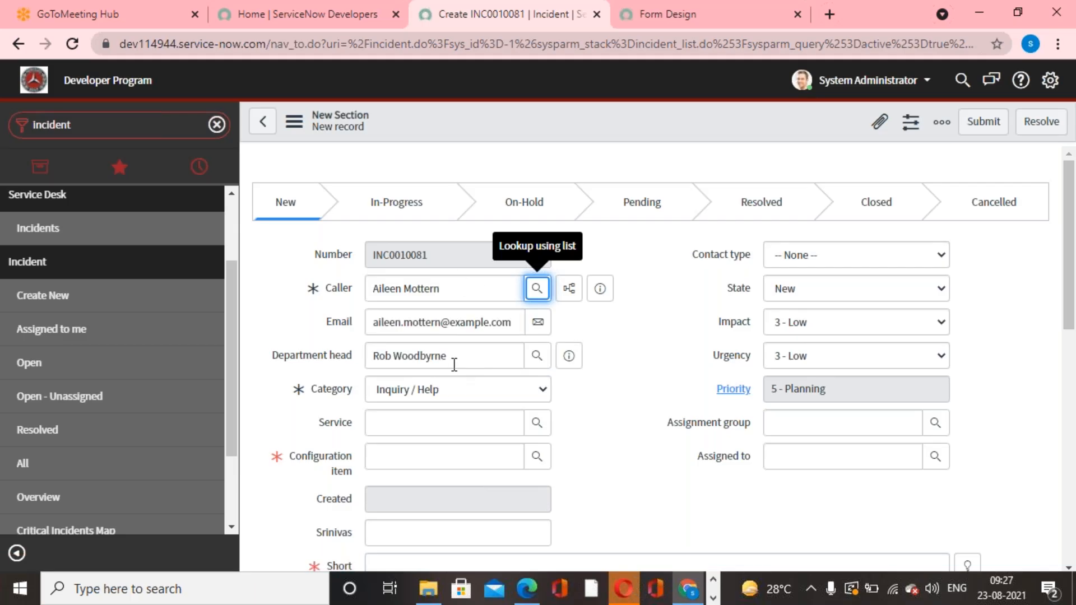
# Preview the Caller's user record, including its Department, and the Department head's user record, closing each preview.
pyautogui.click(601, 289)
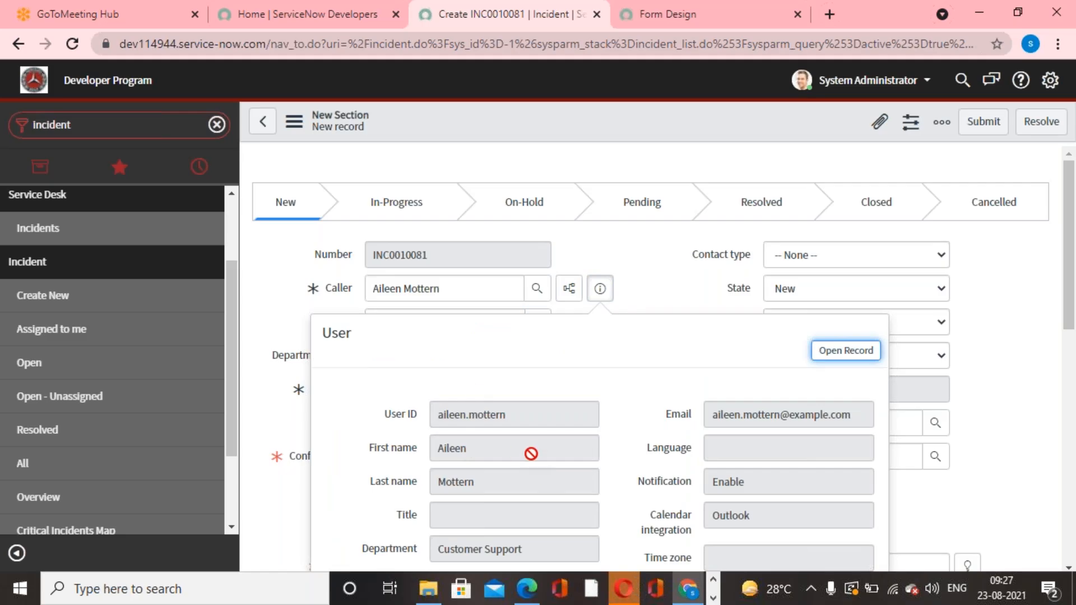
pyautogui.scroll(-2, 531, 454)
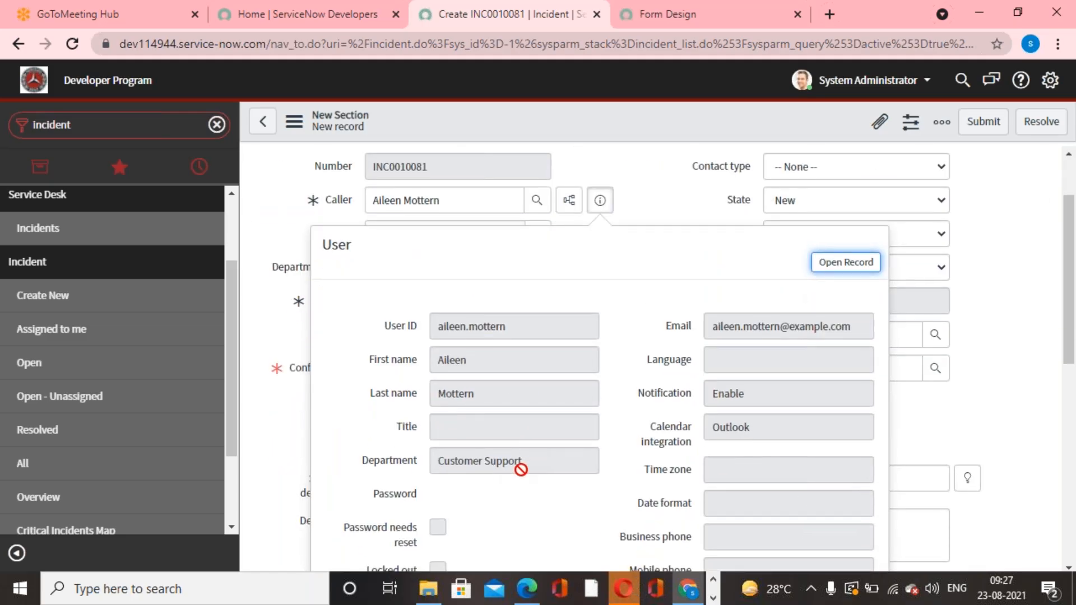
pyautogui.press('Escape')
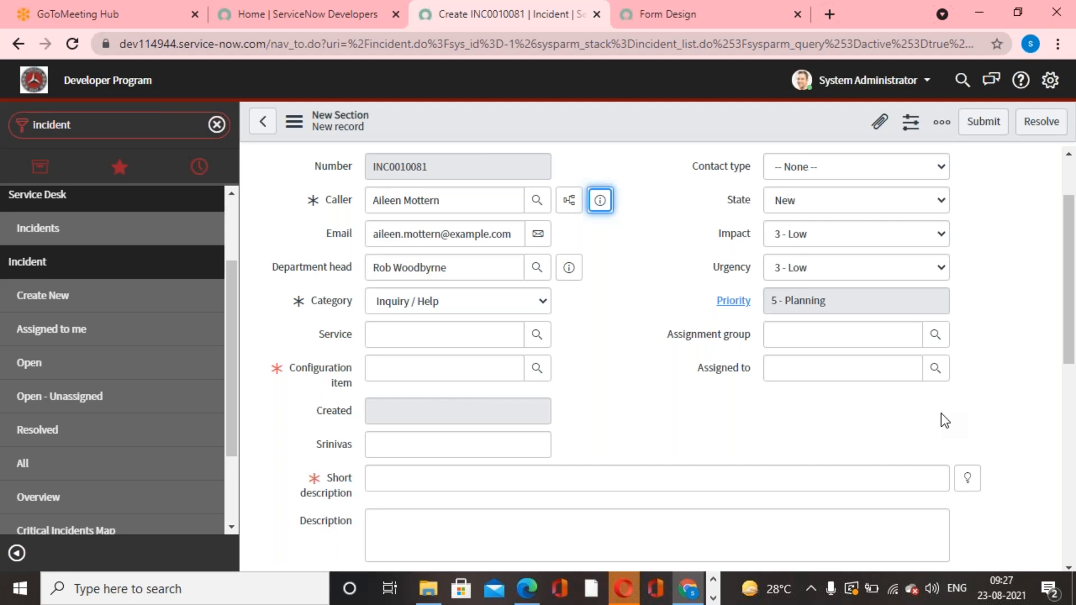
pyautogui.click(569, 269)
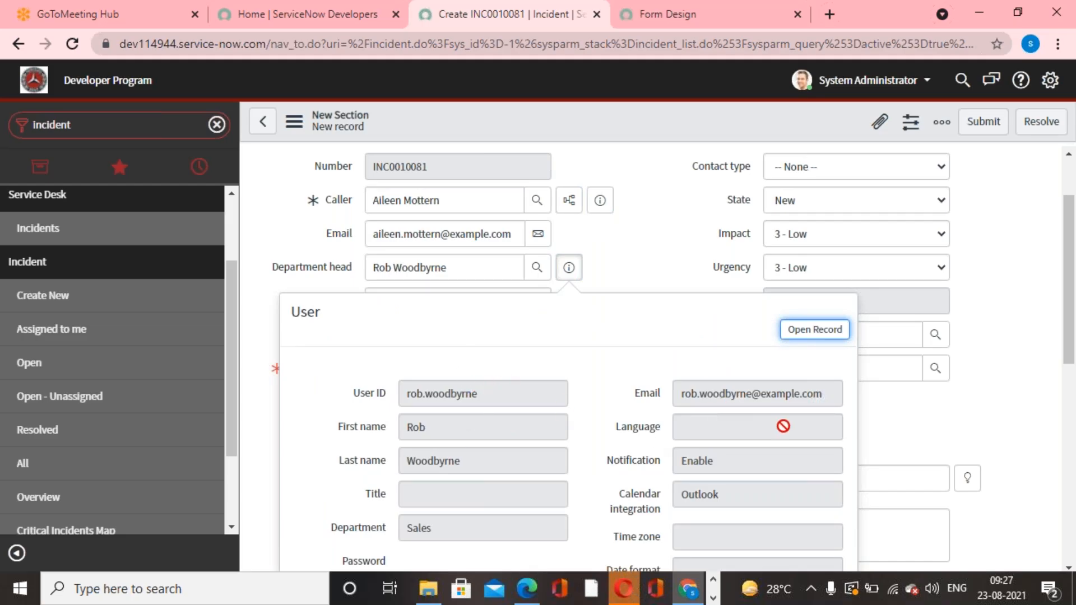
pyautogui.click(925, 312)
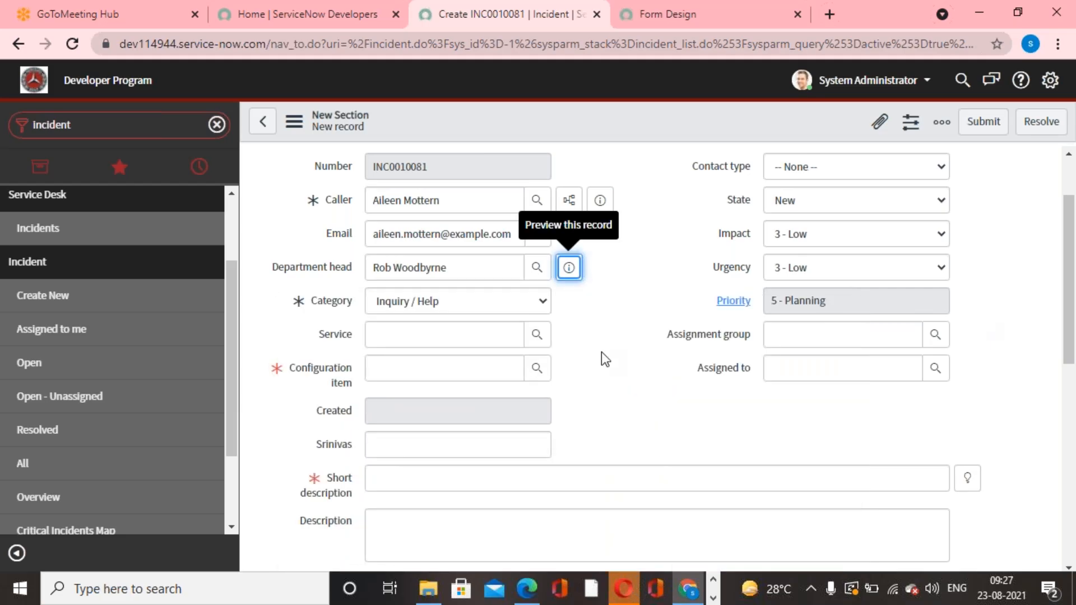
pyautogui.click(602, 353)
pyautogui.scroll(2, 601, 352)
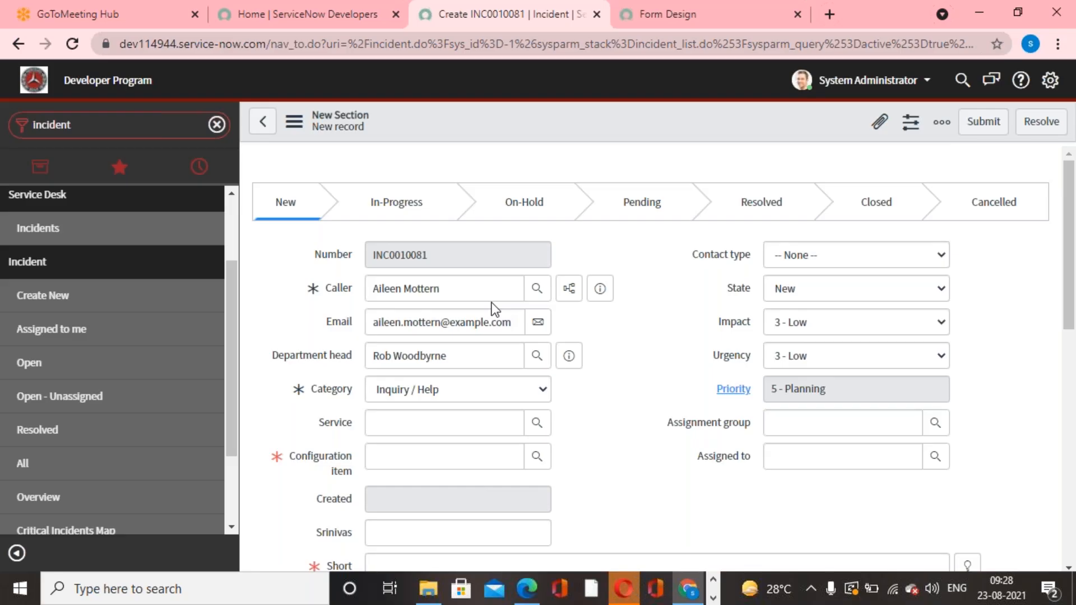
pyautogui.moveTo(443, 289); pyautogui.dragTo(359, 290)
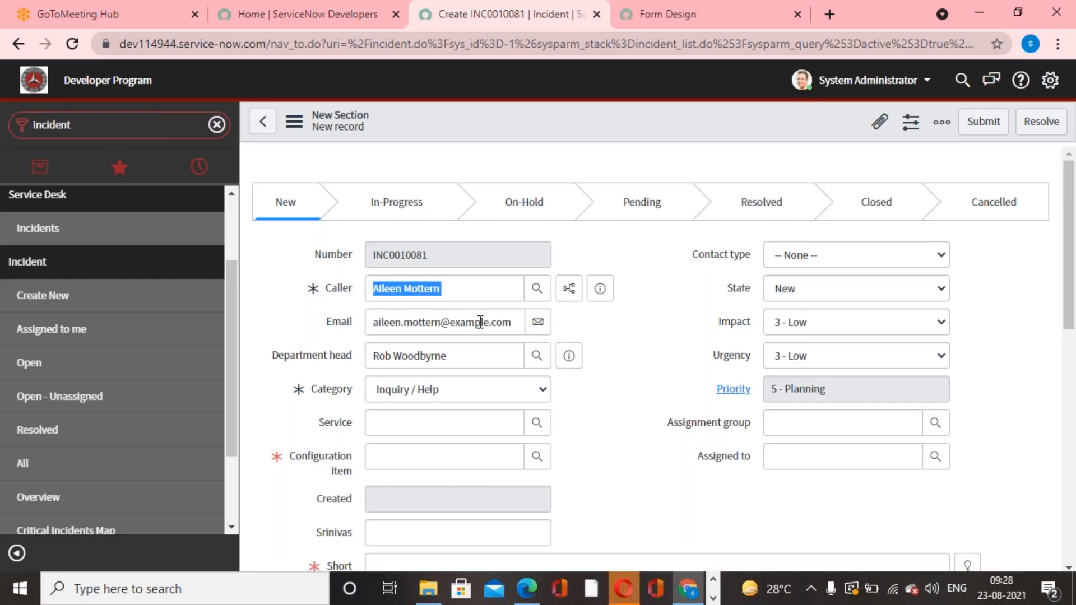
pyautogui.click(616, 343)
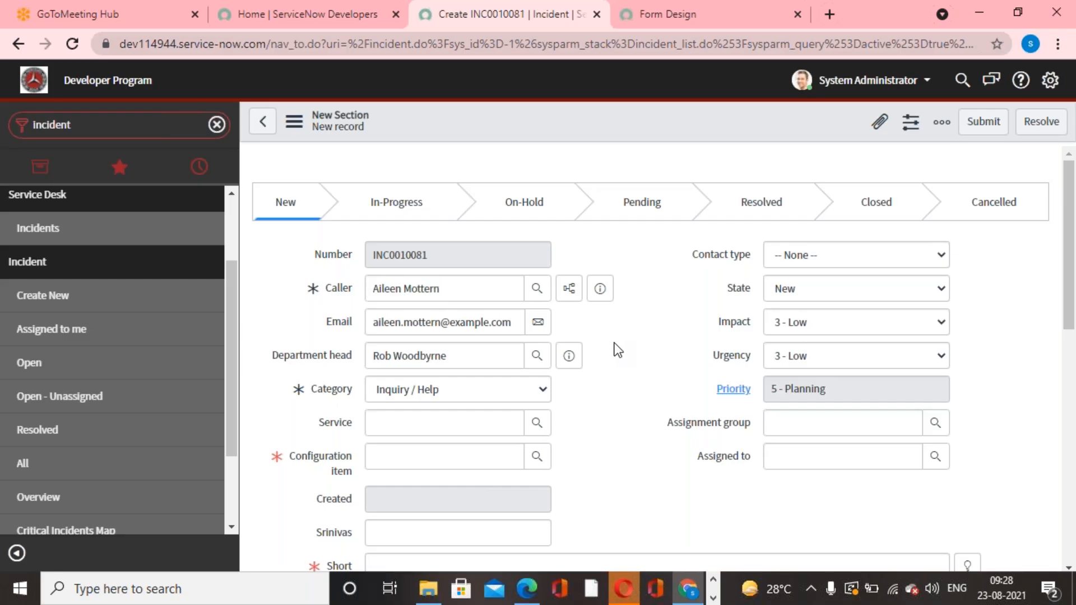
pyautogui.moveTo(440, 288); pyautogui.dragTo(355, 297)
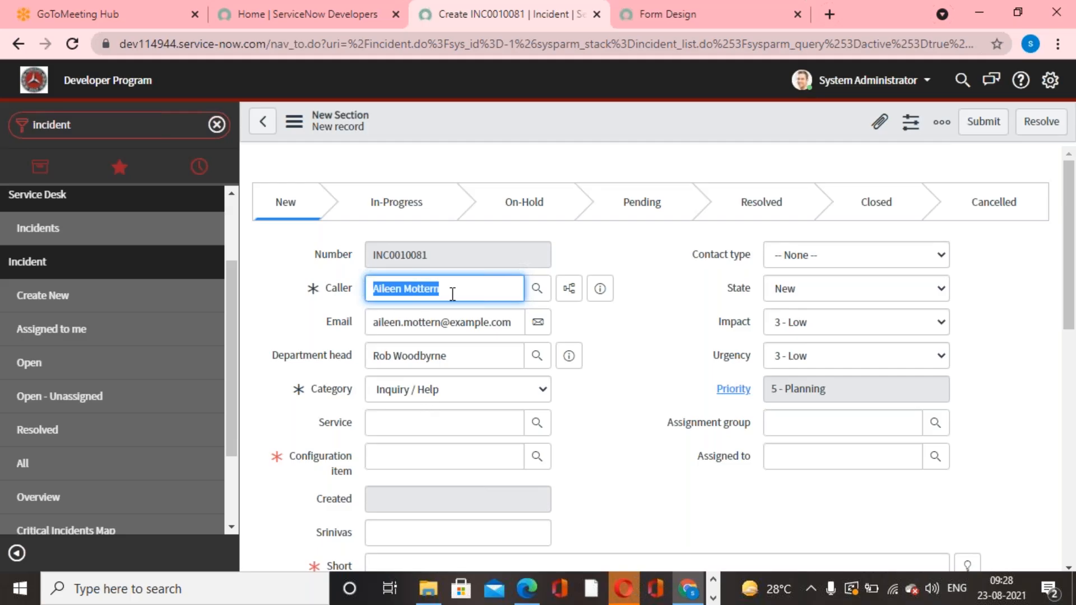
pyautogui.click(608, 372)
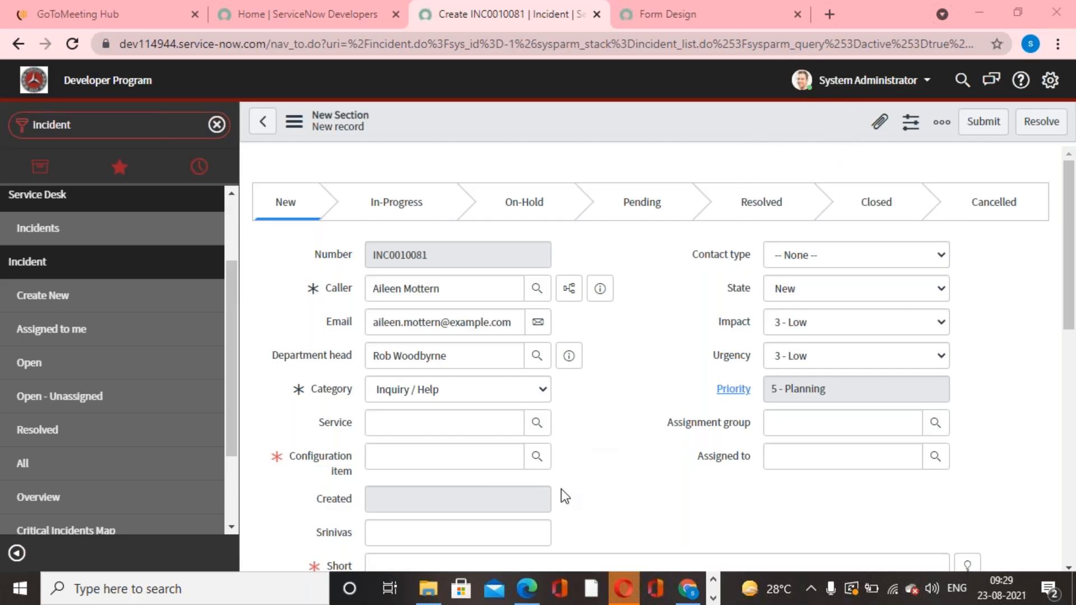
# Switch to the Service Now LIVE First Edition PDF in Microsoft Edge and go to Chapter 4, Forms.
pyautogui.click(527, 590)
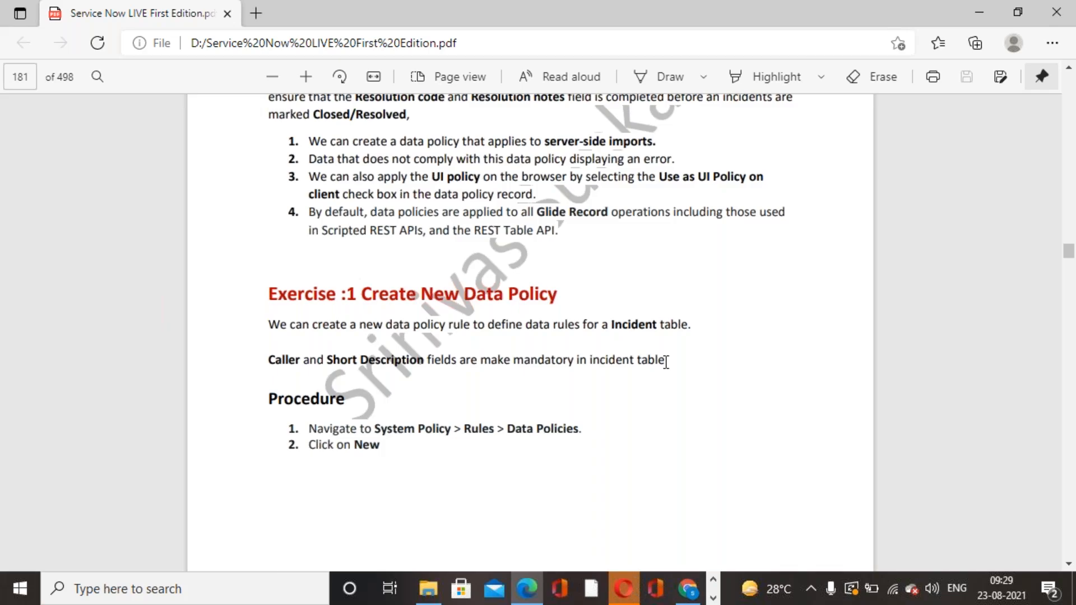
pyautogui.scroll(4, 666, 362)
pyautogui.scroll(20, 666, 362)
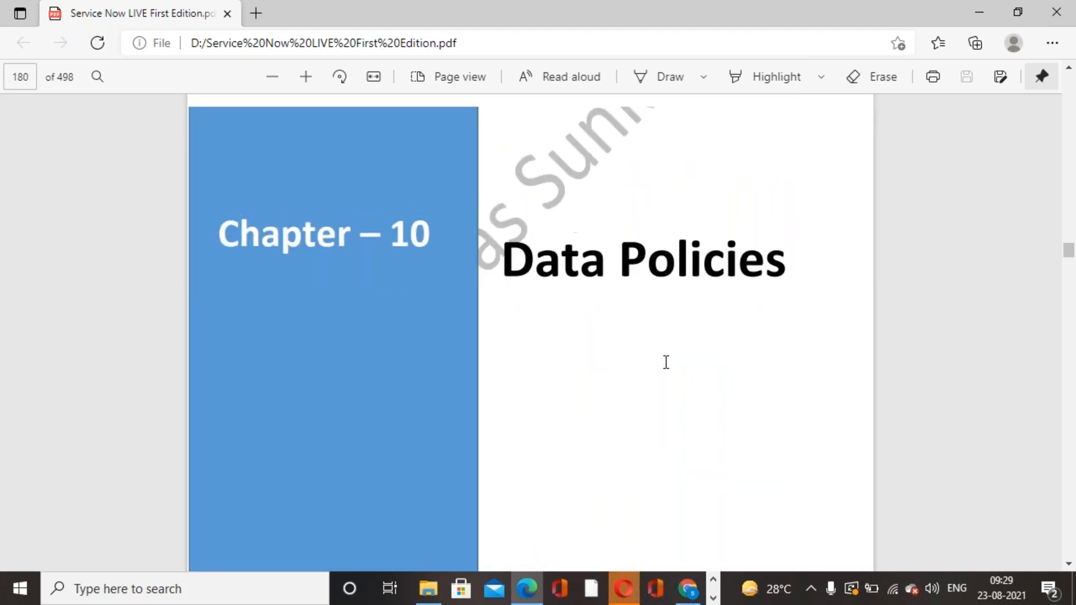
pyautogui.moveTo(1071, 249); pyautogui.dragTo(1070, 124)
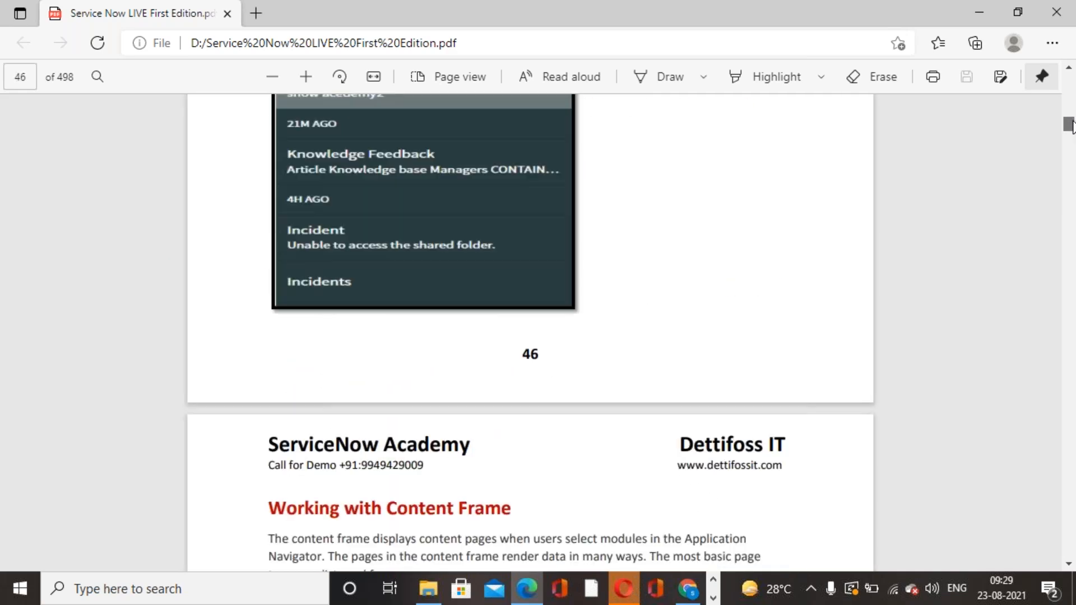
pyautogui.scroll(-8, 762, 338)
pyautogui.scroll(-5, 762, 338)
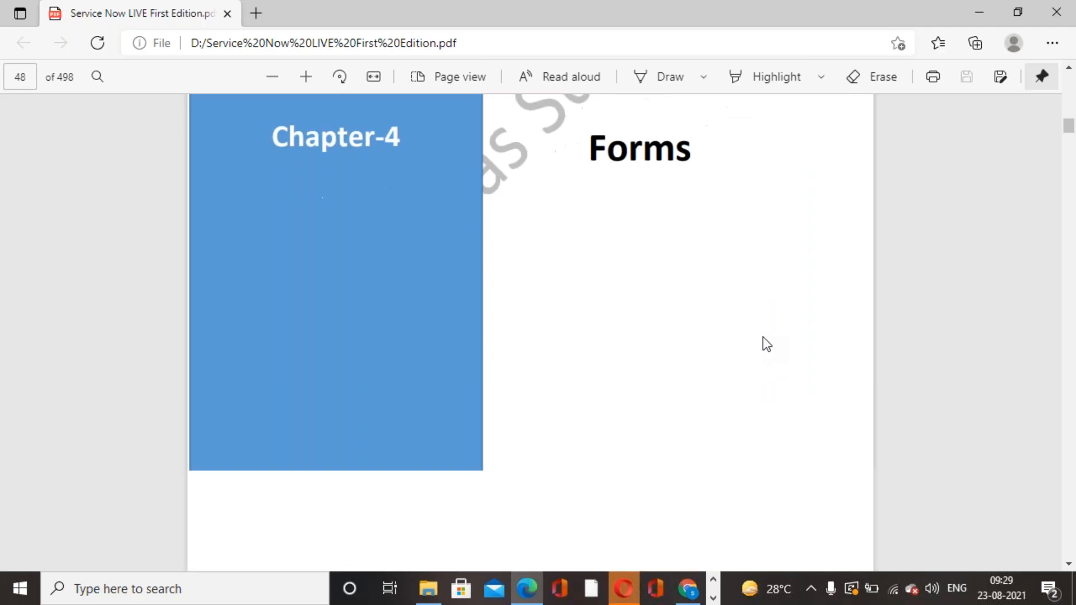
pyautogui.scroll(-8, 762, 337)
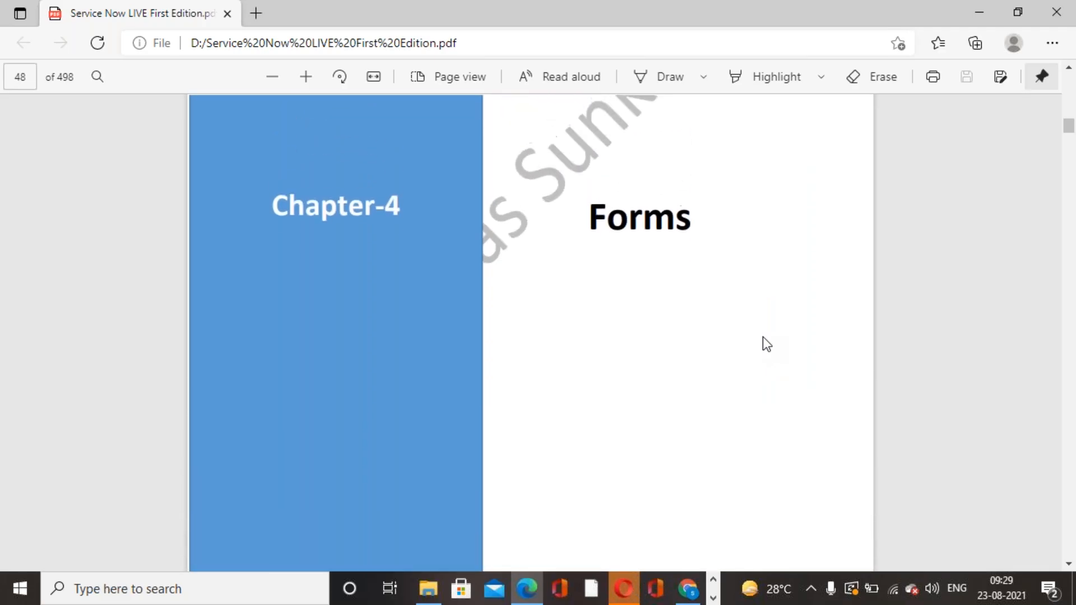
# Review the Forms chapter's pages on records, form headers, the form design interface, sections, and showing or hiding fields.
pyautogui.scroll(-10, 763, 338)
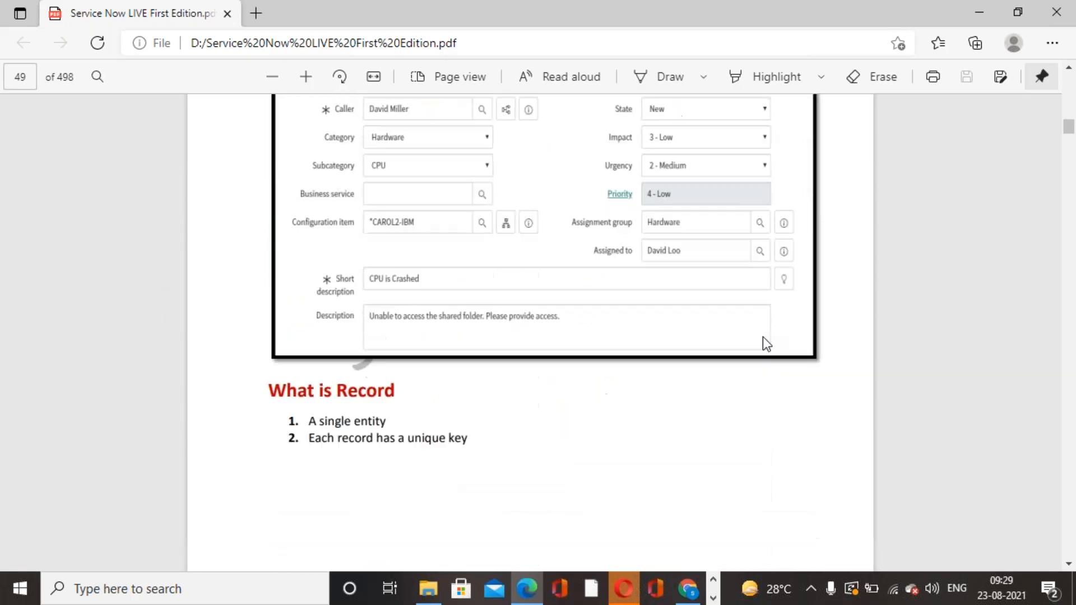
pyautogui.scroll(-10, 762, 338)
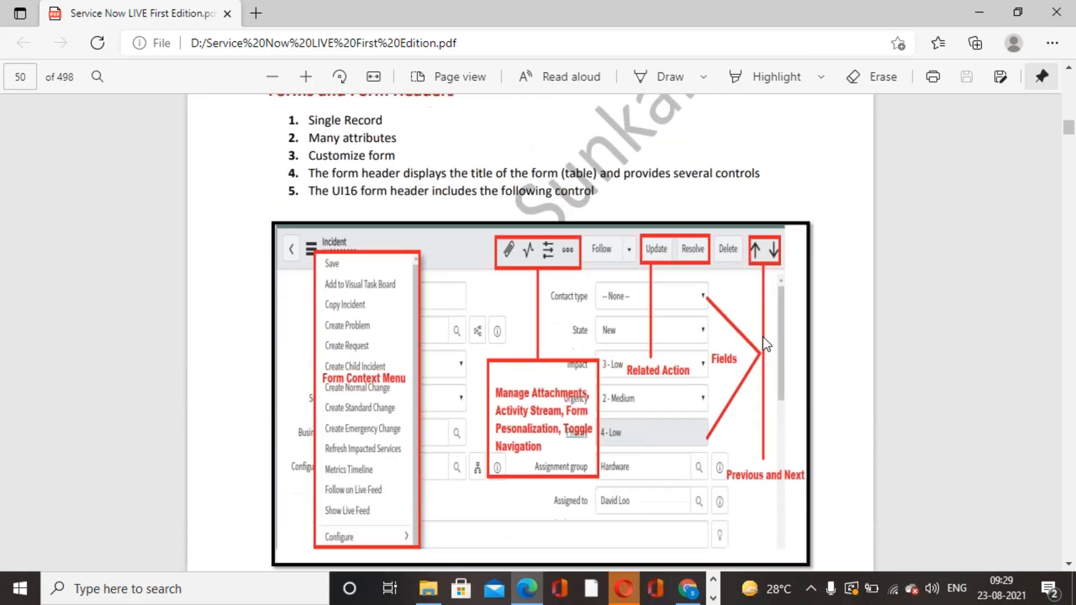
pyautogui.scroll(-10, 762, 338)
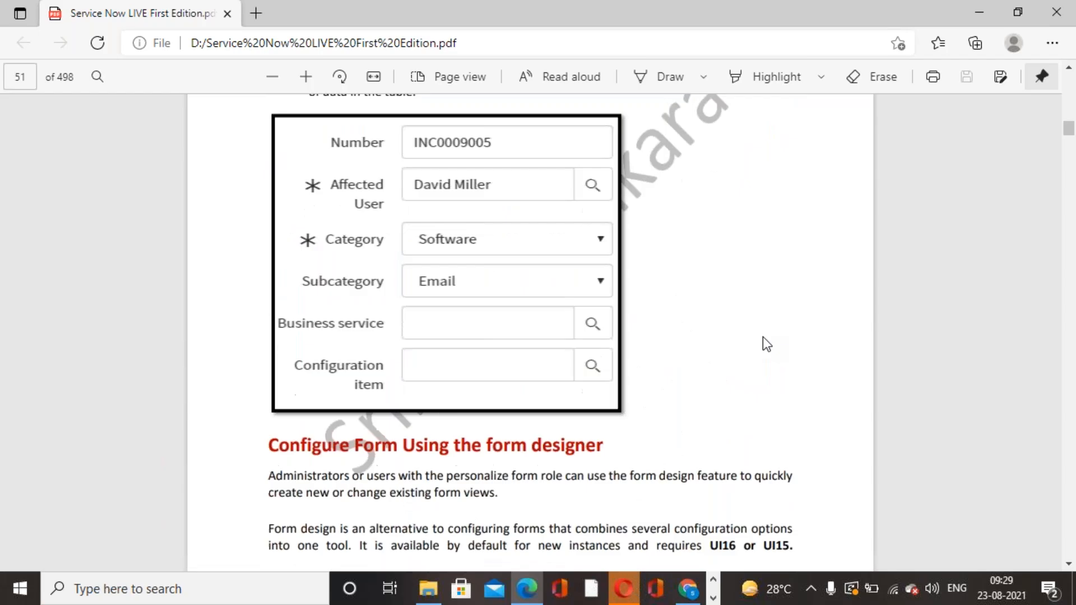
pyautogui.scroll(-10, 762, 337)
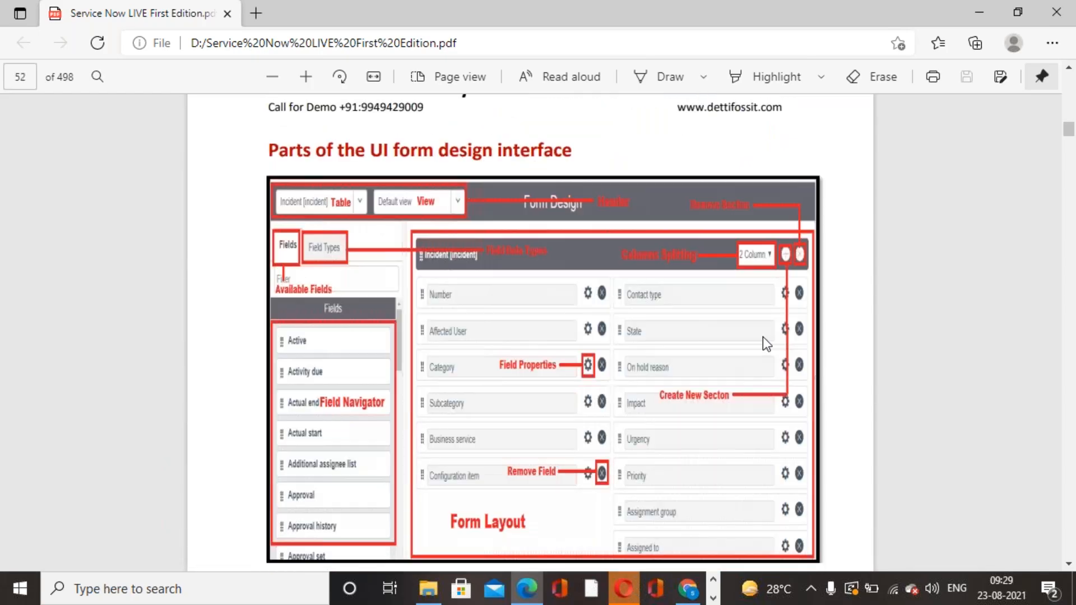
pyautogui.scroll(-10, 762, 337)
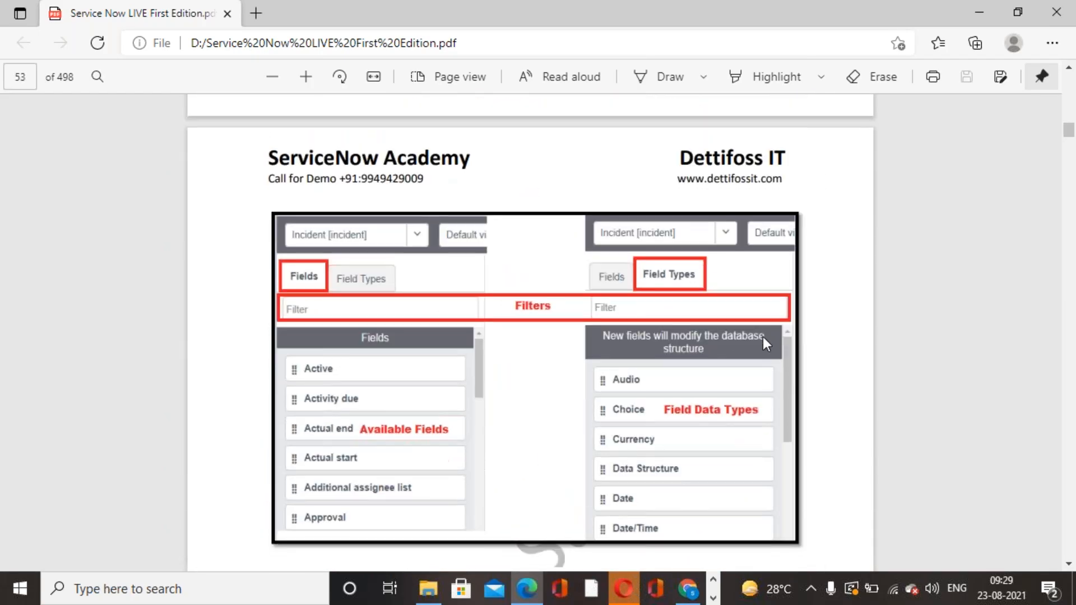
pyautogui.scroll(-6, 763, 337)
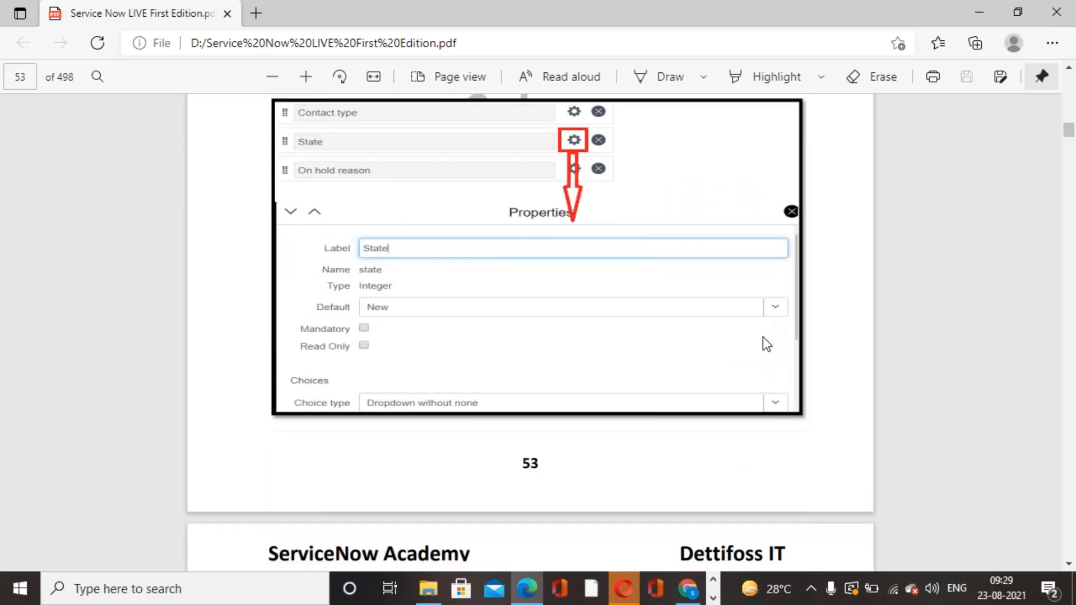
pyautogui.scroll(3, 762, 337)
pyautogui.scroll(-7, 762, 338)
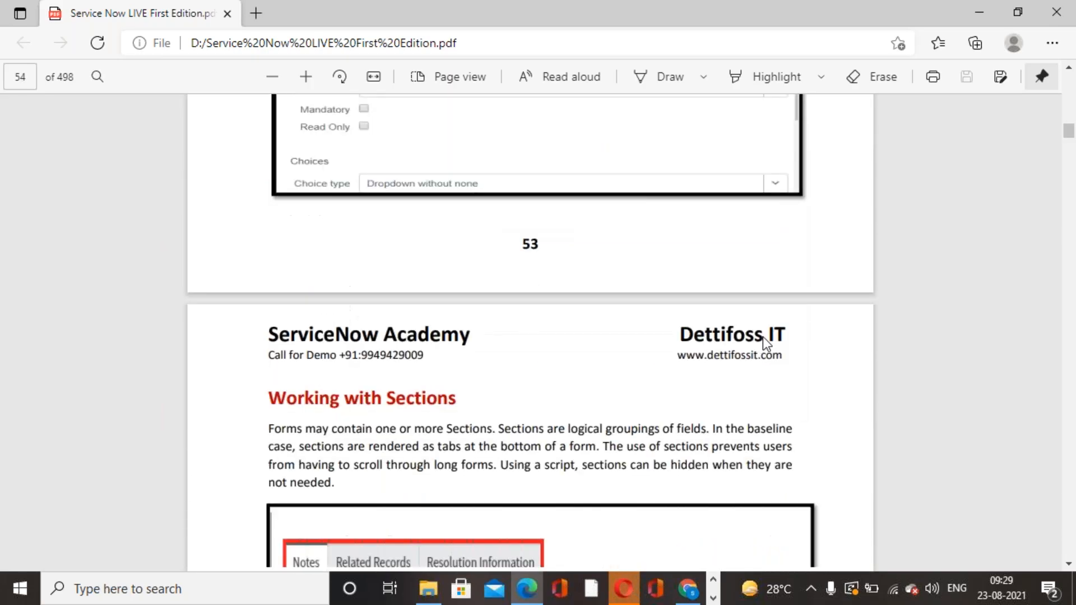
pyautogui.scroll(-8, 762, 338)
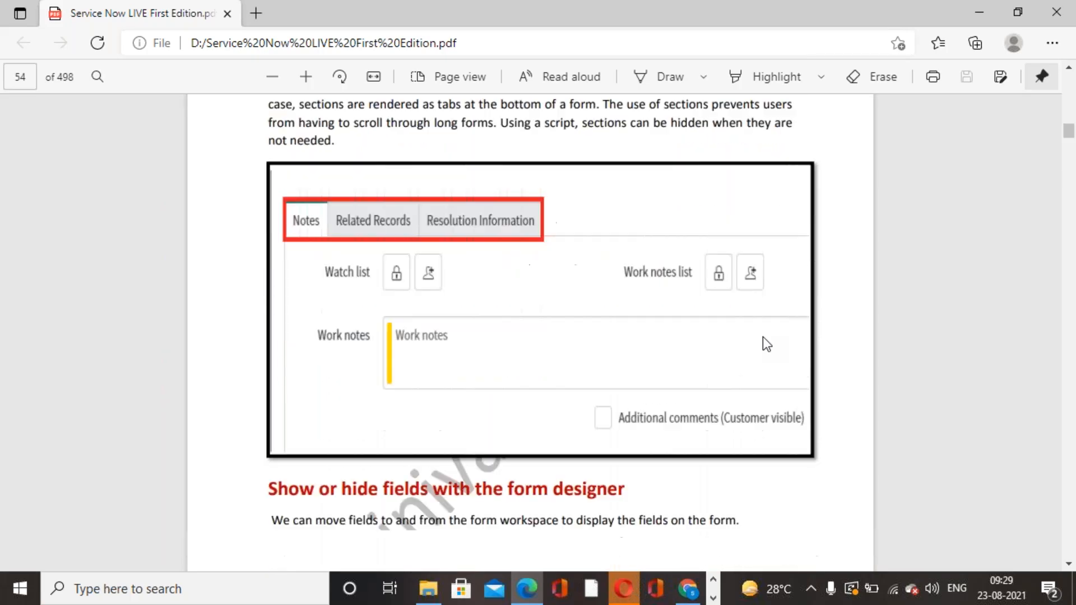
pyautogui.scroll(-7, 762, 337)
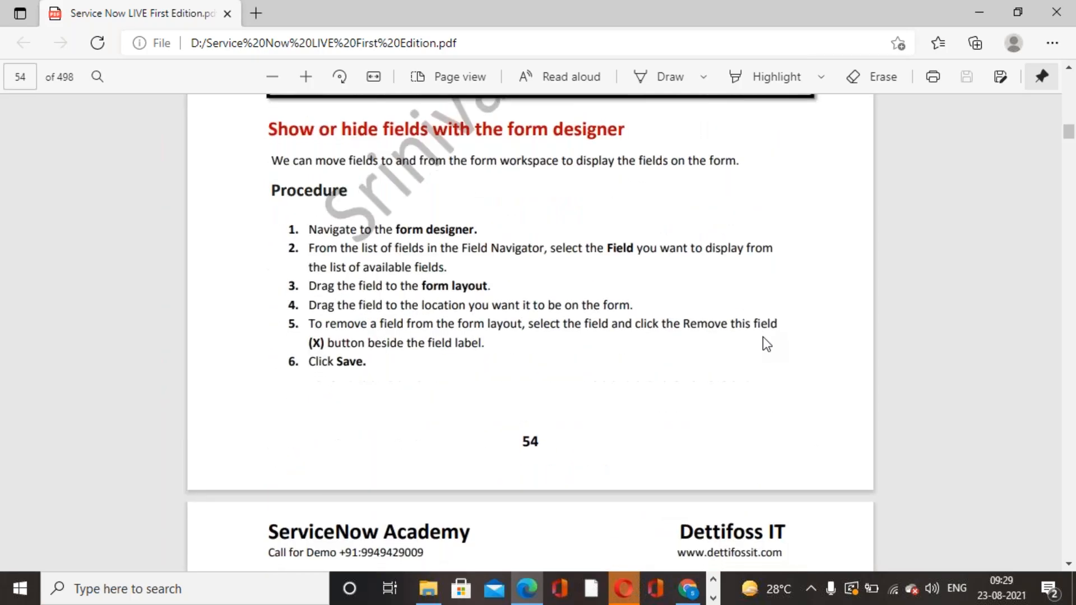
# Review the guide's exercises on form annotations, new sections, formatters and process flow, plus the field status indicators topic.
pyautogui.scroll(-3, 762, 338)
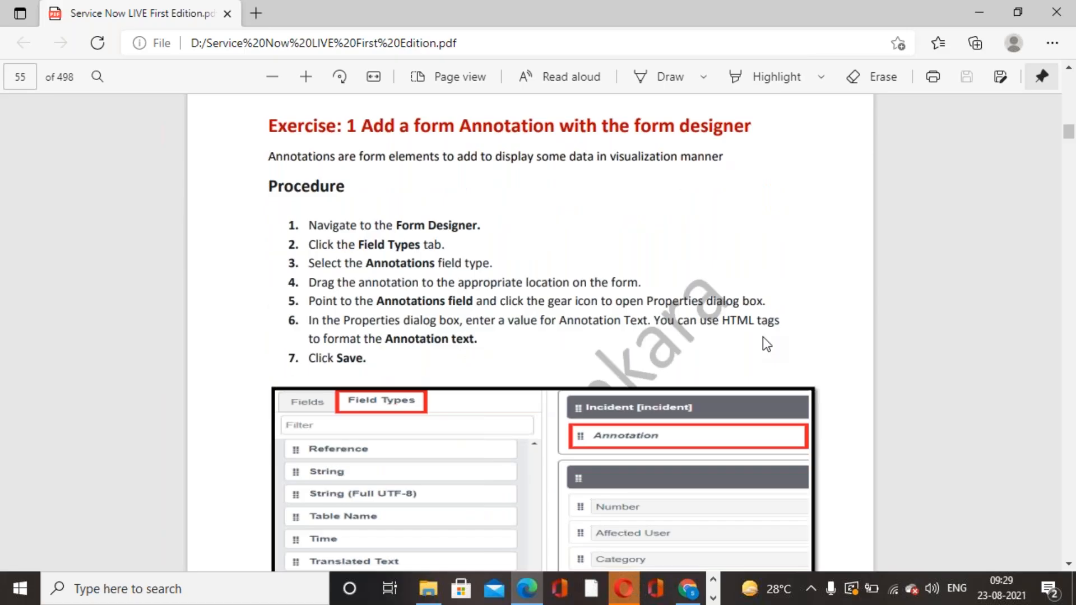
pyautogui.scroll(-9, 762, 337)
pyautogui.scroll(-18, 762, 337)
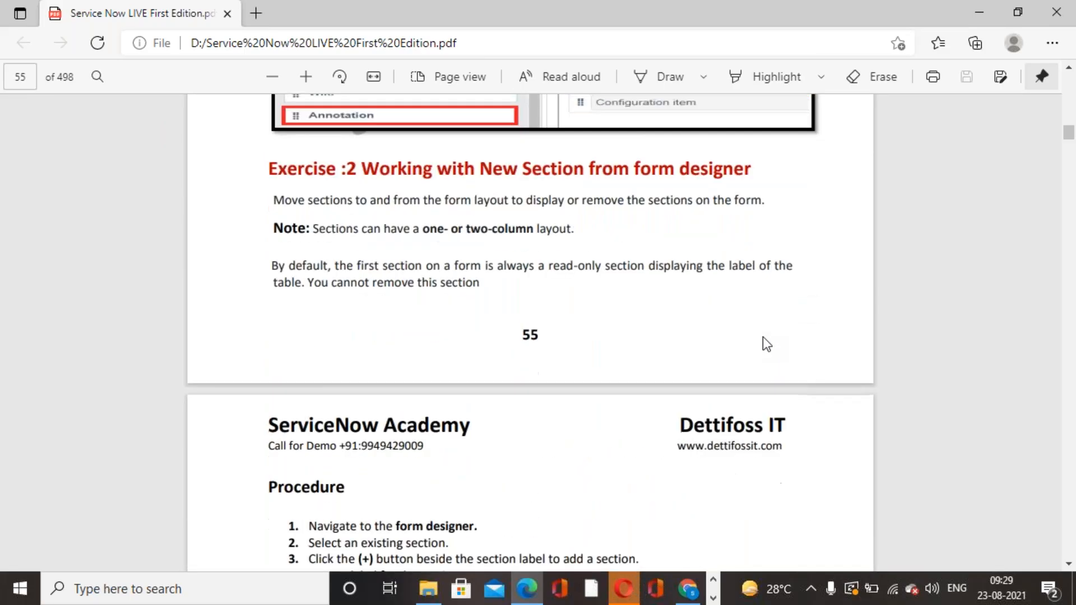
pyautogui.scroll(-20, 762, 338)
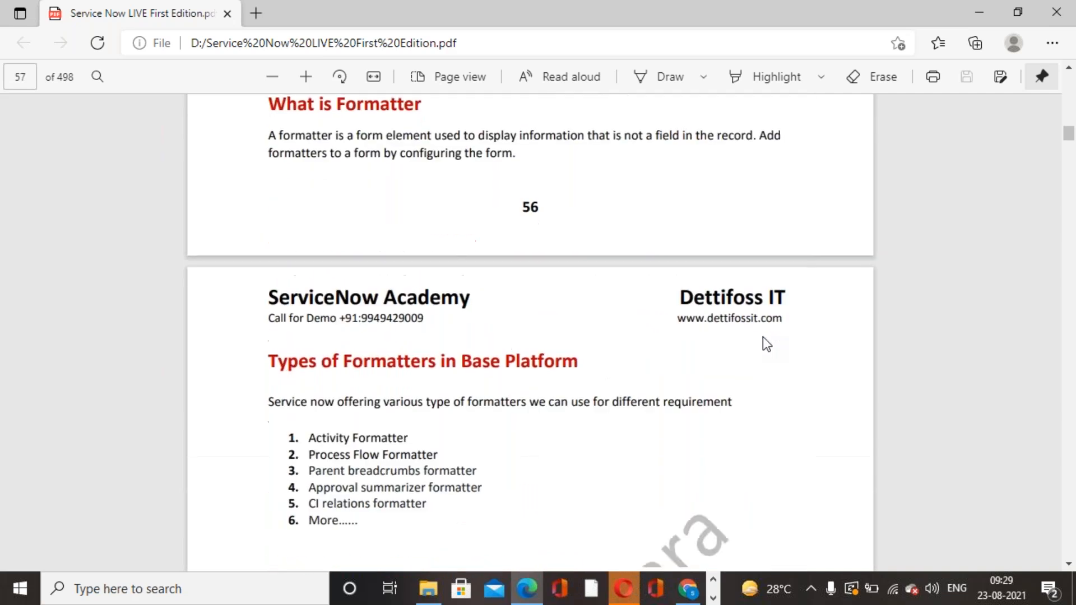
pyautogui.scroll(-20, 762, 337)
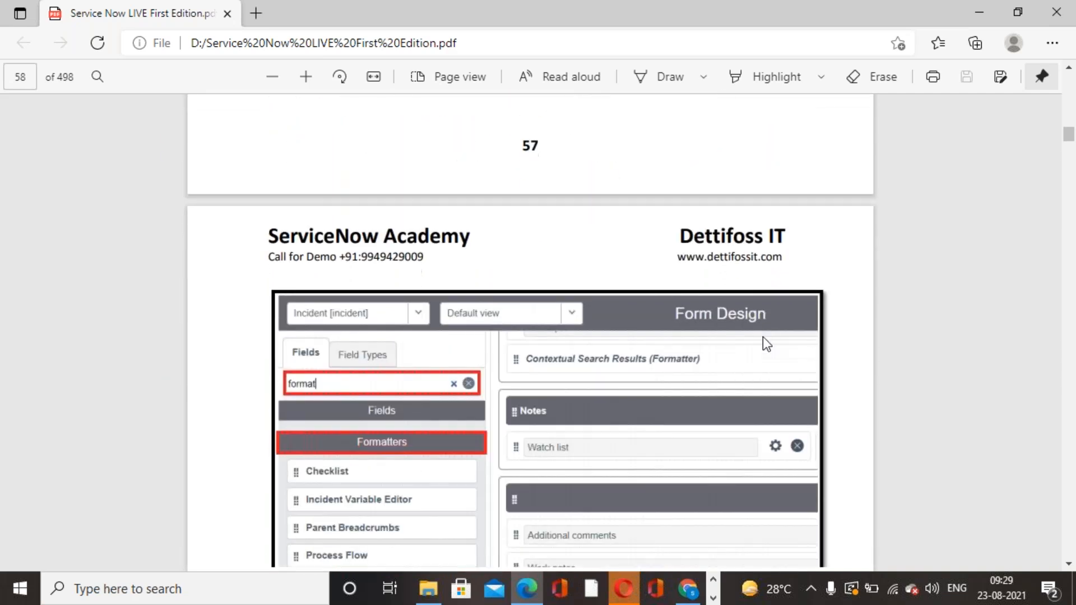
pyautogui.scroll(-20, 766, 343)
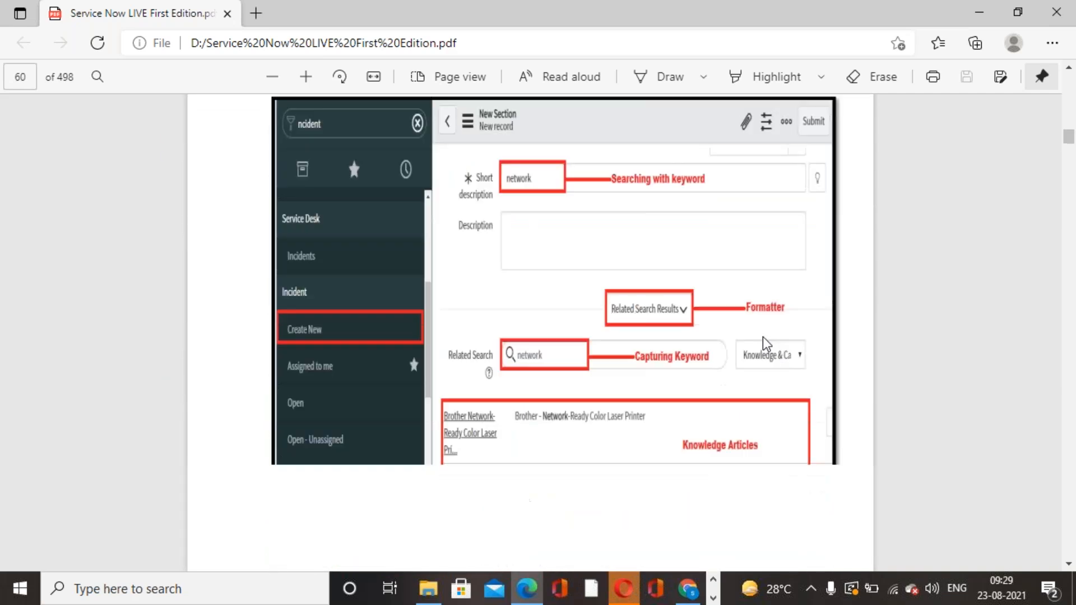
pyautogui.scroll(-20, 766, 343)
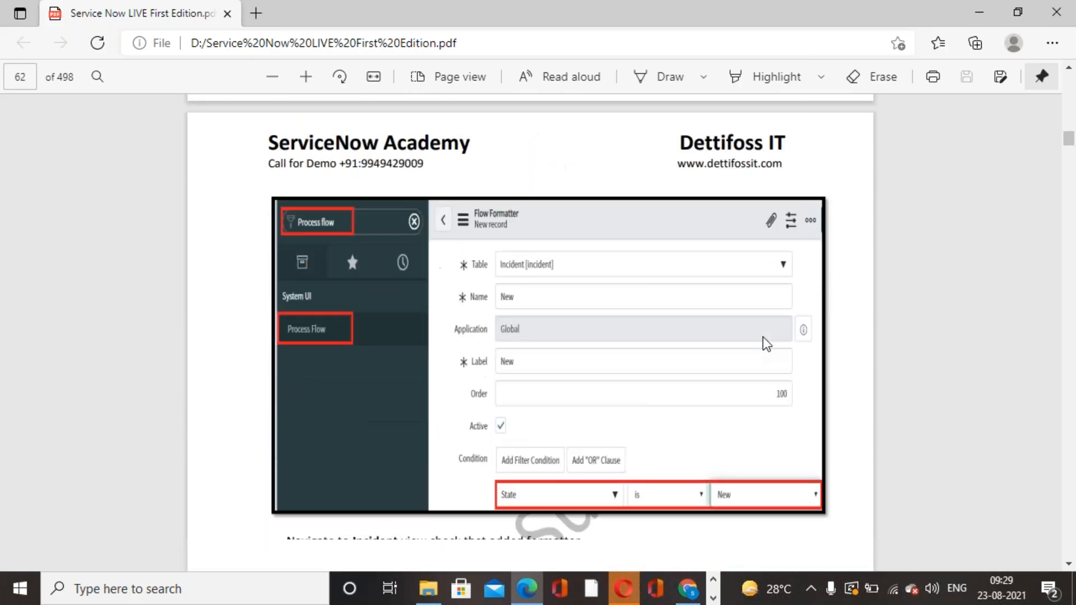
pyautogui.scroll(-20, 766, 343)
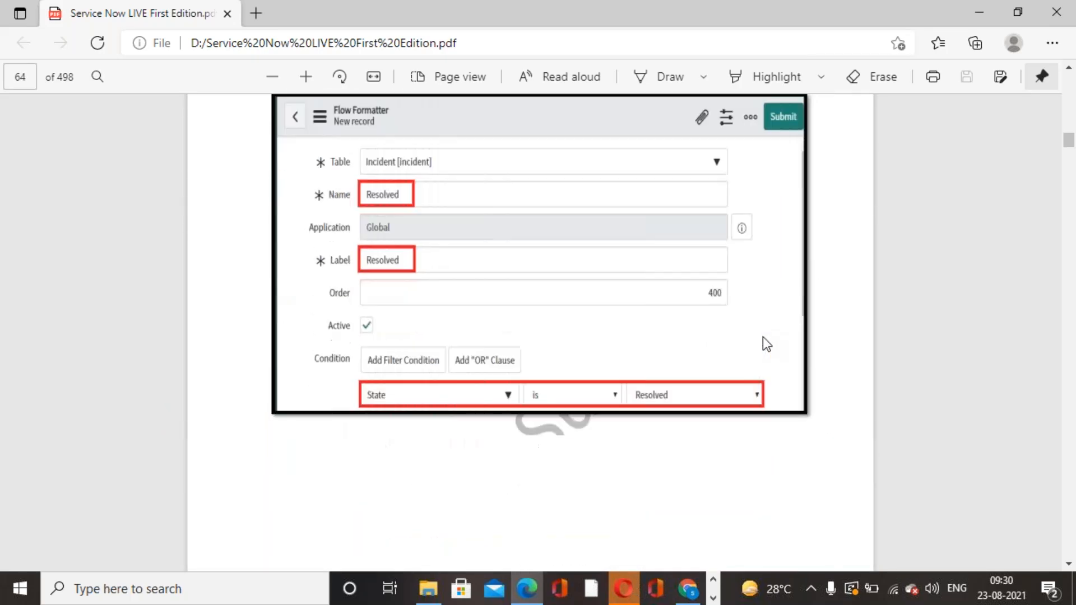
pyautogui.scroll(-20, 763, 338)
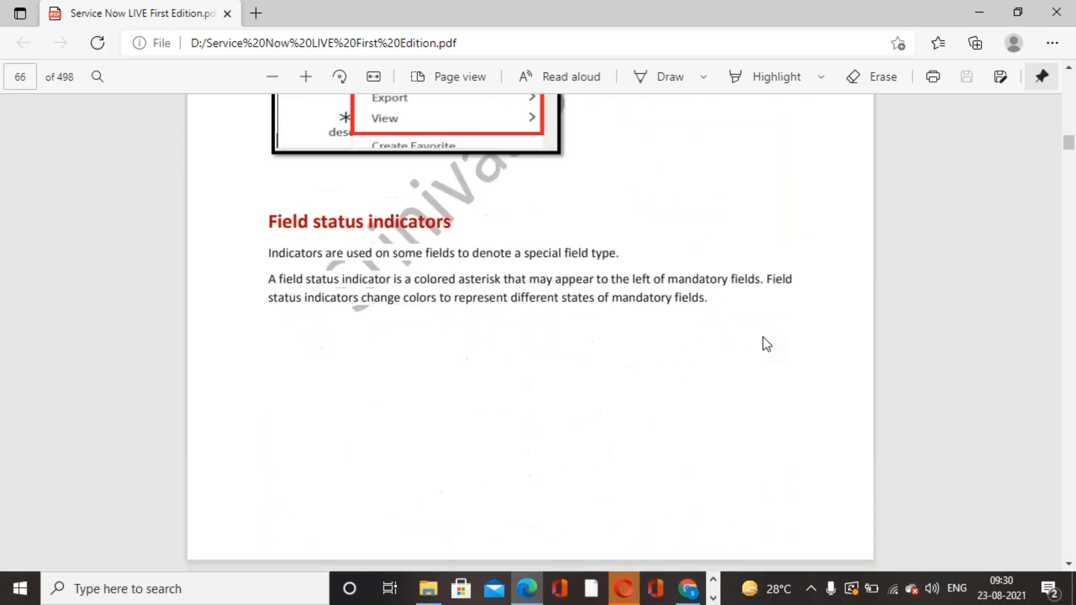
pyautogui.scroll(-5, 763, 337)
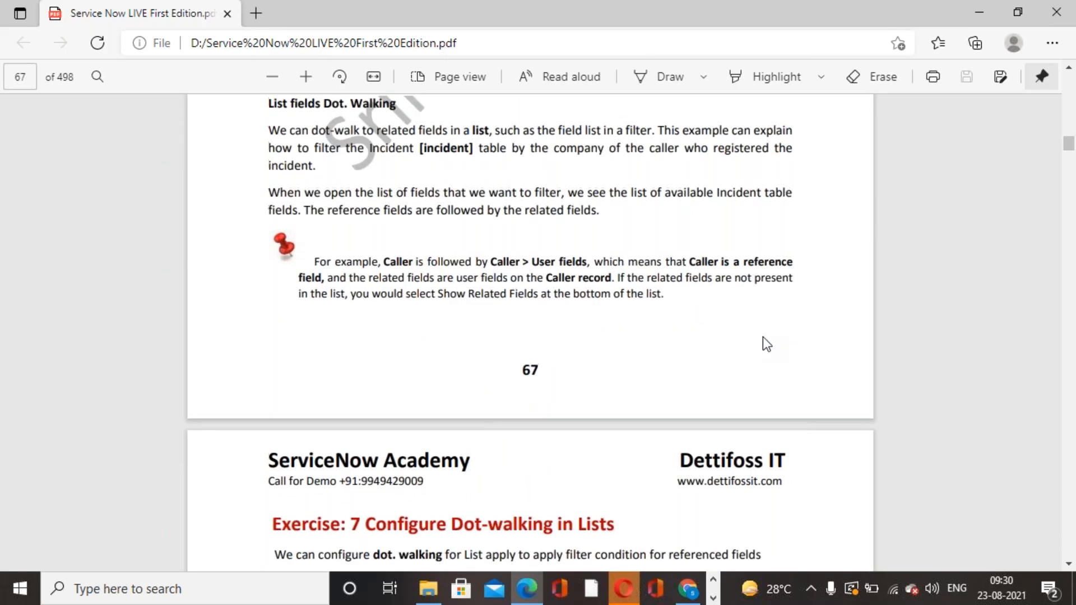
# Read the guide's dot-walking topics and Exercises 7 and 8 for lists and forms, continuing to Chapter 5, Lists.
pyautogui.scroll(9, 763, 337)
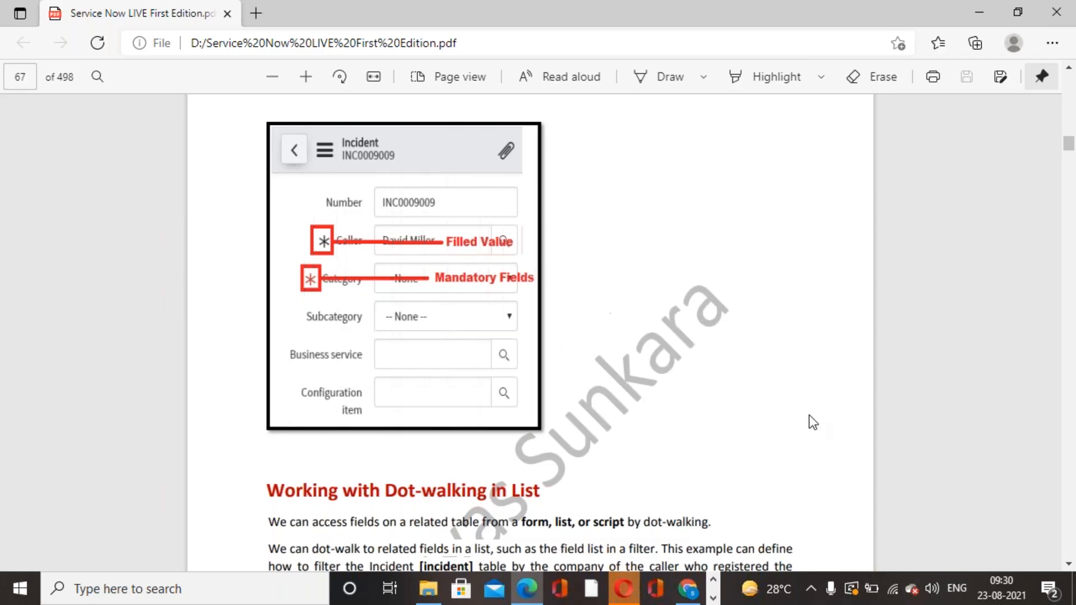
pyautogui.scroll(-8, 811, 422)
pyautogui.scroll(5, 810, 420)
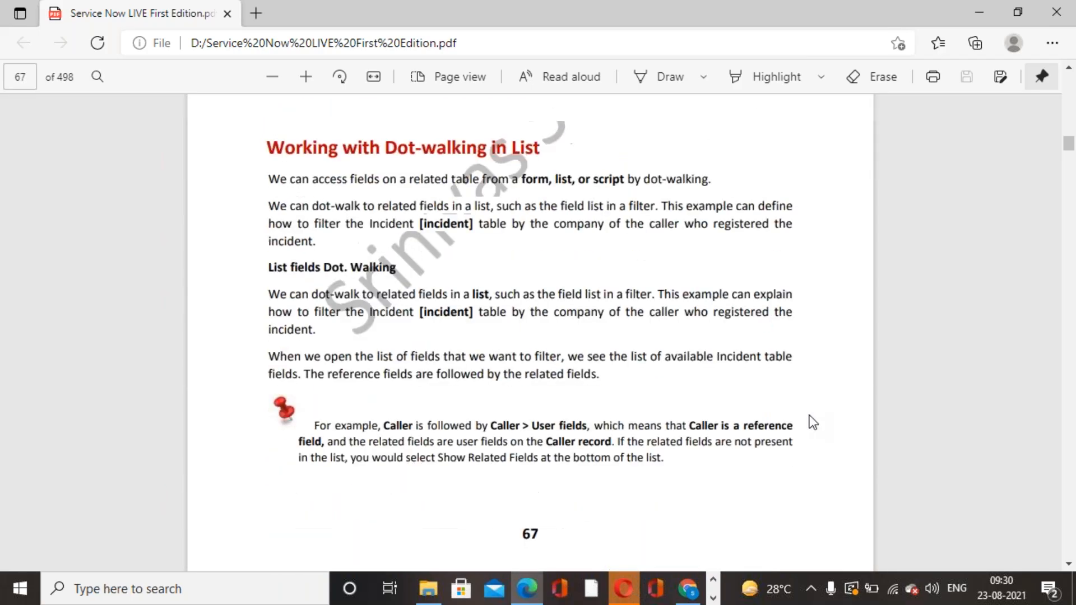
pyautogui.scroll(-15, 695, 362)
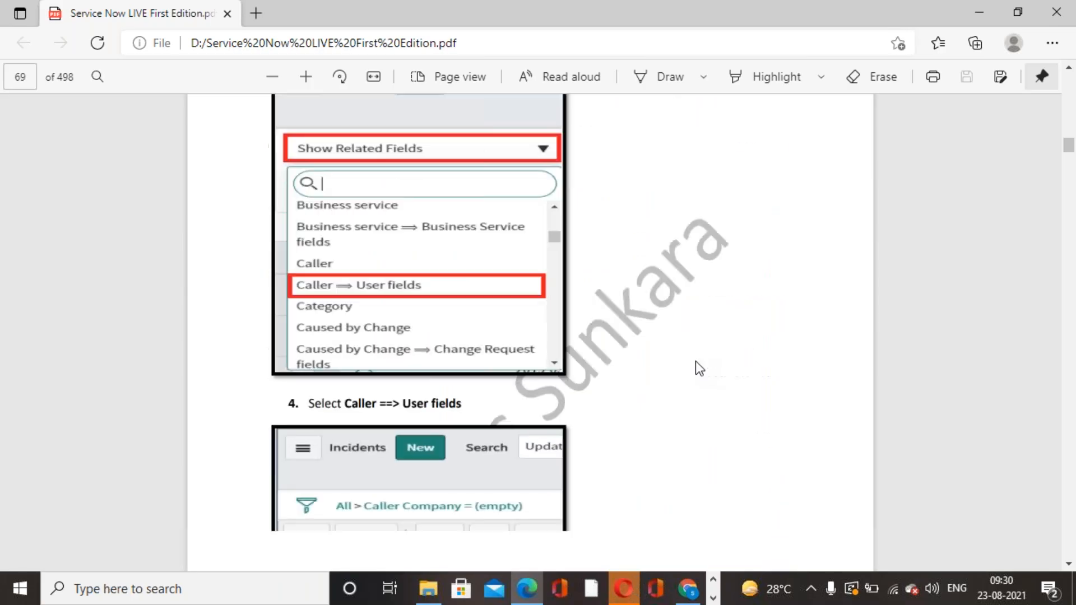
pyautogui.scroll(-15, 696, 362)
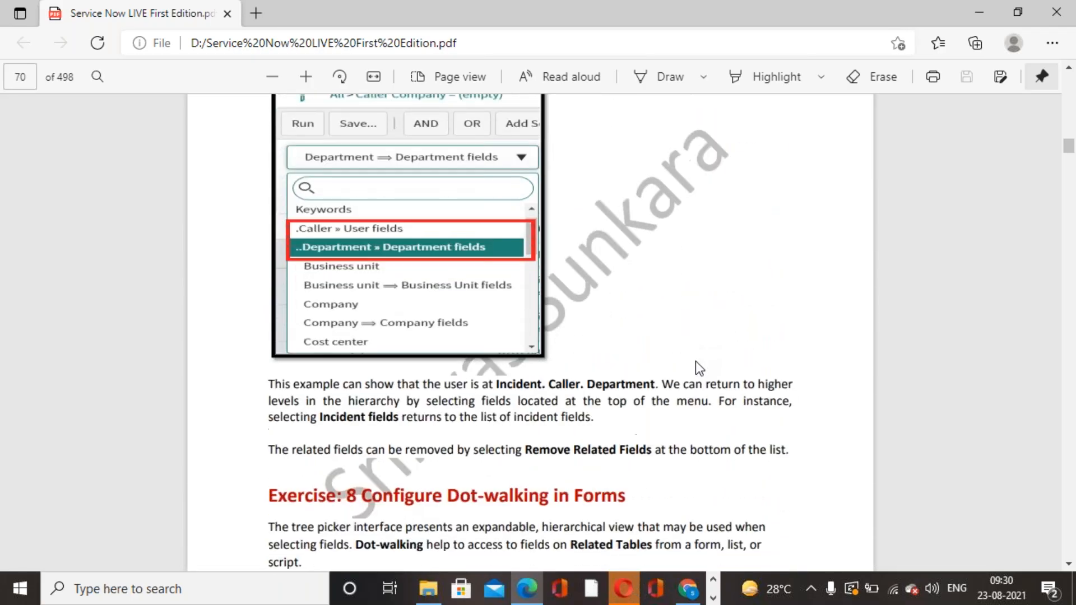
pyautogui.scroll(-15, 696, 362)
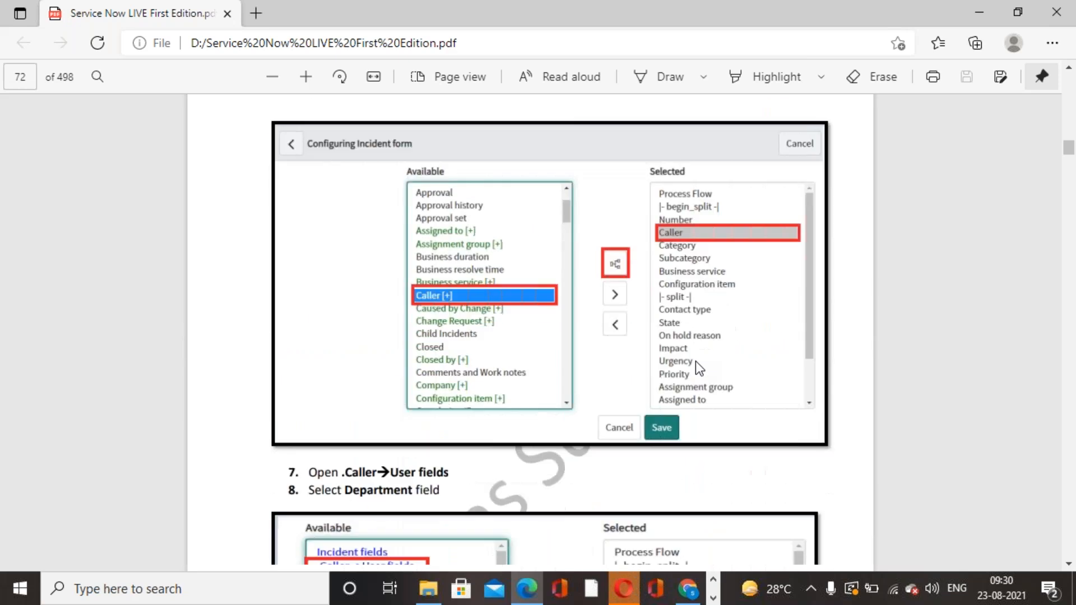
pyautogui.scroll(-15, 695, 362)
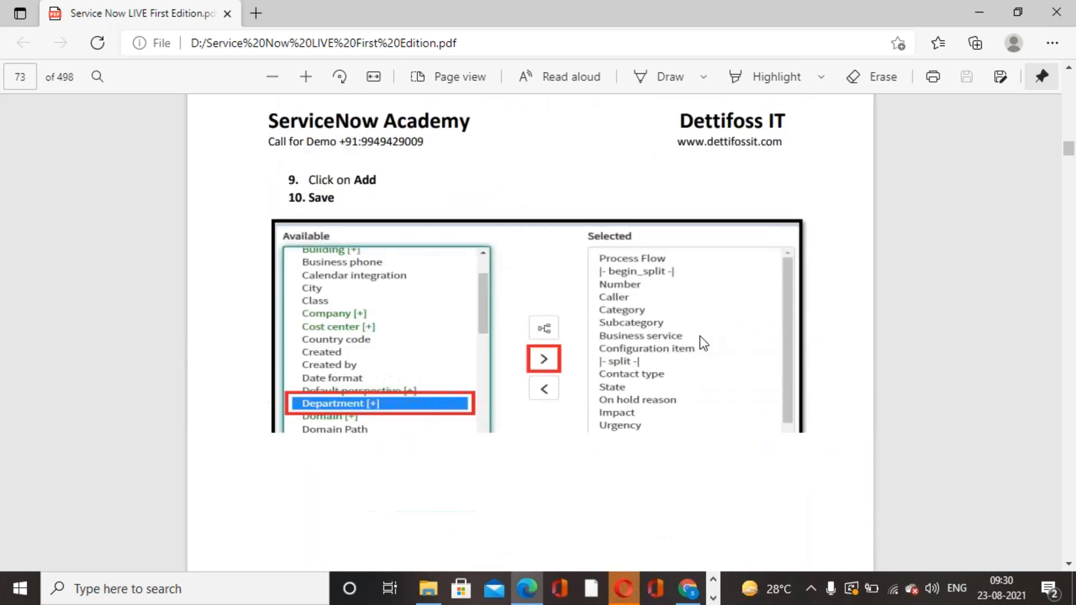
pyautogui.scroll(-15, 701, 338)
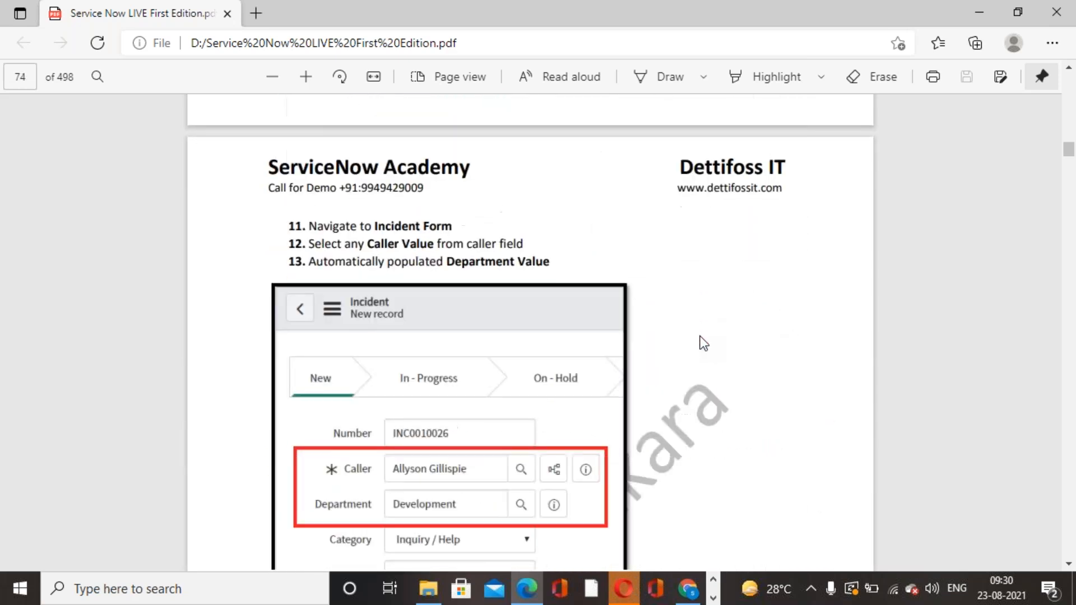
pyautogui.scroll(-15, 704, 343)
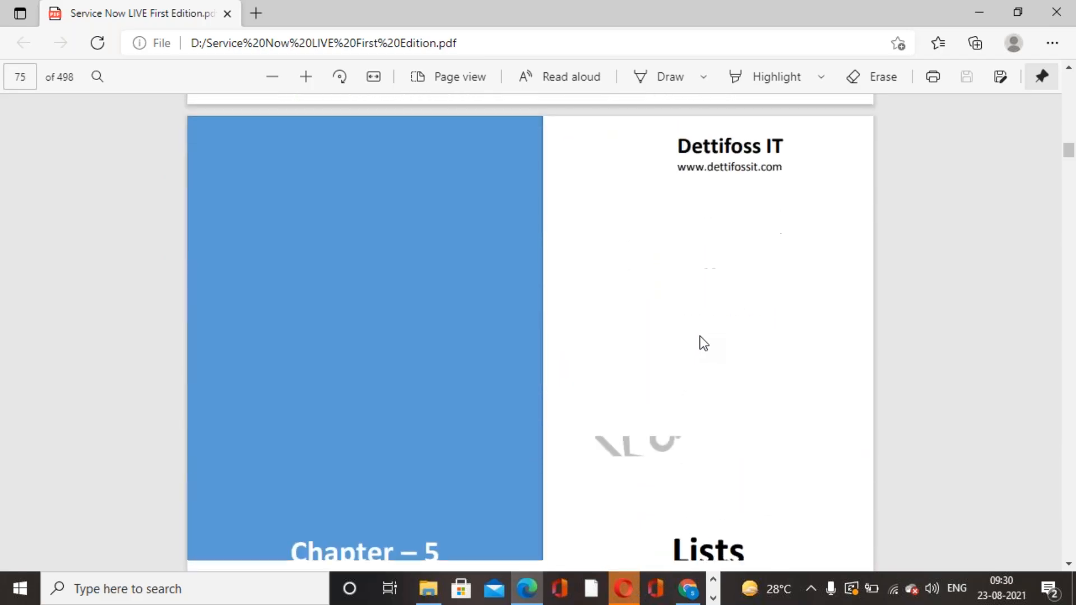
pyautogui.scroll(-2, 704, 343)
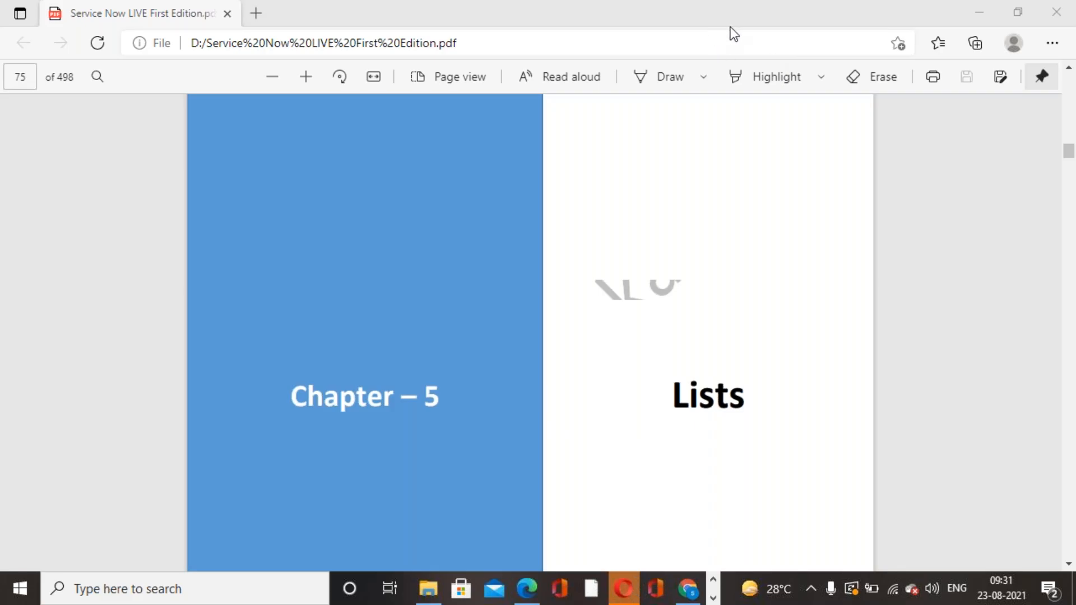
# Switch to the ServiceNow instance in Chrome and look over the new incident form with its dot-walked Caller fields.
pyautogui.click(687, 598)
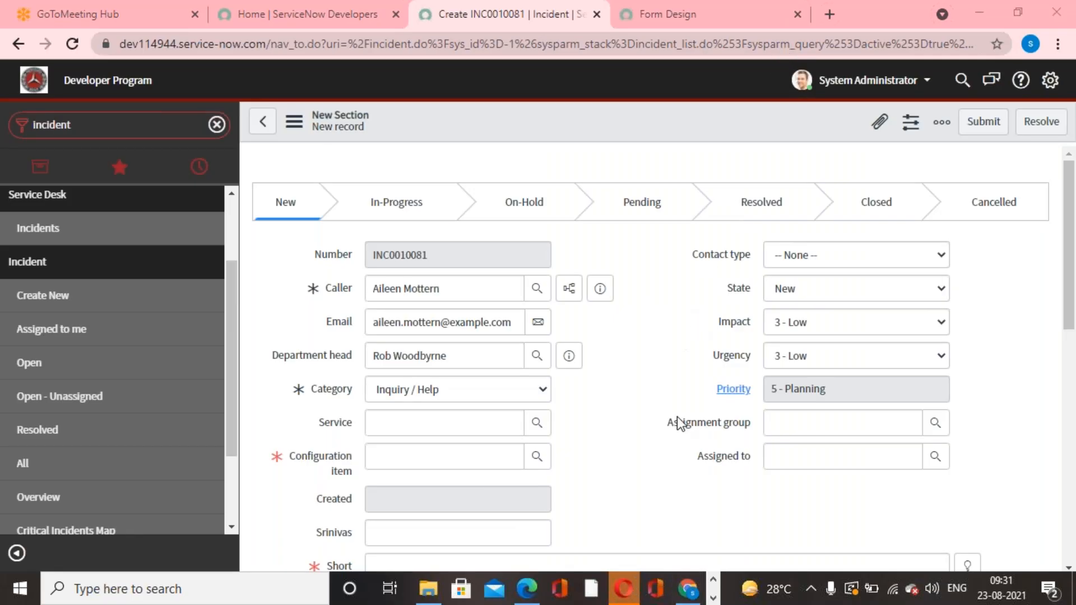
pyautogui.scroll(-3, 677, 417)
pyautogui.scroll(2, 677, 422)
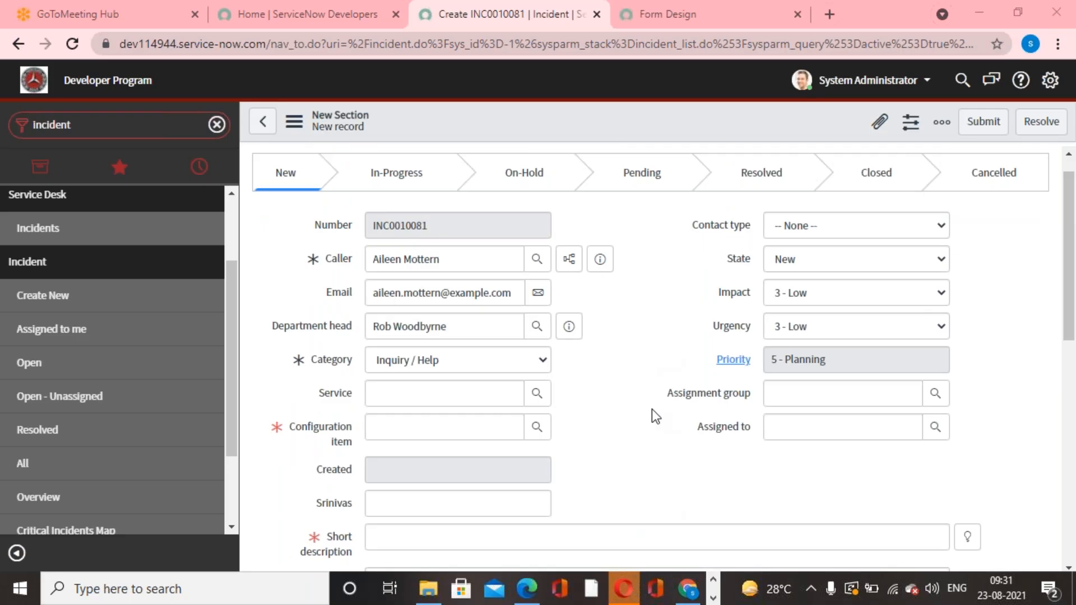
# Filter the navigator by "problem", list all problems while discarding the unsaved incident, and open the "Unable to connect to the VPN" problem.
pyautogui.click(96, 118)
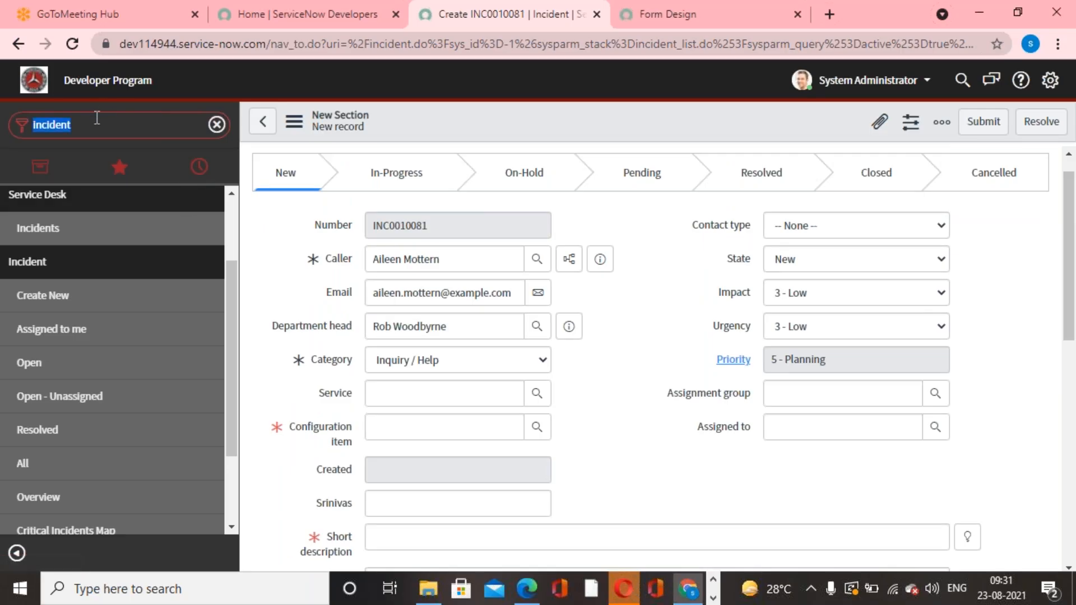
pyautogui.write('problem')
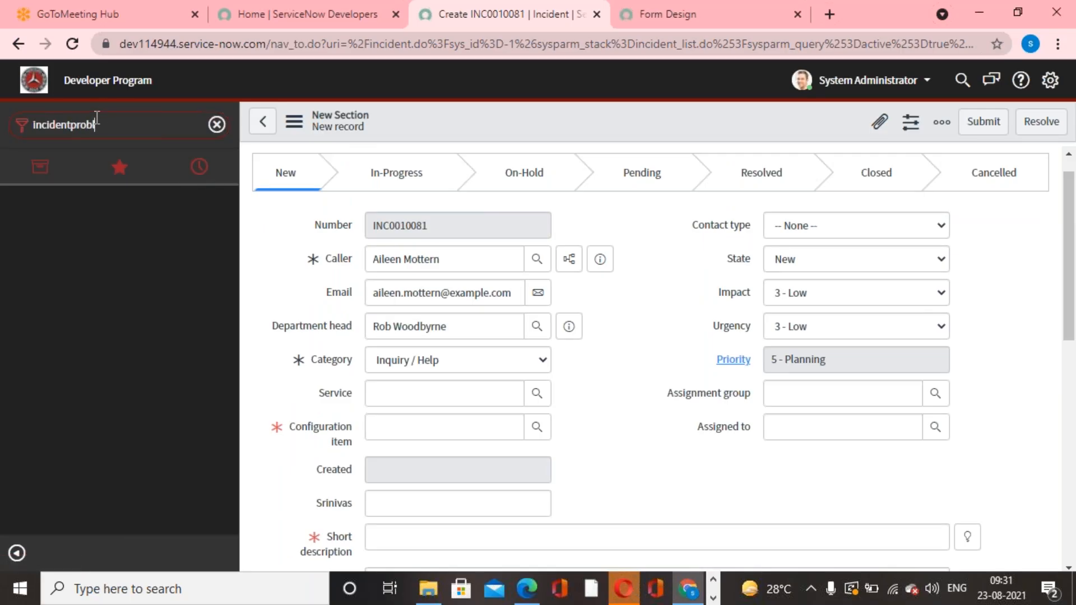
pyautogui.press('BackSpace')
pyautogui.press('BackSpace')
pyautogui.press('BackSpace')
pyautogui.press('BackSpace')
pyautogui.press('BackSpace')
pyautogui.press('BackSpace')
pyautogui.press('BackSpace')
pyautogui.press('BackSpace')
pyautogui.press('BackSpace')
pyautogui.press('BackSpace')
pyautogui.press('BackSpace')
pyautogui.press('BackSpace')
pyautogui.press('BackSpace')
pyautogui.press('BackSpace')
pyautogui.press('BackSpace')
pyautogui.write('problem')
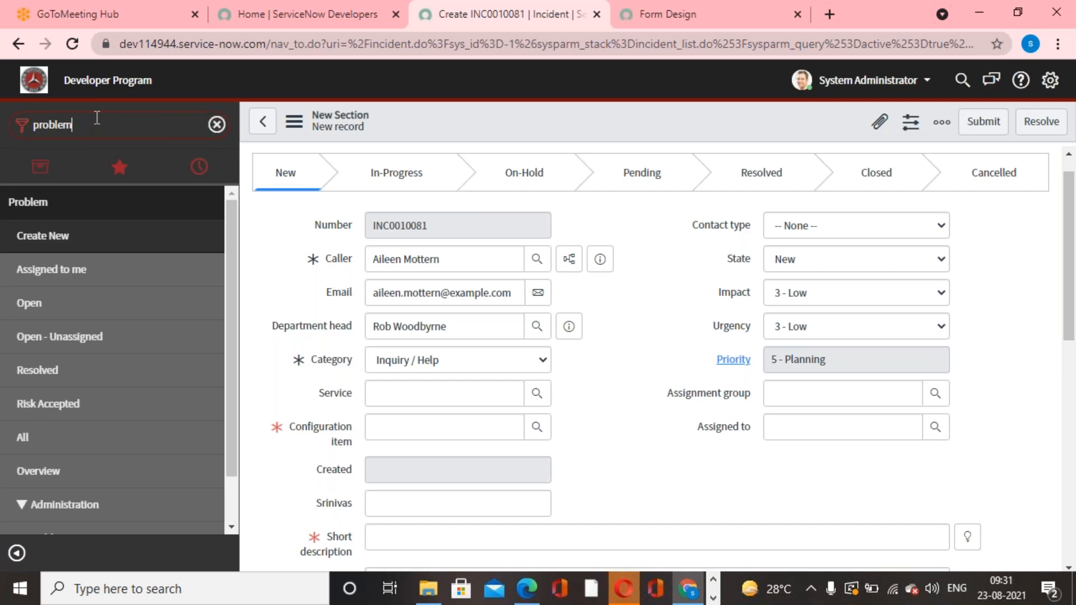
pyautogui.click(47, 443)
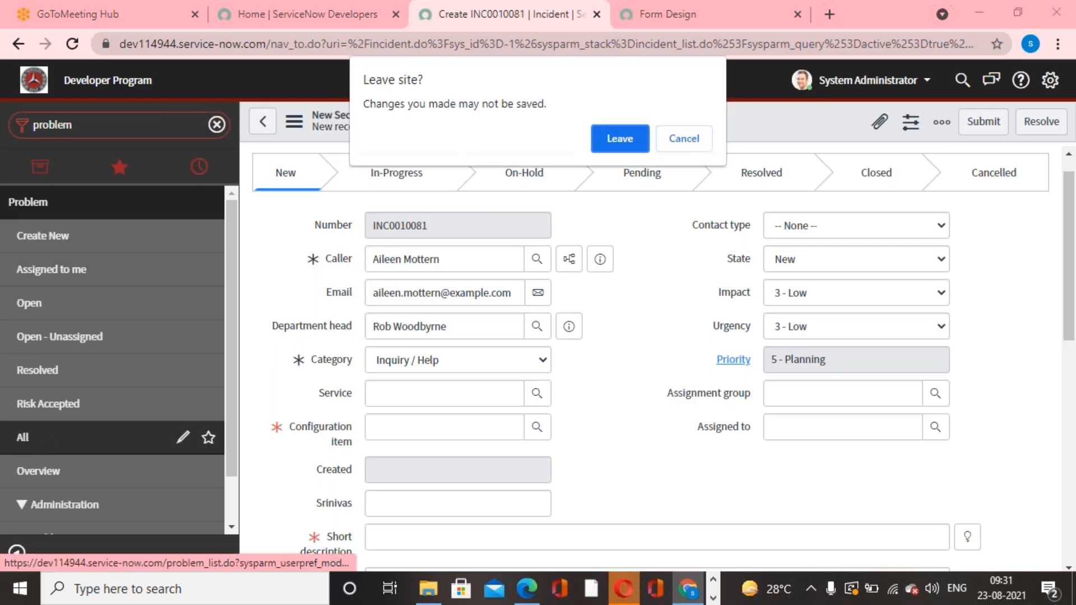
pyautogui.click(620, 138)
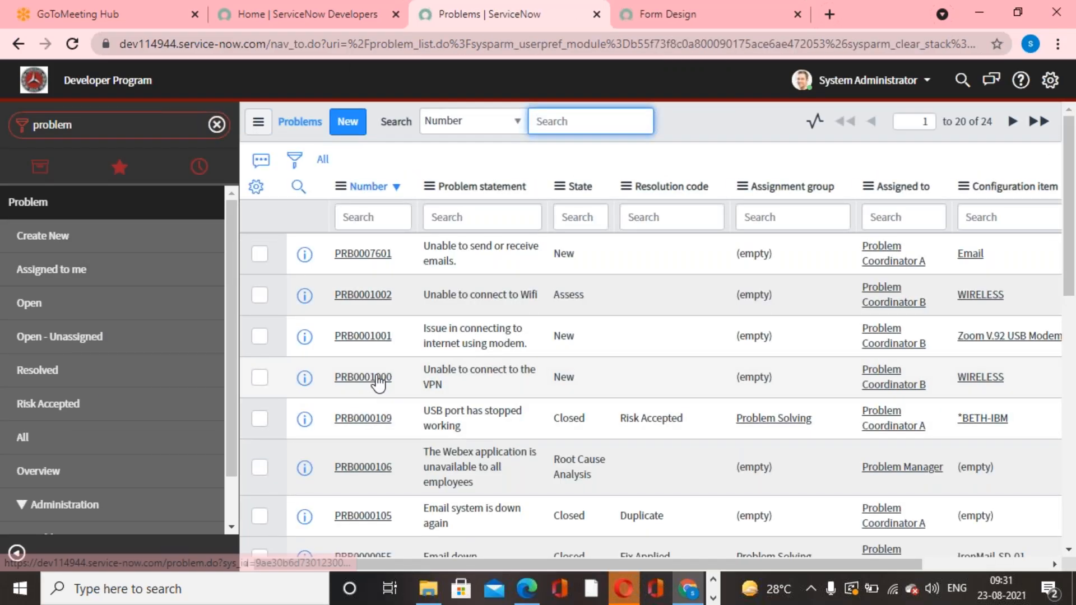
pyautogui.click(379, 380)
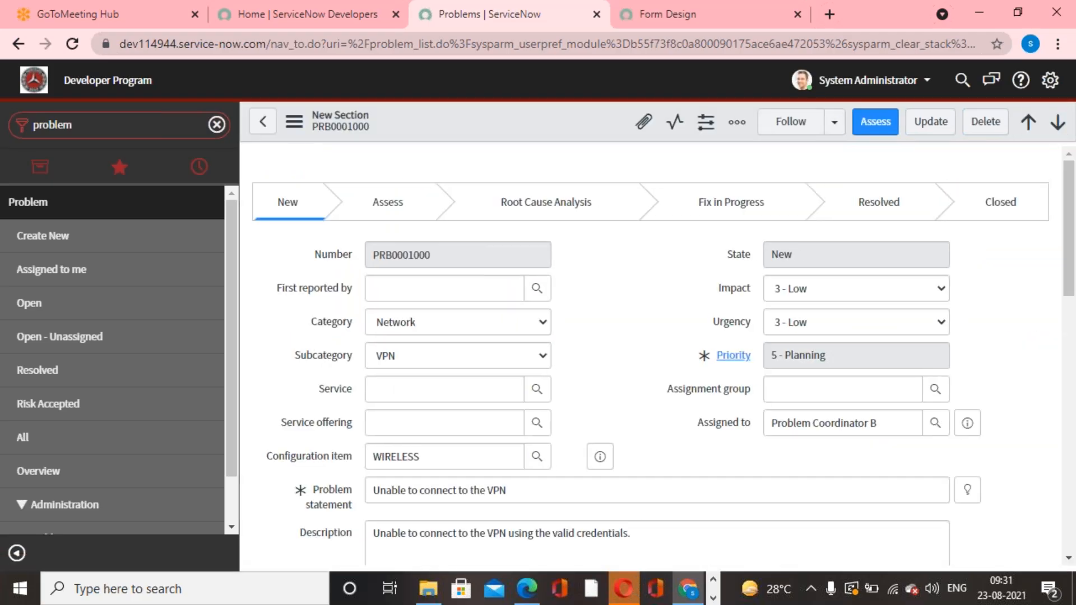
# Look over the problem form, covering its process flow, main fields, related search, notes and activities sections.
pyautogui.scroll(-10, 609, 368)
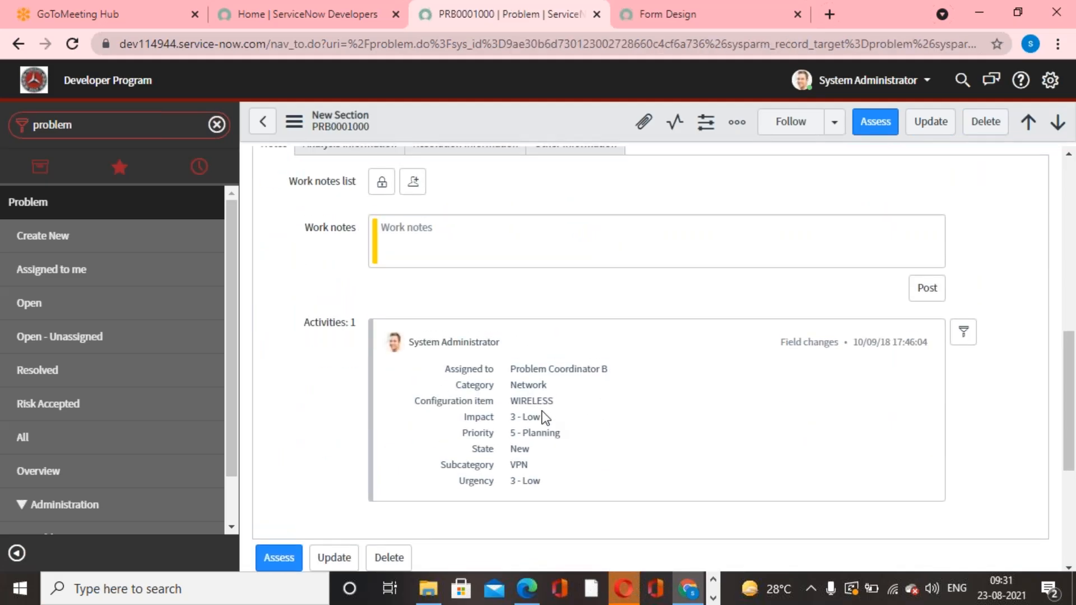
pyautogui.scroll(4, 544, 417)
pyautogui.scroll(-4, 545, 418)
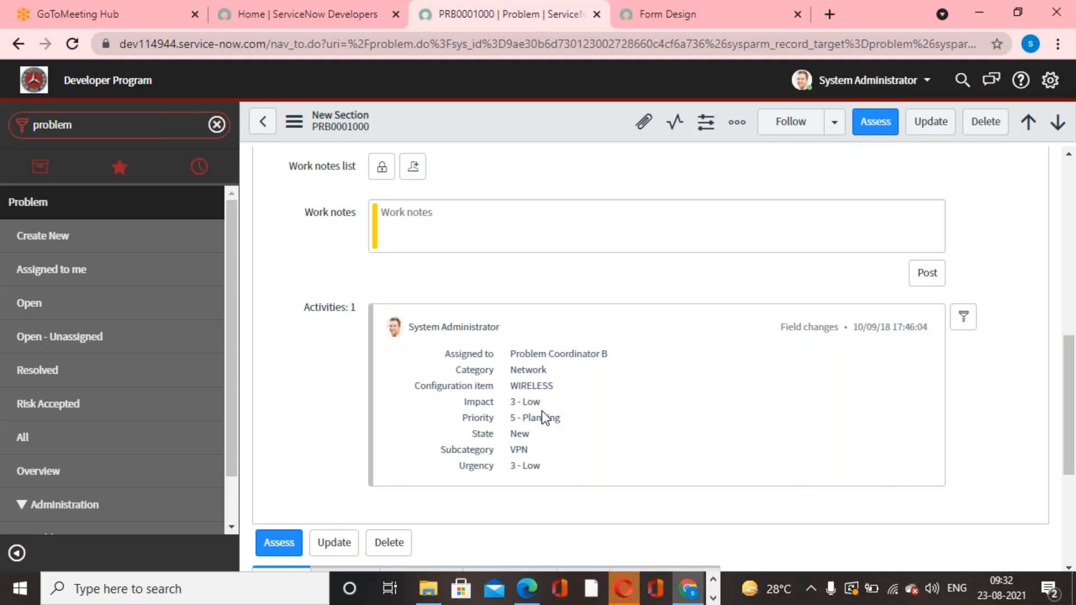
pyautogui.scroll(4, 543, 411)
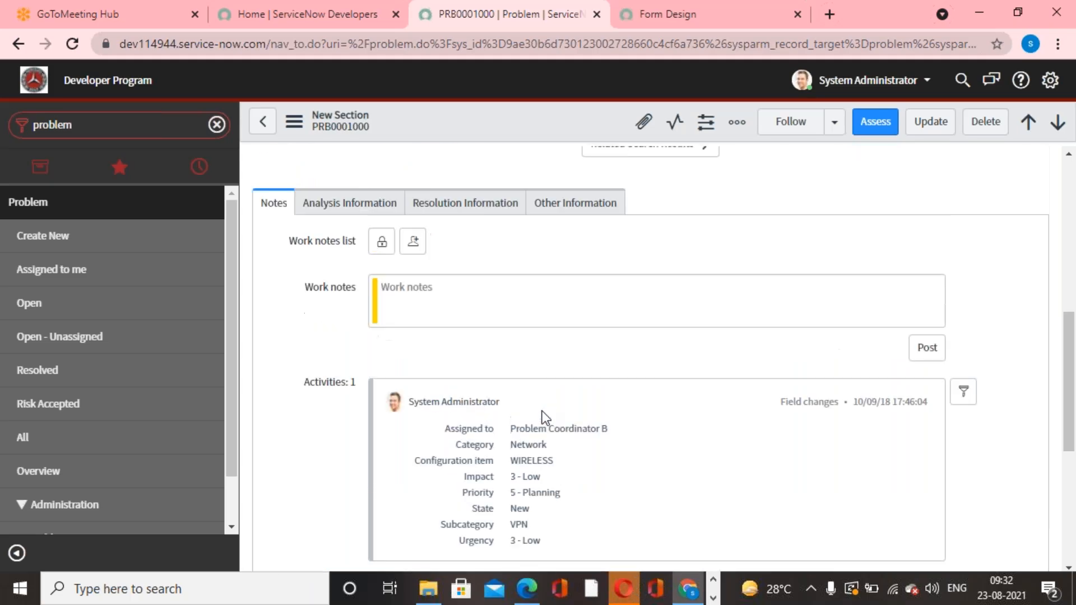
pyautogui.scroll(3, 543, 411)
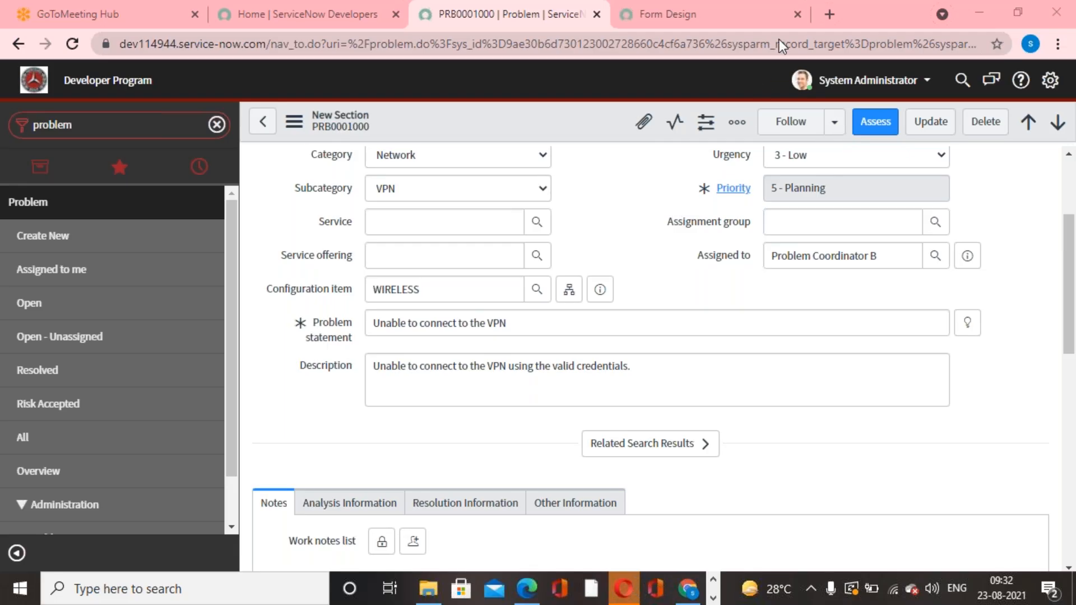
pyautogui.scroll(3, 605, 236)
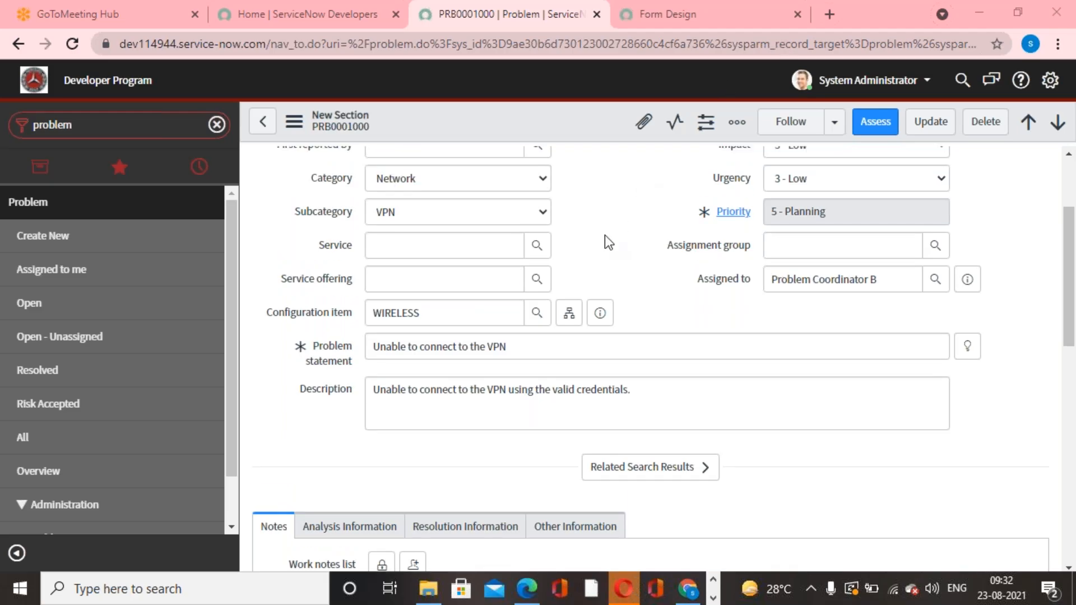
pyautogui.scroll(1, 605, 236)
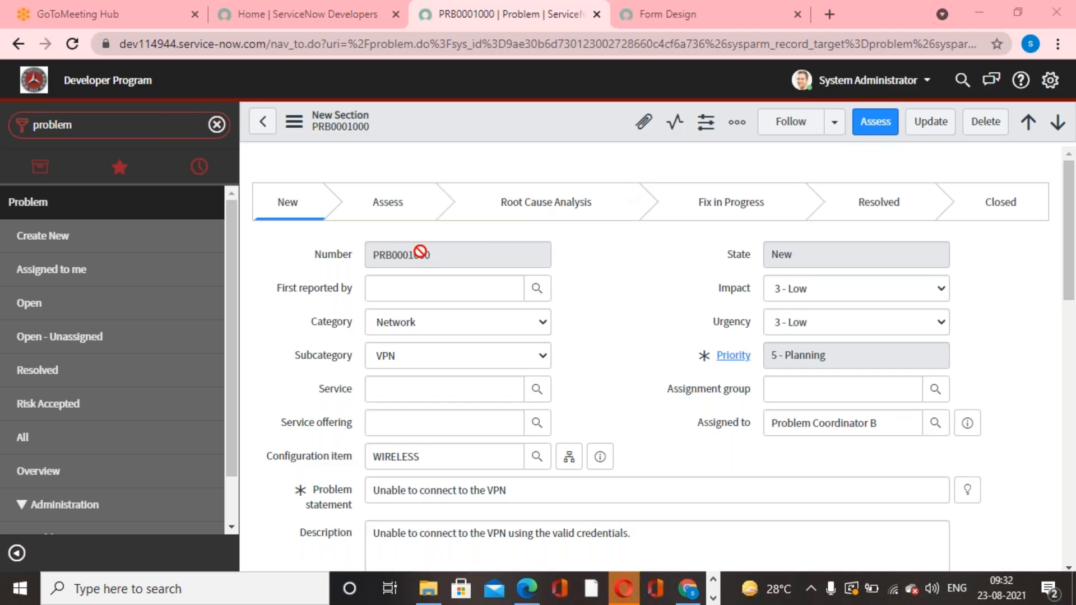
# Filter the navigator by "Incident" and open a new incident form.
pyautogui.click(156, 132)
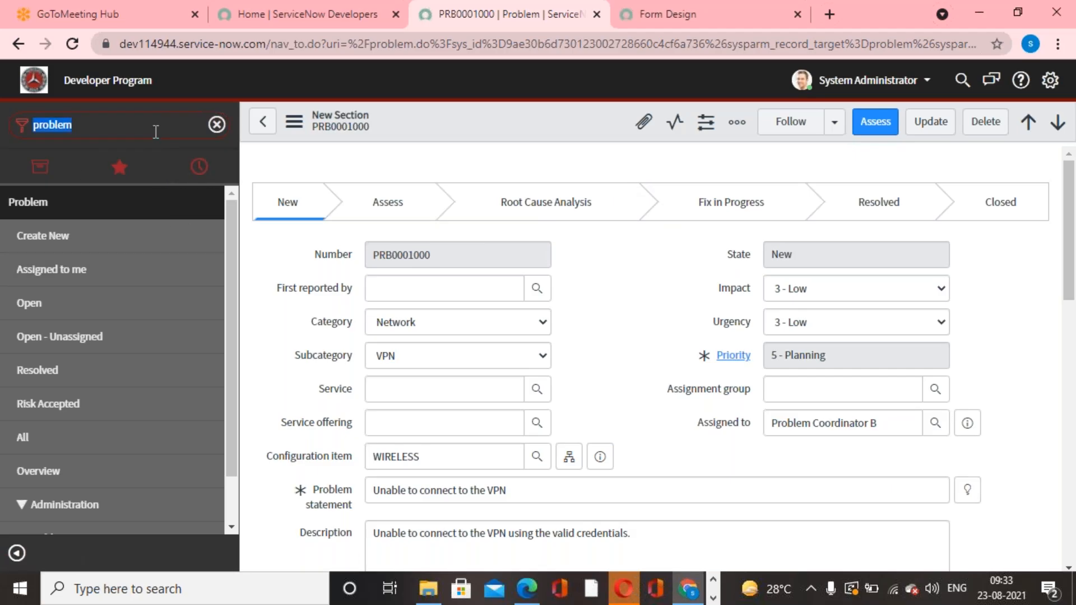
pyautogui.write('Incident')
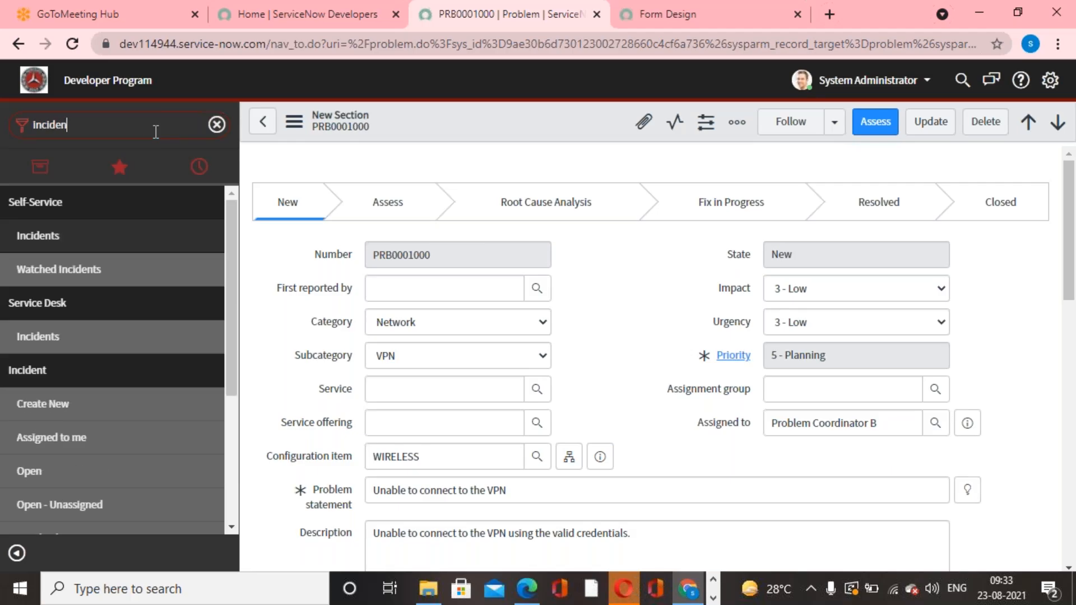
pyautogui.click(67, 410)
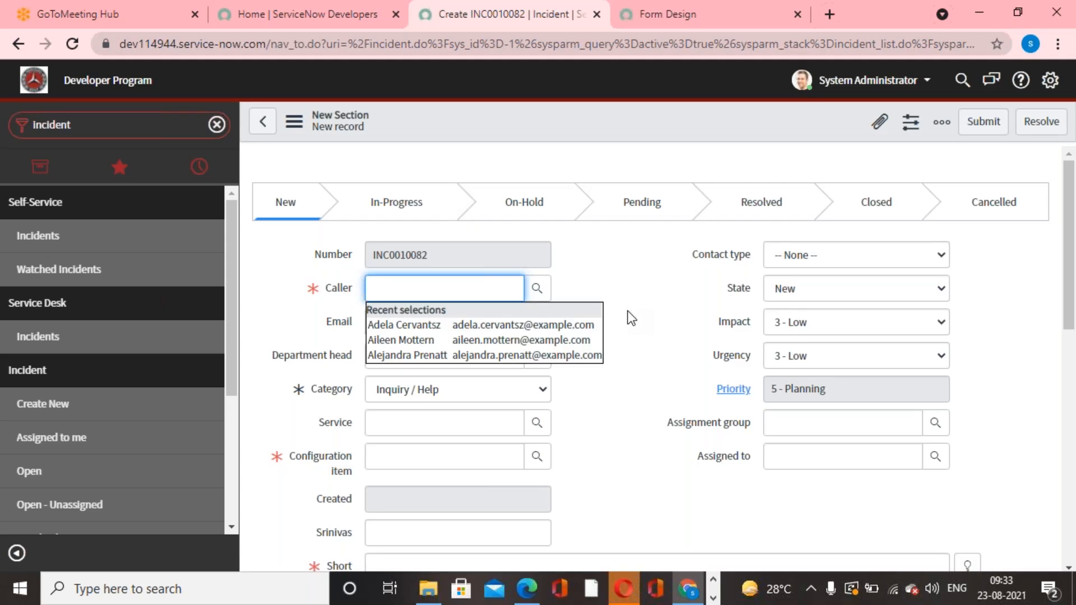
# Switch to the PDF guide in Edge and read Chapter 5's "What is List ?" topic through the labelled list interface diagram.
pyautogui.click(527, 589)
pyautogui.scroll(-5, 571, 426)
pyautogui.scroll(3, 569, 419)
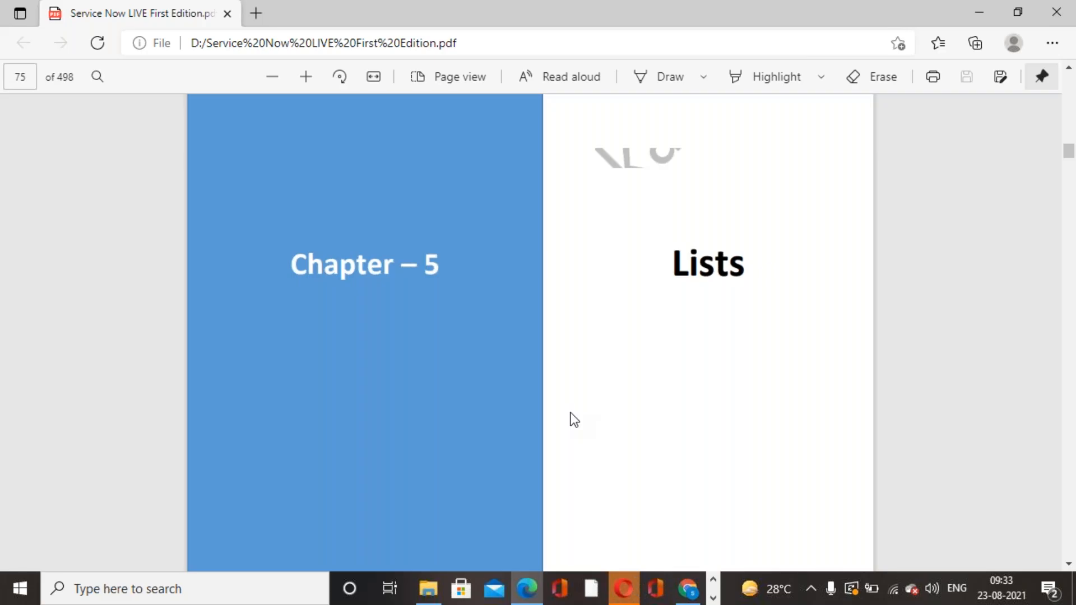
pyautogui.scroll(-5, 574, 419)
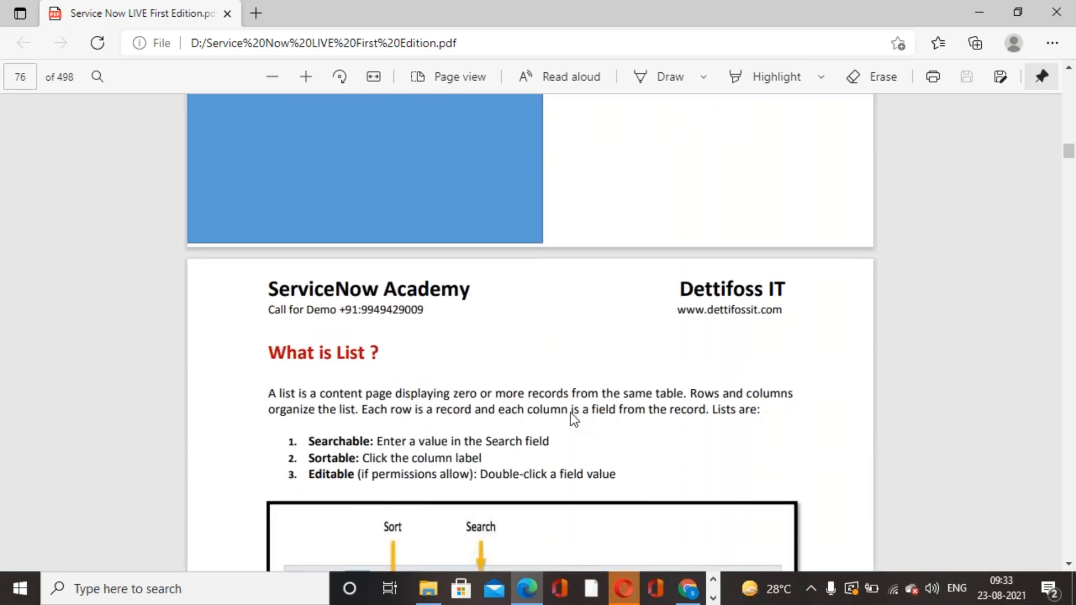
pyautogui.keyDown('ctrl'); pyautogui.scroll(1, 571, 414); pyautogui.keyUp('ctrl')
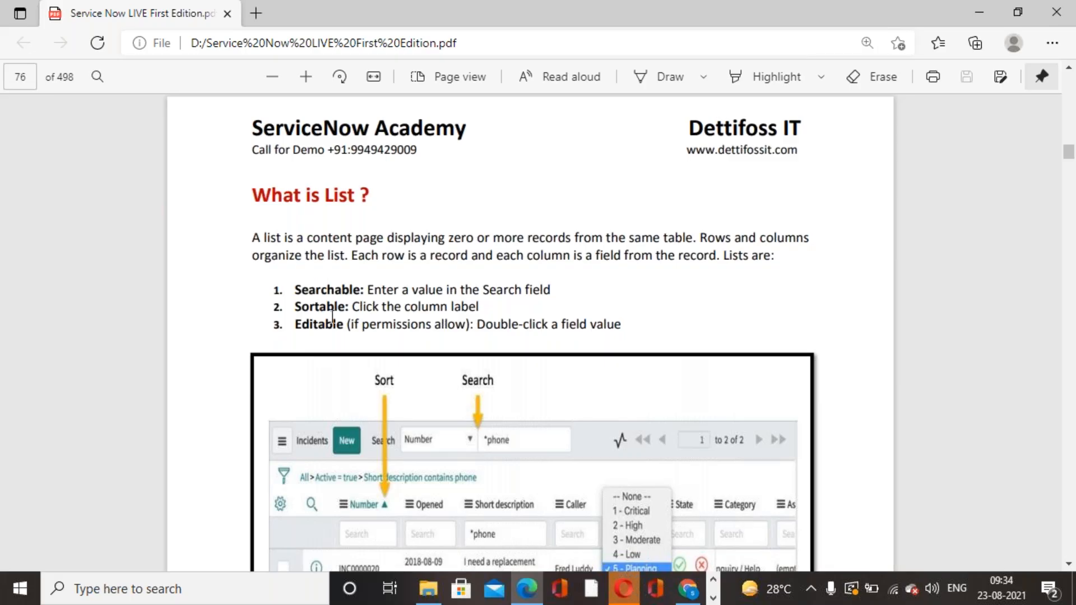
pyautogui.scroll(-10, 333, 321)
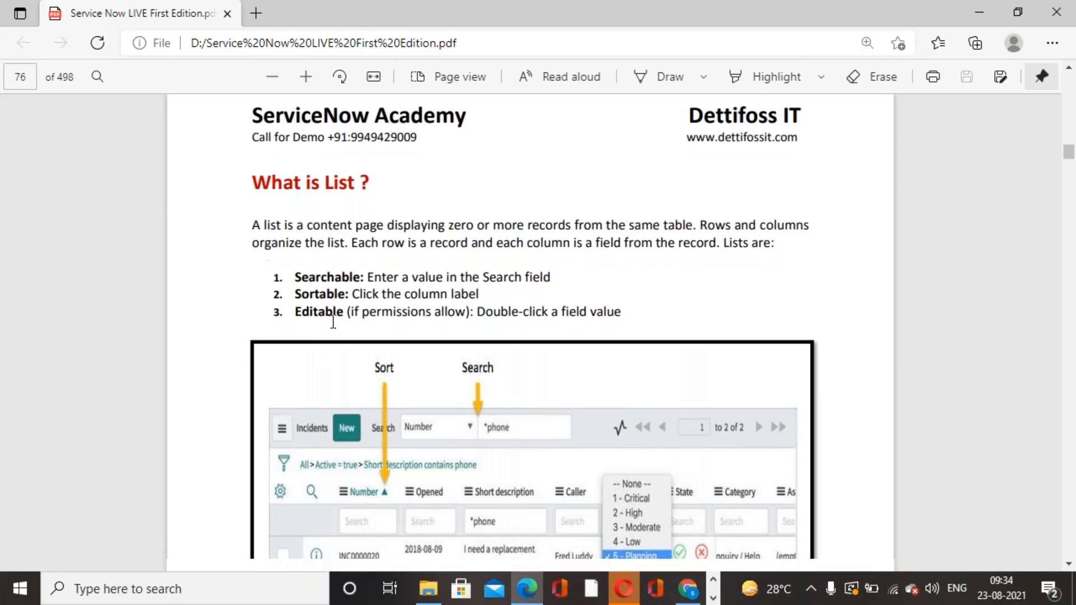
pyautogui.scroll(-7, 333, 322)
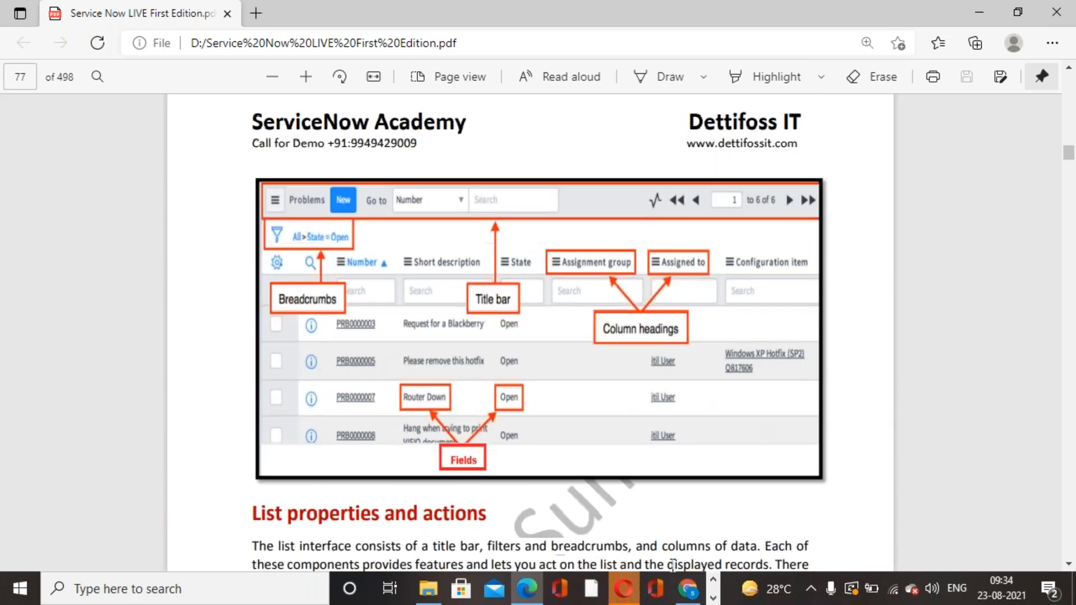
# Switch back to the ServiceNow instance in Chrome and list all incidents.
pyautogui.click(688, 595)
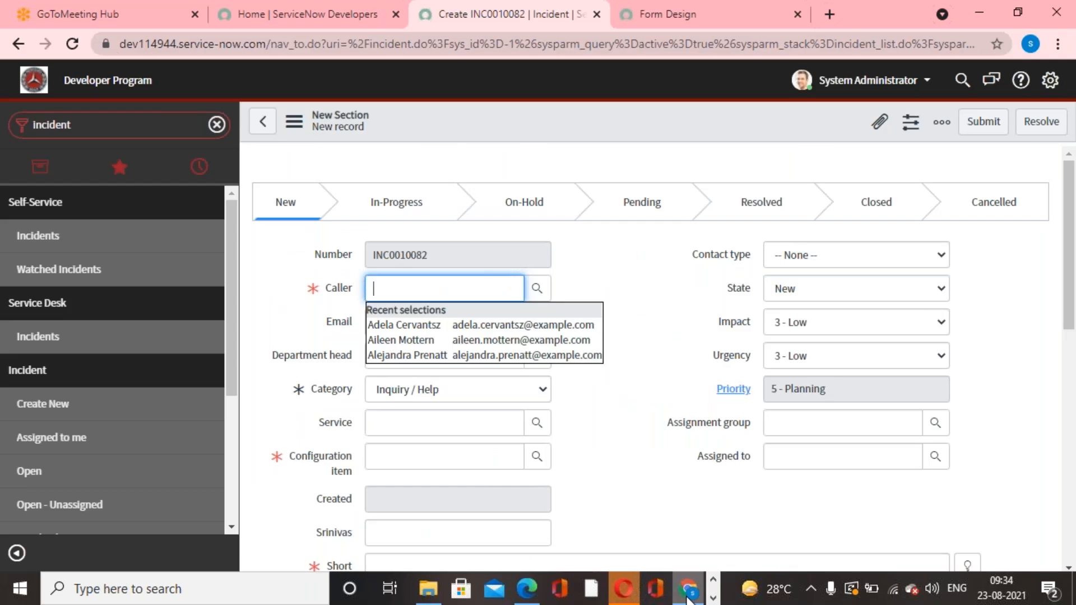
pyautogui.scroll(-2, 88, 404)
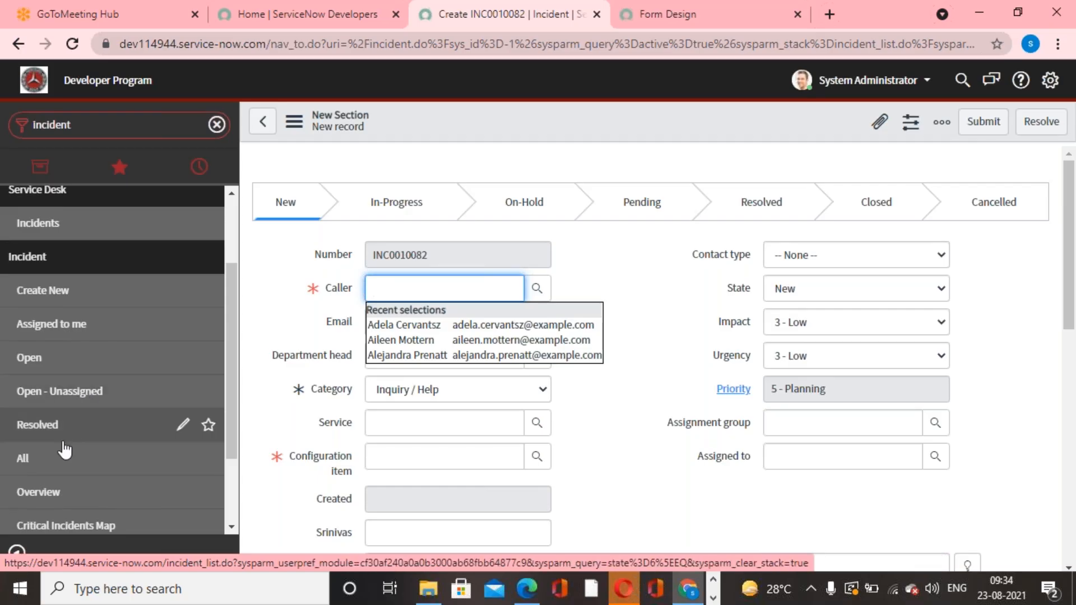
pyautogui.click(45, 464)
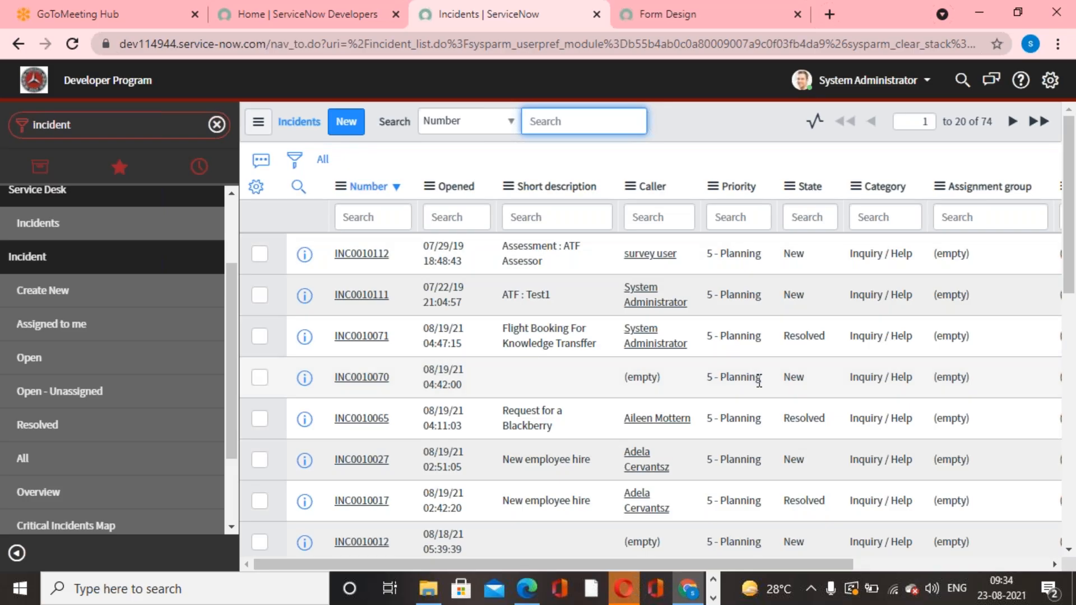
pyautogui.moveTo(708, 559); pyautogui.dragTo(629, 588)
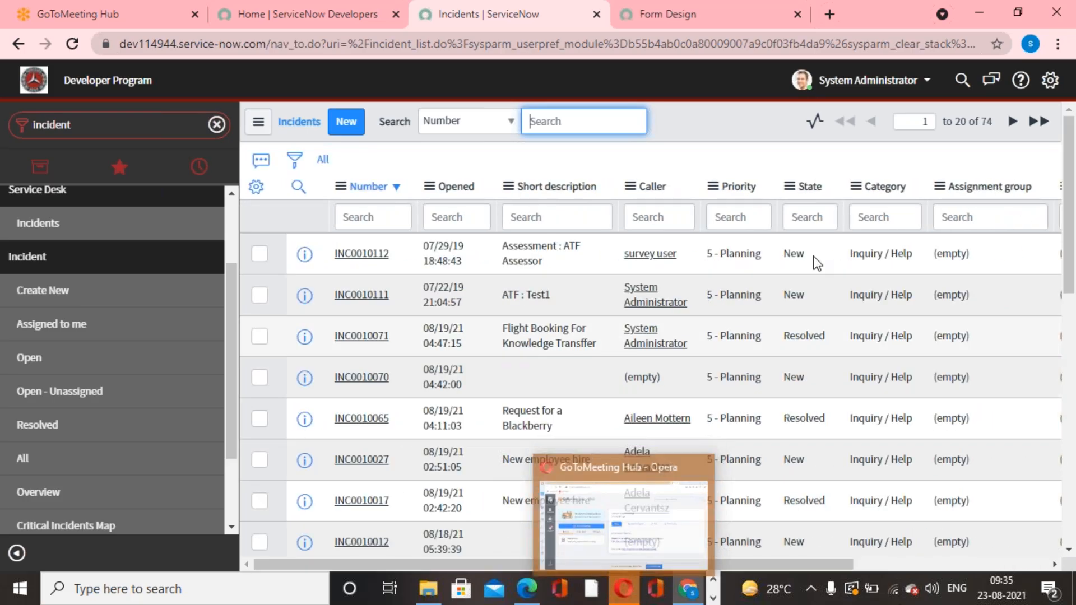
pyautogui.click(730, 128)
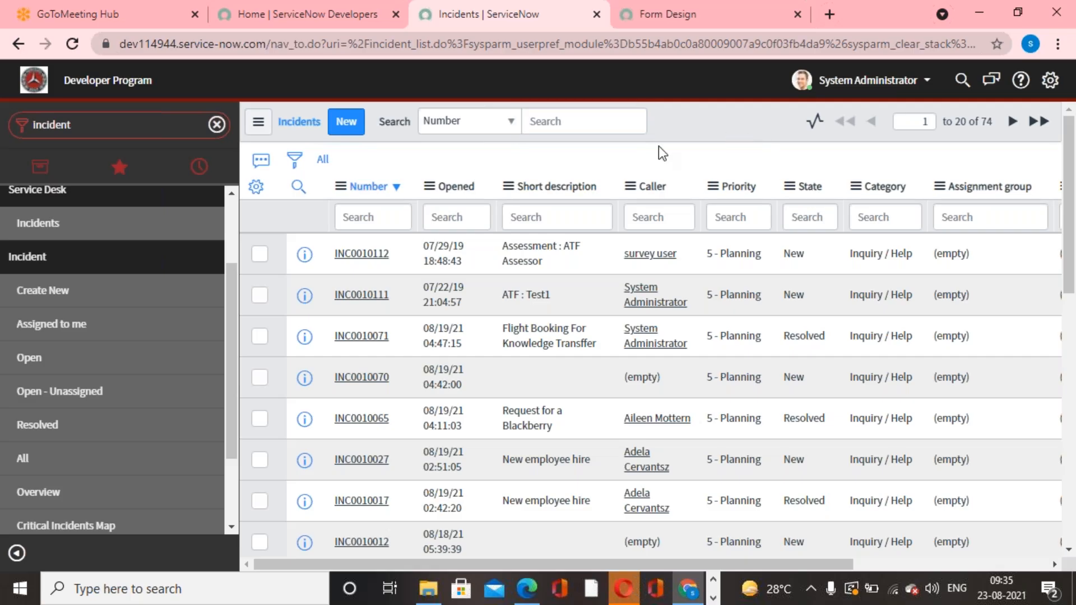
# Search the incident list by Priority for the value 1.
pyautogui.click(513, 124)
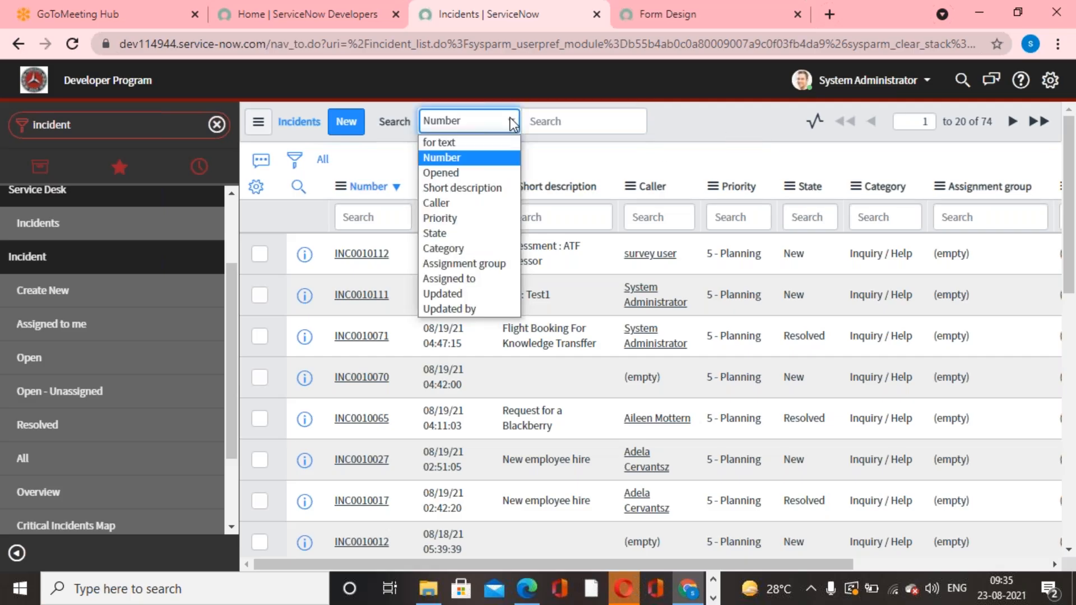
pyautogui.click(469, 218)
pyautogui.click(569, 115)
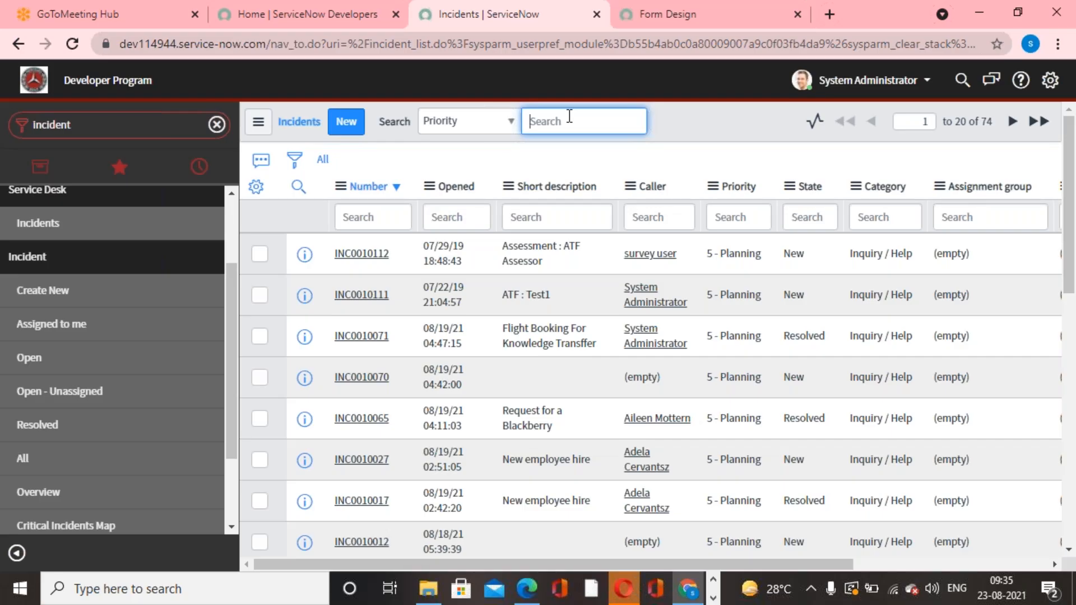
pyautogui.write('1')
pyautogui.press('BackSpace')
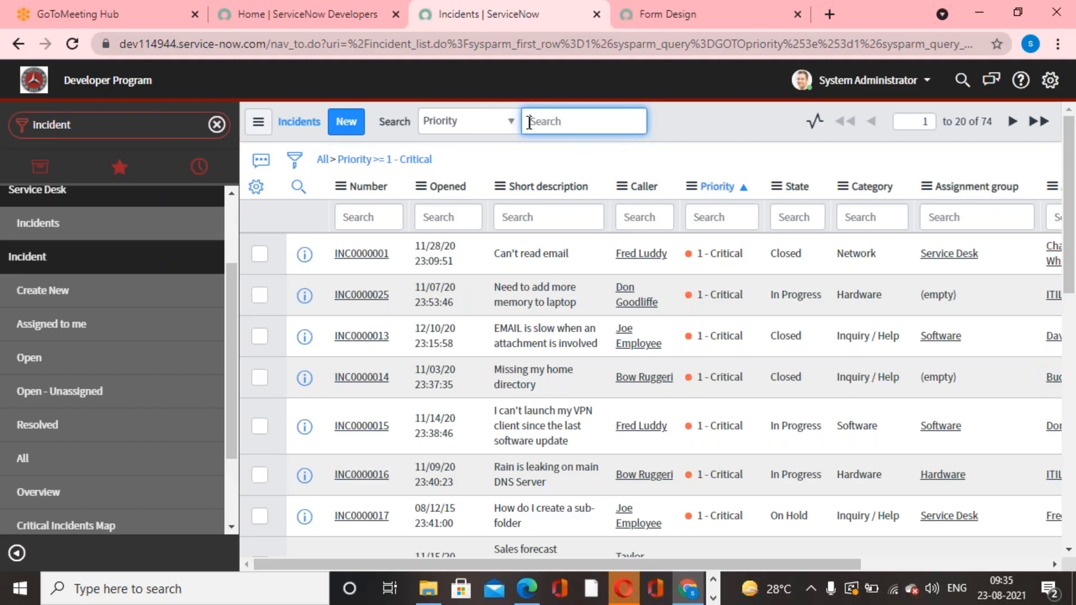
# Search the incident list by Category for "software" and look through the listed incidents.
pyautogui.click(512, 122)
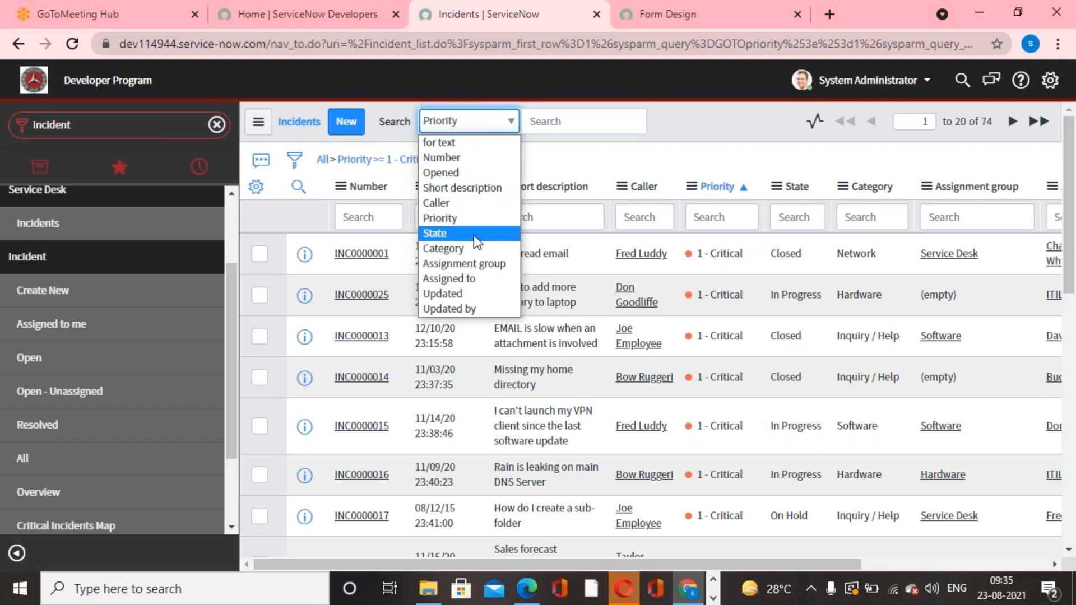
pyautogui.click(467, 248)
pyautogui.click(560, 121)
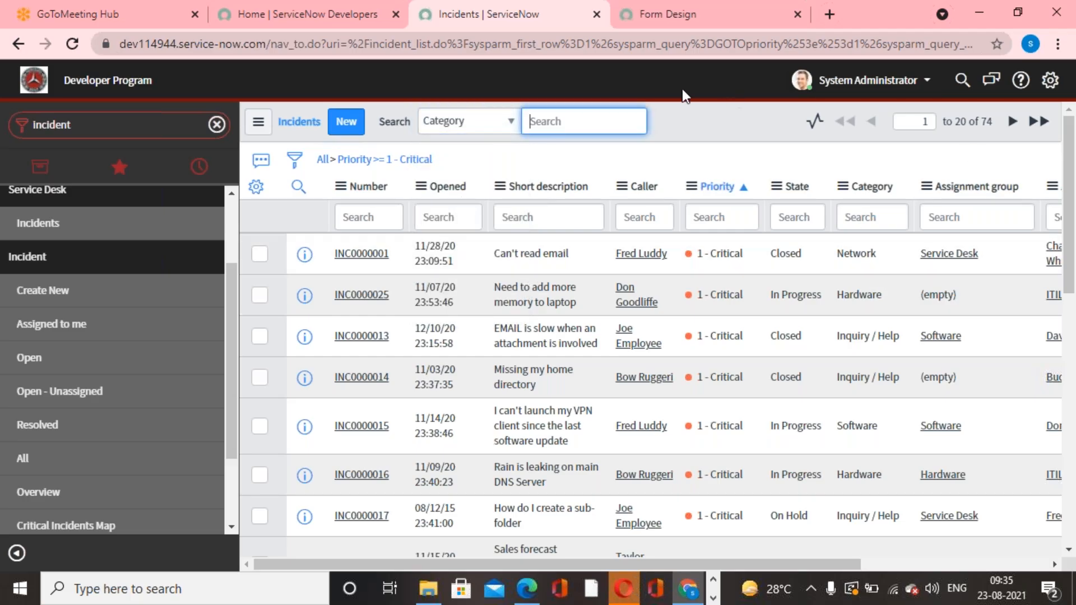
pyautogui.write('software')
pyautogui.press('Return')
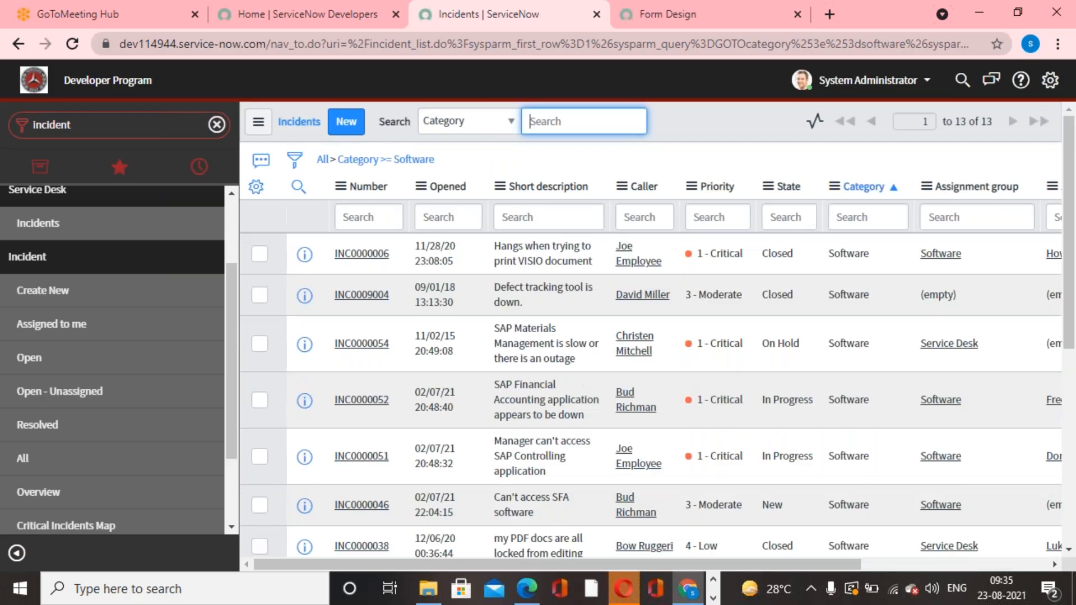
pyautogui.click(842, 173)
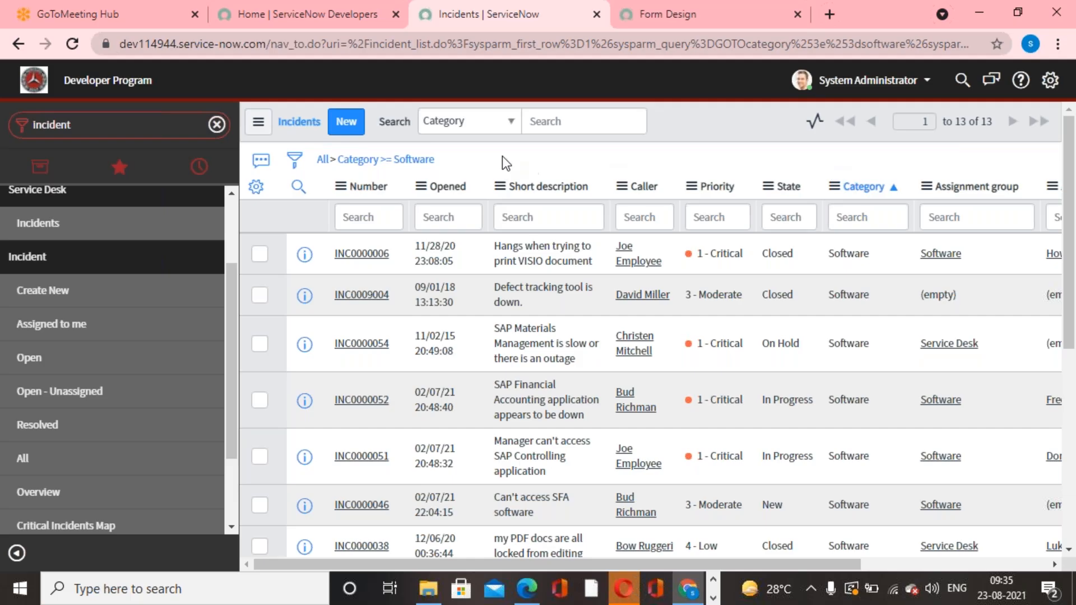
pyautogui.click(555, 122)
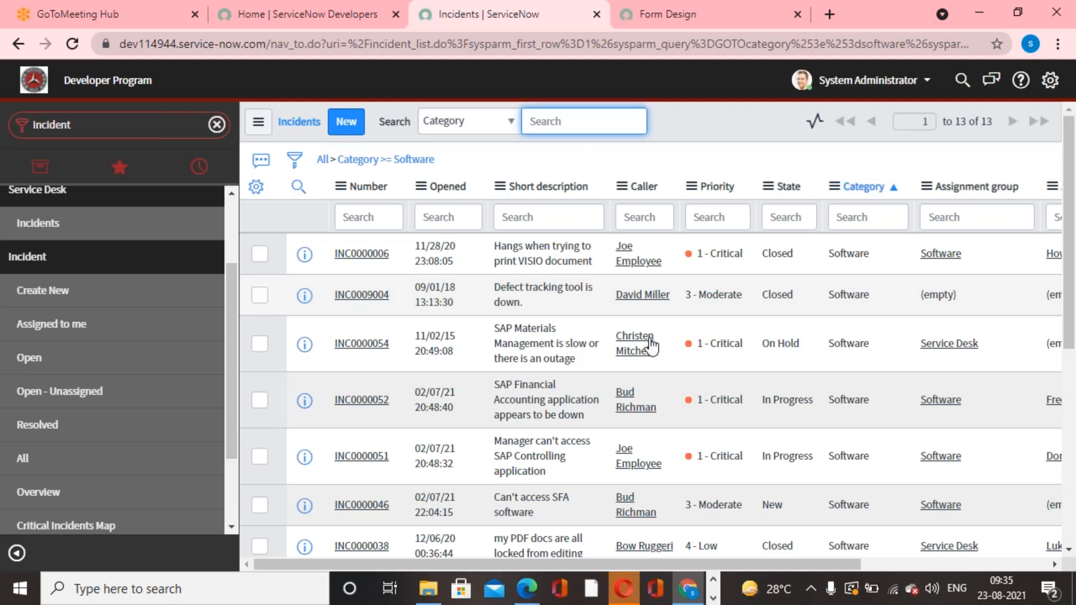
pyautogui.scroll(-5, 640, 443)
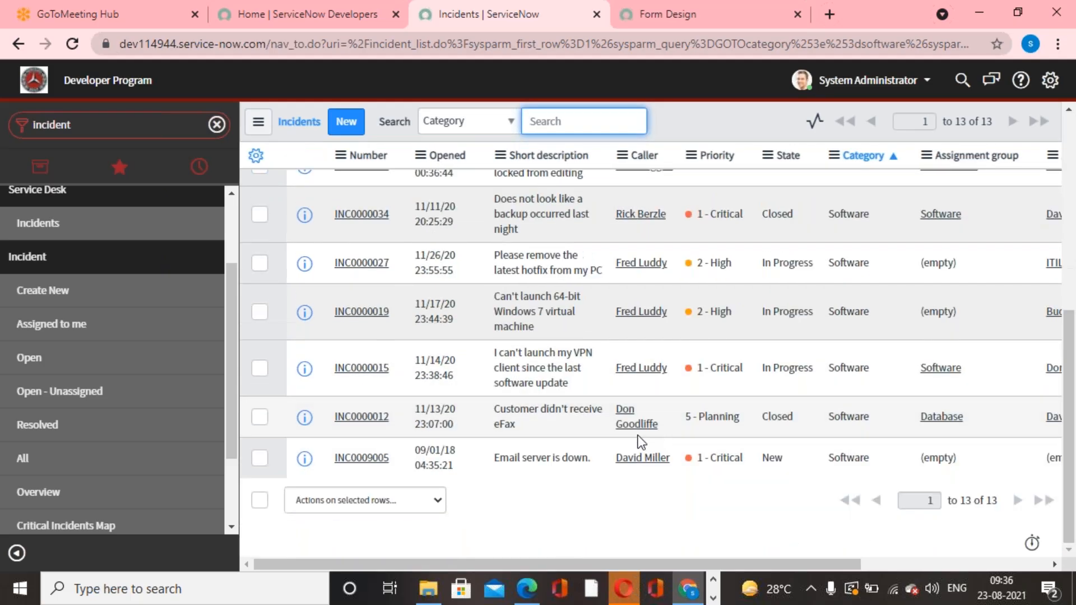
pyautogui.scroll(5, 641, 443)
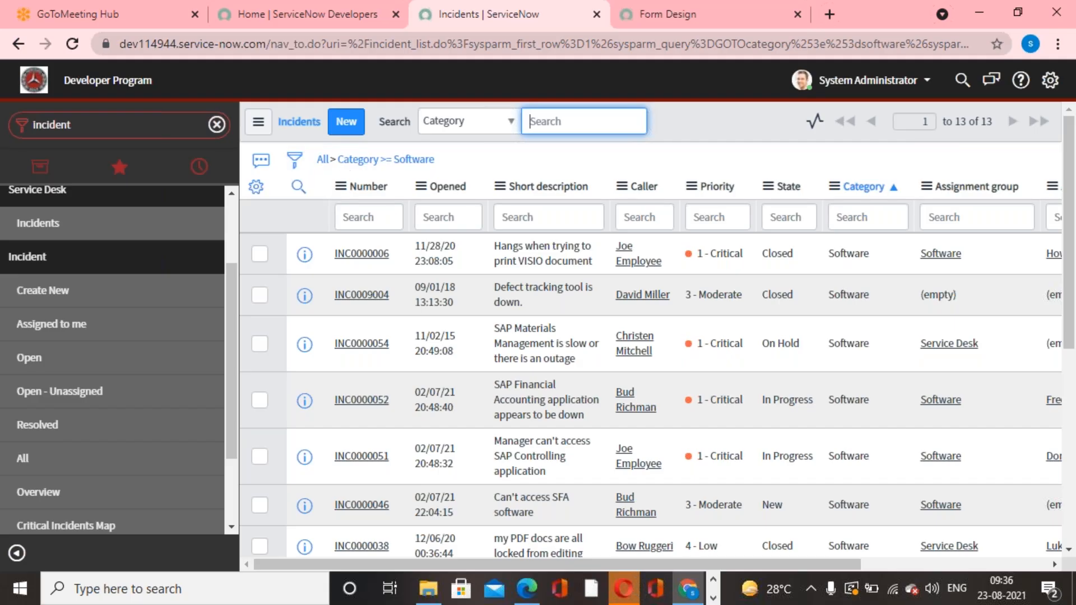
# Replace the Category condition in the incident list's filter builder with the condition Active is true.
pyautogui.click(293, 163)
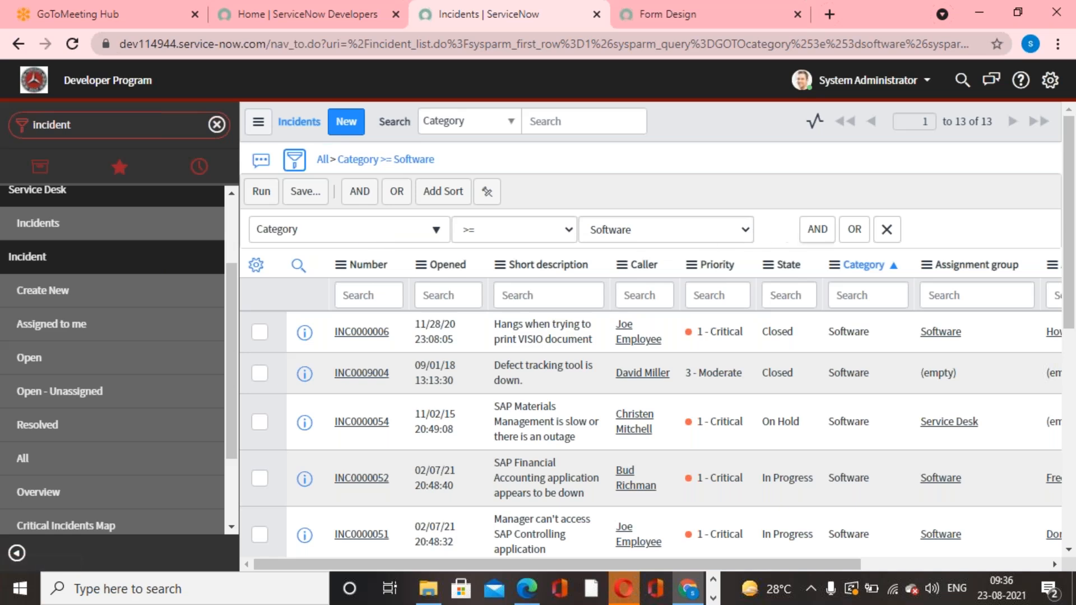
pyautogui.click(886, 230)
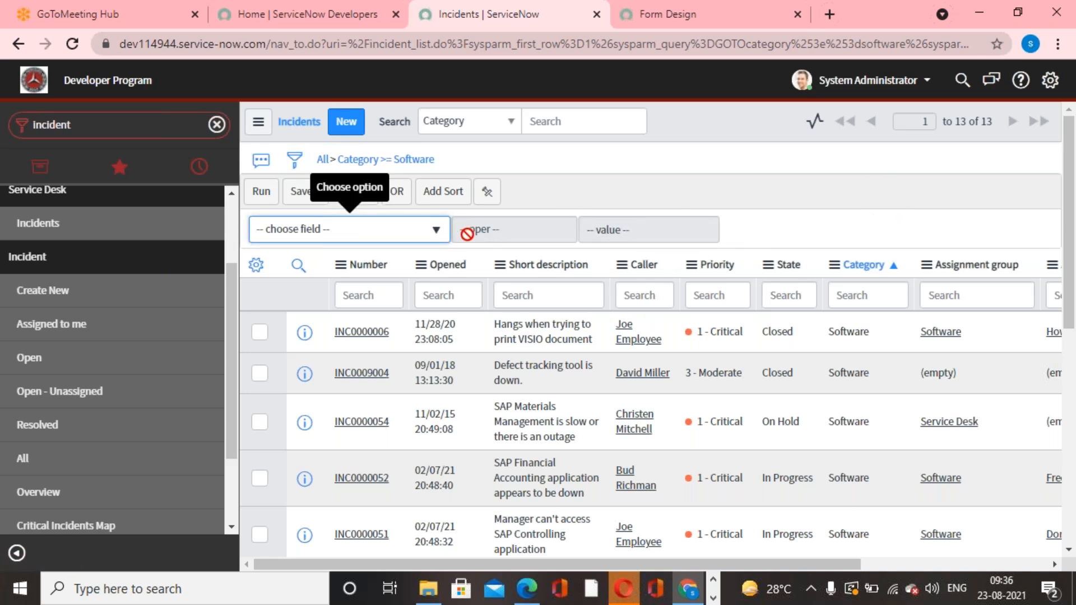
pyautogui.click(438, 232)
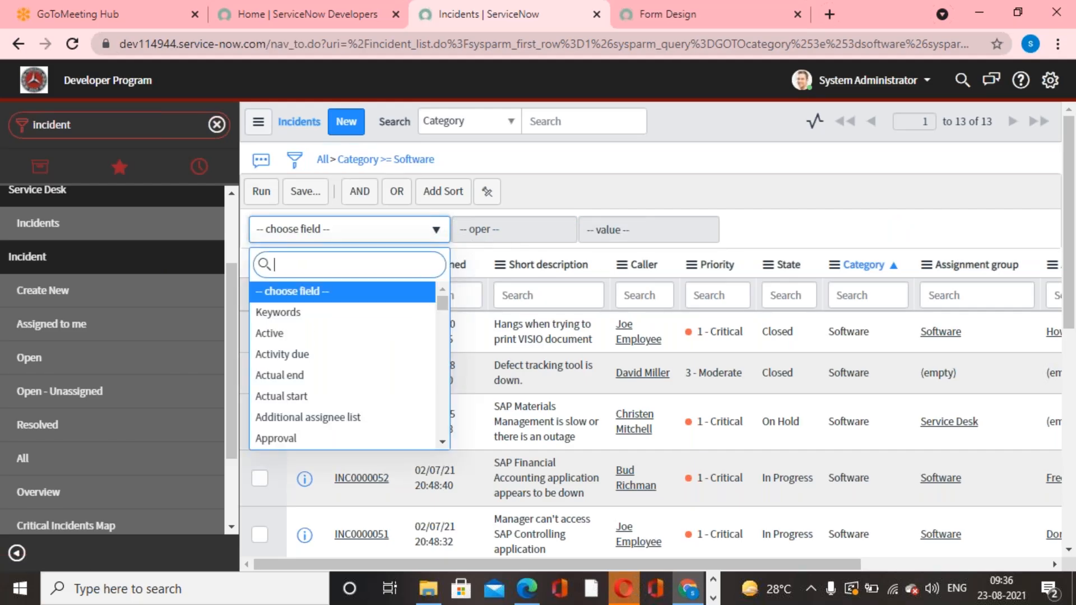
pyautogui.write('act')
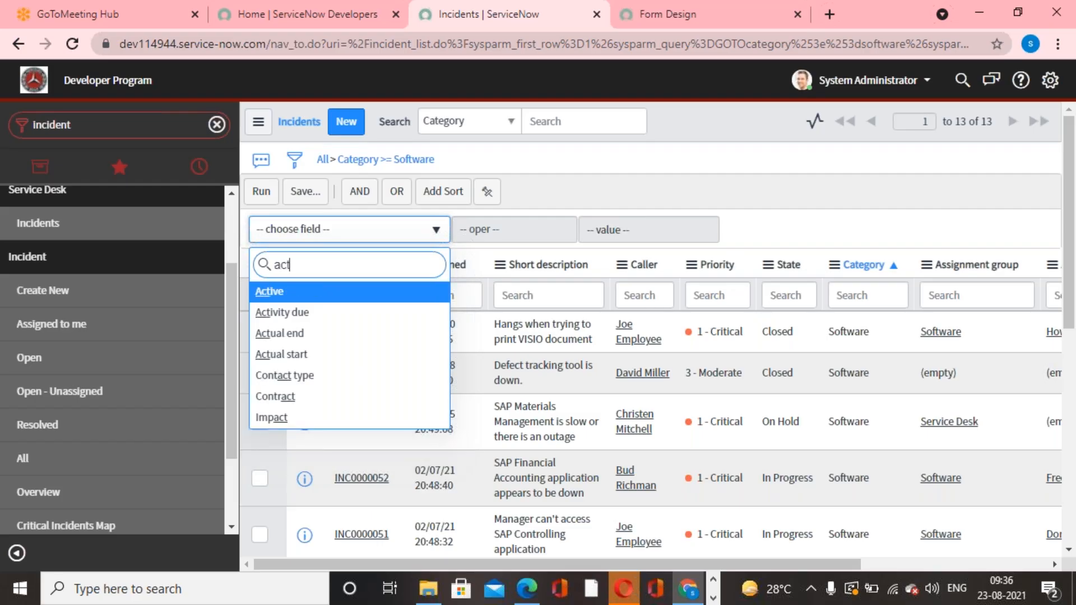
pyautogui.click(296, 297)
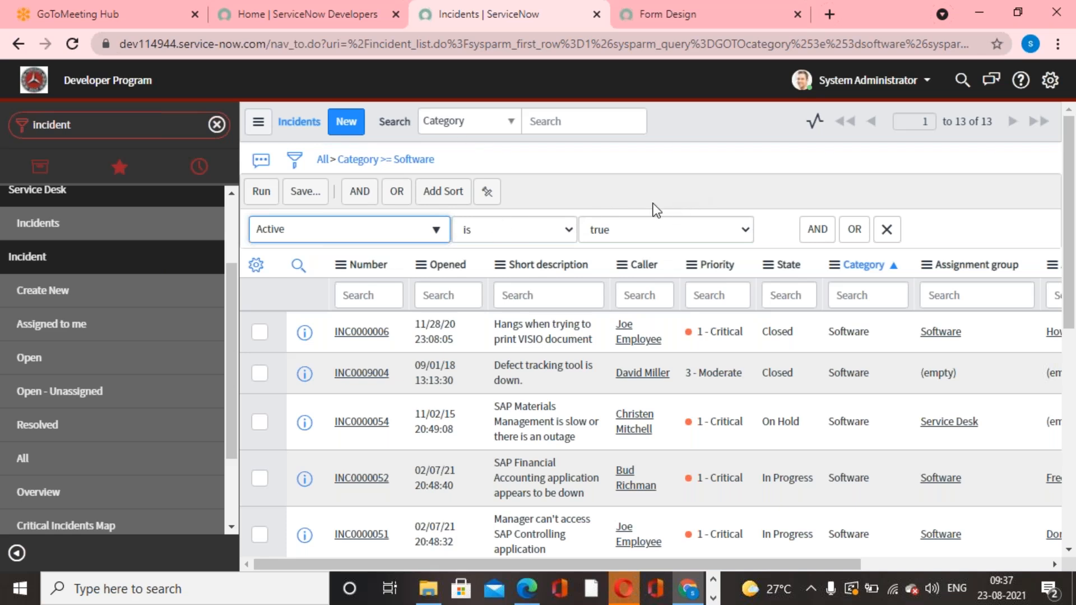
# Add an AND condition to the incident filter requiring Priority is 1 - Critical.
pyautogui.click(822, 229)
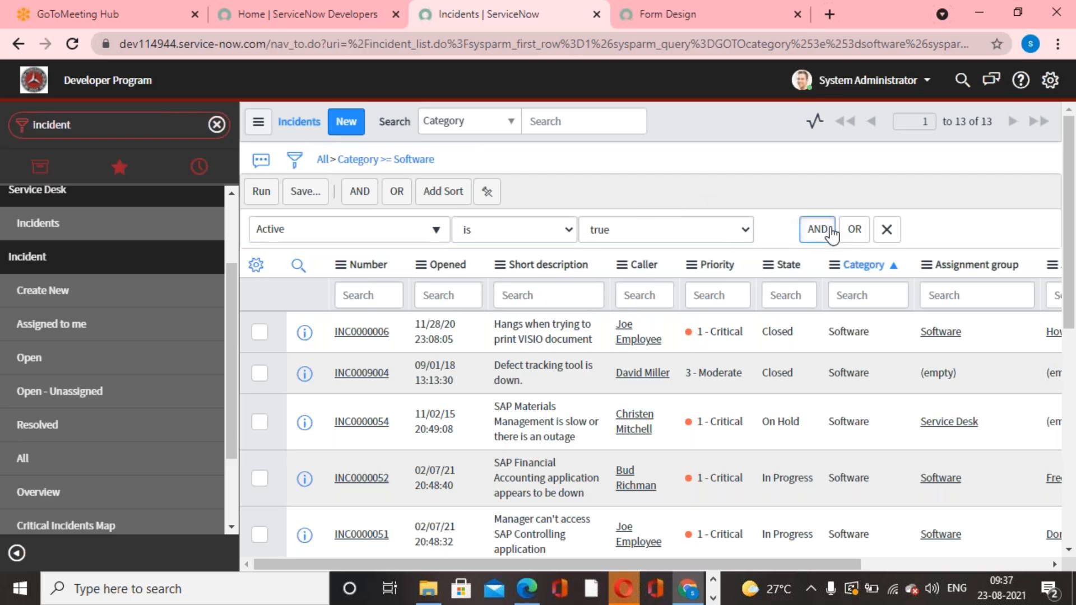
pyautogui.click(436, 290)
pyautogui.write('pr')
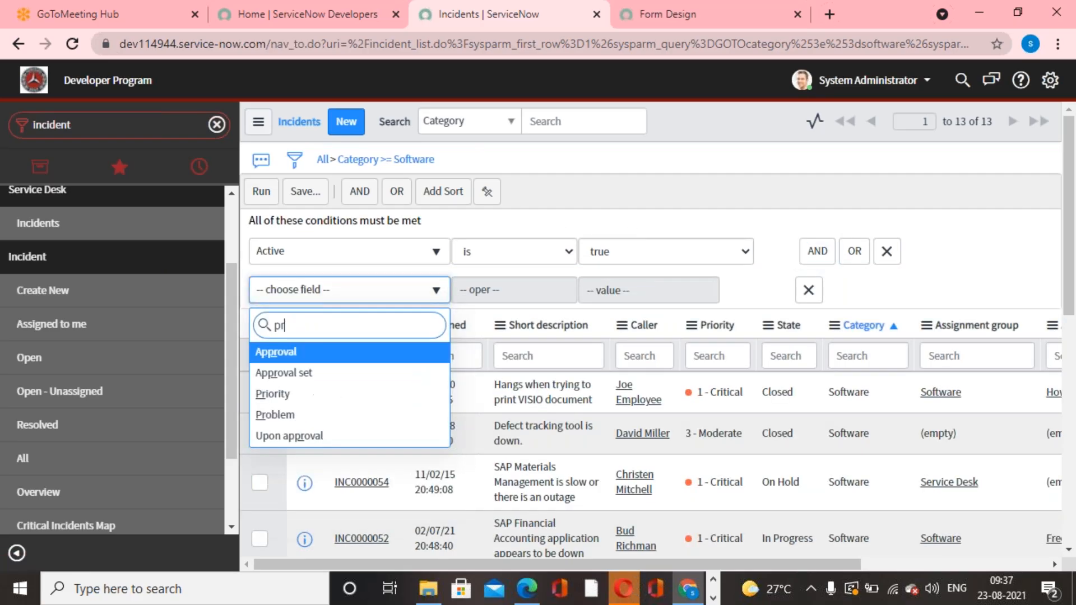
pyautogui.click(279, 396)
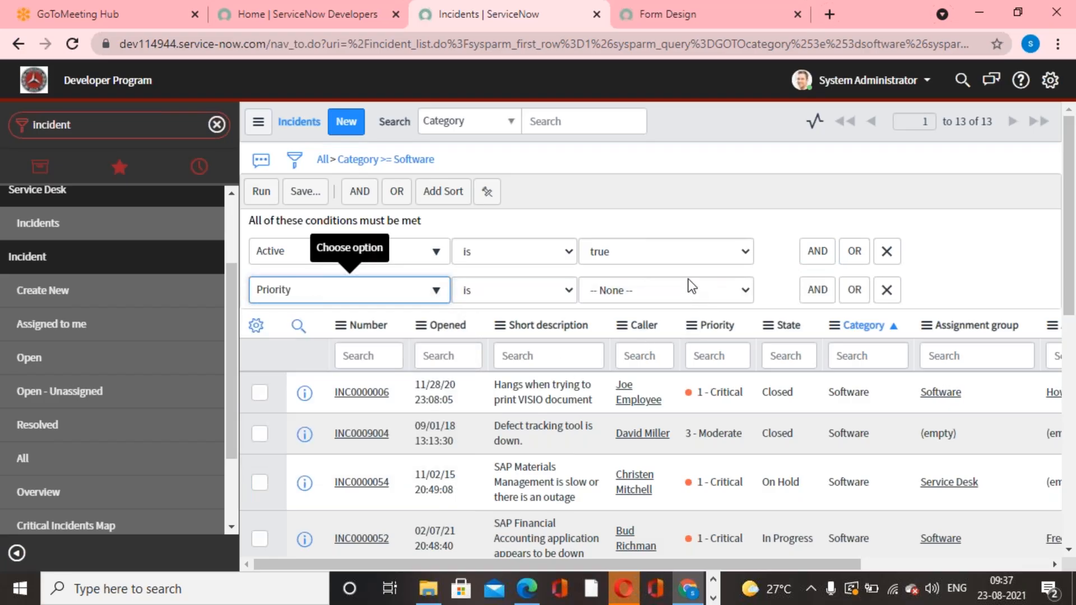
pyautogui.click(692, 287)
pyautogui.click(653, 326)
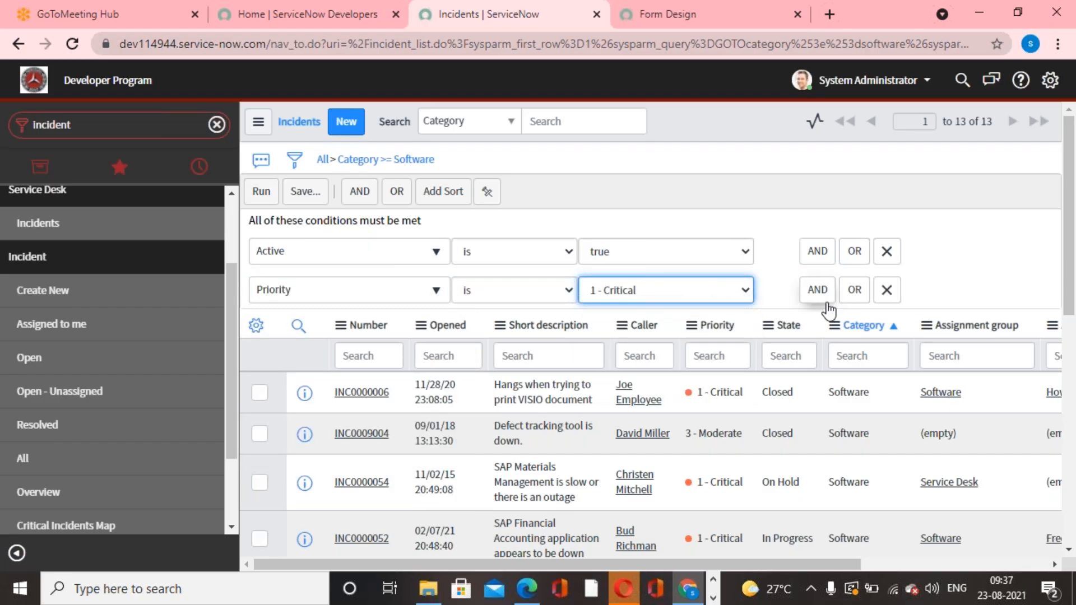
# Add an AND condition requiring Category is Network and run the filter on the incident list.
pyautogui.click(817, 290)
pyautogui.click(415, 330)
pyautogui.write('cate')
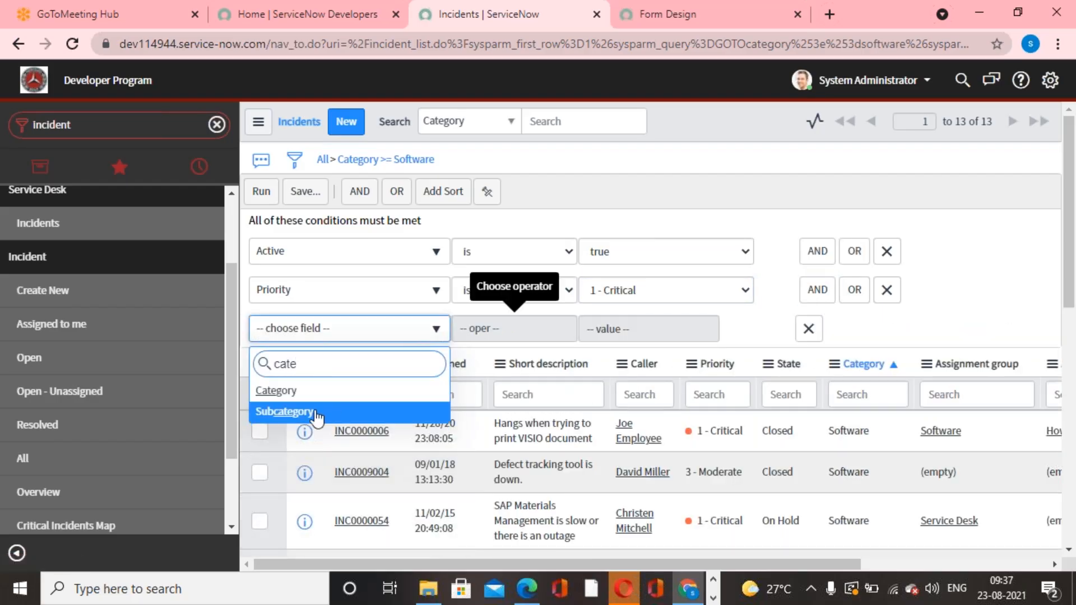
pyautogui.click(311, 392)
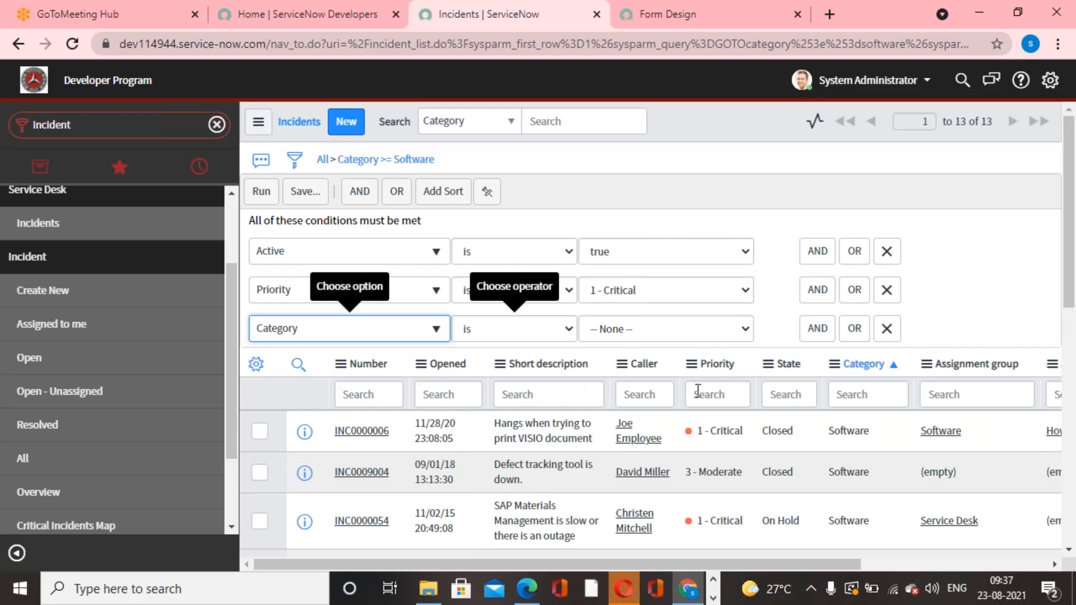
pyautogui.click(697, 330)
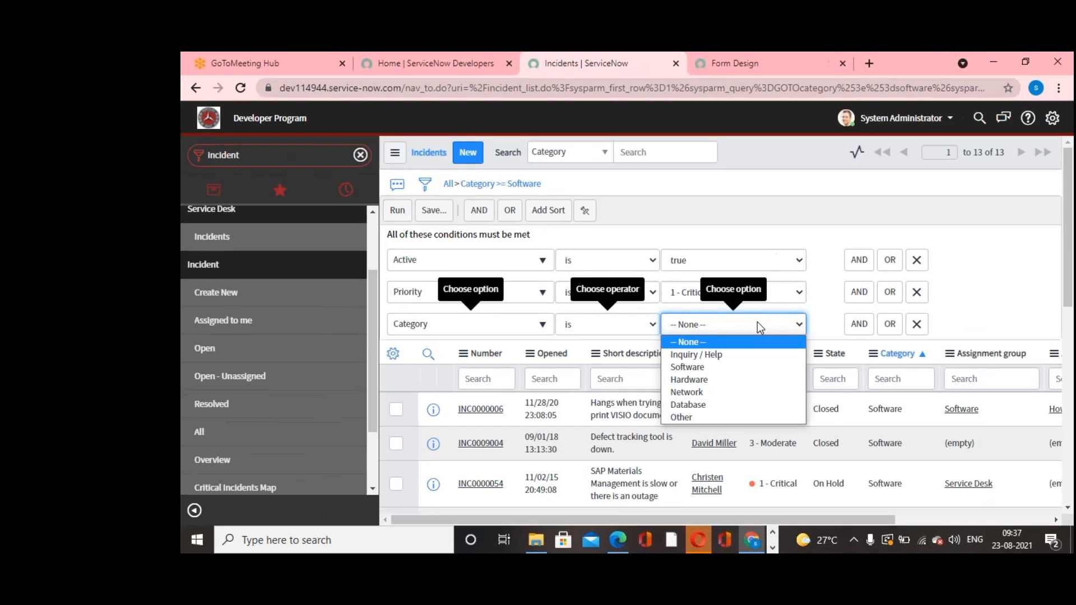
pyautogui.click(691, 394)
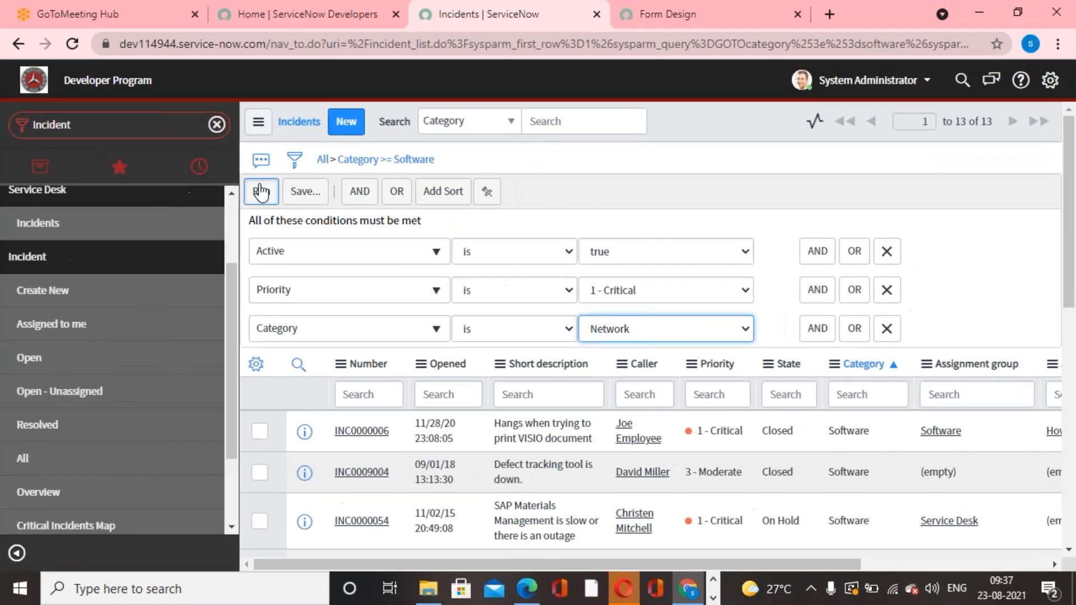
pyautogui.click(397, 210)
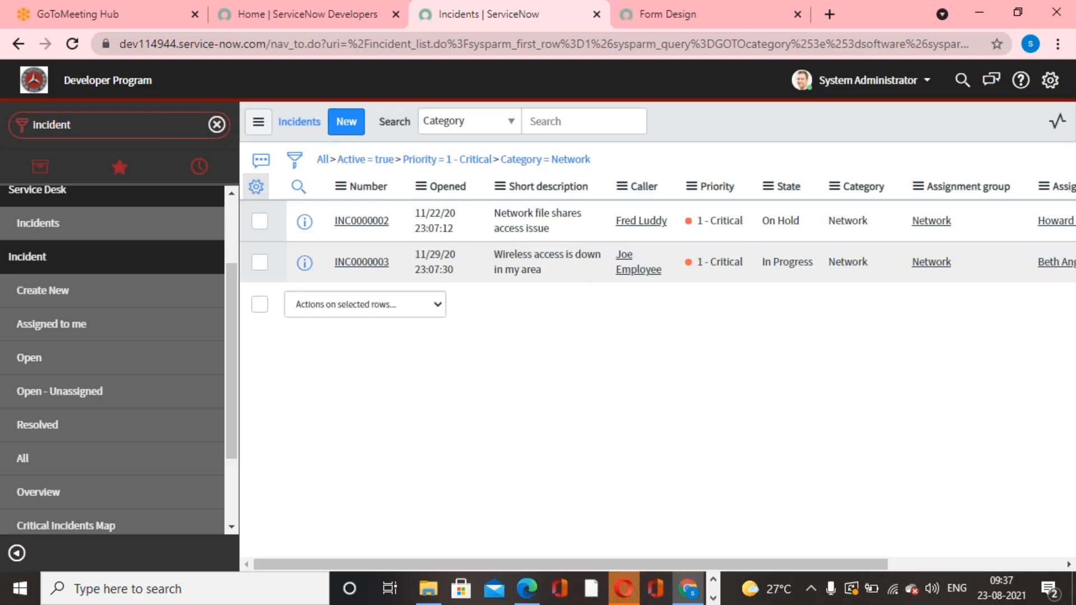
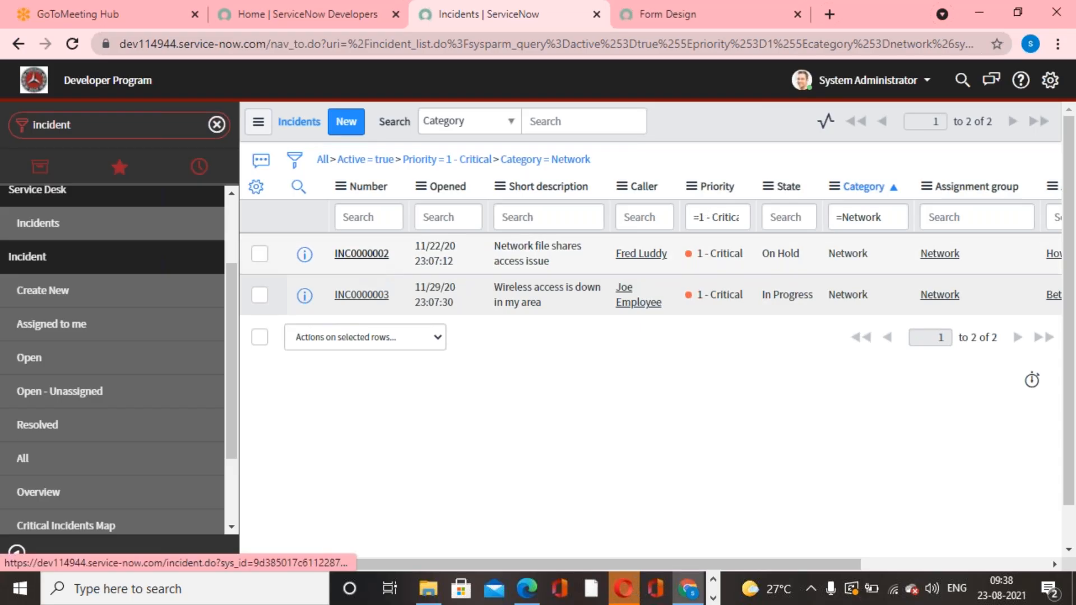
# Open incident INC0000002 and examine the choices offered by its Category field.
pyautogui.click(361, 254)
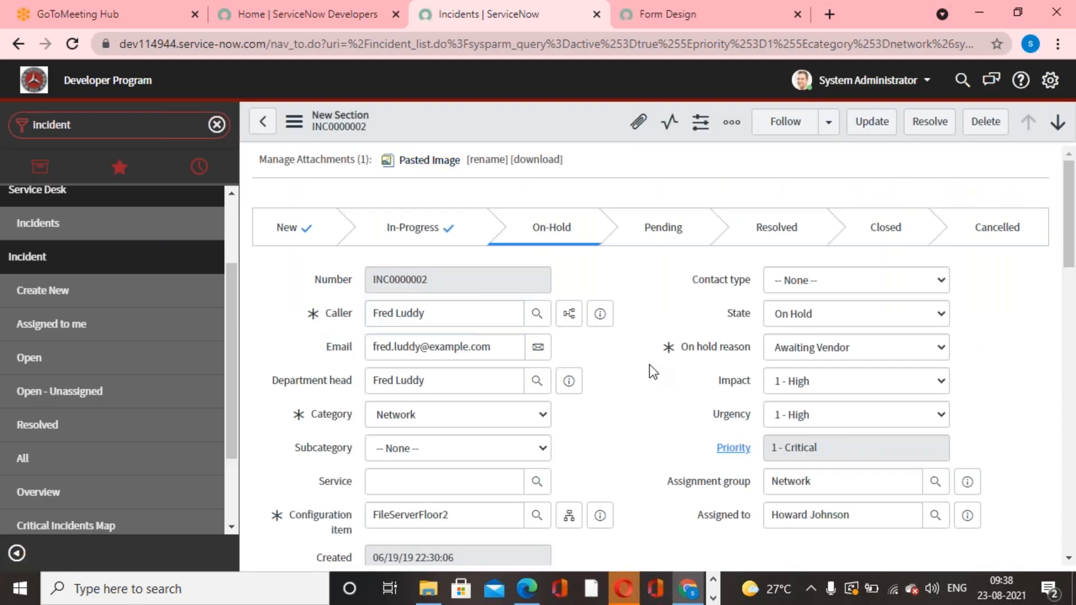
pyautogui.click(544, 416)
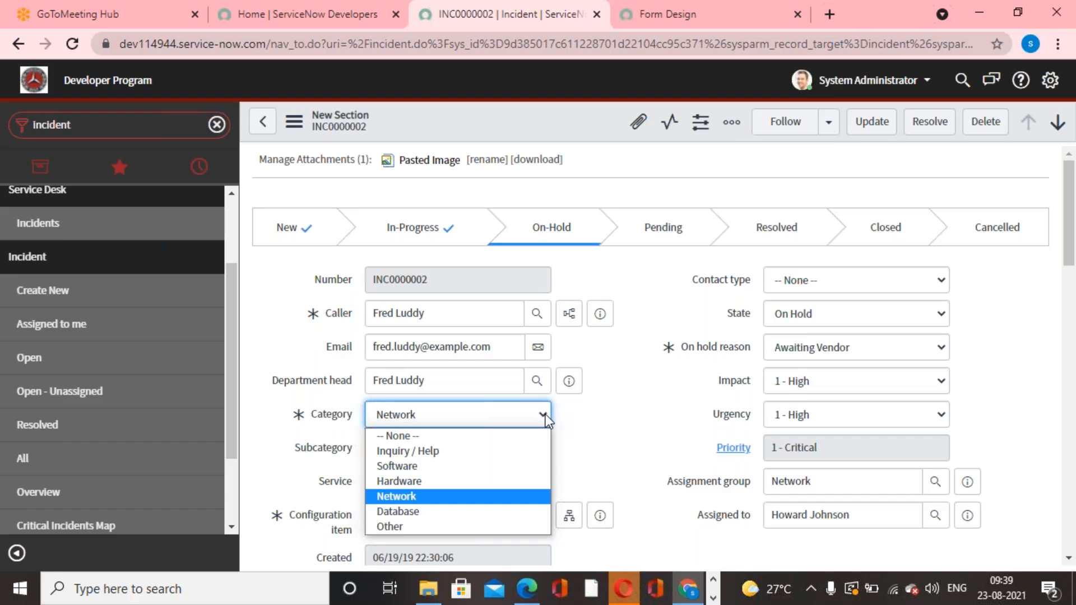
pyautogui.click(590, 399)
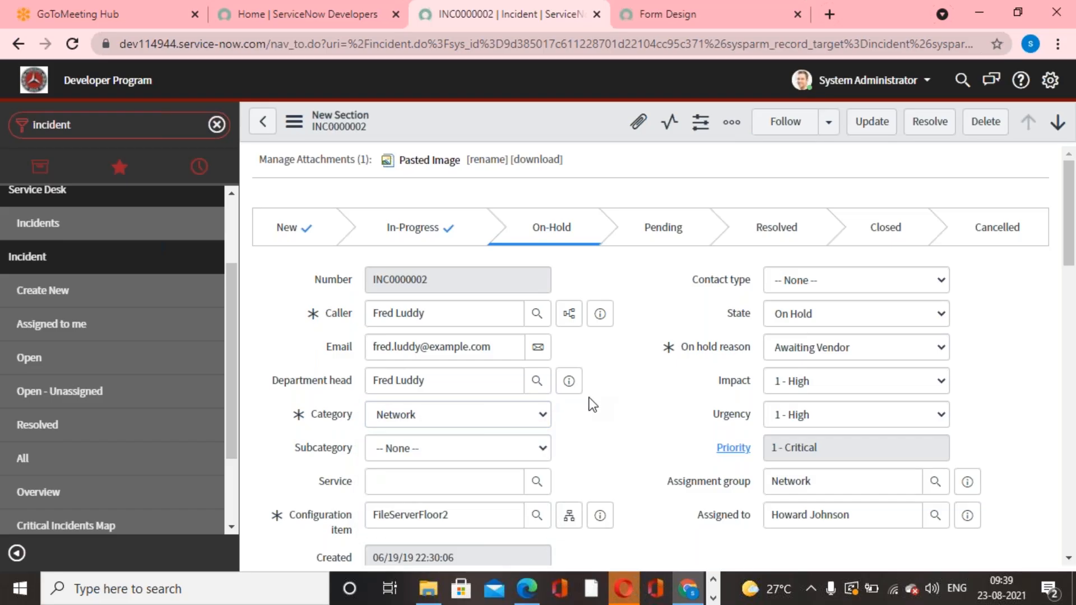
pyautogui.click(545, 418)
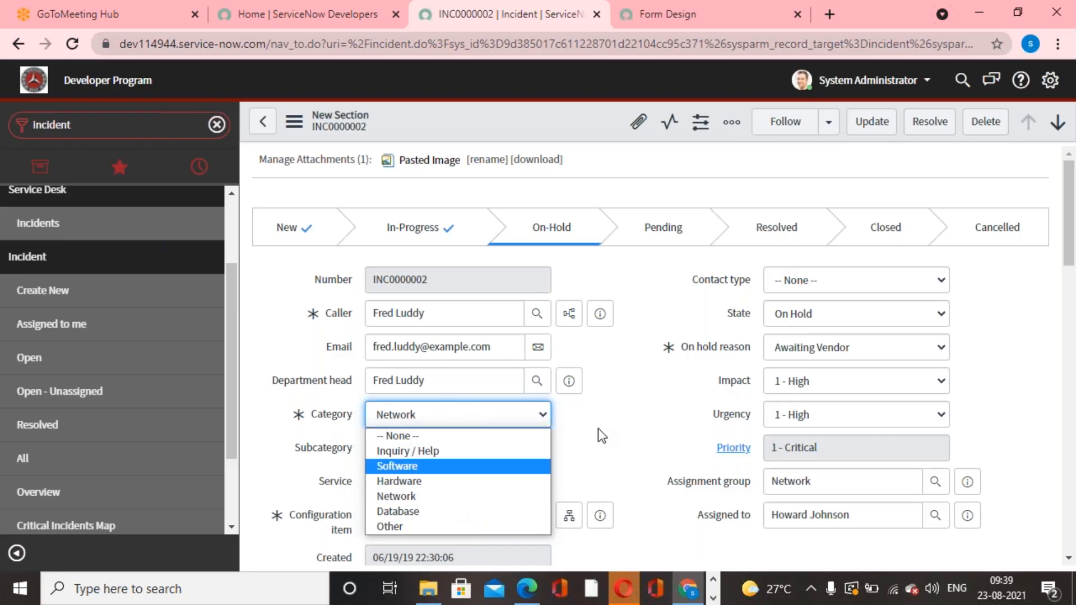
pyautogui.click(667, 388)
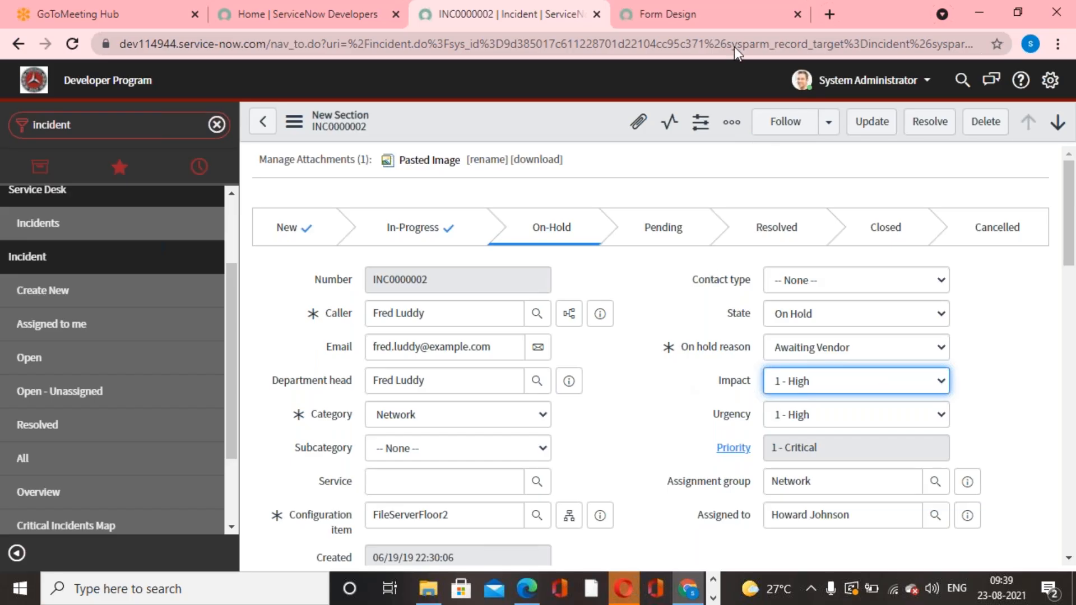
pyautogui.click(722, 23)
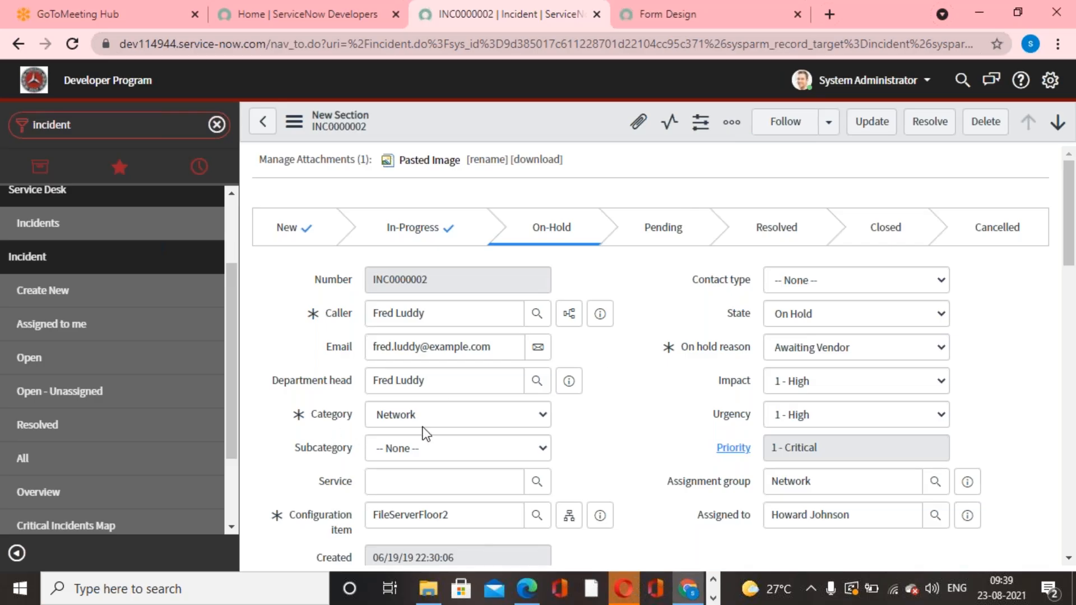
pyautogui.click(448, 416)
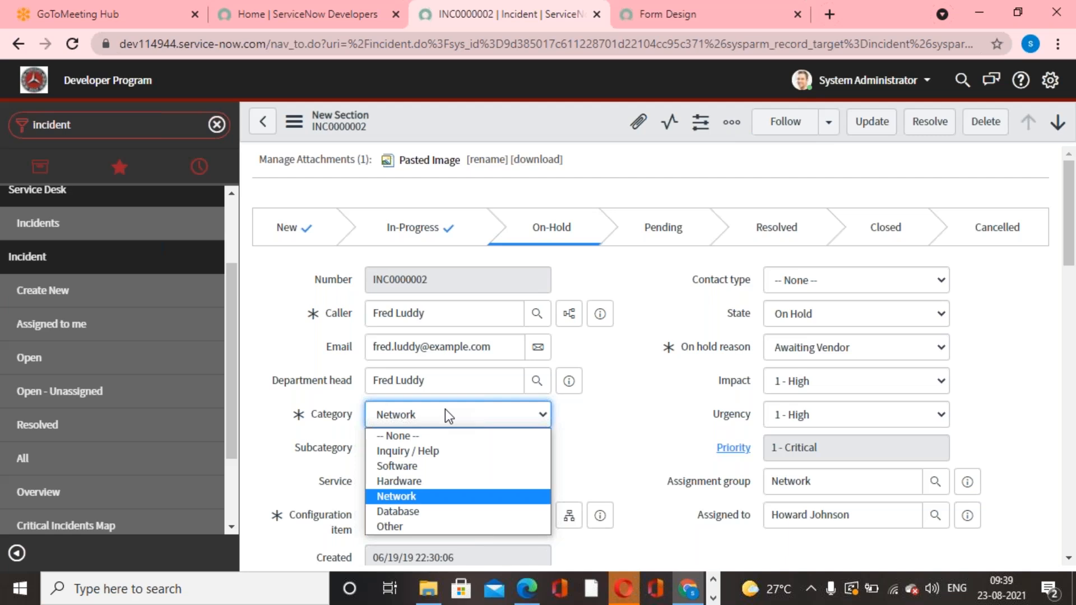
pyautogui.click(618, 356)
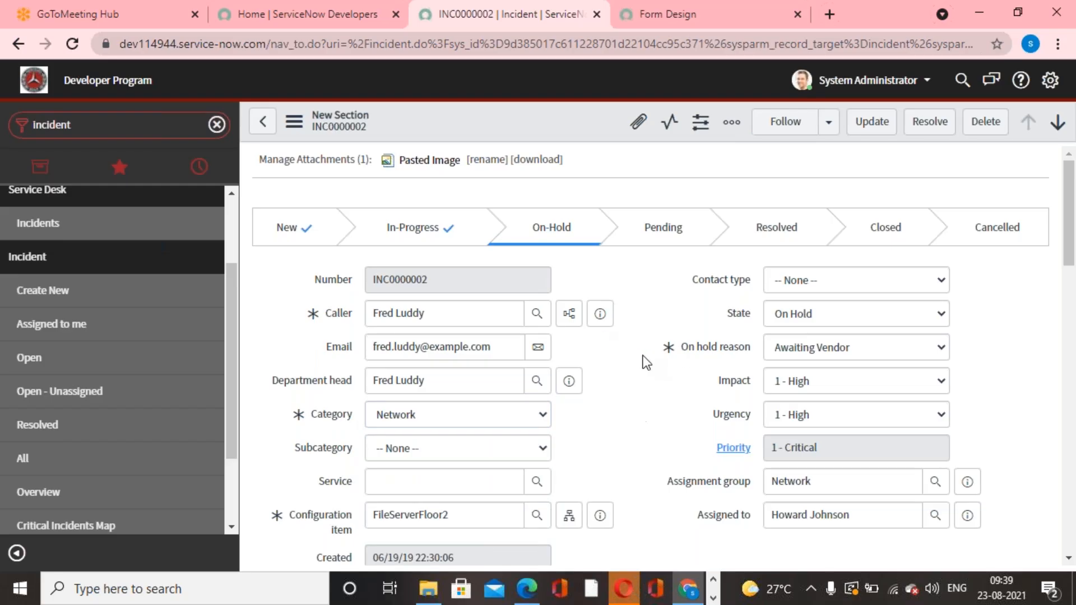
# Show all incidents and start a filter with the condition Active is true.
pyautogui.click(79, 458)
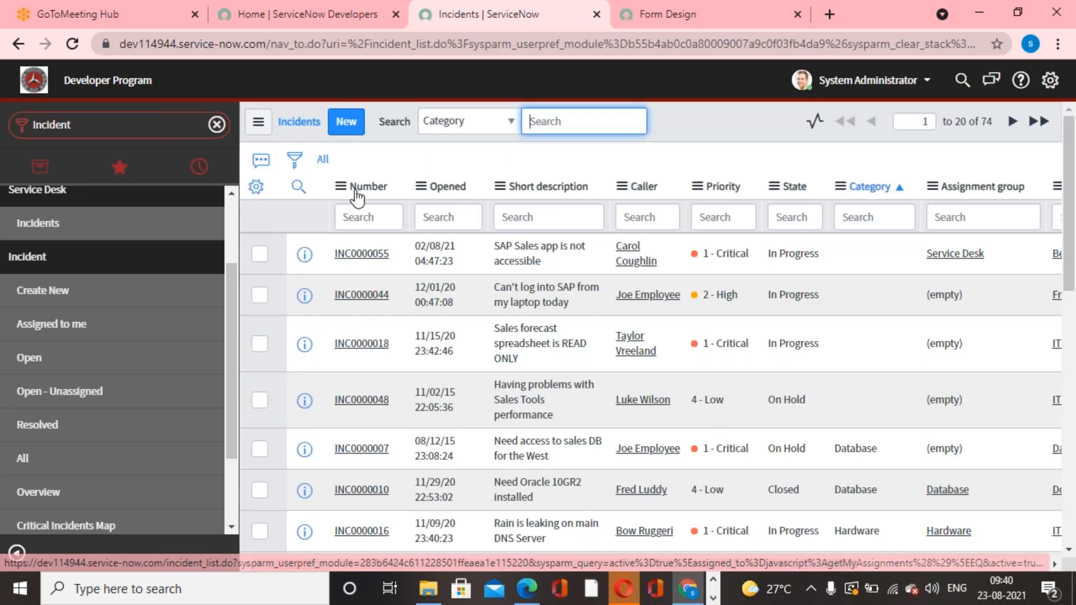
pyautogui.click(288, 169)
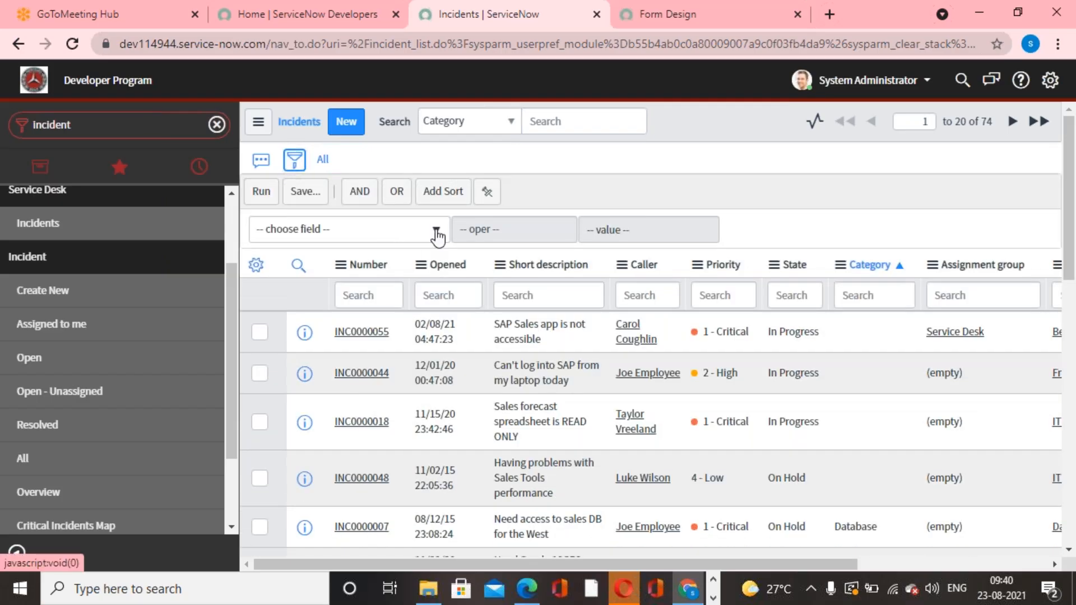
pyautogui.click(436, 232)
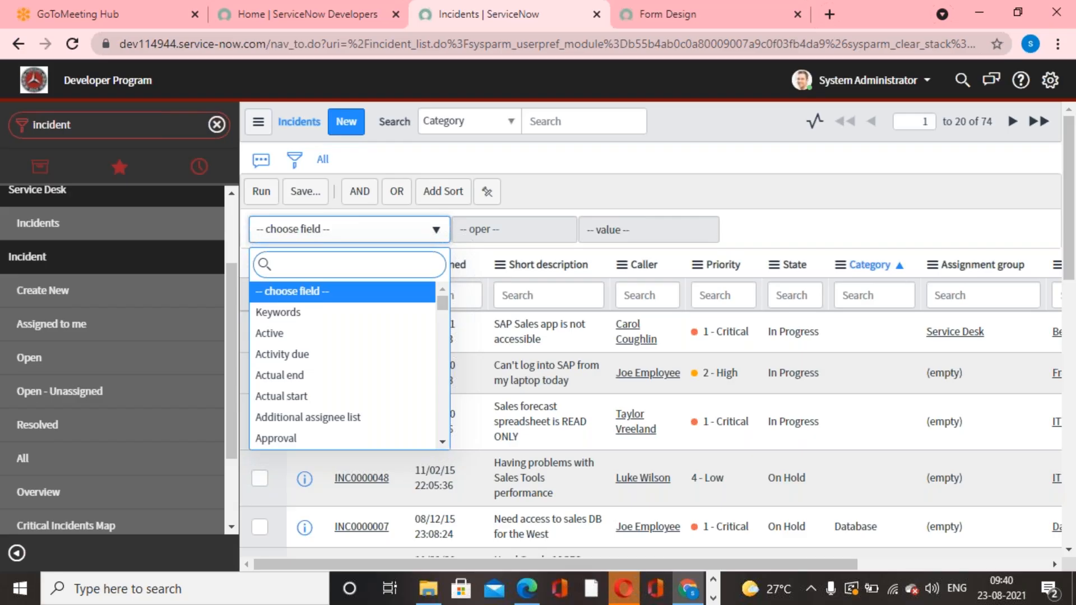
pyautogui.click(551, 204)
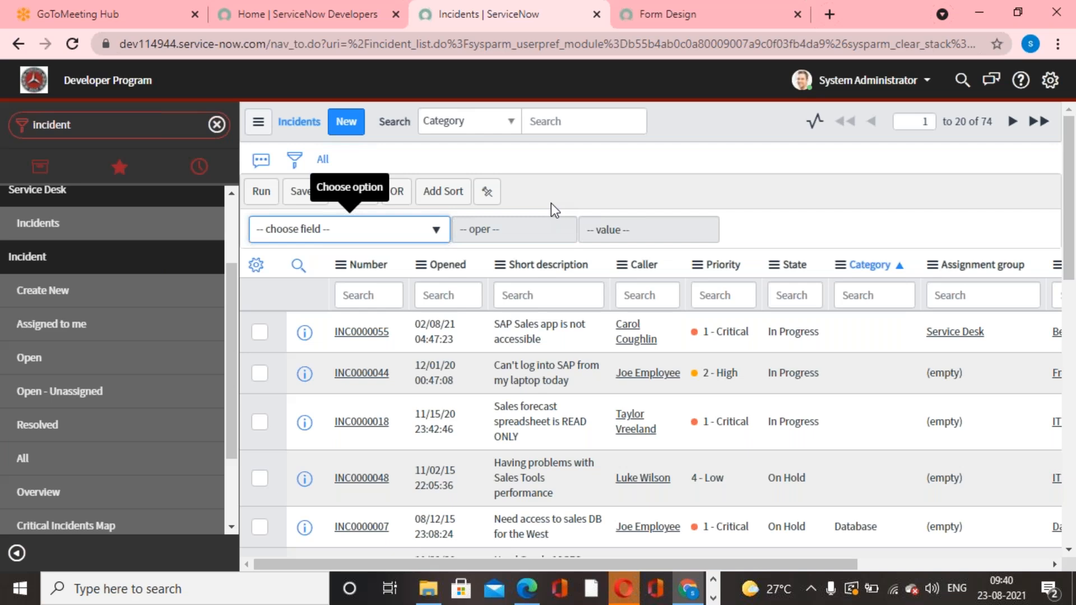
pyautogui.click(436, 230)
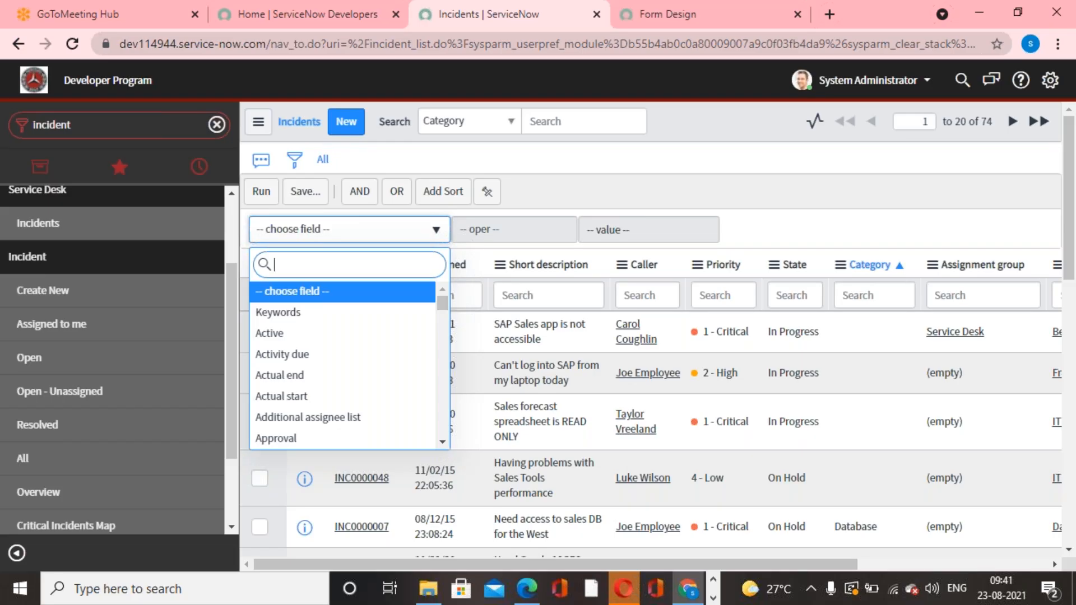
pyautogui.write('activ')
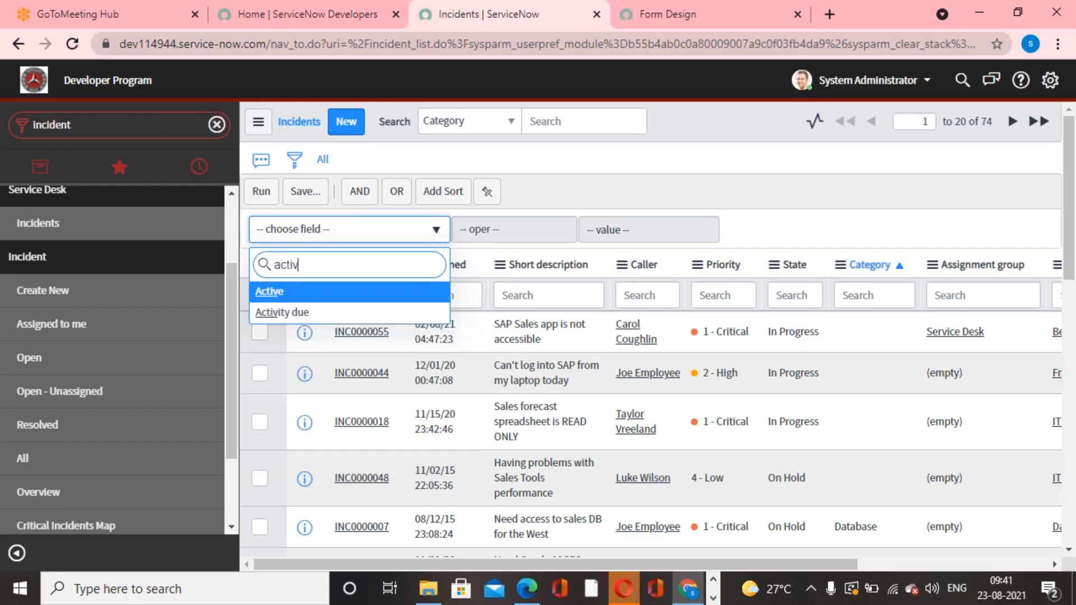
pyautogui.write('e')
pyautogui.click(287, 291)
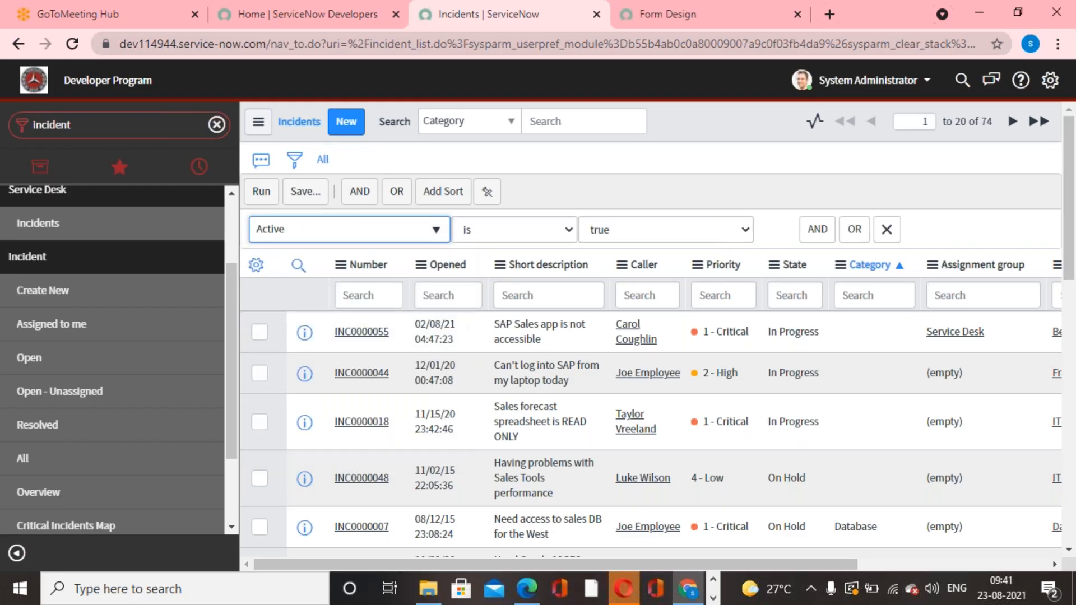
# Add an AND condition requiring Priority is 1 - Critical and run the filter on the incident list.
pyautogui.click(818, 230)
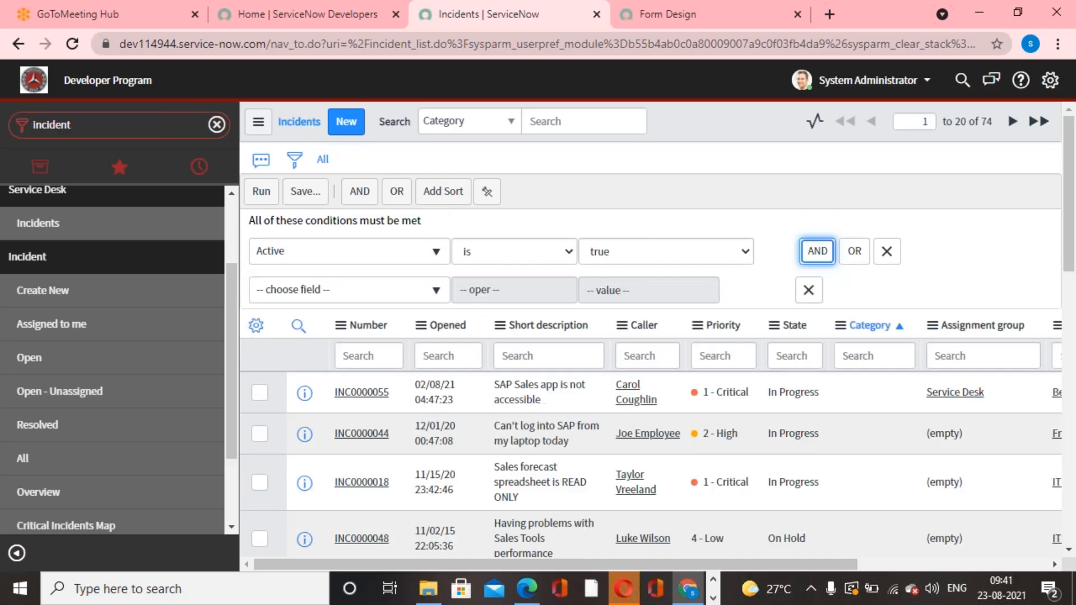
pyautogui.click(437, 290)
pyautogui.write('pr')
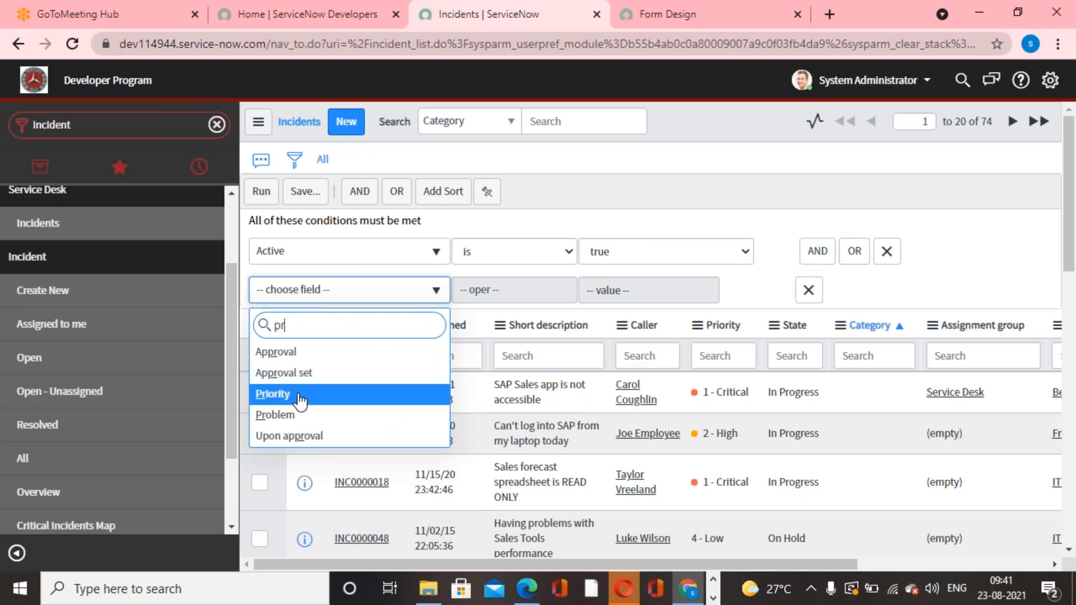
pyautogui.click(320, 388)
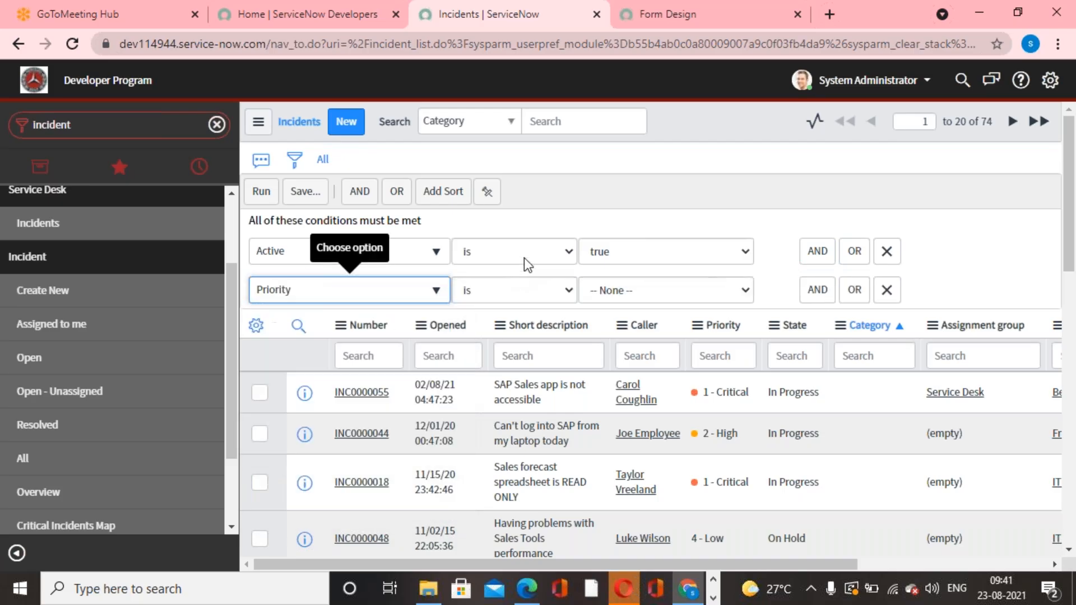
pyautogui.click(695, 290)
pyautogui.click(648, 329)
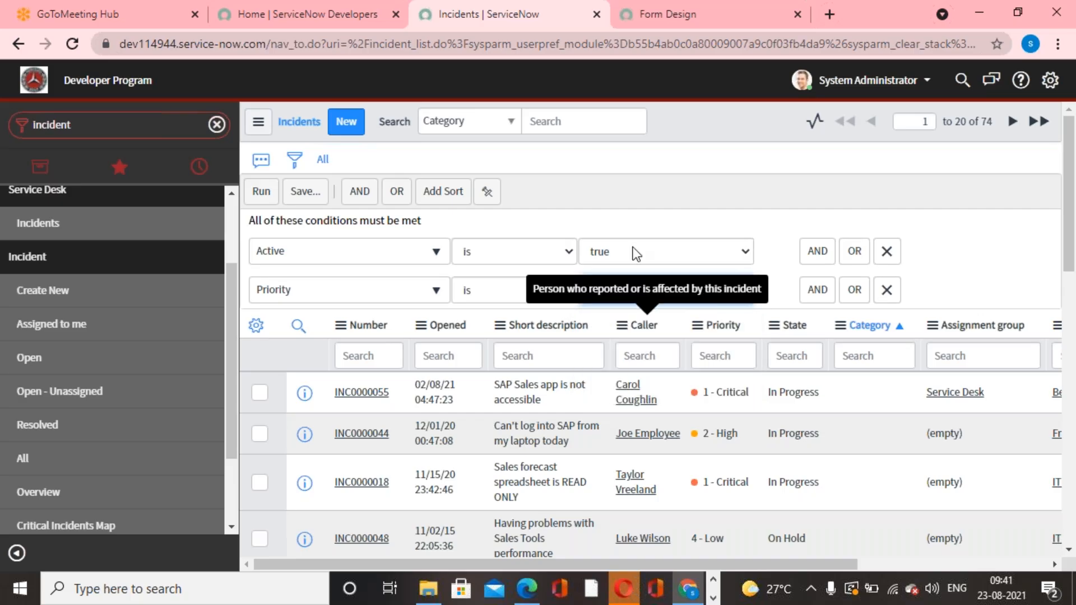
pyautogui.click(261, 193)
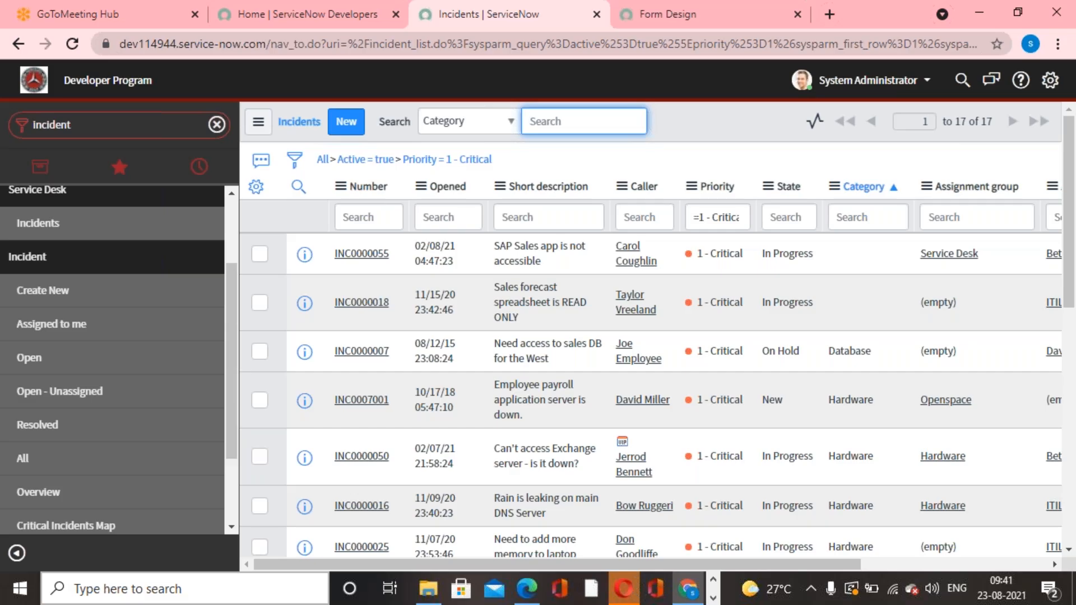
pyautogui.click(731, 22)
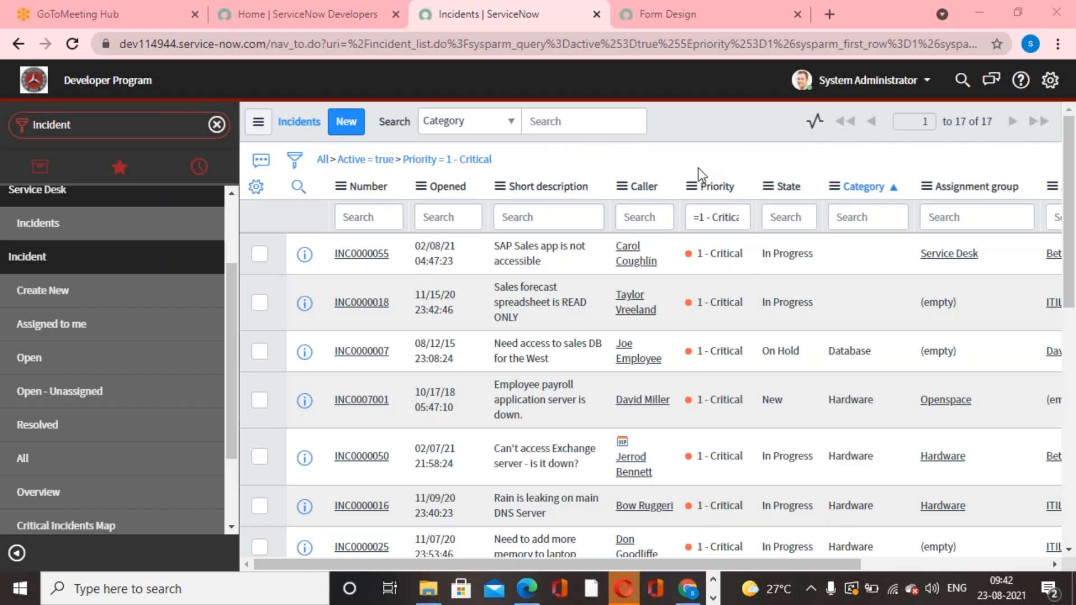
# Reopen the incident filter conditions and add an empty AND condition below Priority, ready for choosing its field.
pyautogui.click(298, 162)
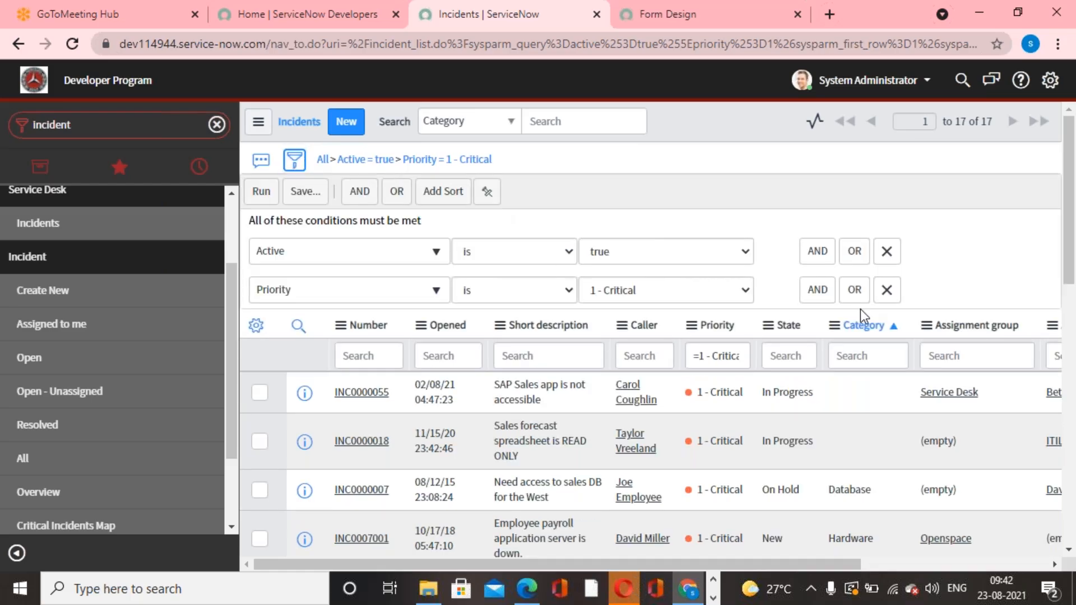
pyautogui.click(818, 289)
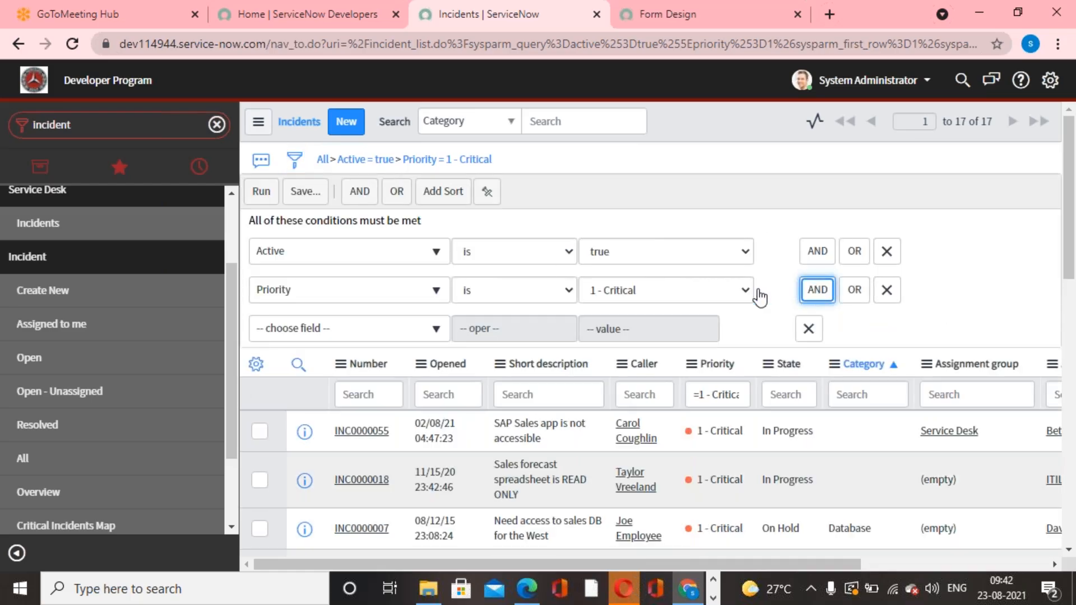
pyautogui.click(401, 331)
pyautogui.write('sof')
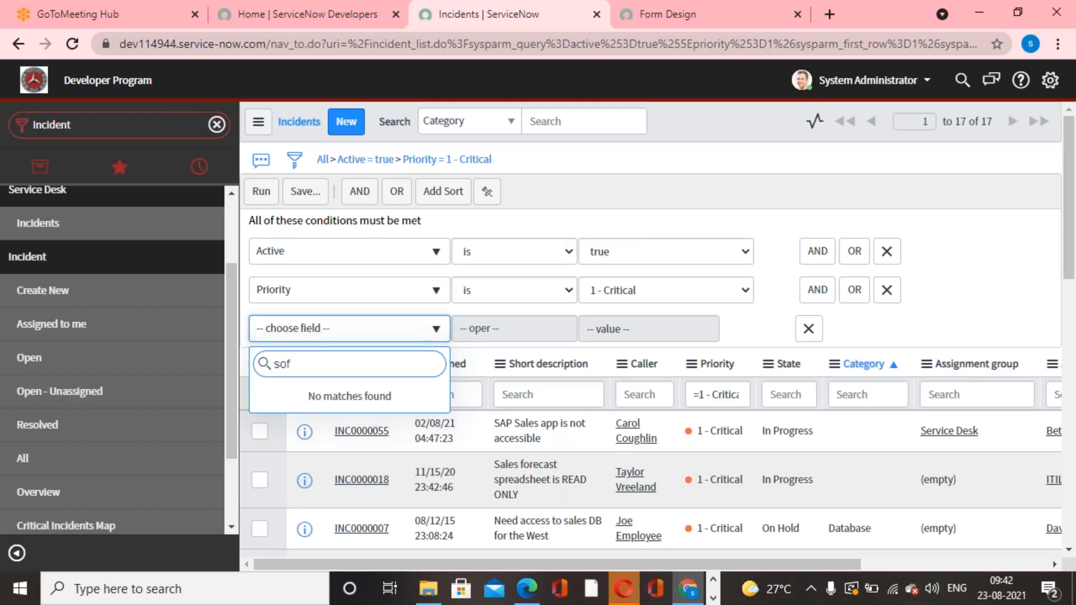
pyautogui.press('BackSpace')
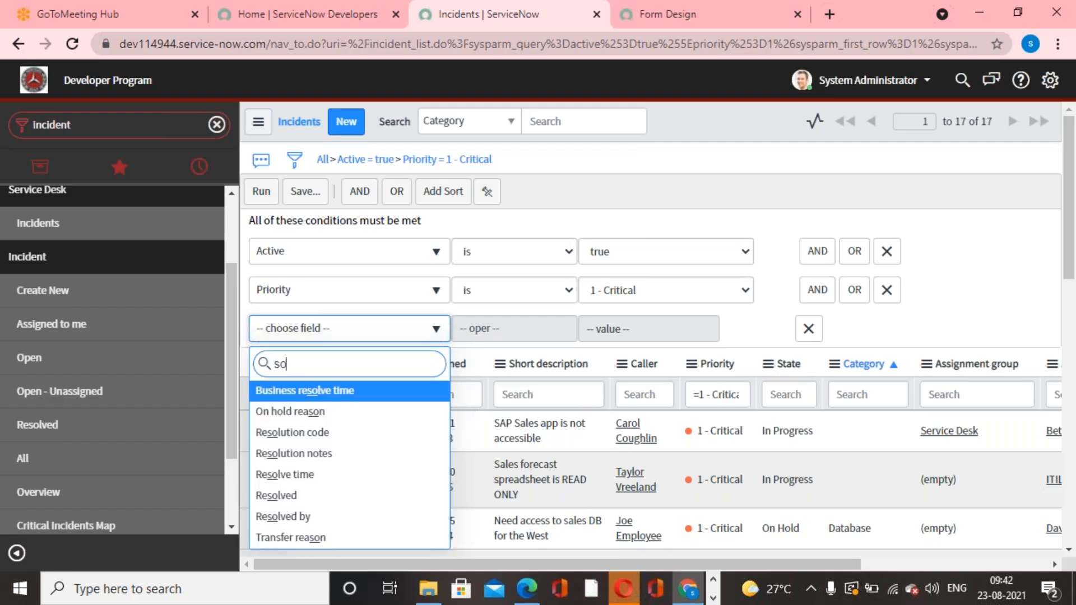
pyautogui.write('t')
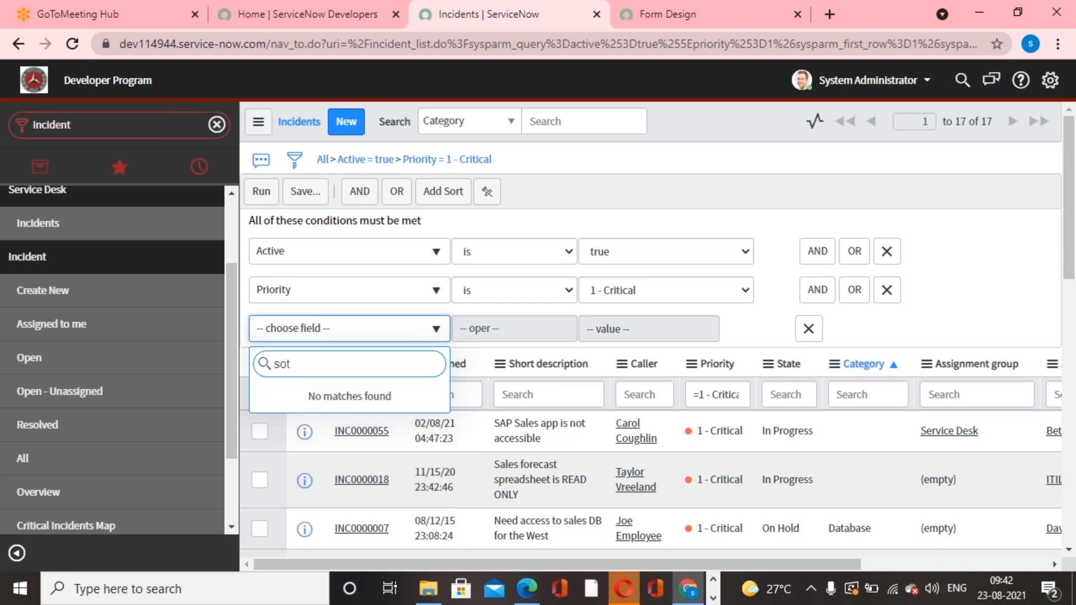
pyautogui.press('BackSpace')
pyautogui.write('ft')
pyautogui.press('BackSpace')
pyautogui.press('BackSpace')
pyautogui.press('BackSpace')
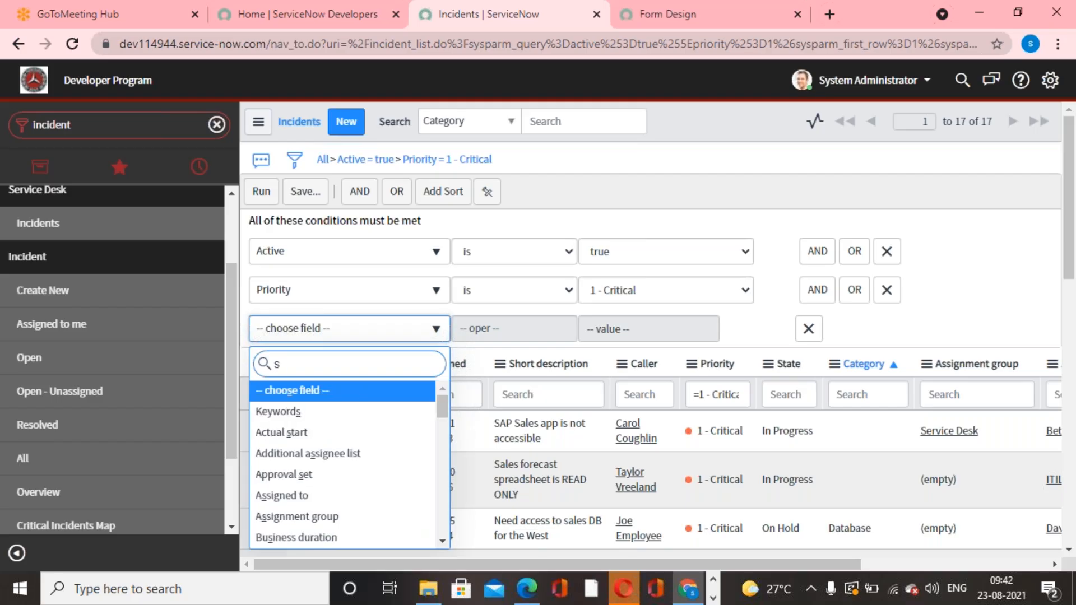
pyautogui.press('BackSpace')
# Set the new filter condition to Category is Software and run the filter on the incident list.
pyautogui.write('ca')
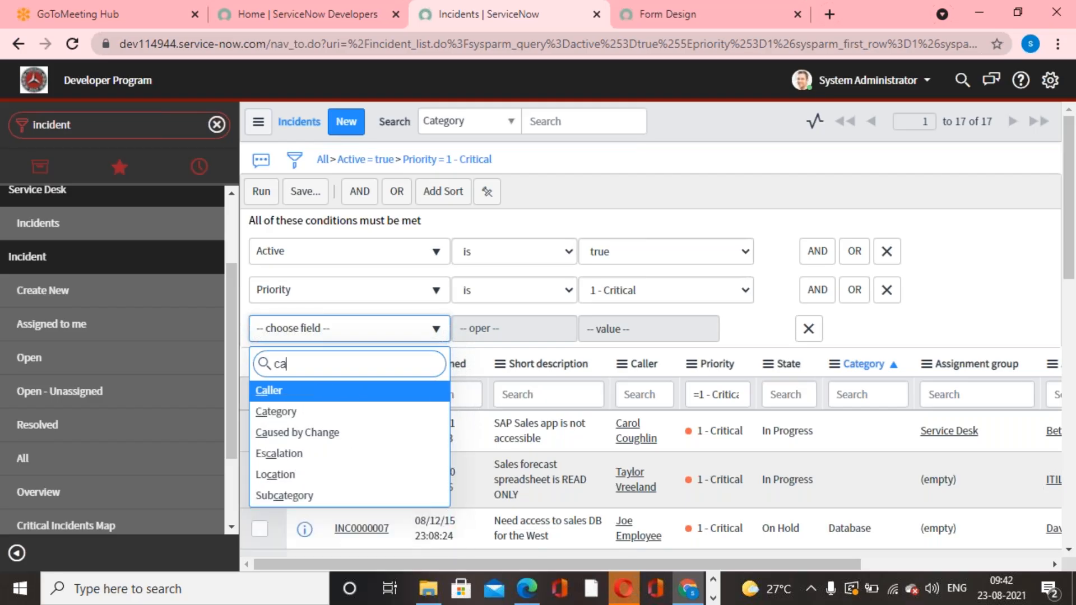
pyautogui.write('te')
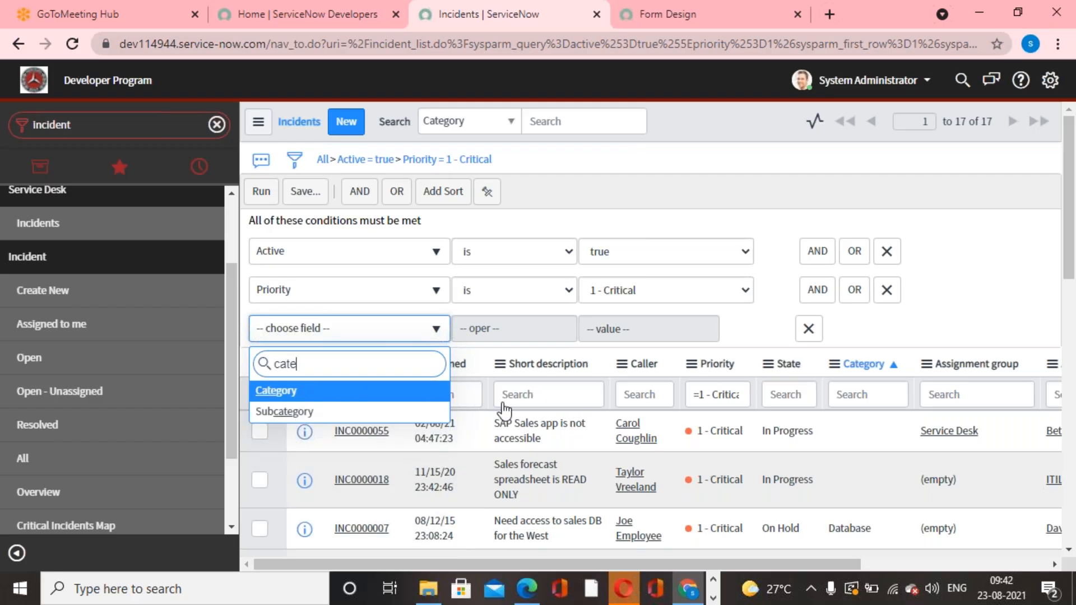
pyautogui.press('Return')
pyautogui.click(687, 327)
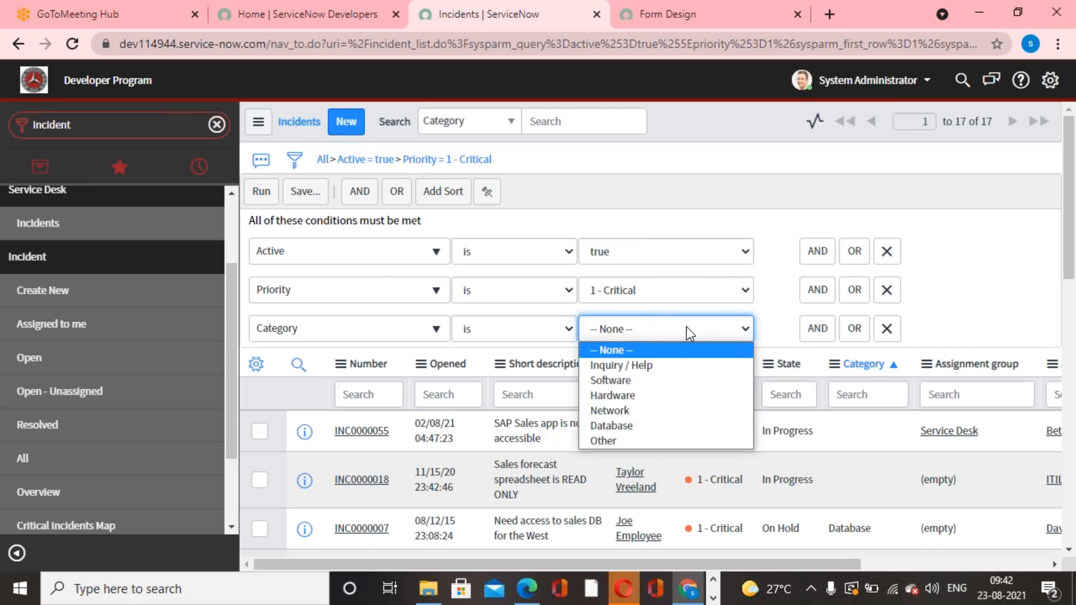
pyautogui.click(645, 380)
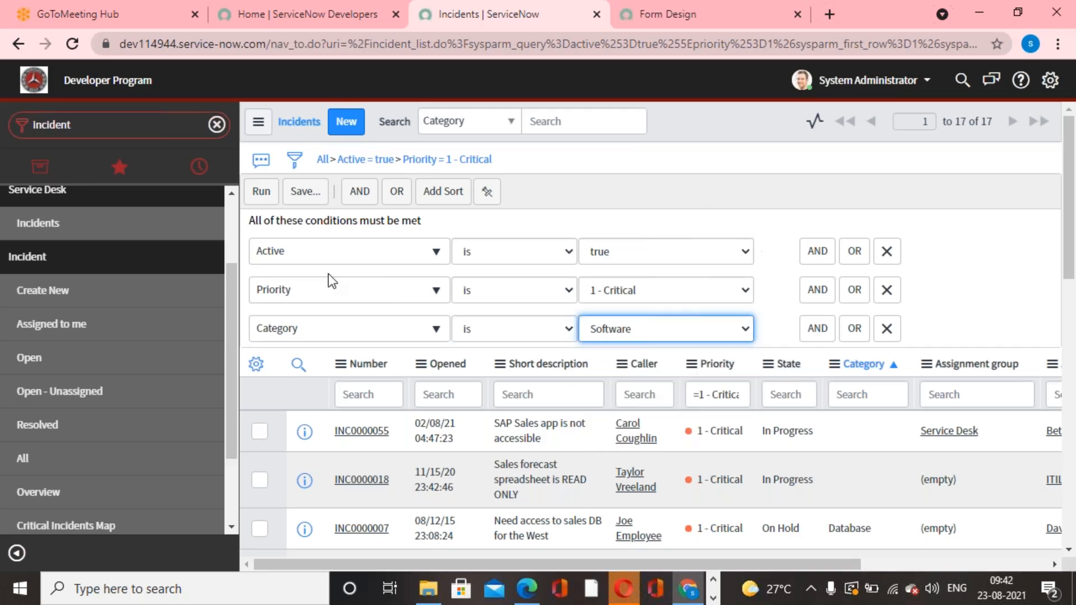
pyautogui.click(265, 192)
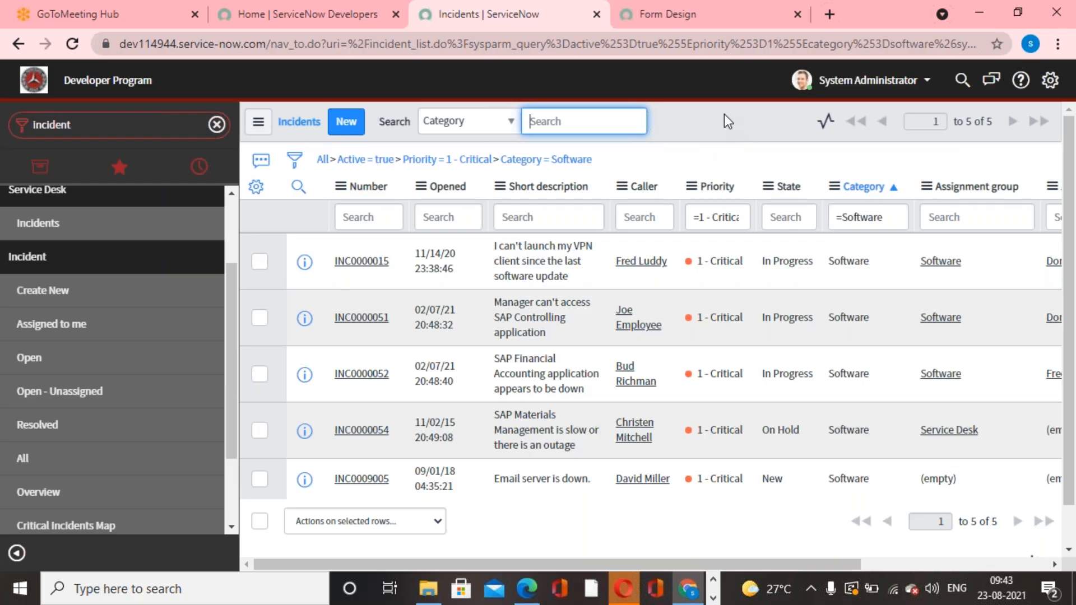
# Remove the Category condition and then all remaining conditions from the incident list, and open the empty filter builder.
pyautogui.click(495, 161)
pyautogui.click(548, 163)
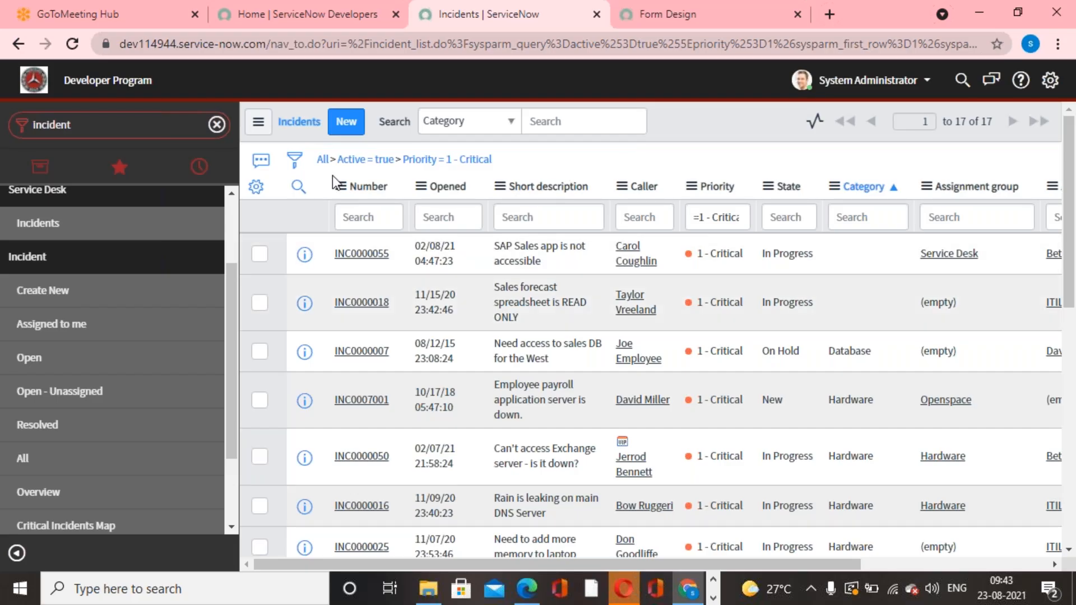
pyautogui.click(323, 160)
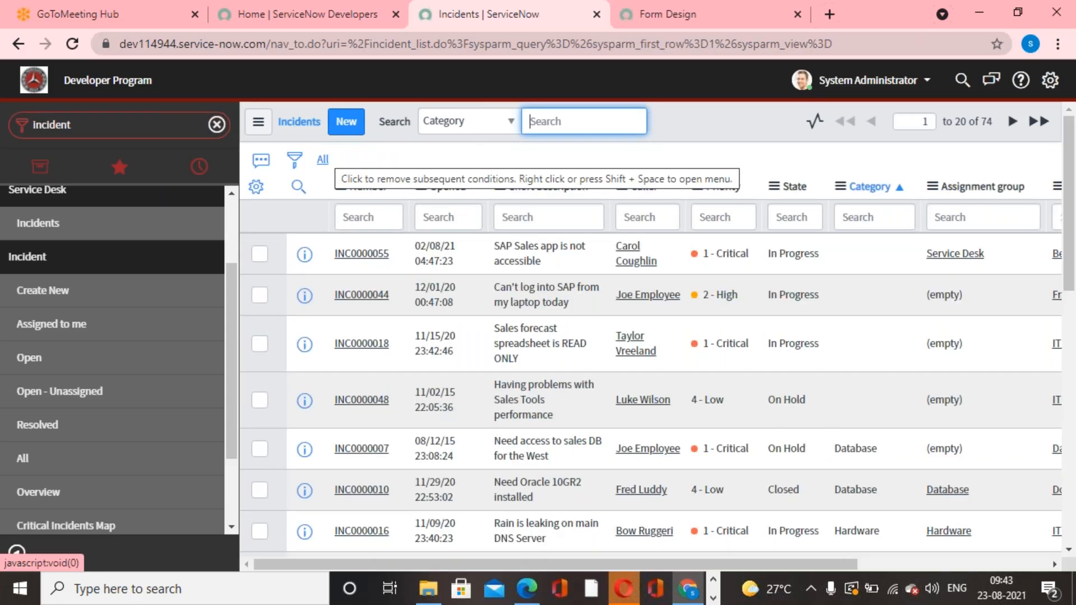
pyautogui.click(292, 164)
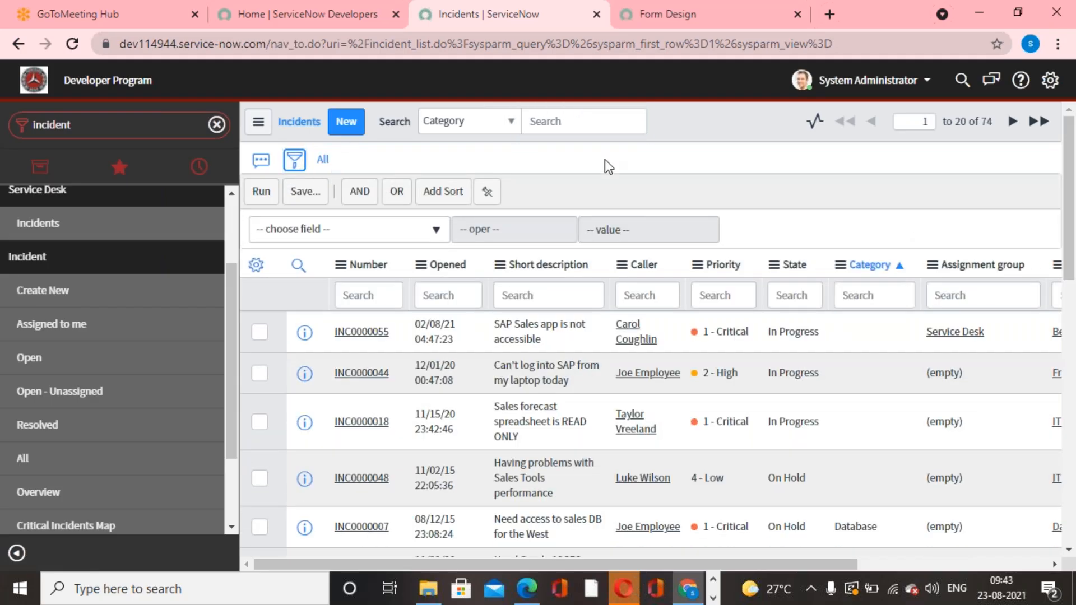
pyautogui.click(435, 231)
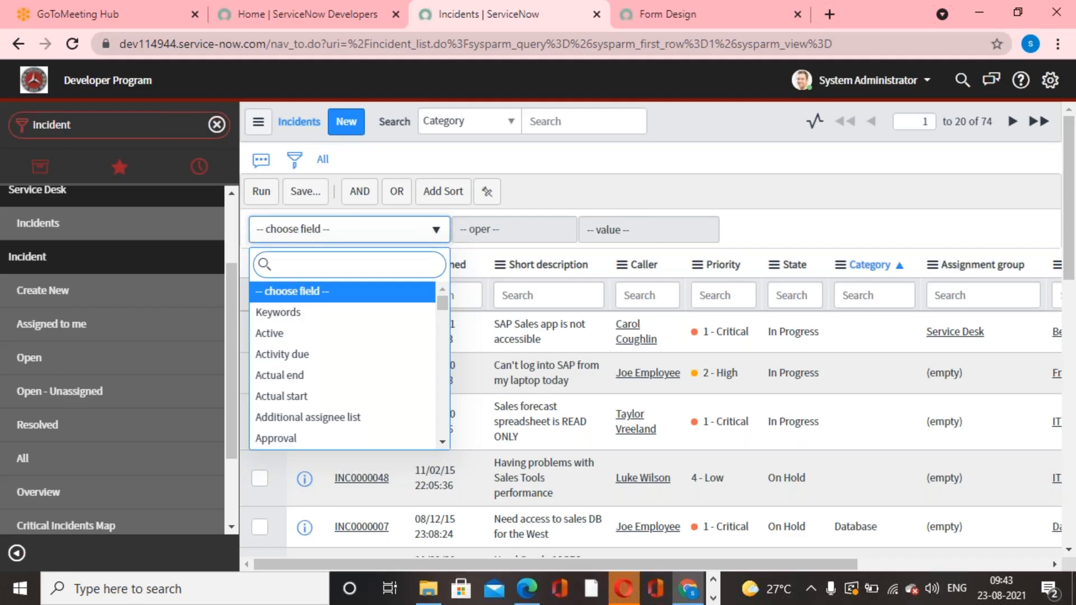
pyautogui.write('act')
pyautogui.press('BackSpace')
pyautogui.press('BackSpace')
pyautogui.press('BackSpace')
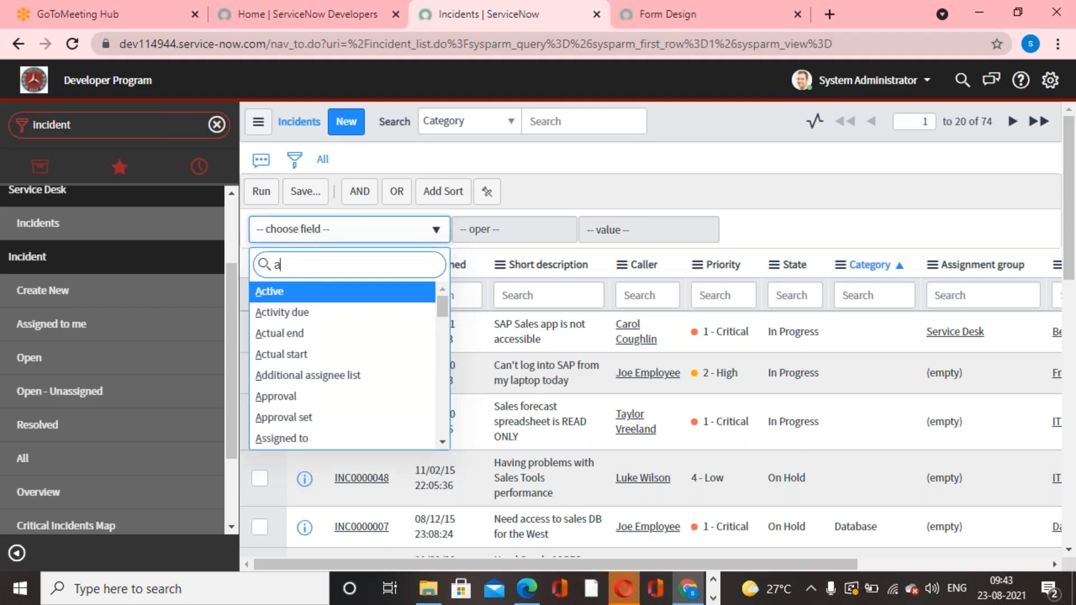
pyautogui.write('pr')
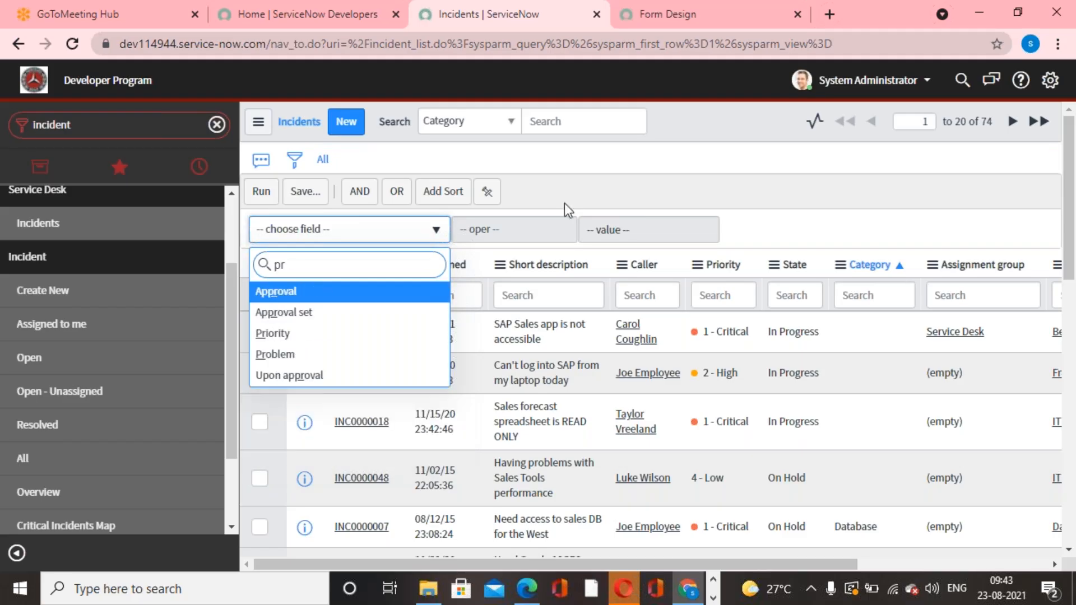
pyautogui.click(699, 207)
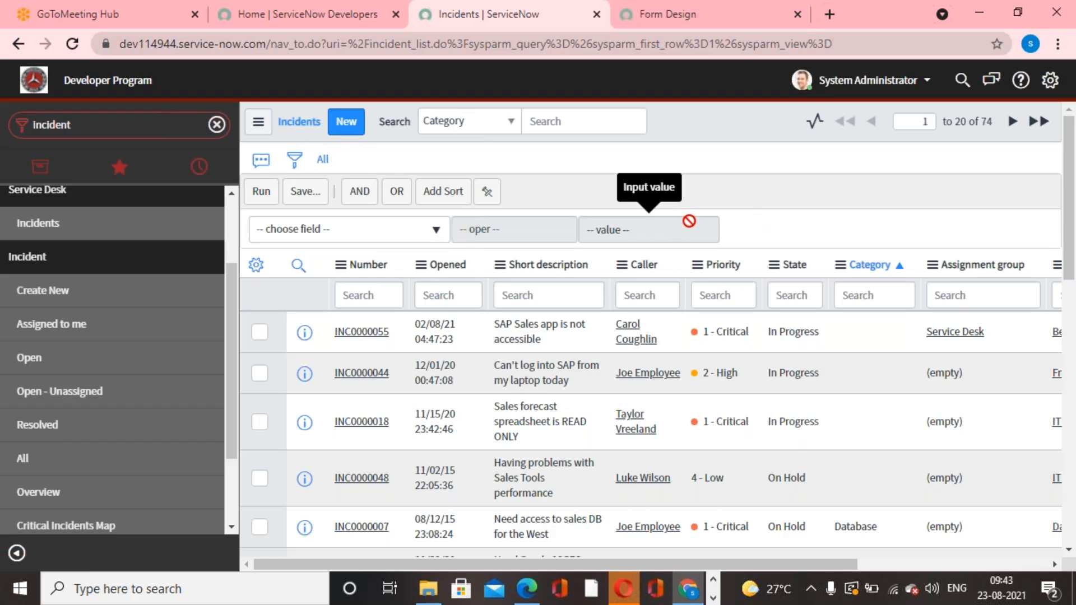
# Set the empty filter condition on the incident list to Category is Software.
pyautogui.click(436, 231)
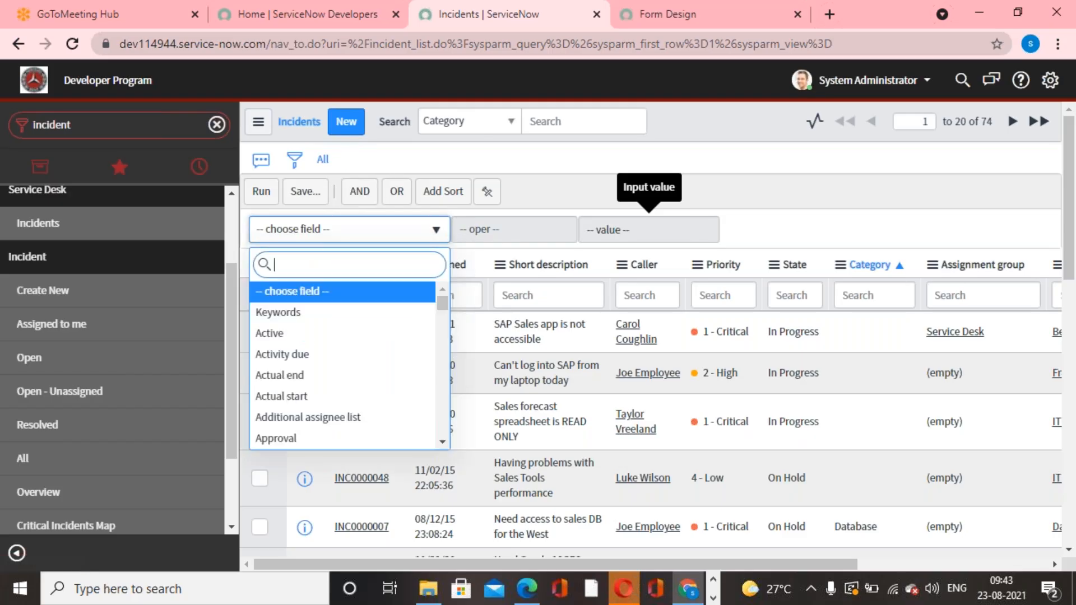
pyautogui.write('p')
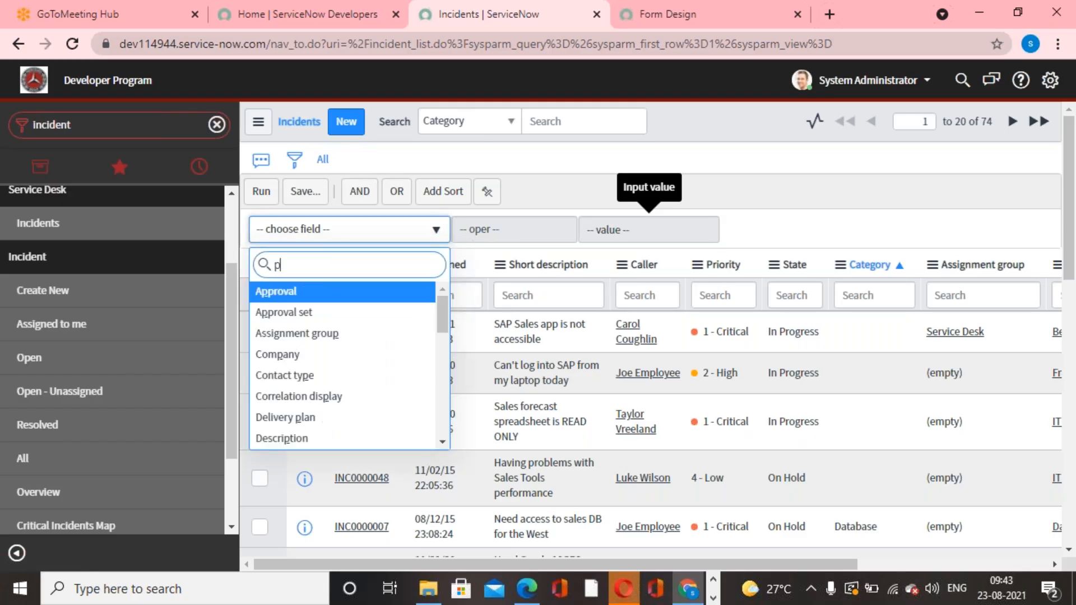
pyautogui.write('ri')
pyautogui.press('BackSpace')
pyautogui.press('BackSpace')
pyautogui.press('BackSpace')
pyautogui.write('cate')
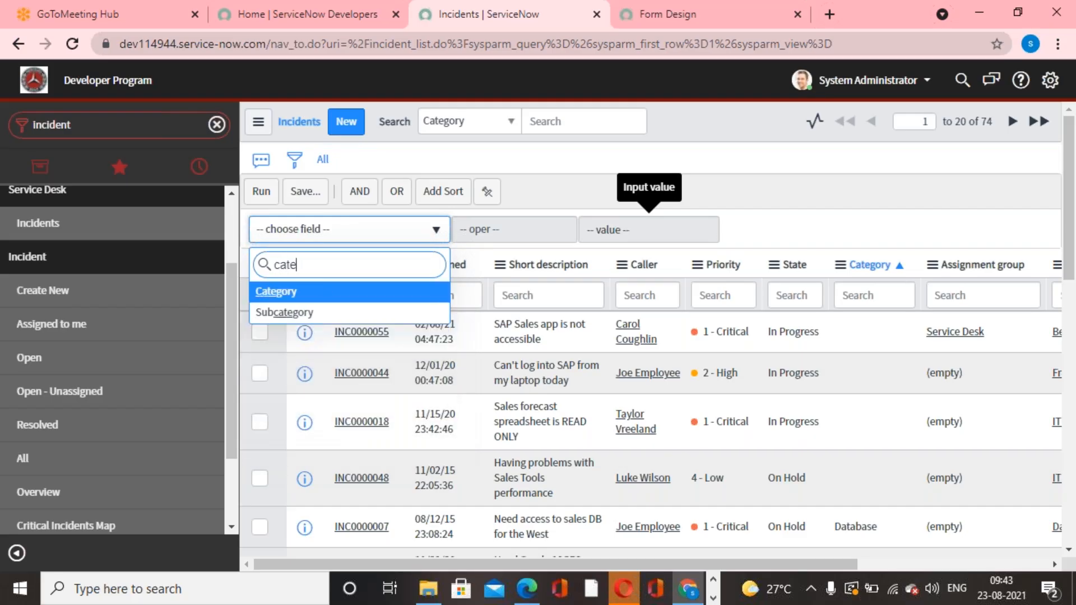
pyautogui.click(308, 298)
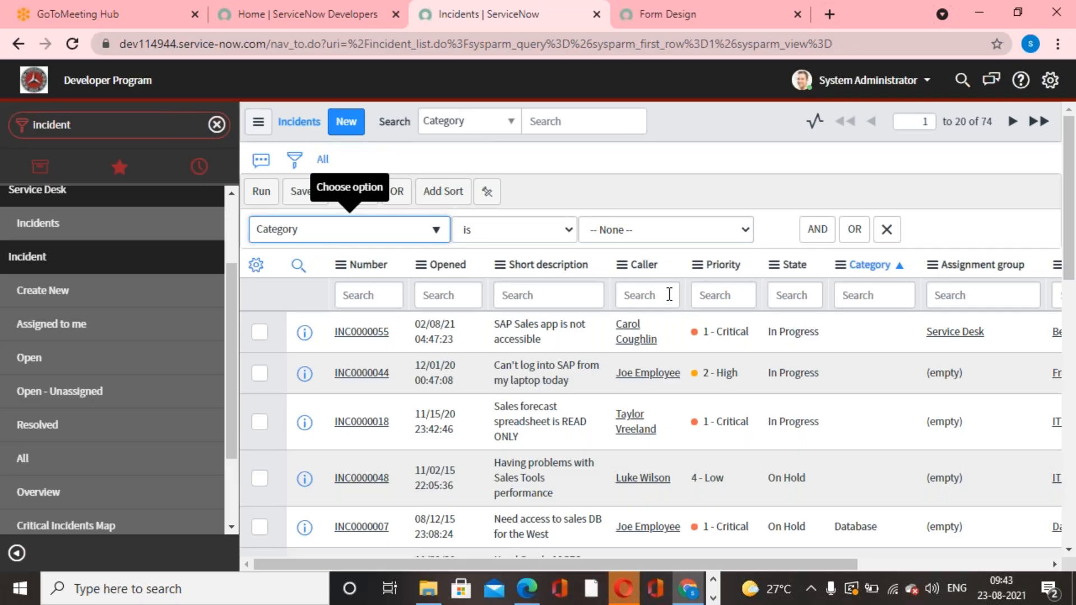
pyautogui.click(684, 228)
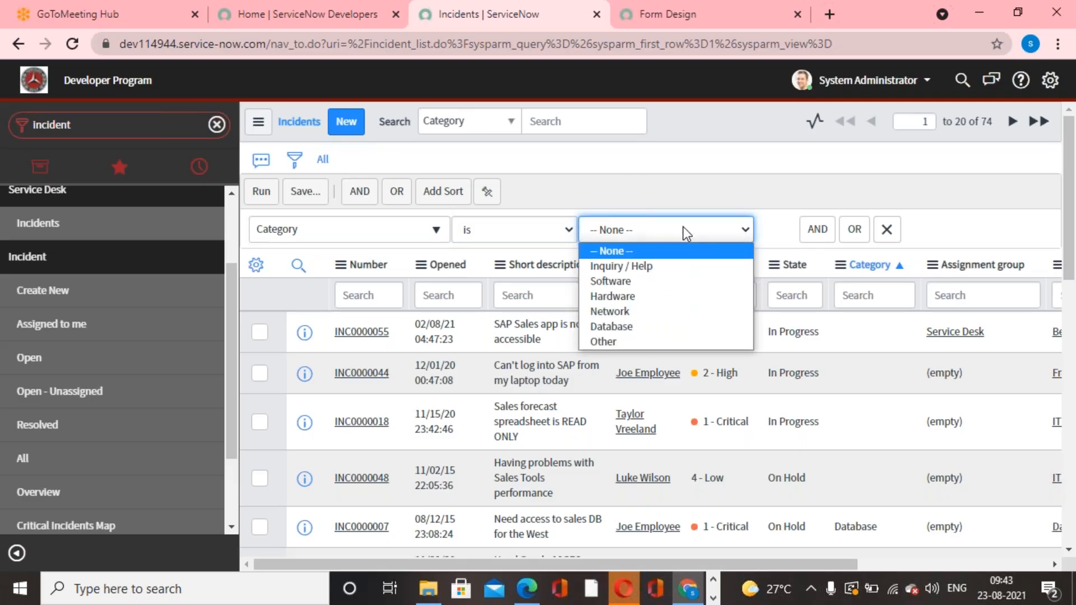
pyautogui.click(631, 279)
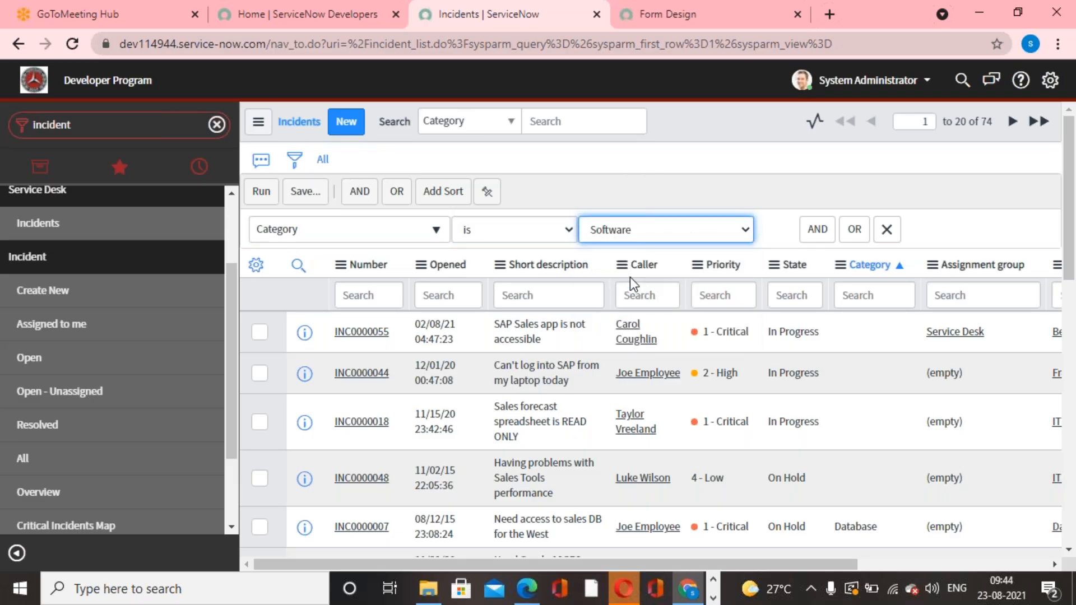
# Check the operators available for the Category condition, keep "is", and run the filter.
pyautogui.click(536, 226)
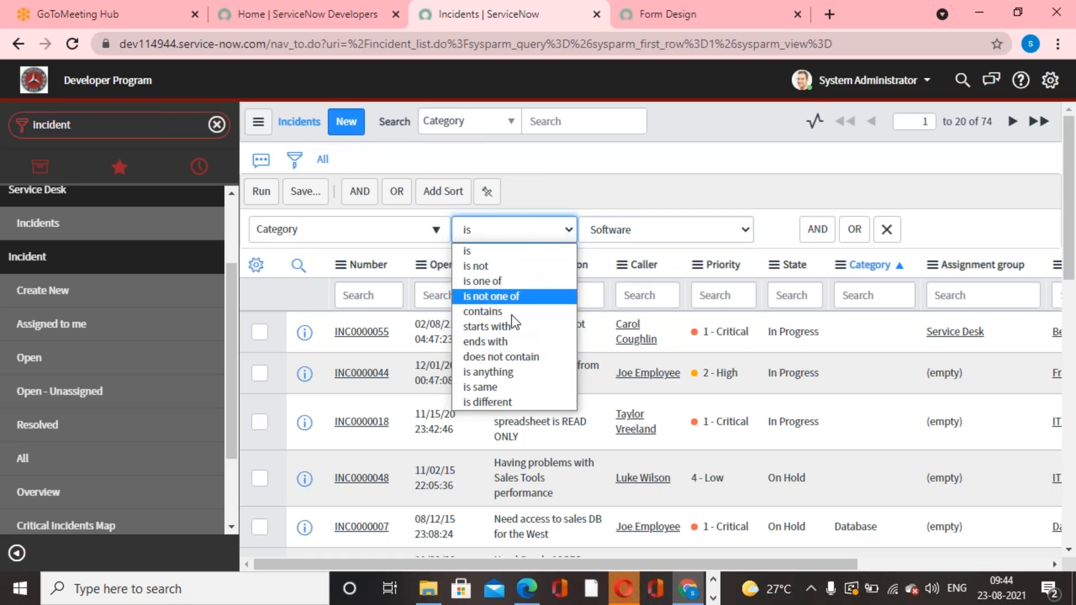
pyautogui.click(556, 195)
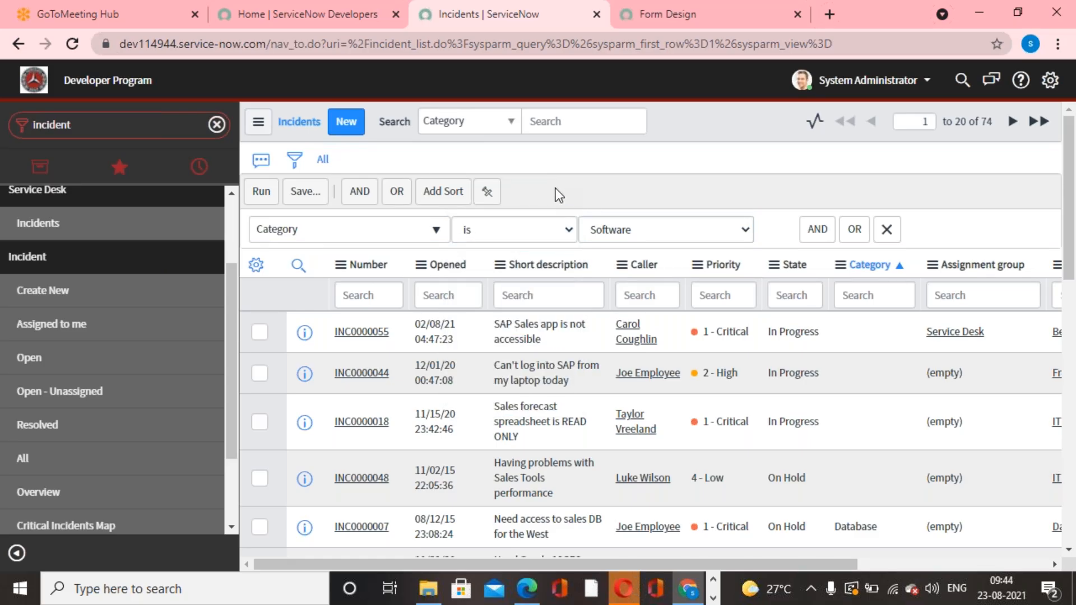
pyautogui.click(570, 231)
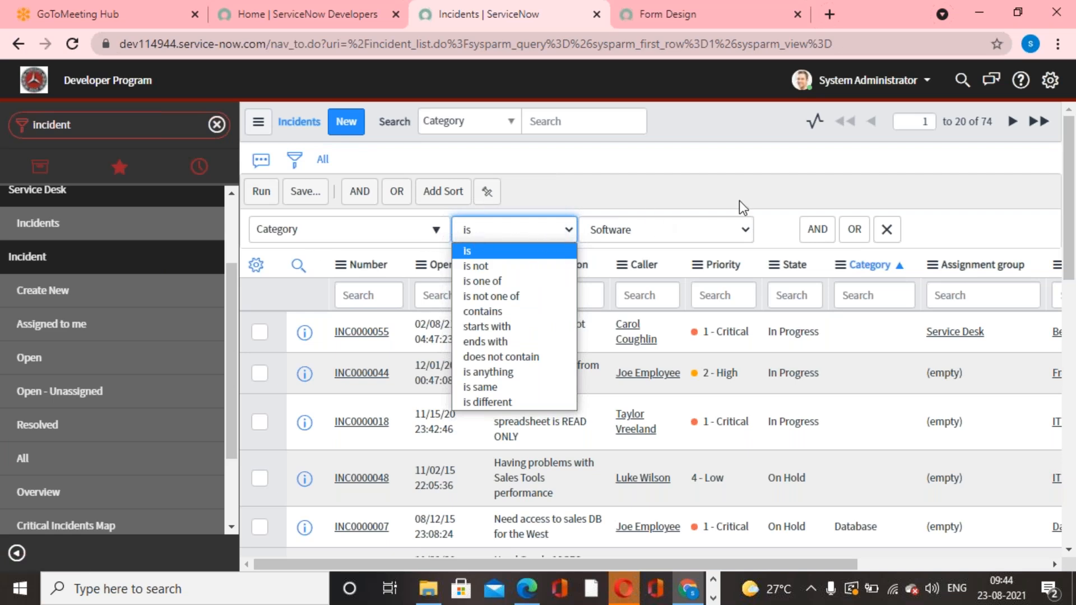
pyautogui.click(705, 200)
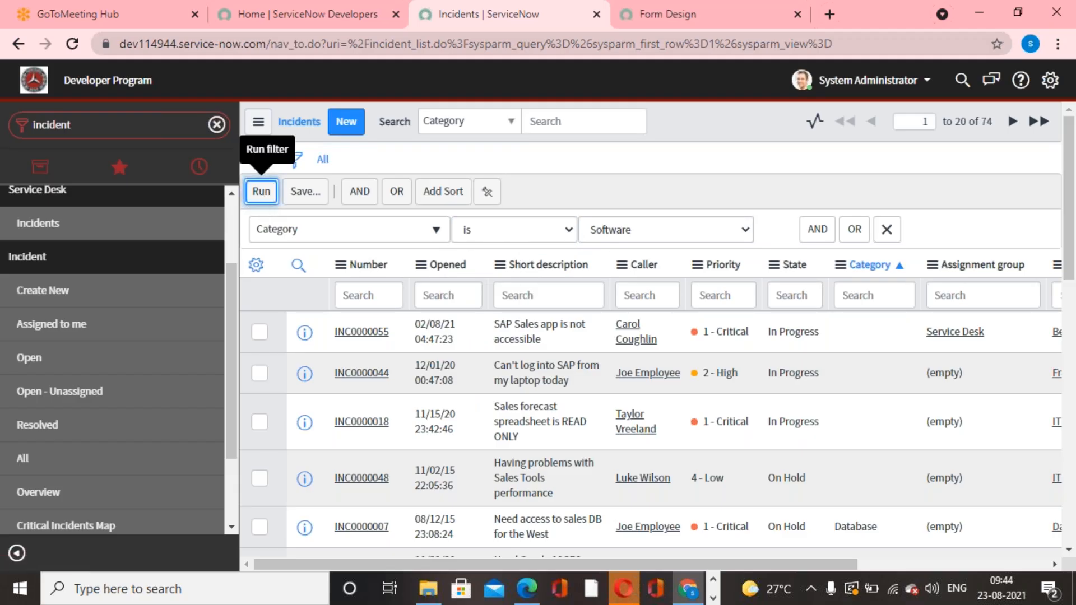
pyautogui.click(261, 191)
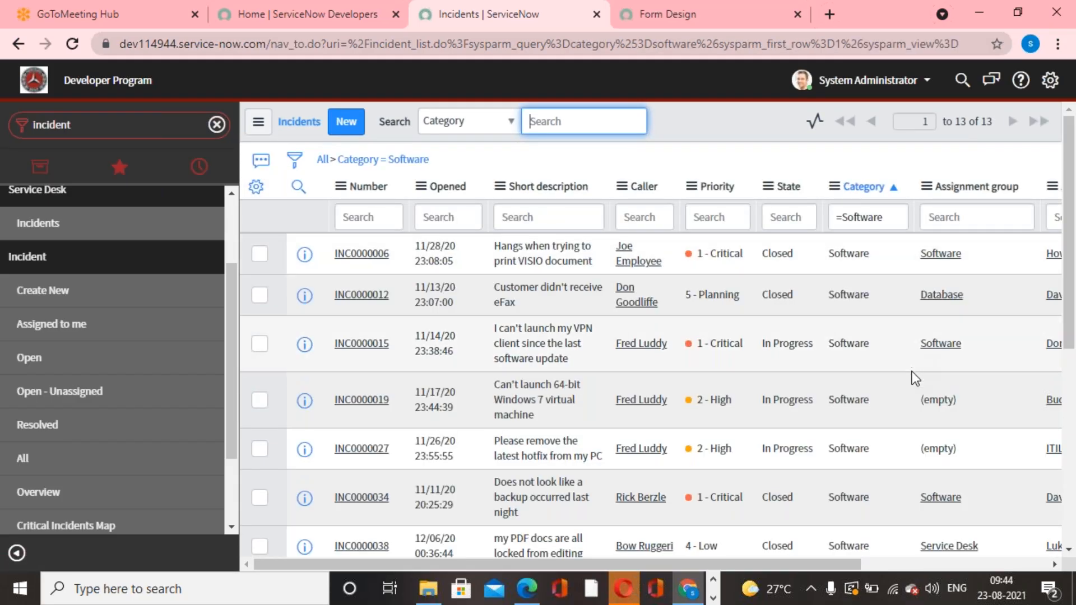
# Reopen the incident filter, change the Category condition's operator to "is not" with Software kept as the value, and run it.
pyautogui.click(294, 161)
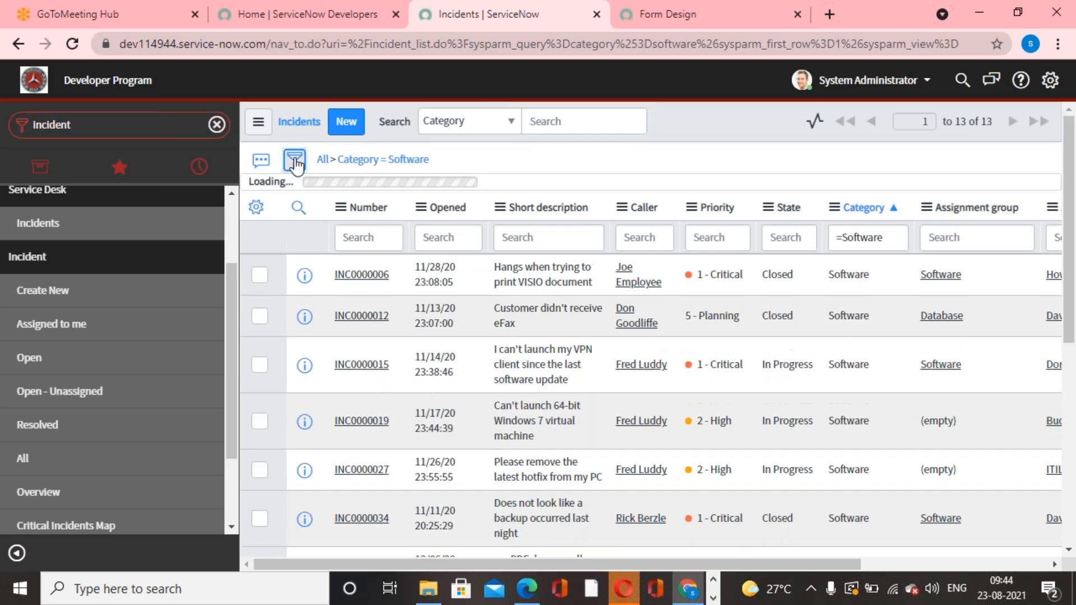
pyautogui.click(569, 230)
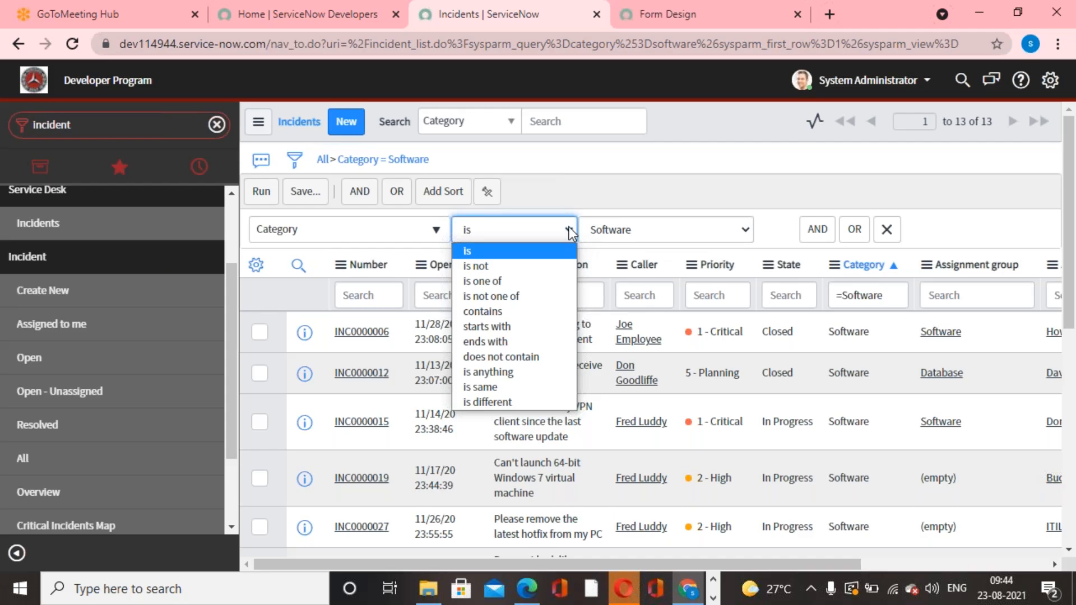
pyautogui.click(496, 271)
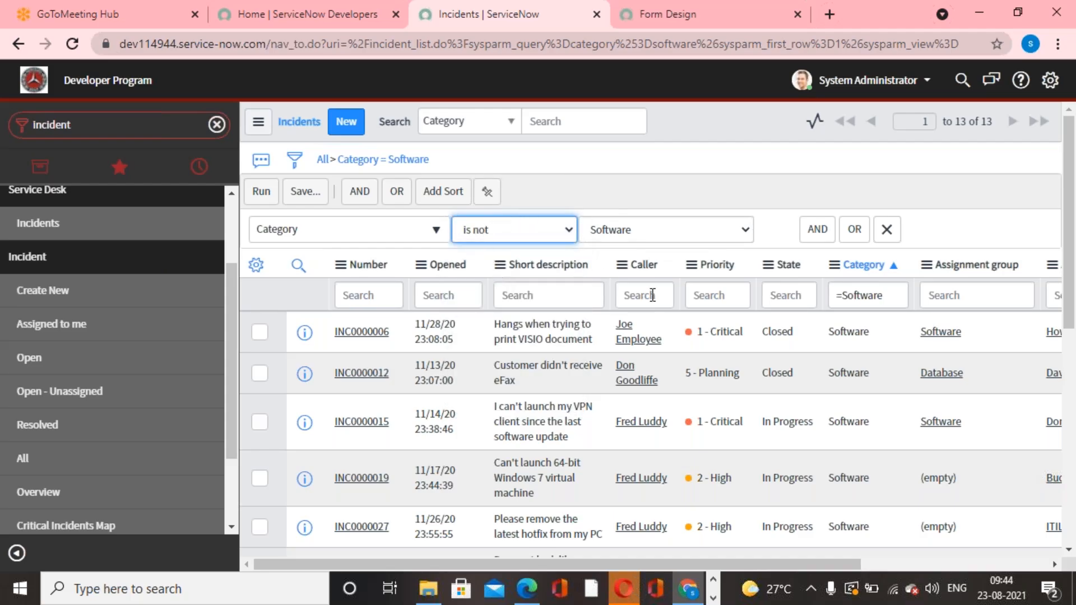
pyautogui.click(259, 190)
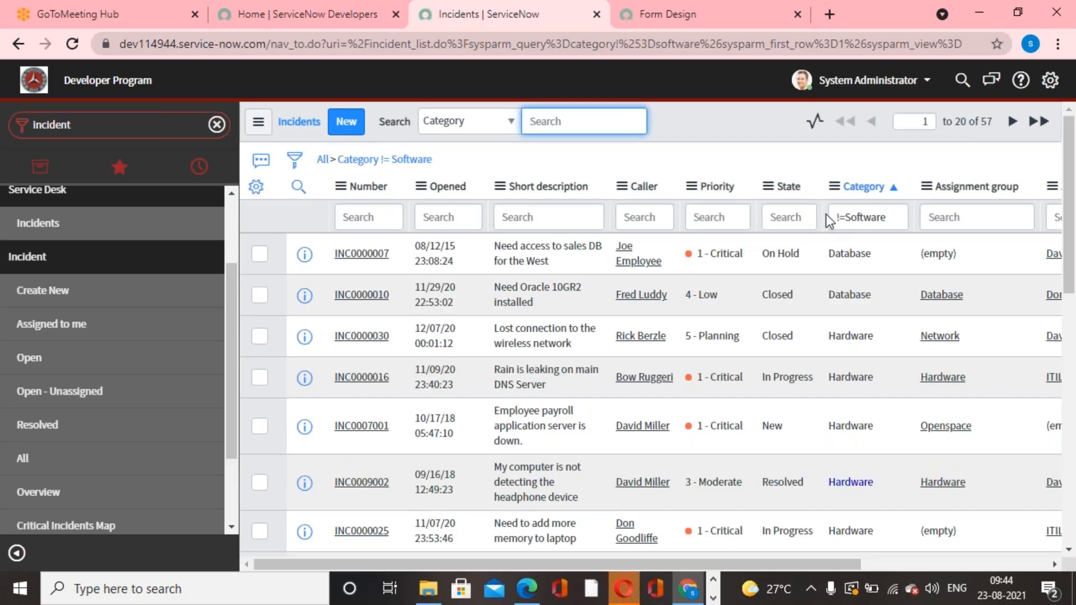
# Change the incident filter to Category is one of Software and Hardware, and run it.
pyautogui.click(296, 162)
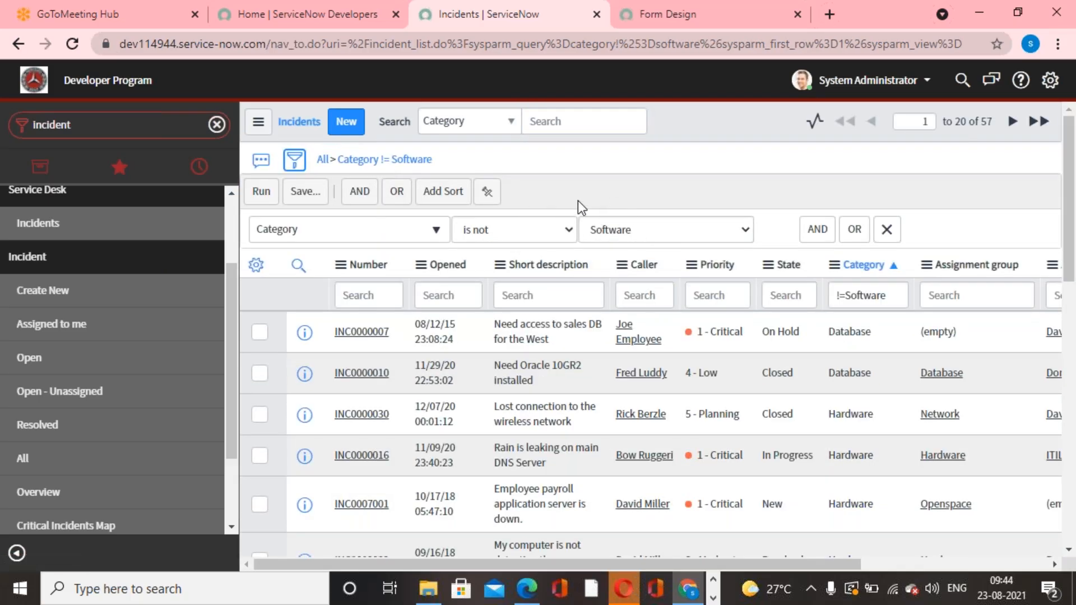
pyautogui.click(570, 230)
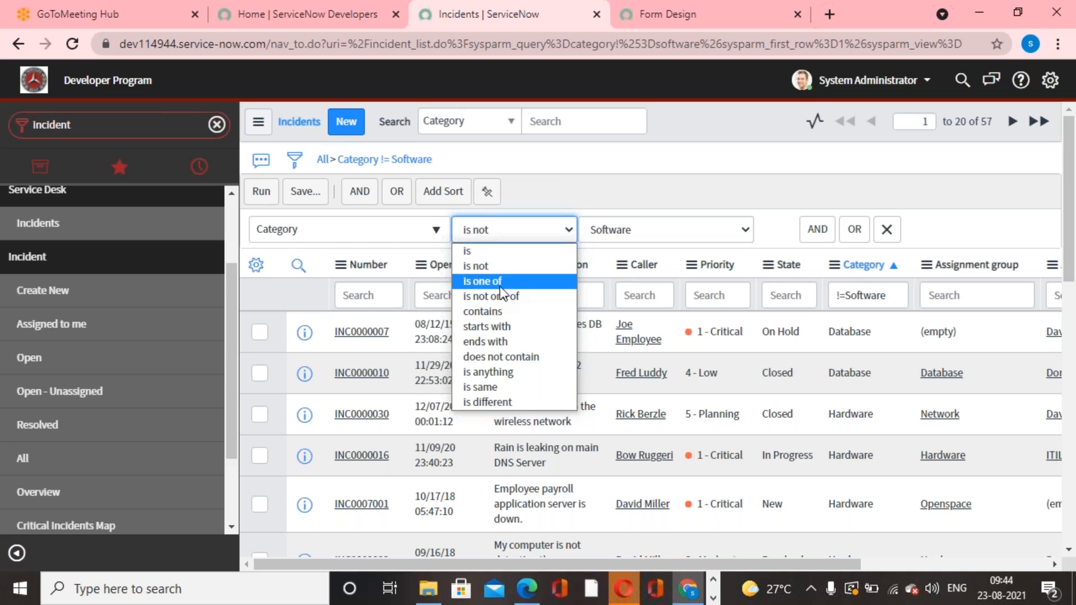
pyautogui.click(487, 281)
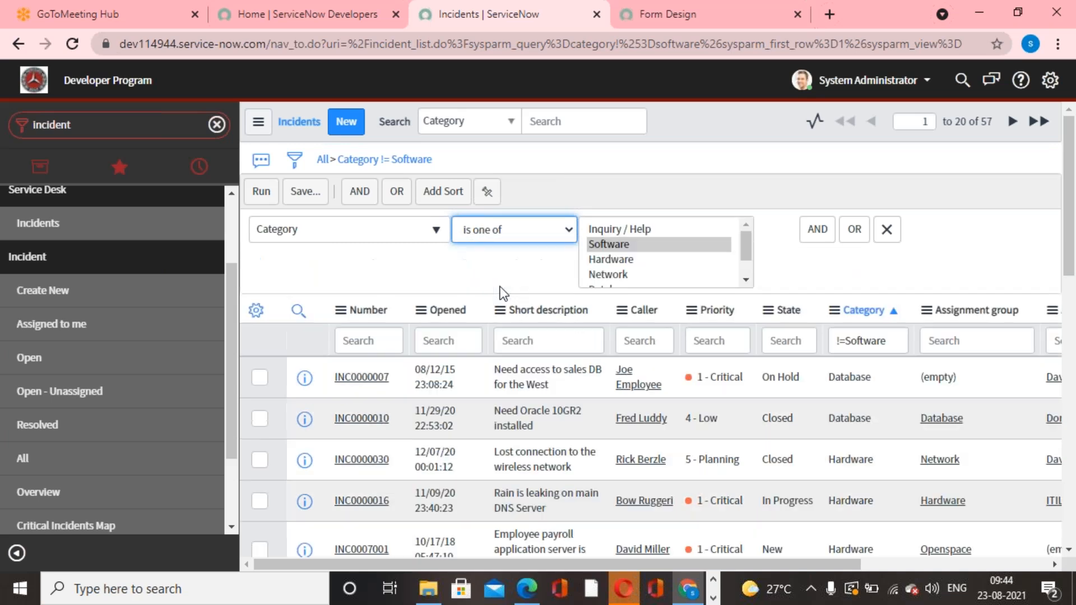
pyautogui.click(601, 260)
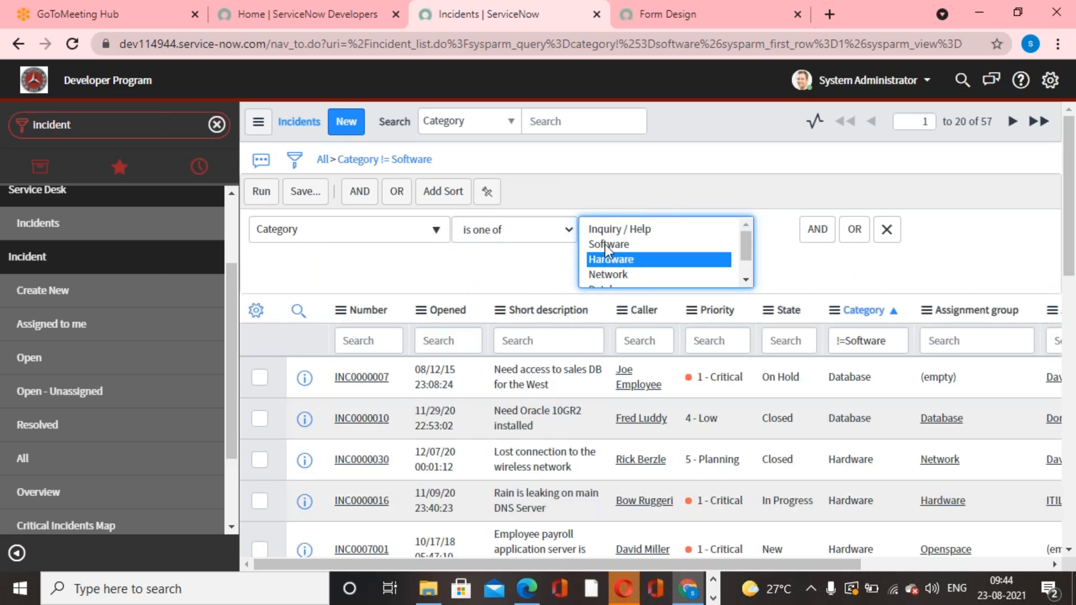
pyautogui.keyDown('ctrl'); pyautogui.click(605, 244); pyautogui.keyUp('ctrl')
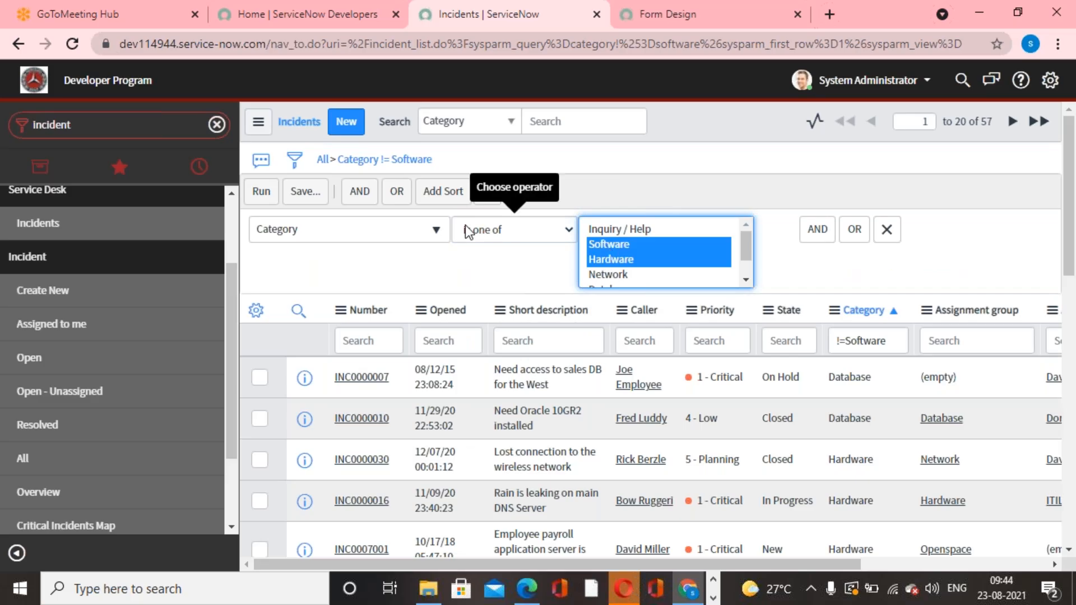
pyautogui.click(261, 191)
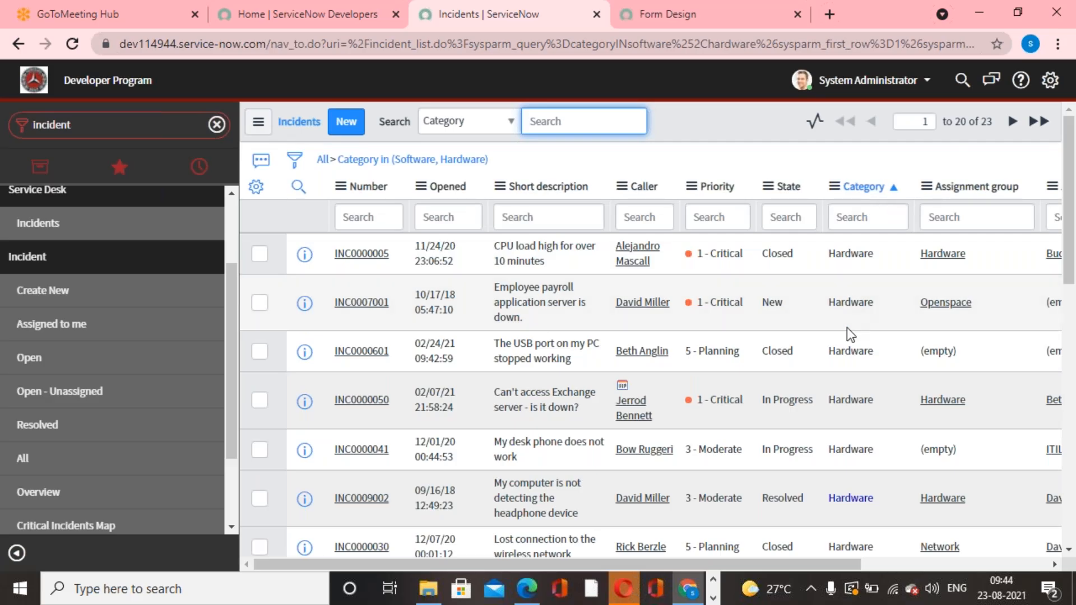
# Look through the filtered incidents and sort the list by Category from z to a.
pyautogui.scroll(-10, 846, 328)
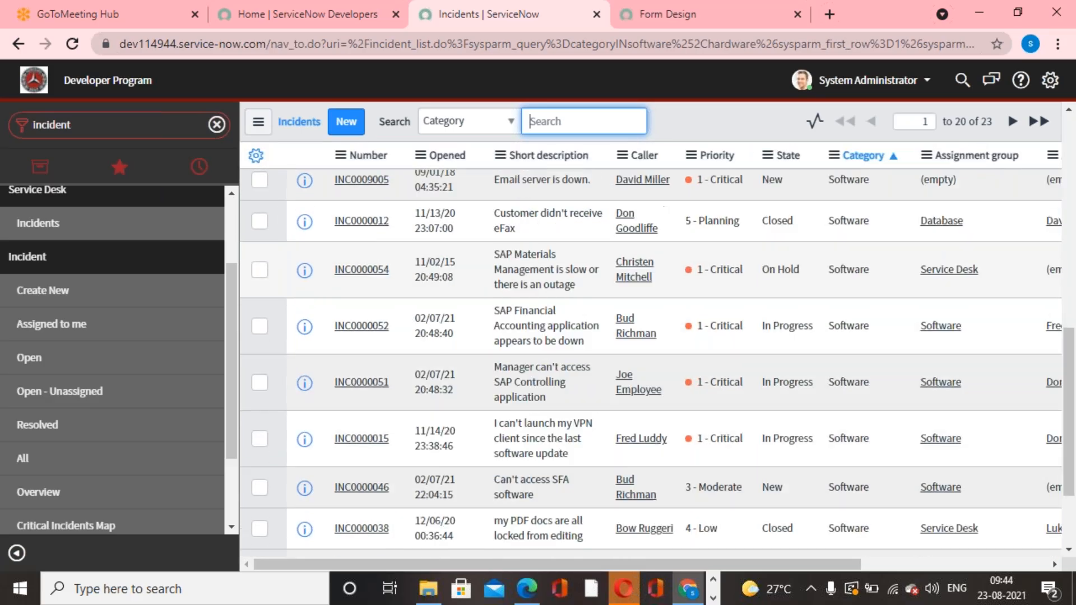
pyautogui.scroll(-2, 850, 319)
pyautogui.scroll(10, 849, 320)
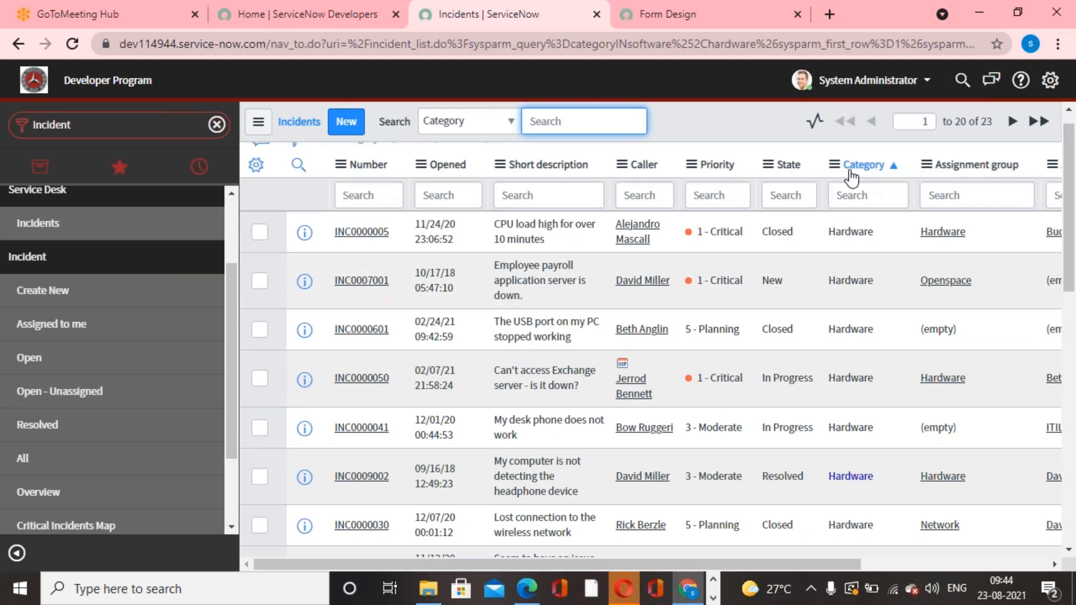
pyautogui.scroll(1, 857, 179)
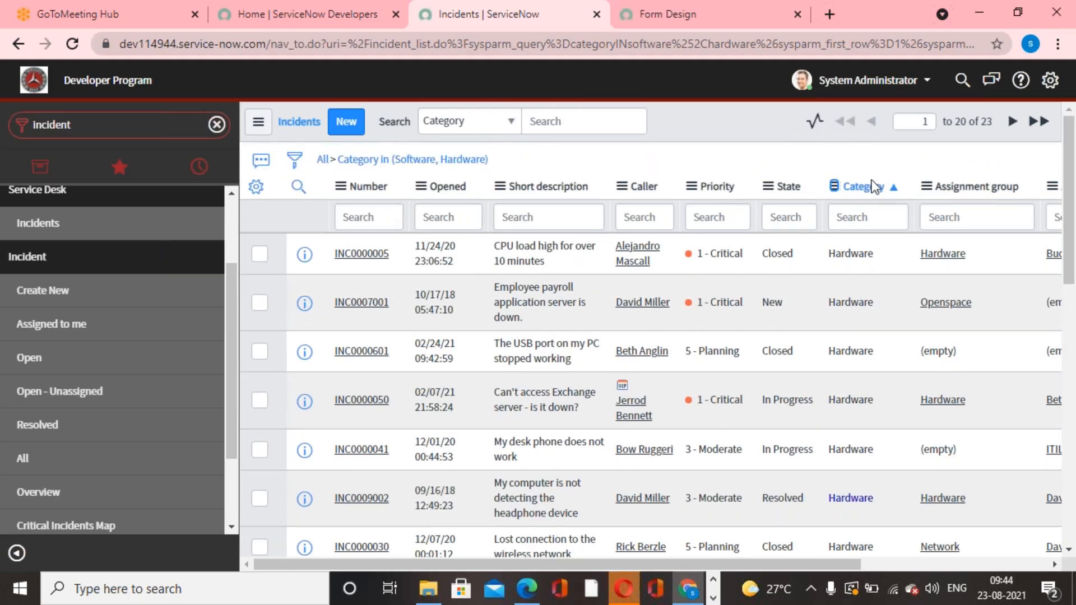
pyautogui.click(839, 184)
pyautogui.click(894, 199)
pyautogui.click(834, 186)
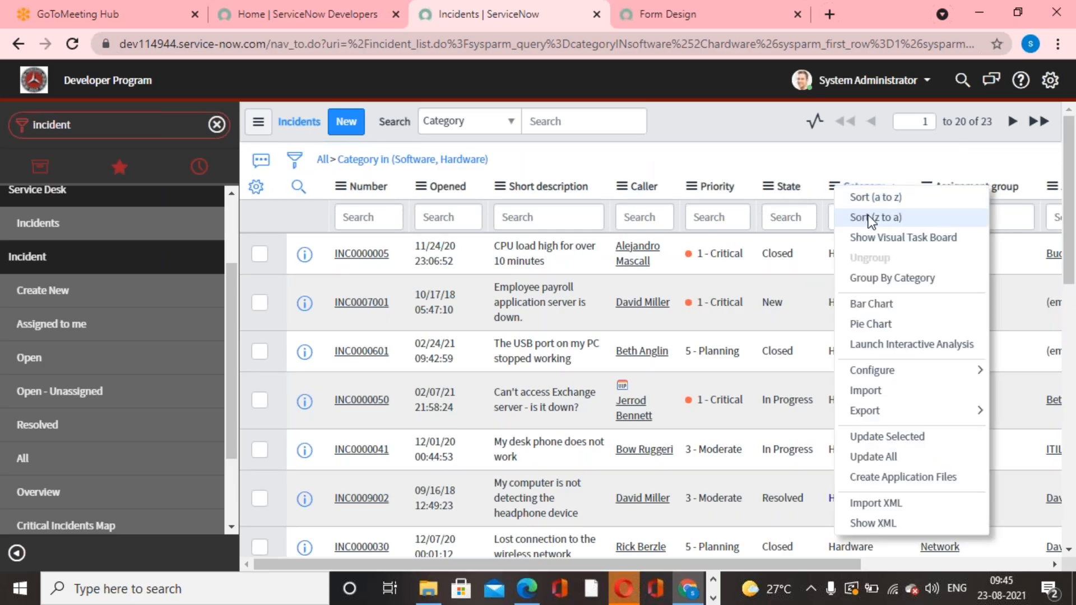
pyautogui.click(869, 216)
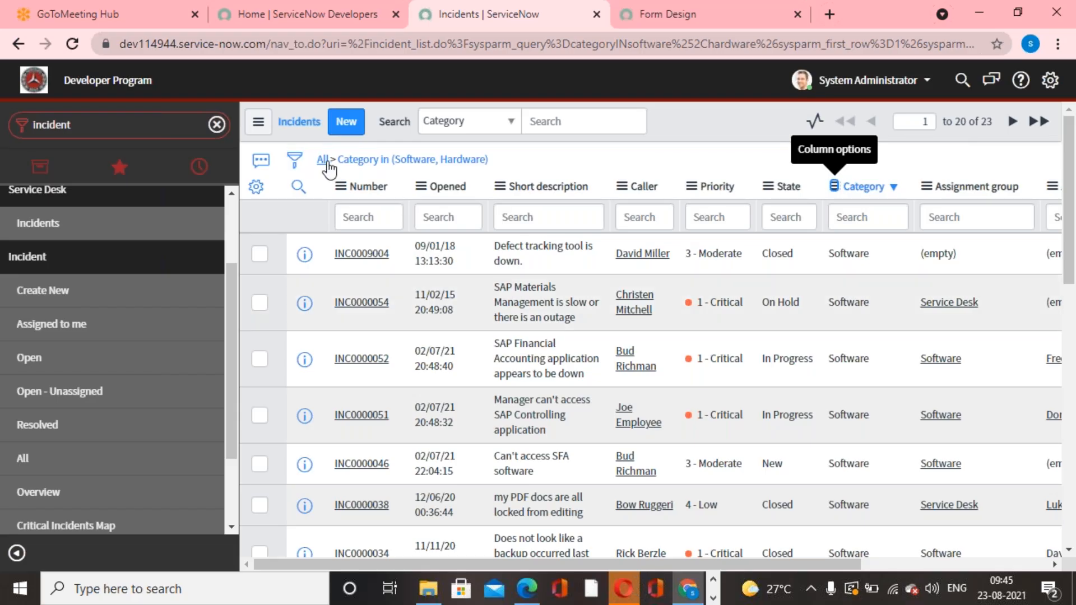
# Change the Category condition's operator to "is not one of" for Software and Hardware, and run the incident filter.
pyautogui.click(294, 161)
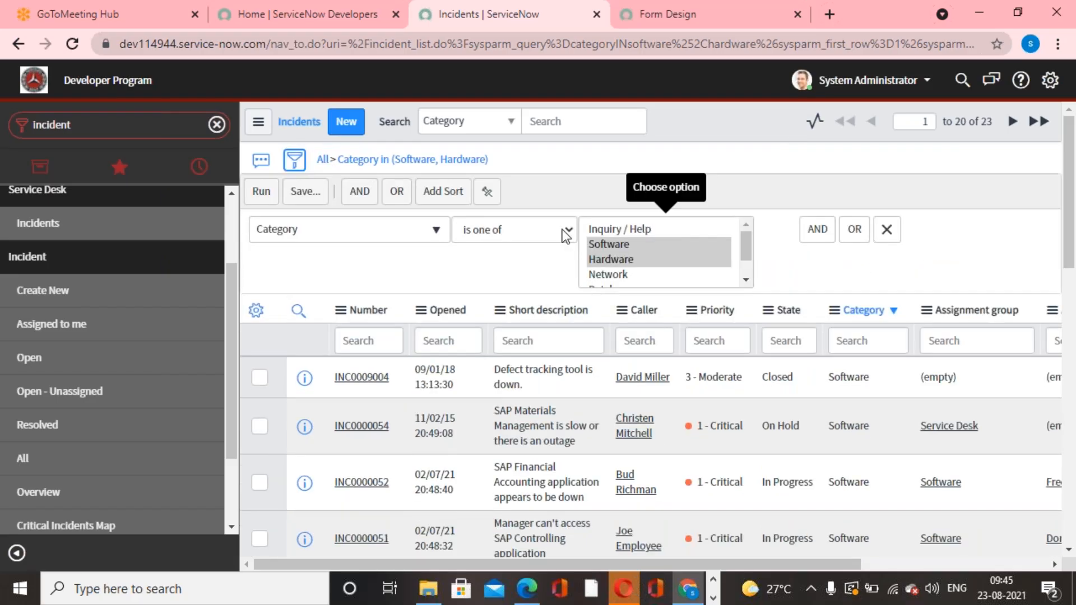
pyautogui.click(567, 232)
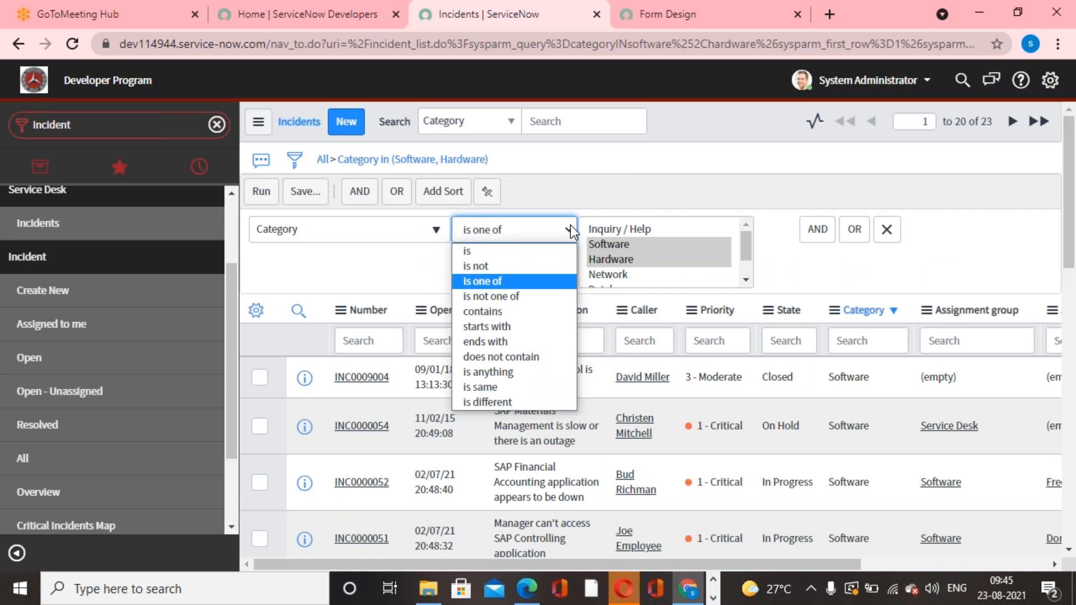
pyautogui.click(496, 295)
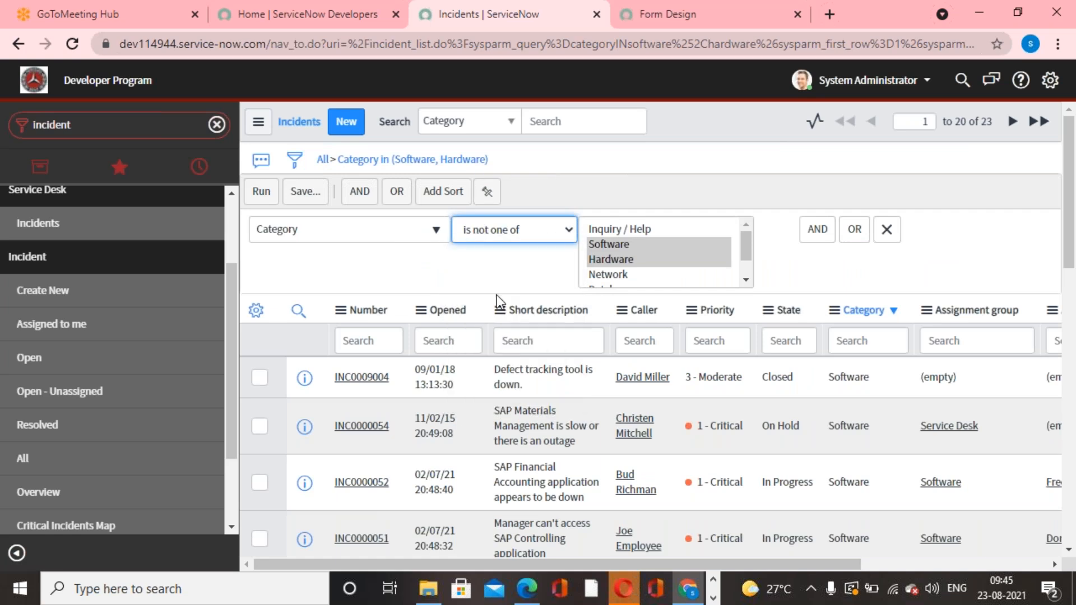
pyautogui.click(262, 192)
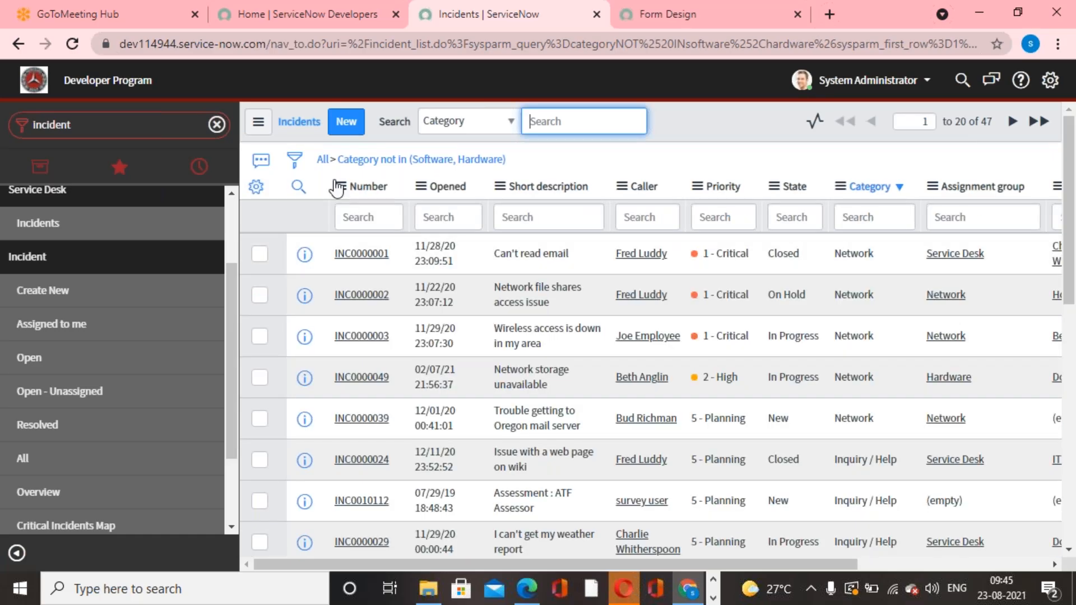
# Change the incident filter to Category contains "ne" and run it.
pyautogui.click(295, 160)
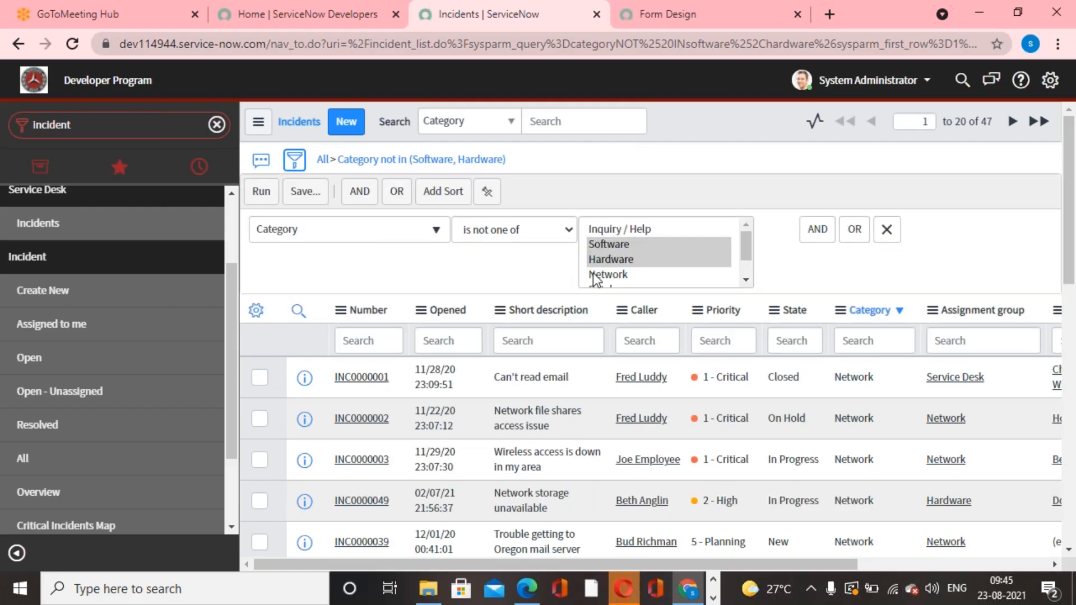
pyautogui.click(569, 231)
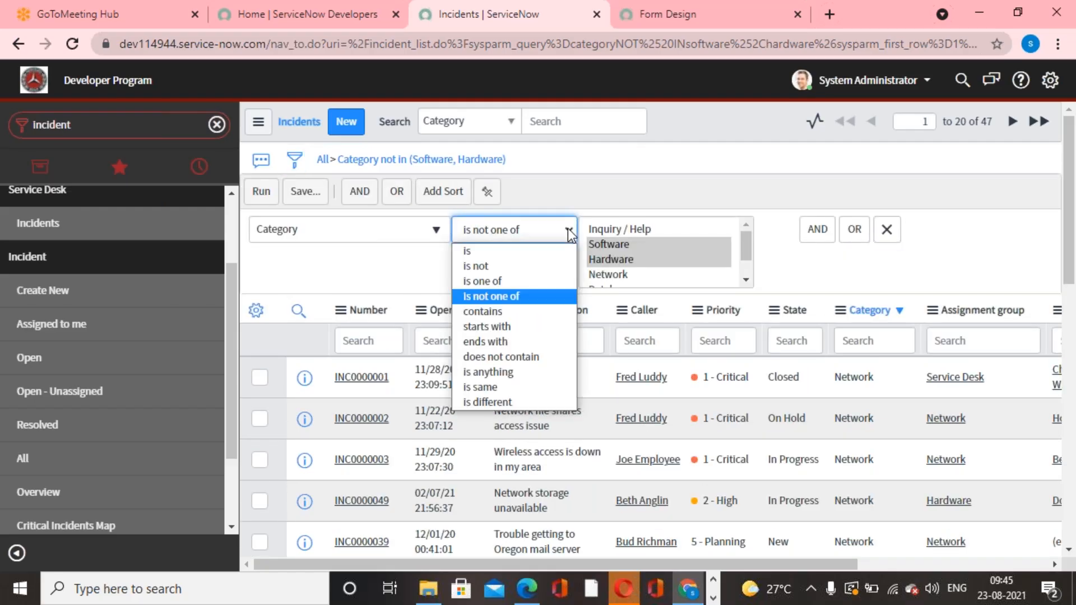
pyautogui.click(499, 315)
pyautogui.click(667, 231)
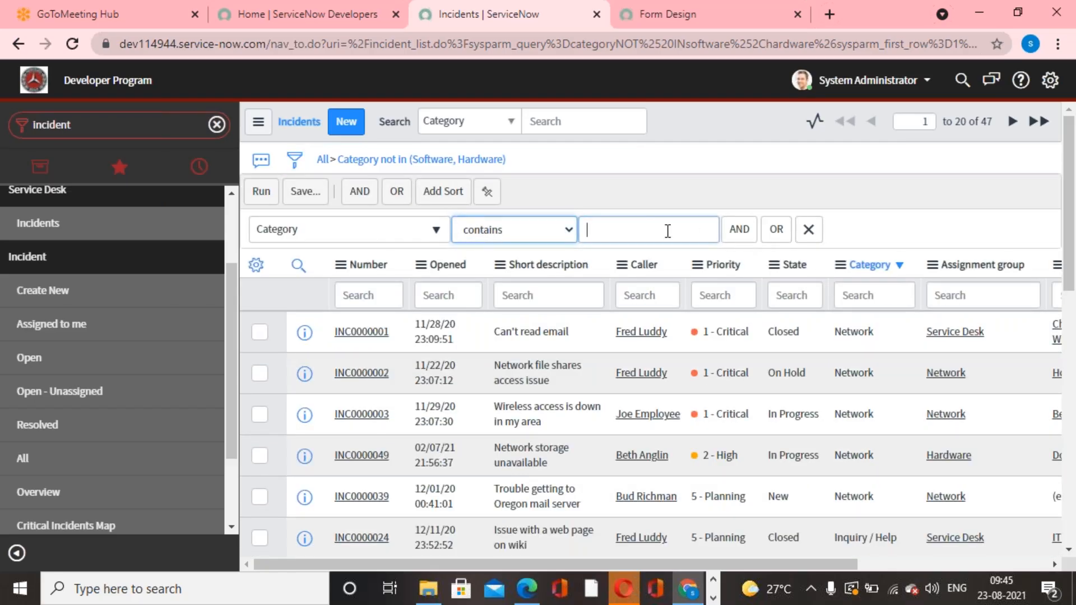
pyautogui.write('net')
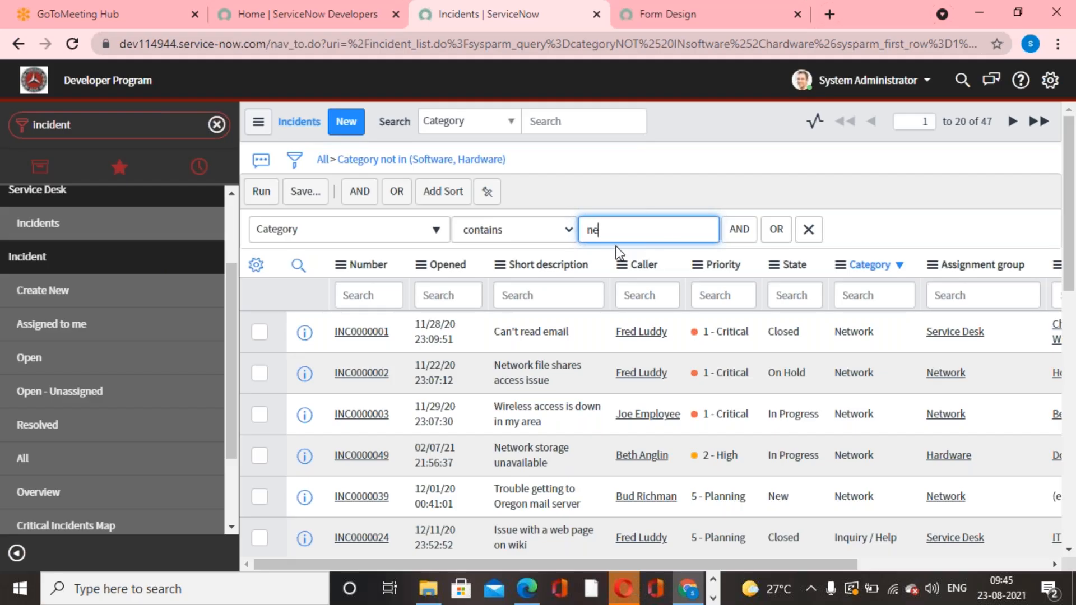
pyautogui.click(259, 193)
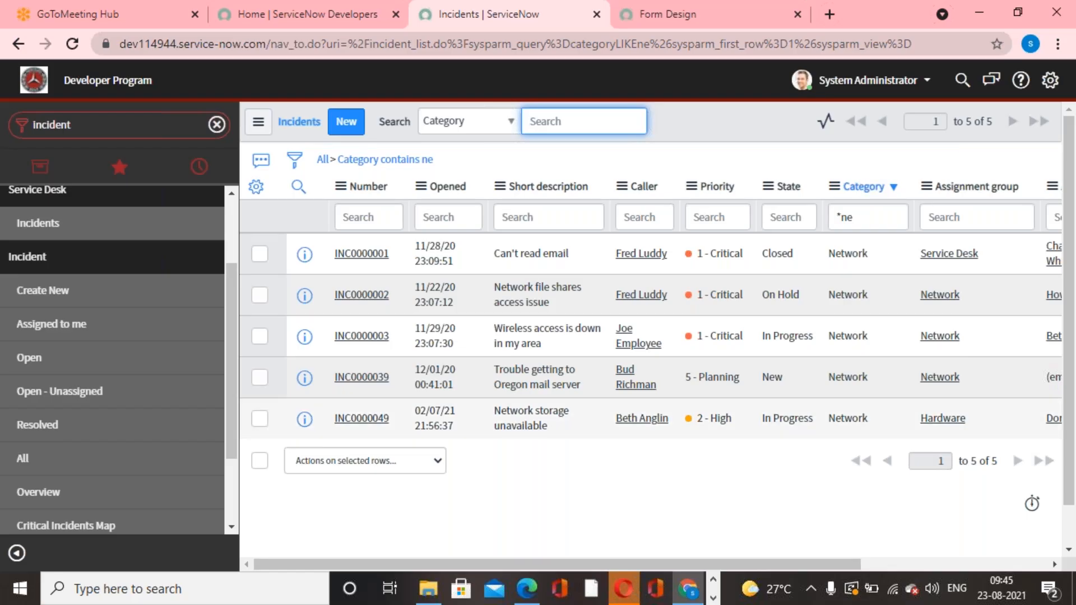
# Clear the Category condition, filter the incidents by Short description is empty, and run the filter.
pyautogui.click(322, 162)
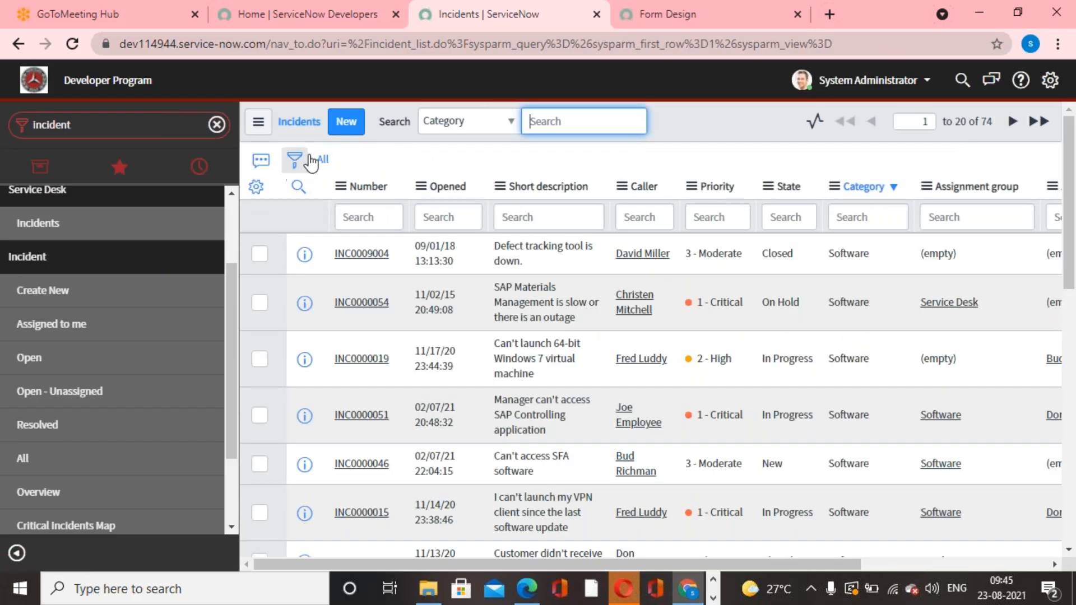
pyautogui.click(296, 161)
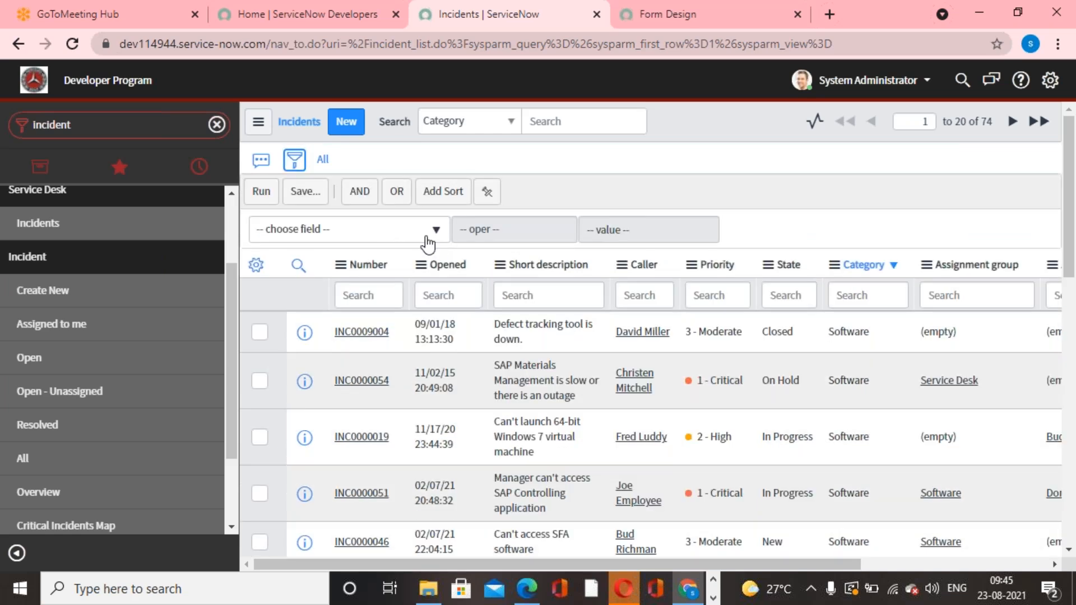
pyautogui.click(429, 232)
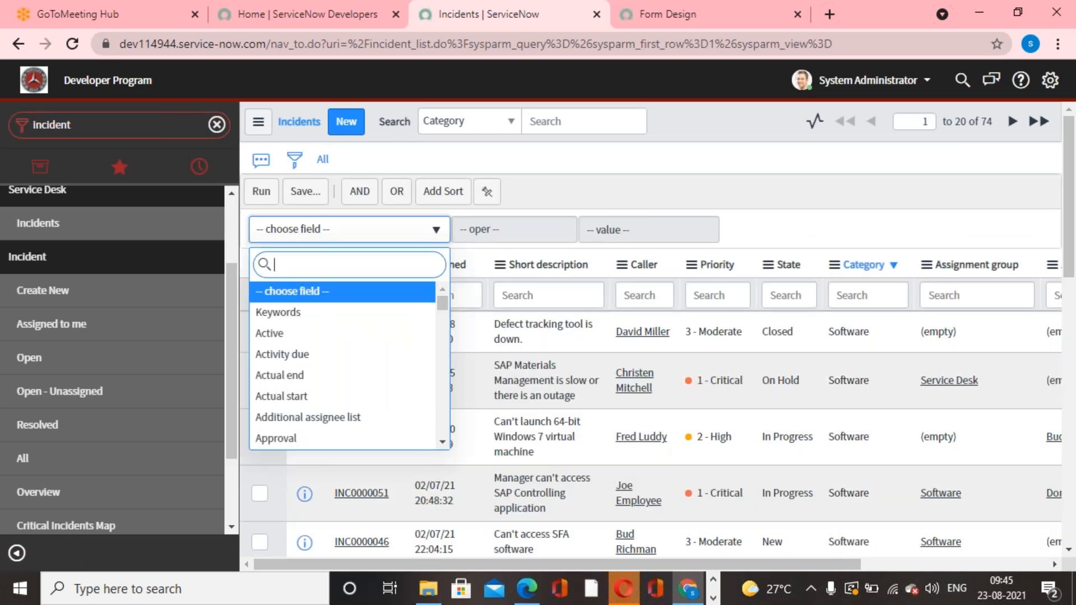
pyautogui.write('short')
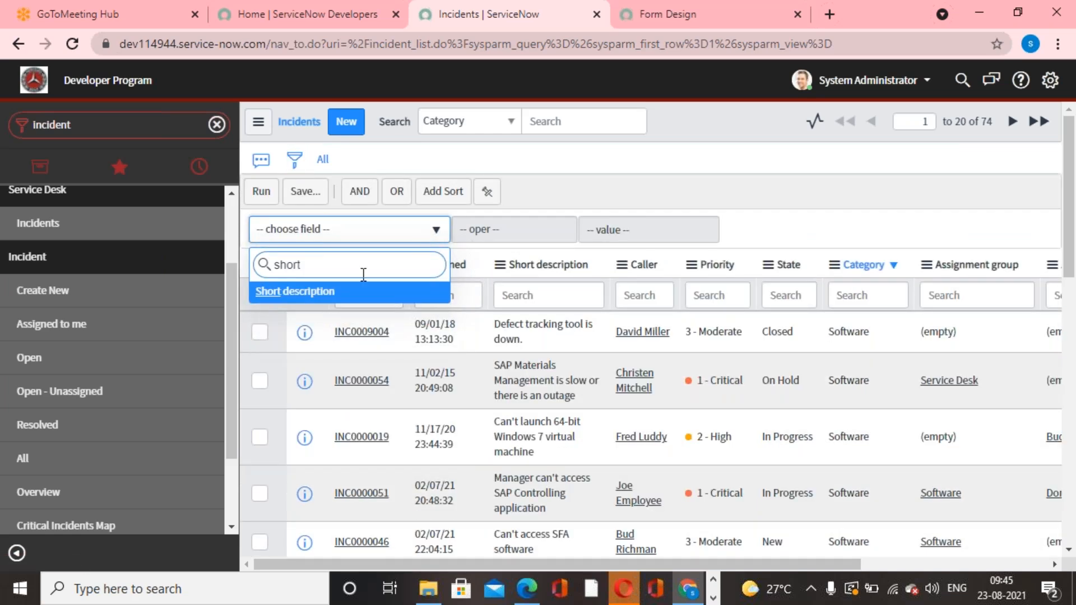
pyautogui.click(339, 293)
pyautogui.click(567, 224)
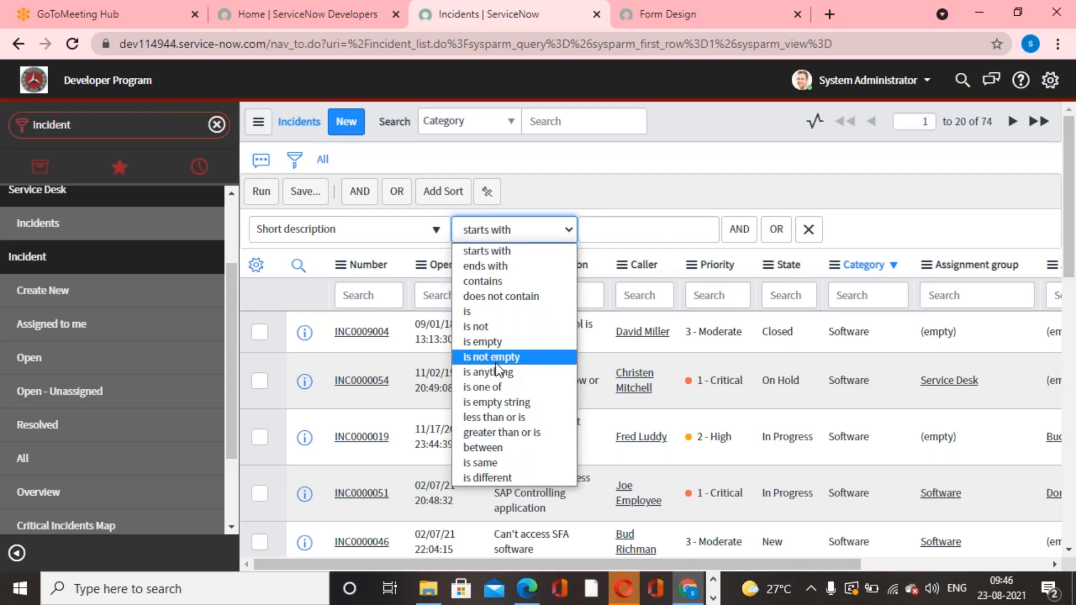
pyautogui.click(493, 342)
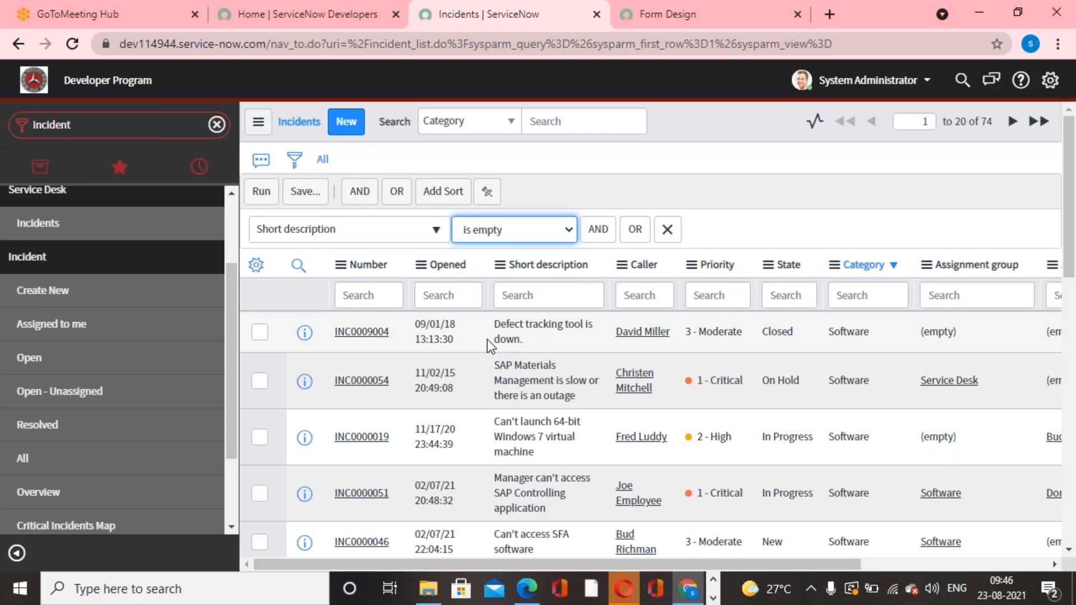
pyautogui.click(251, 195)
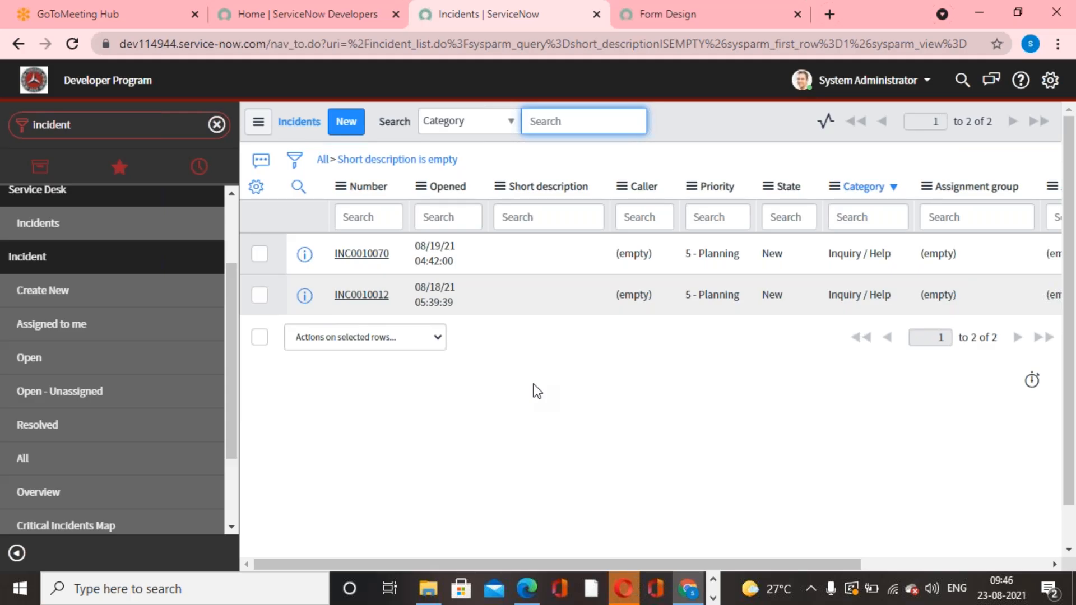
# Replace the incident filter with Short description contains "test" and run it.
pyautogui.click(320, 161)
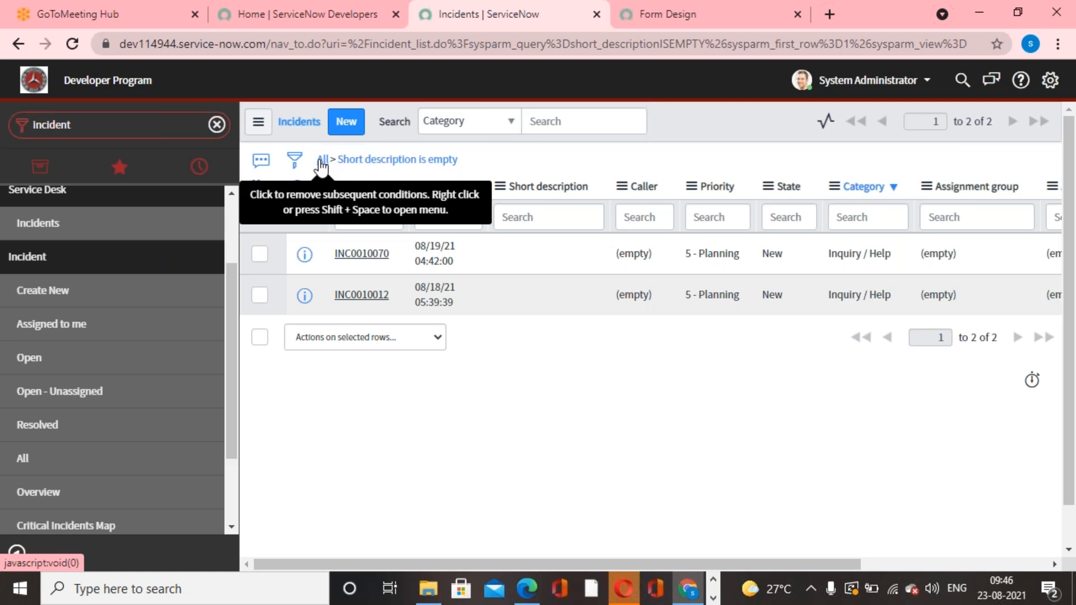
pyautogui.click(295, 162)
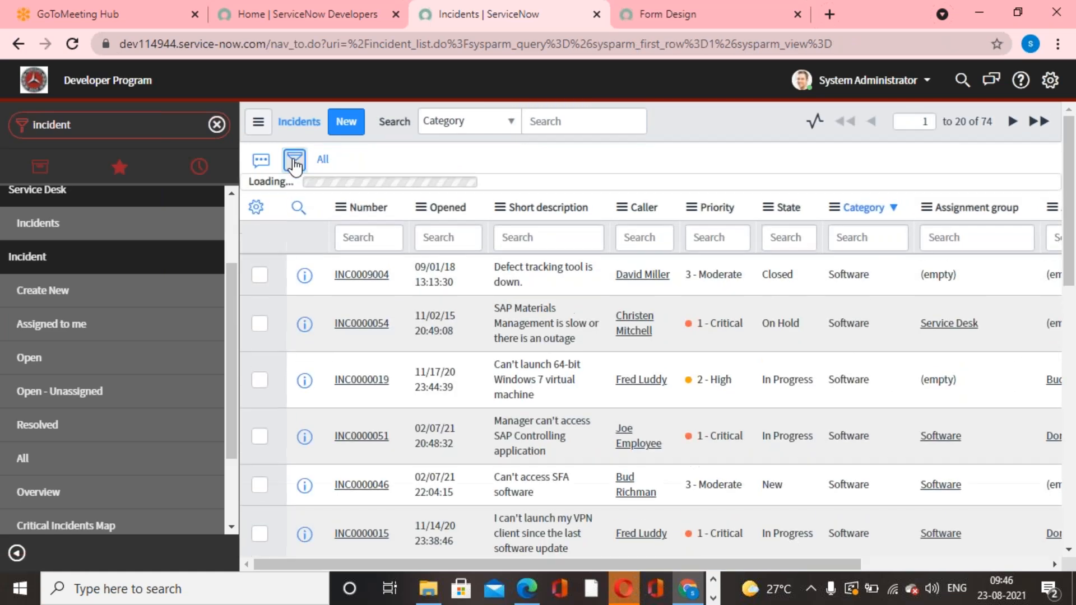
pyautogui.click(438, 234)
pyautogui.write('short')
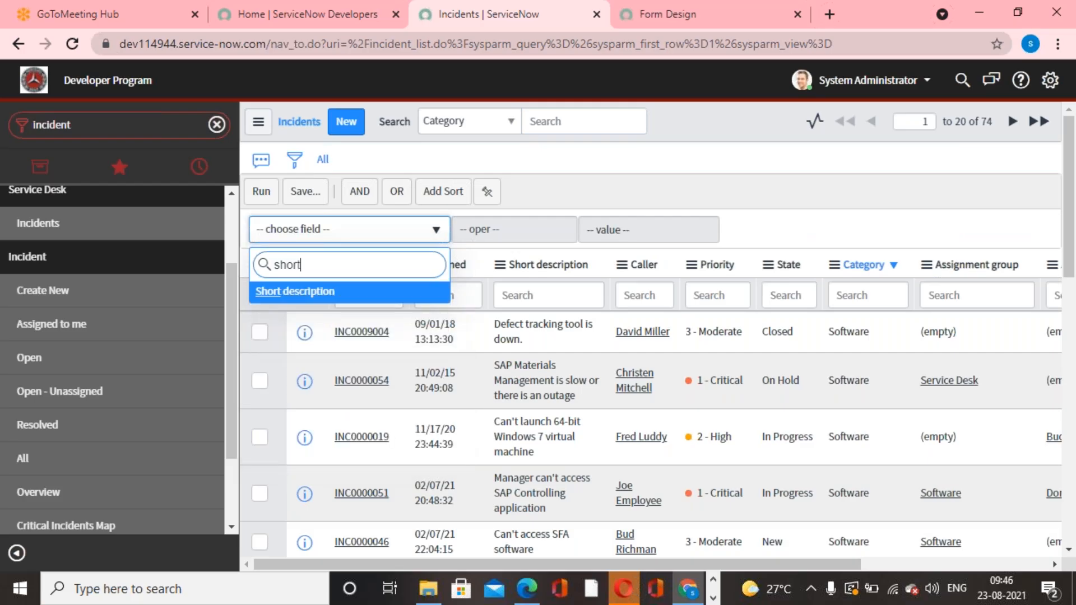
pyautogui.click(361, 292)
pyautogui.click(549, 234)
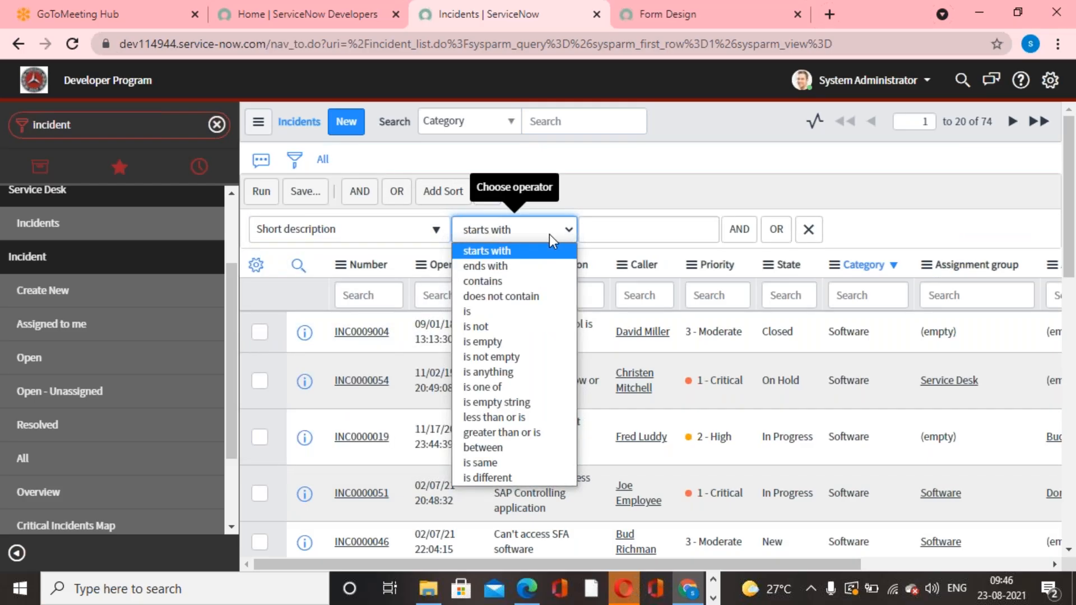
pyautogui.click(510, 280)
pyautogui.click(642, 227)
pyautogui.write('test')
pyautogui.click(260, 193)
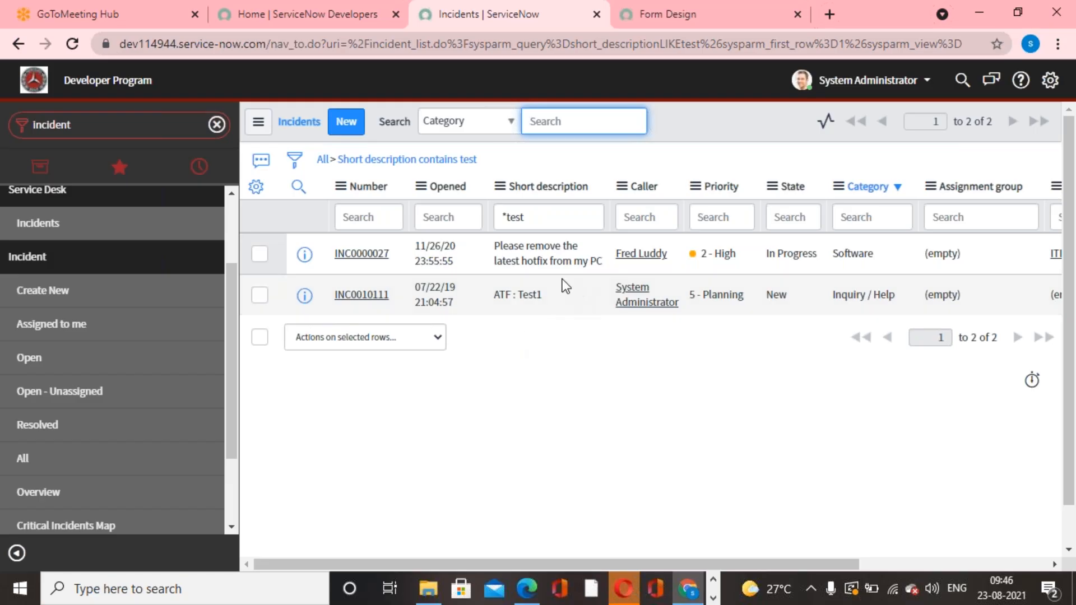
# Examine where "test" occurs in the short descriptions of the filtered incidents.
pyautogui.moveTo(501, 260); pyautogui.dragTo(523, 259)
pyautogui.doubleClick(525, 295)
pyautogui.click(533, 352)
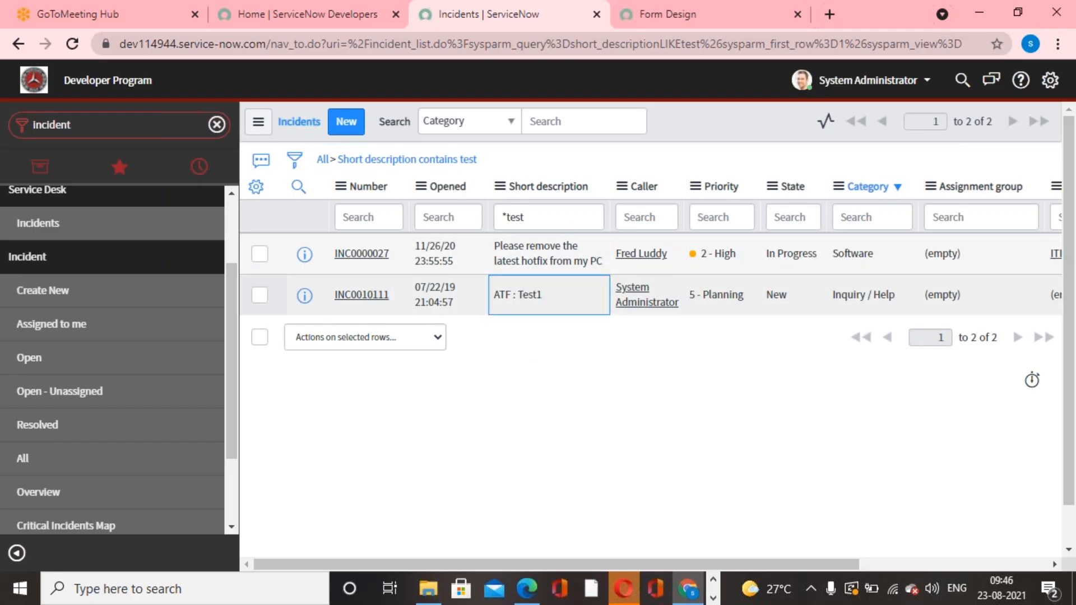
# Remove the Short description condition, view the column's options without applying any, and reload the list of all incidents.
pyautogui.click(323, 160)
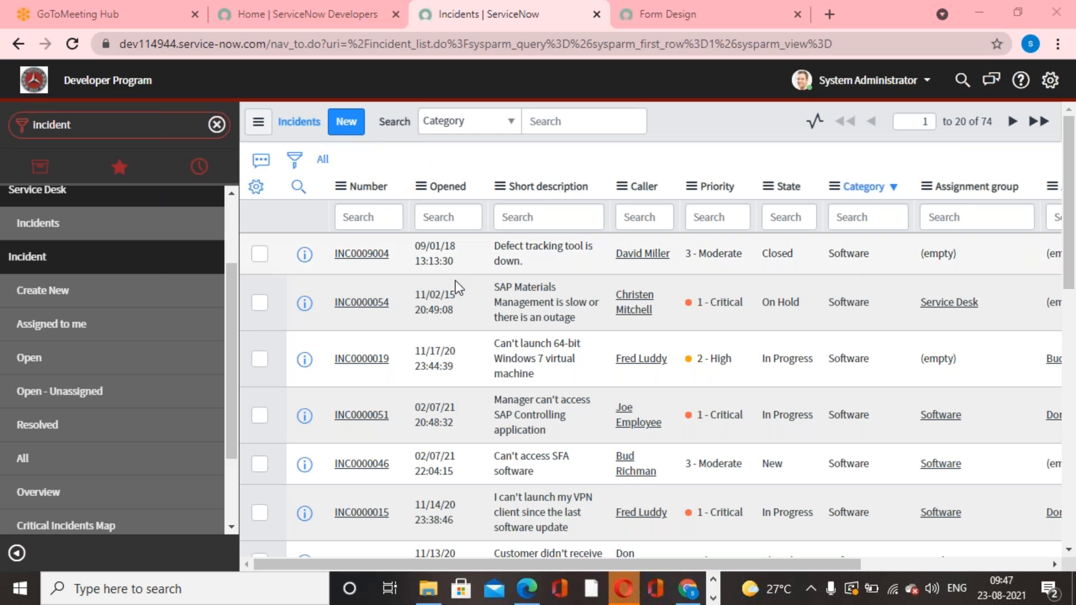
pyautogui.click(497, 186)
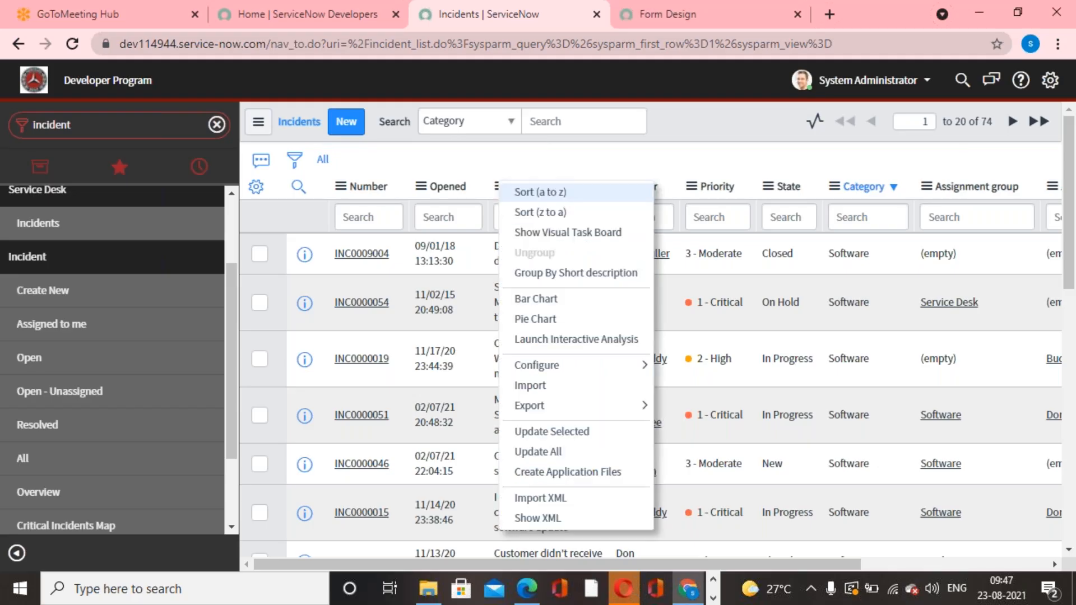
pyautogui.click(462, 154)
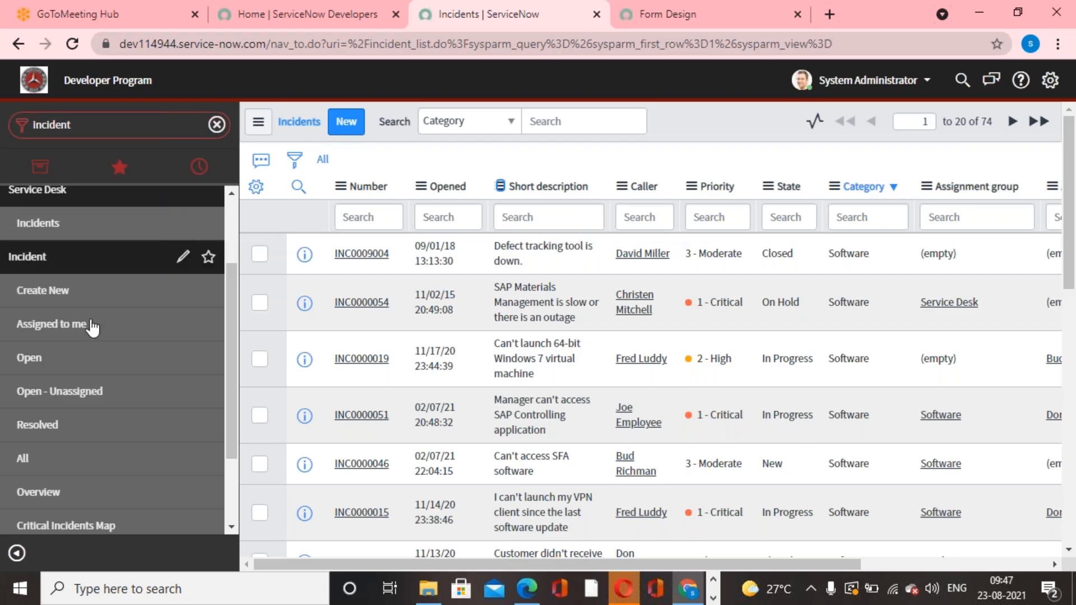
pyautogui.click(53, 465)
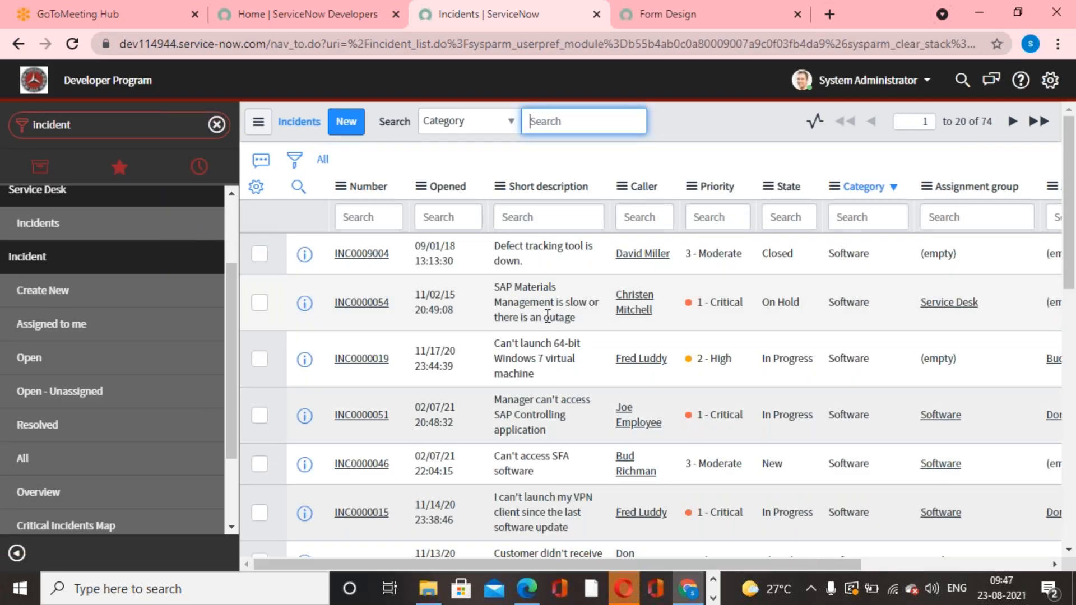
pyautogui.click(731, 22)
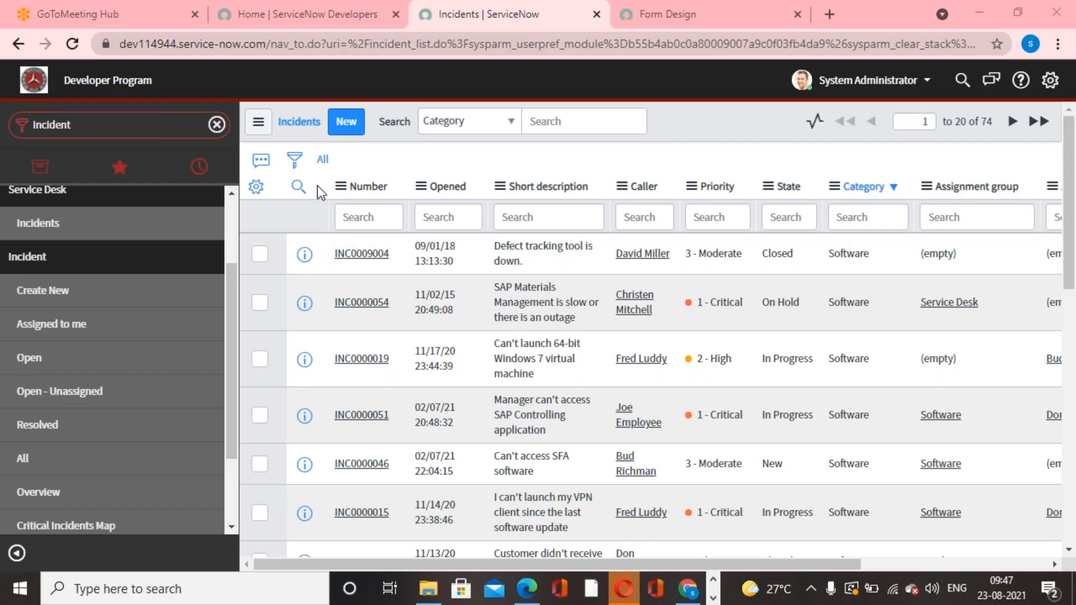
# Hide and restore the column search row, and use it to search for Priority 1 and State new.
pyautogui.click(299, 187)
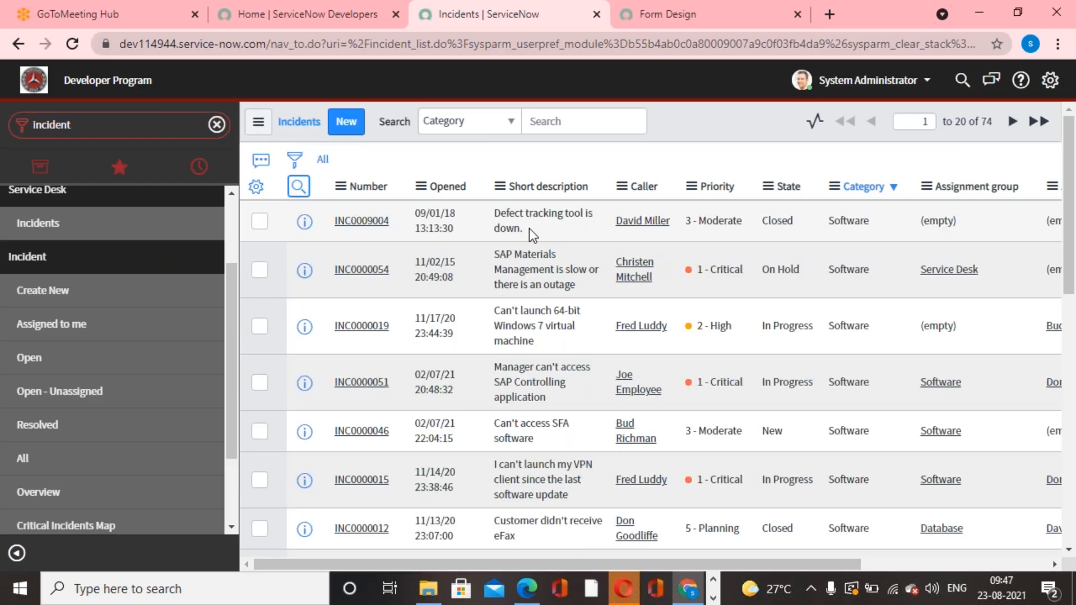
pyautogui.click(298, 186)
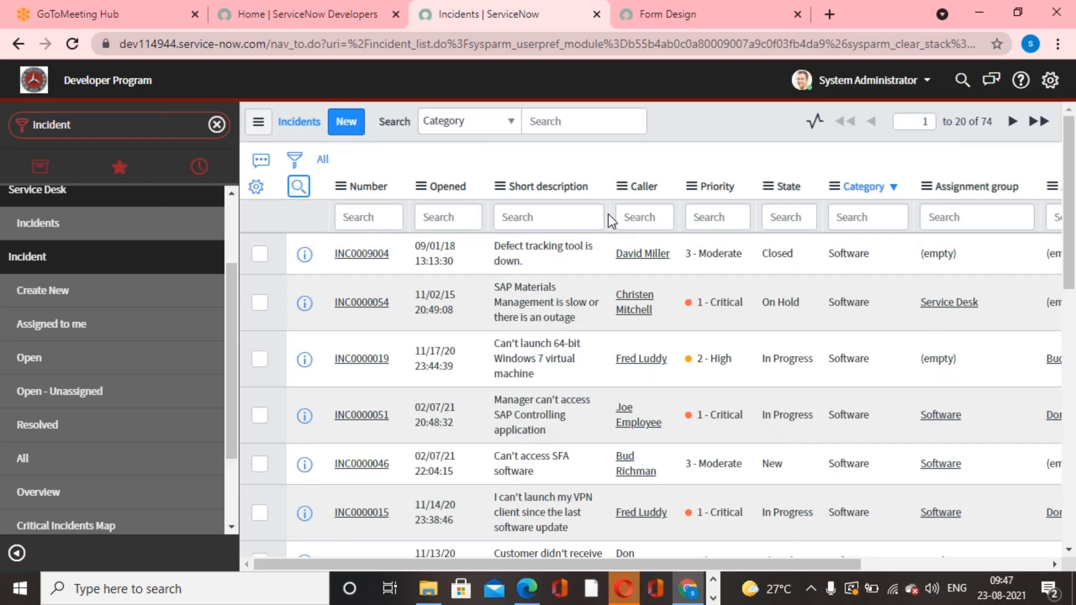
pyautogui.click(723, 218)
pyautogui.write('1')
pyautogui.press('Return')
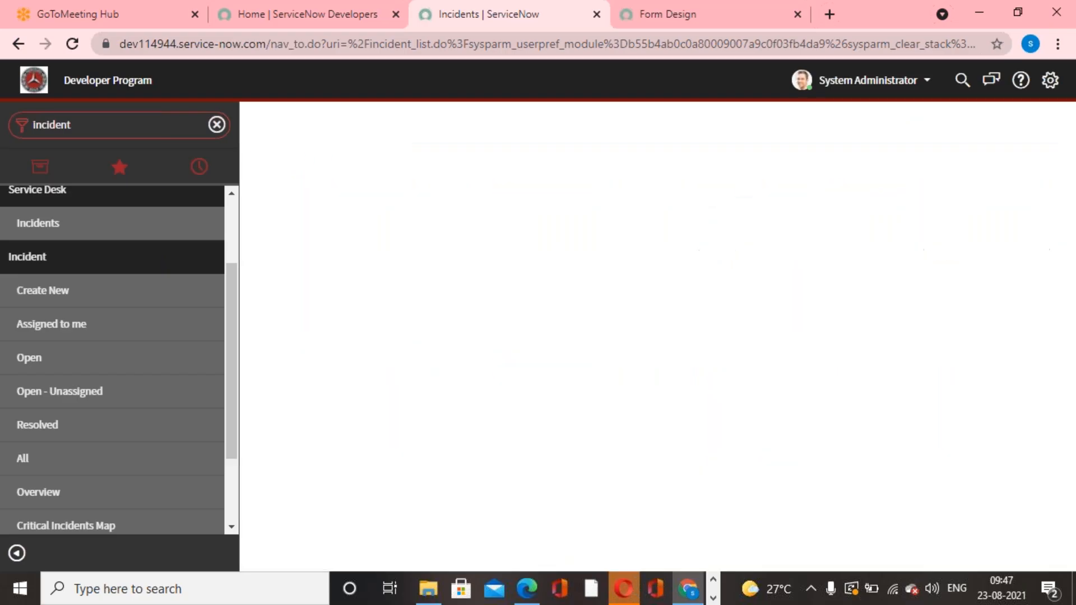
pyautogui.click(800, 222)
pyautogui.write('new')
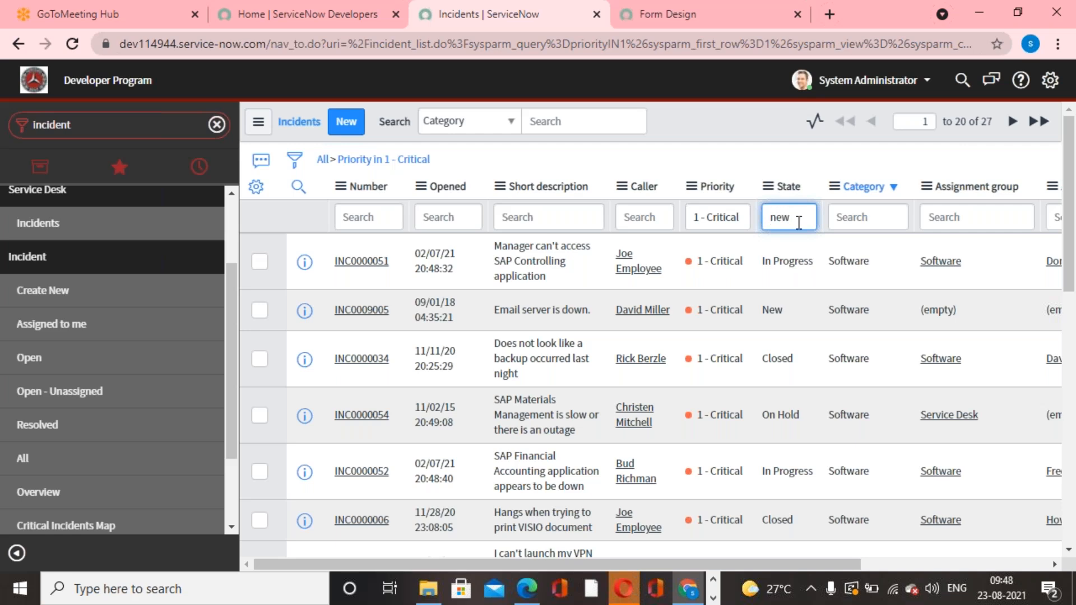
pyautogui.press('Return')
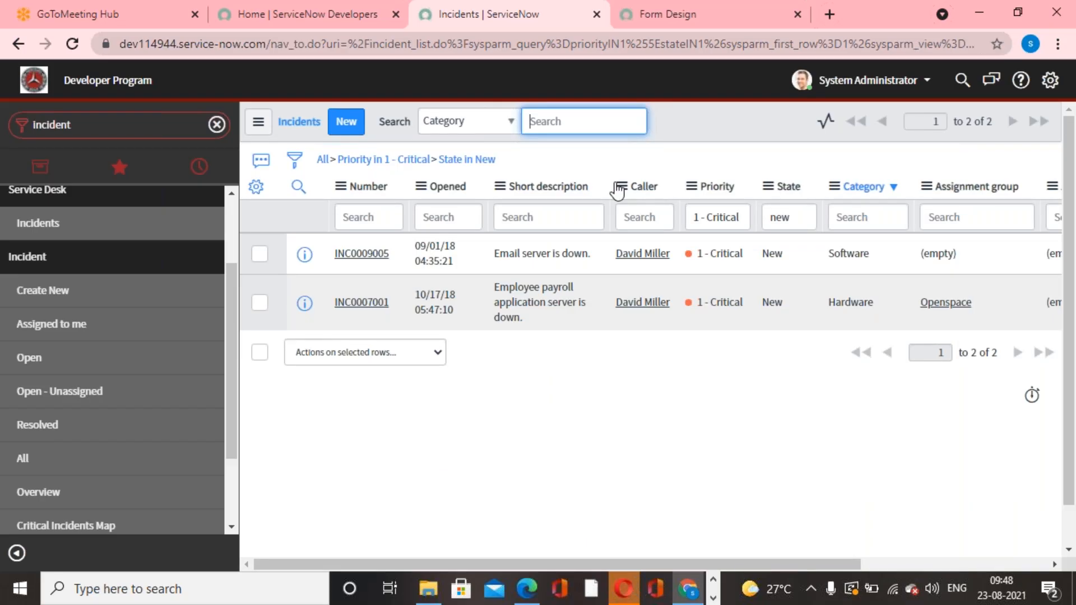
# Remove the Priority and State conditions and look through the unfiltered incident list.
pyautogui.click(322, 161)
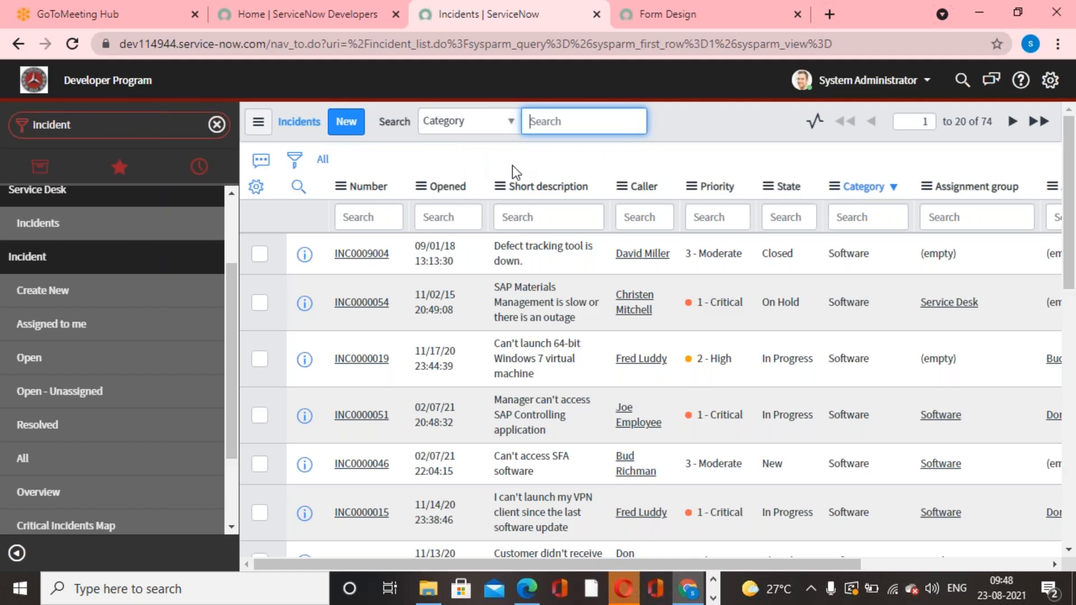
pyautogui.click(728, 21)
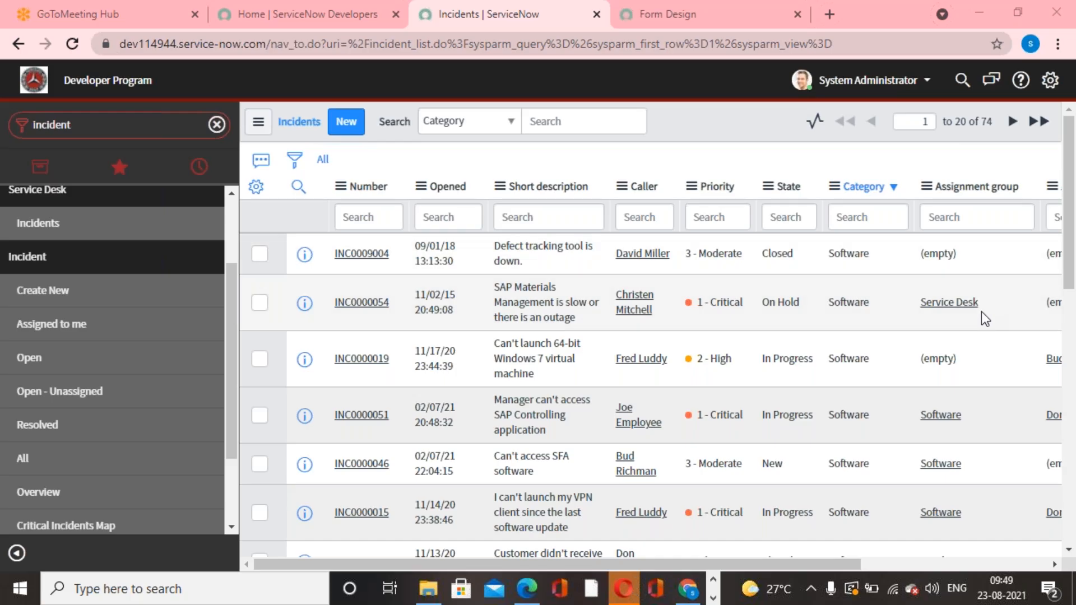
pyautogui.scroll(-6, 982, 317)
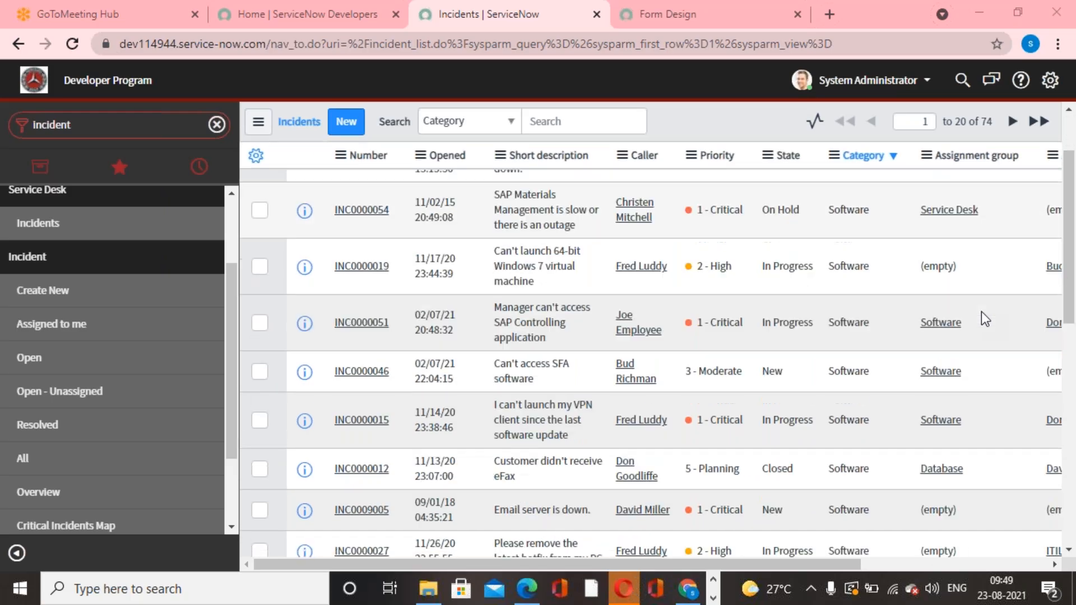
pyautogui.scroll(-5, 981, 312)
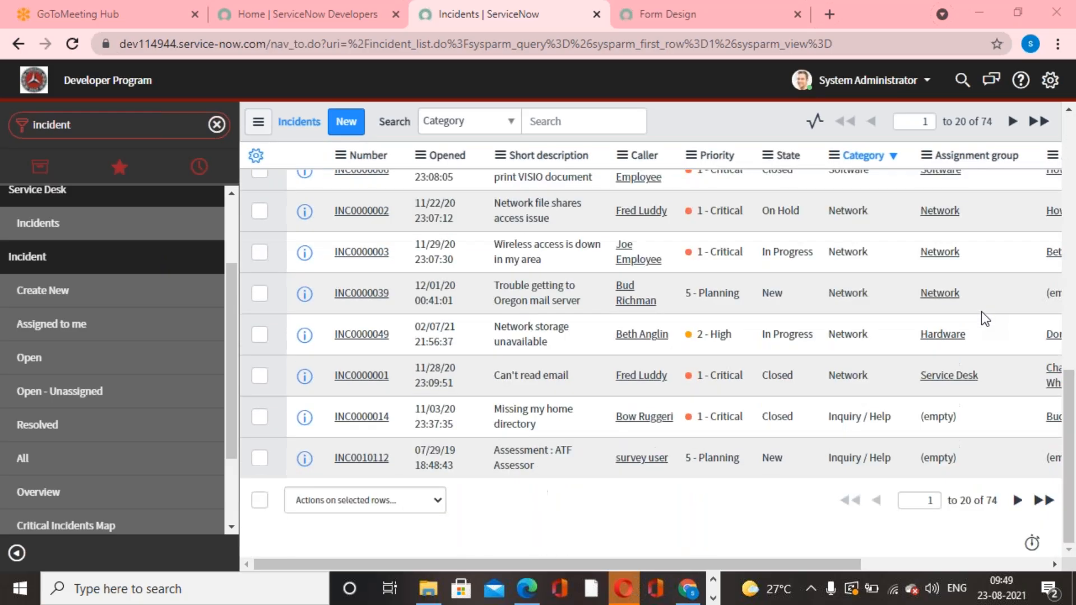
pyautogui.scroll(7, 981, 311)
pyautogui.scroll(4, 982, 314)
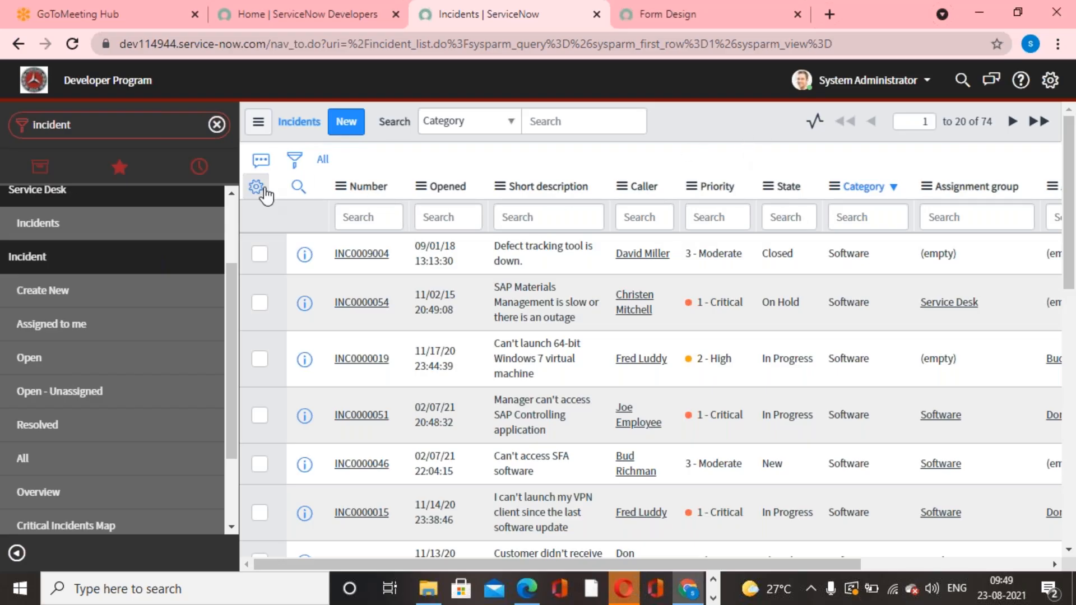
# Filter the incident list to records with Created on Today.
pyautogui.click(295, 161)
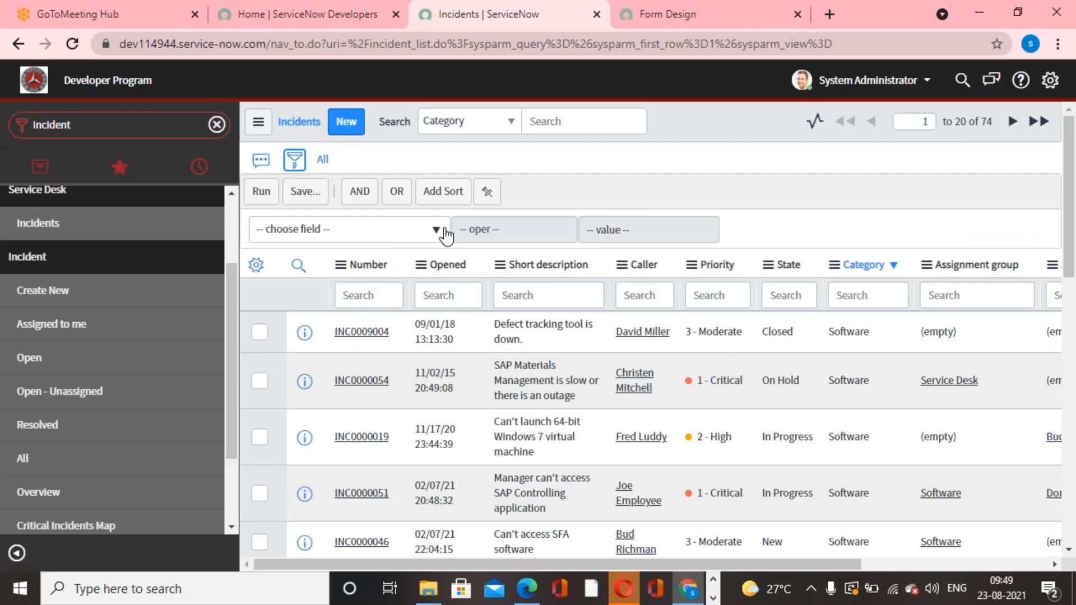
pyautogui.click(442, 235)
pyautogui.write('crea')
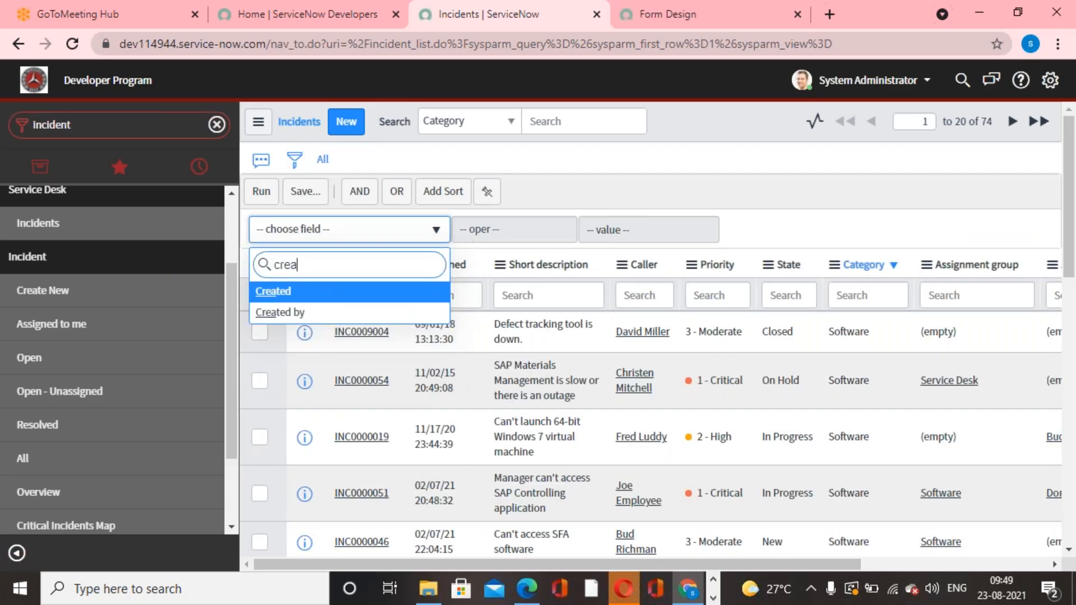
pyautogui.click(297, 292)
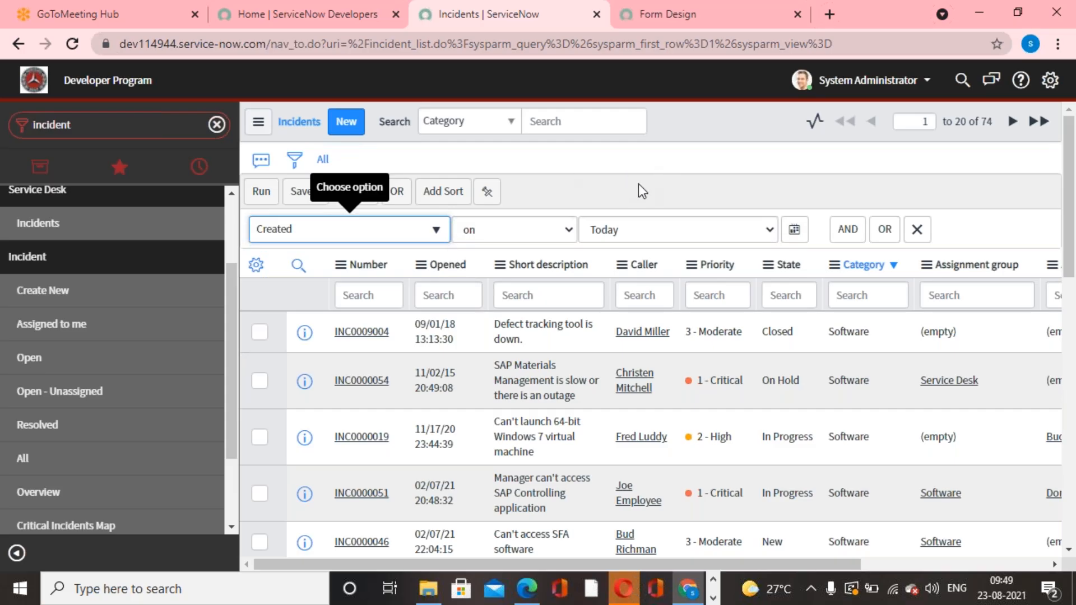
pyautogui.click(262, 191)
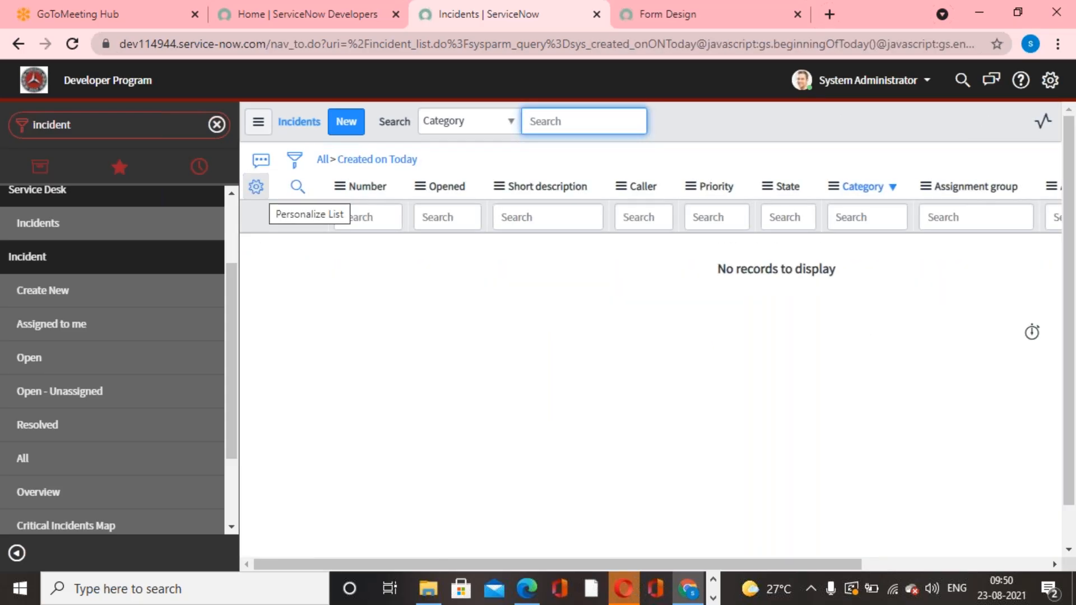
# Remove the Created condition and filter the incidents to records with Updated on Today.
pyautogui.click(324, 160)
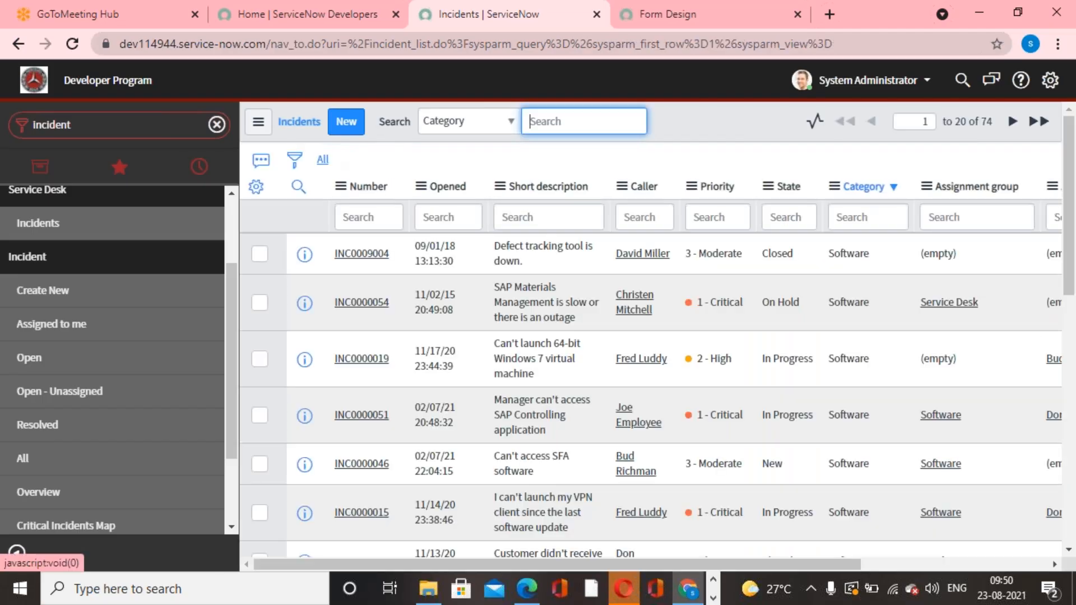
pyautogui.click(295, 167)
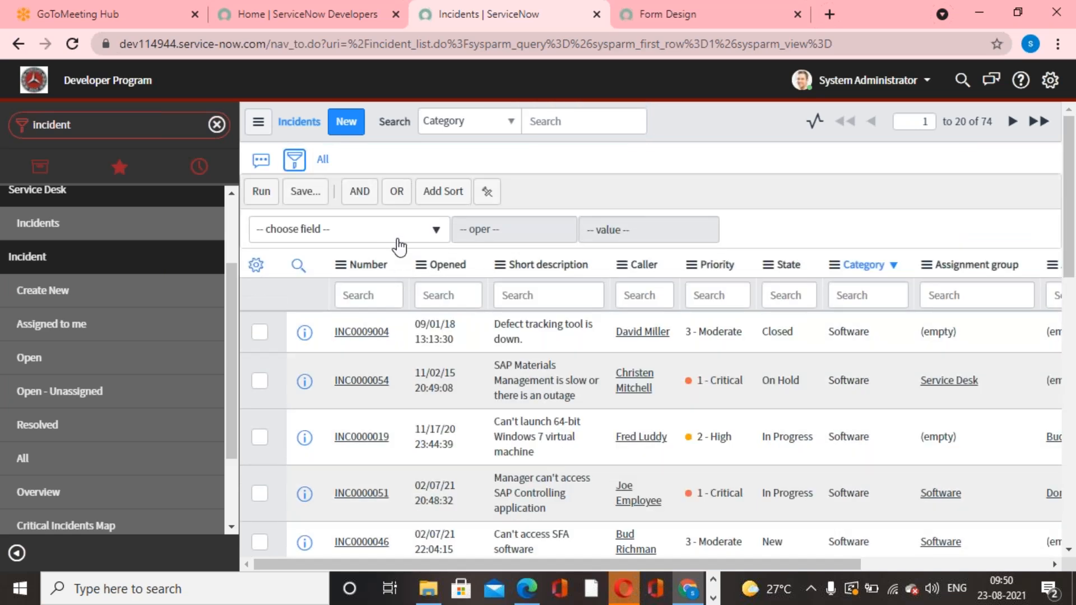
pyautogui.click(400, 234)
pyautogui.write('u')
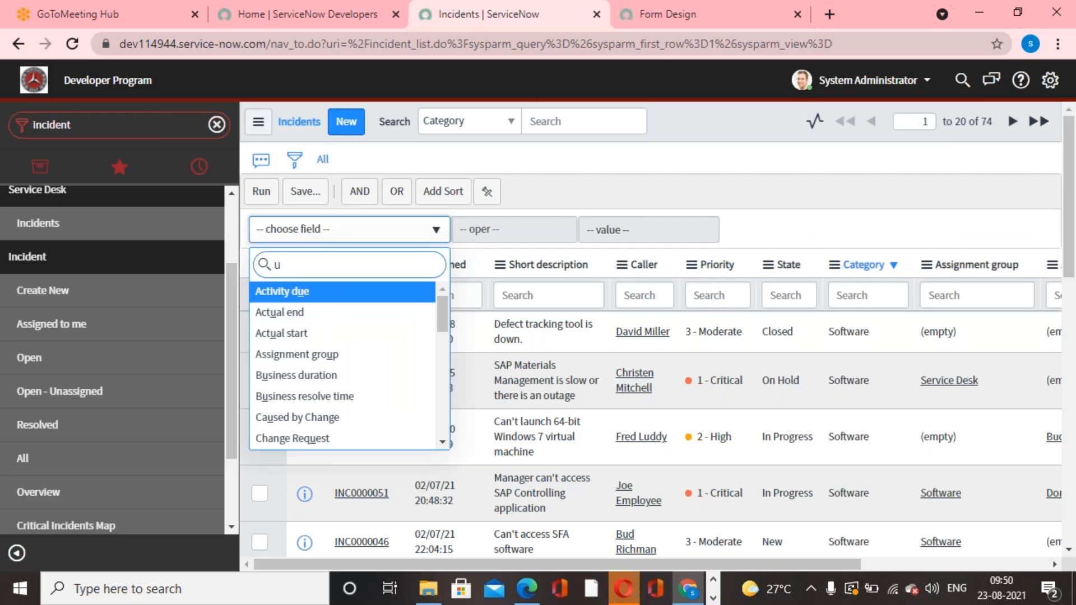
pyautogui.write('pd')
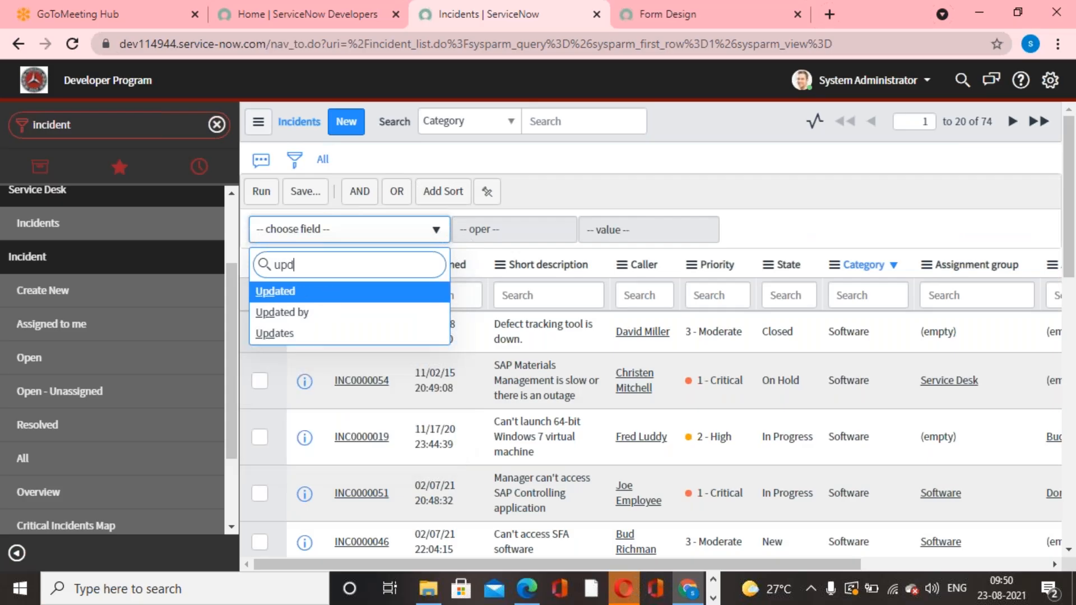
pyautogui.click(297, 293)
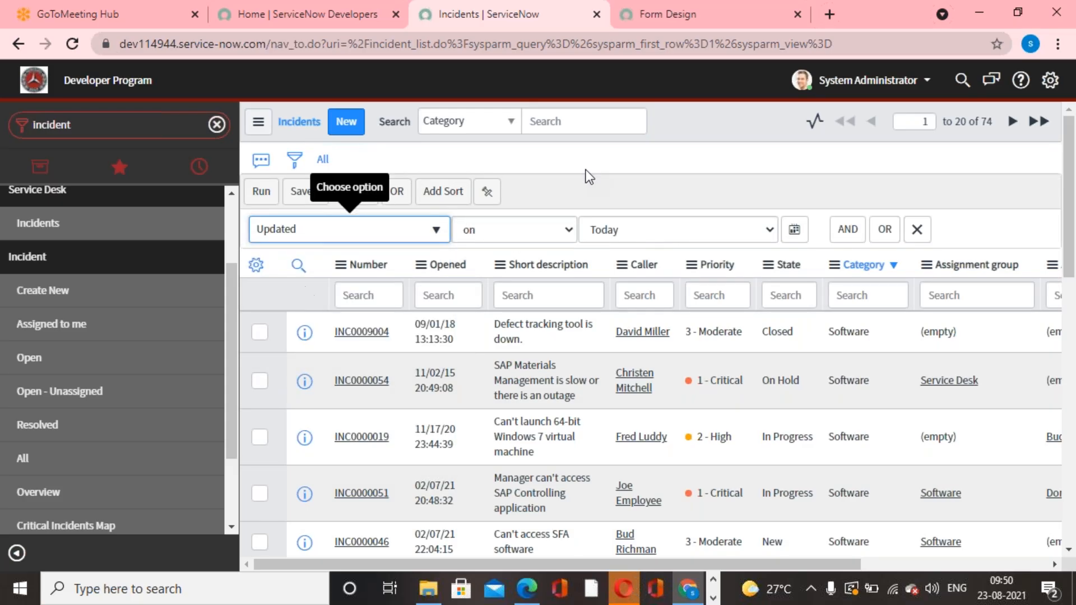
pyautogui.click(697, 228)
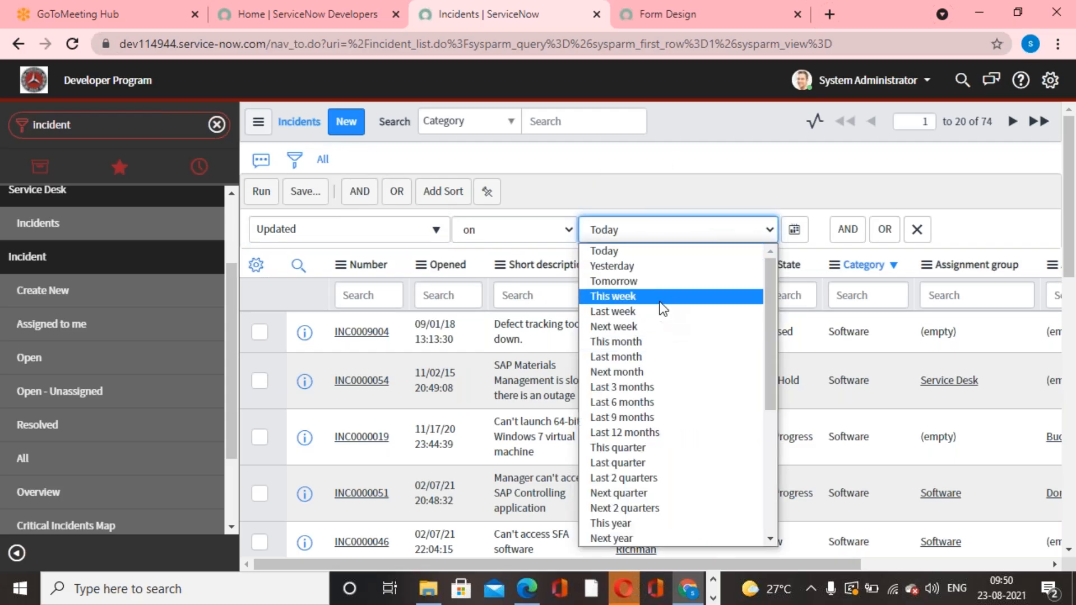
pyautogui.click(628, 252)
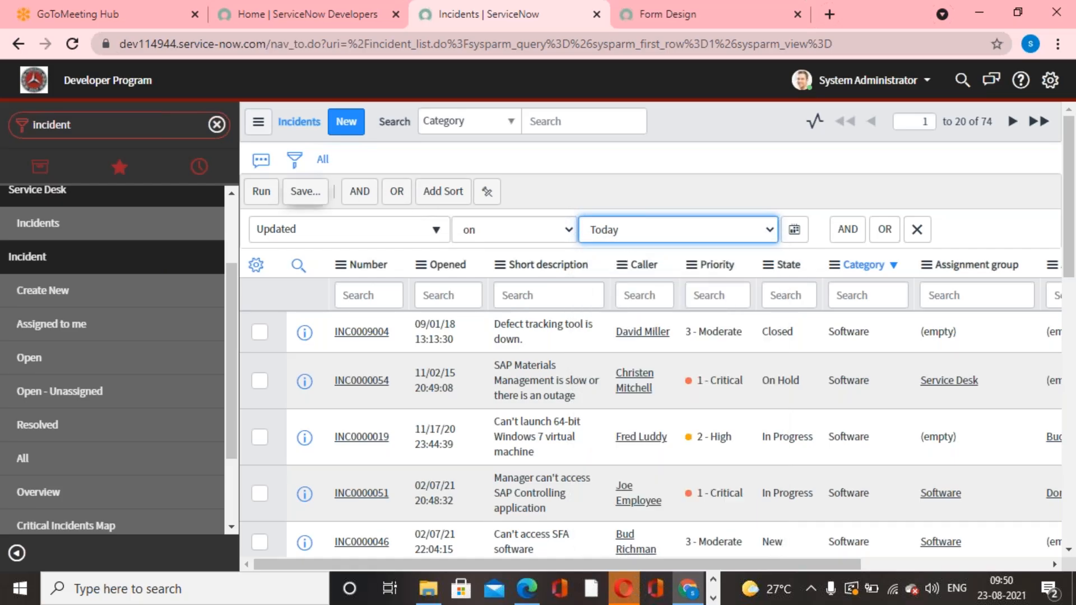
pyautogui.click(264, 196)
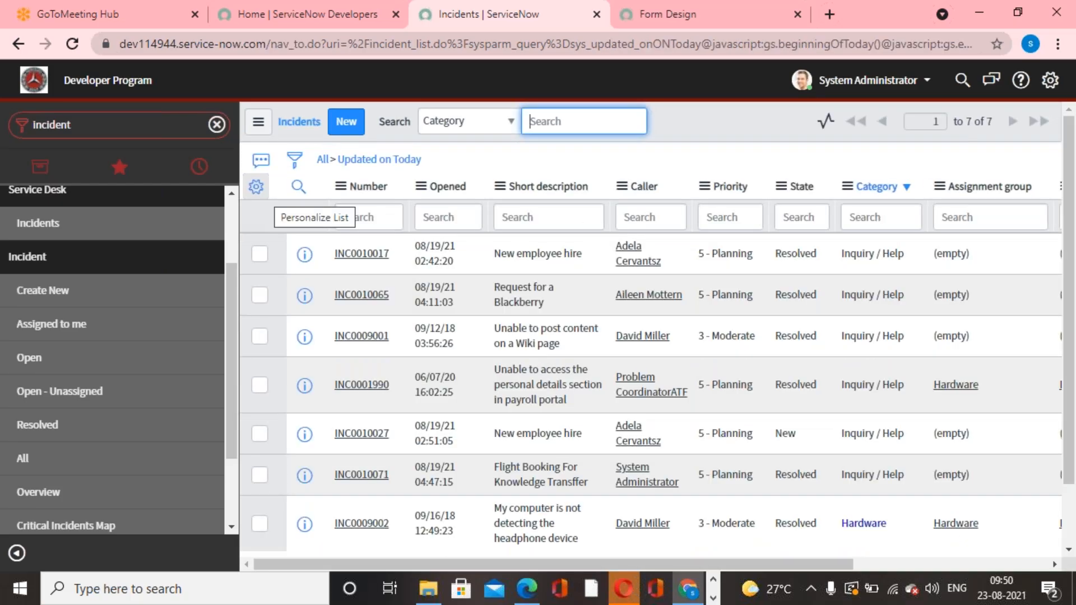
# Look through the incidents updated today, then remove the condition and reload the list of all incidents.
pyautogui.scroll(-2, 443, 336)
pyautogui.scroll(2, 442, 336)
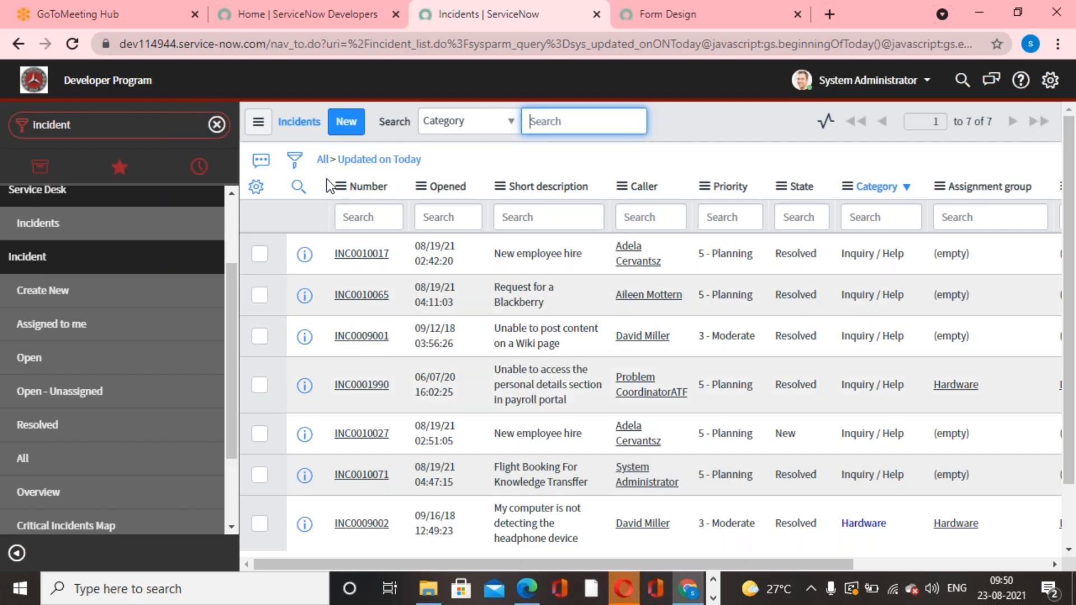
pyautogui.click(323, 161)
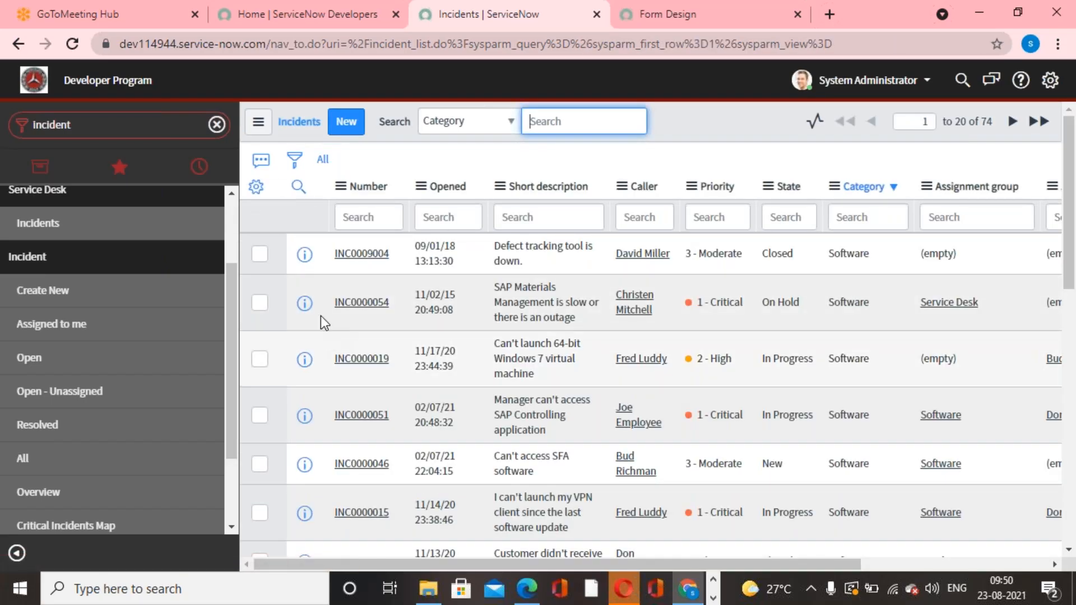
pyautogui.click(492, 166)
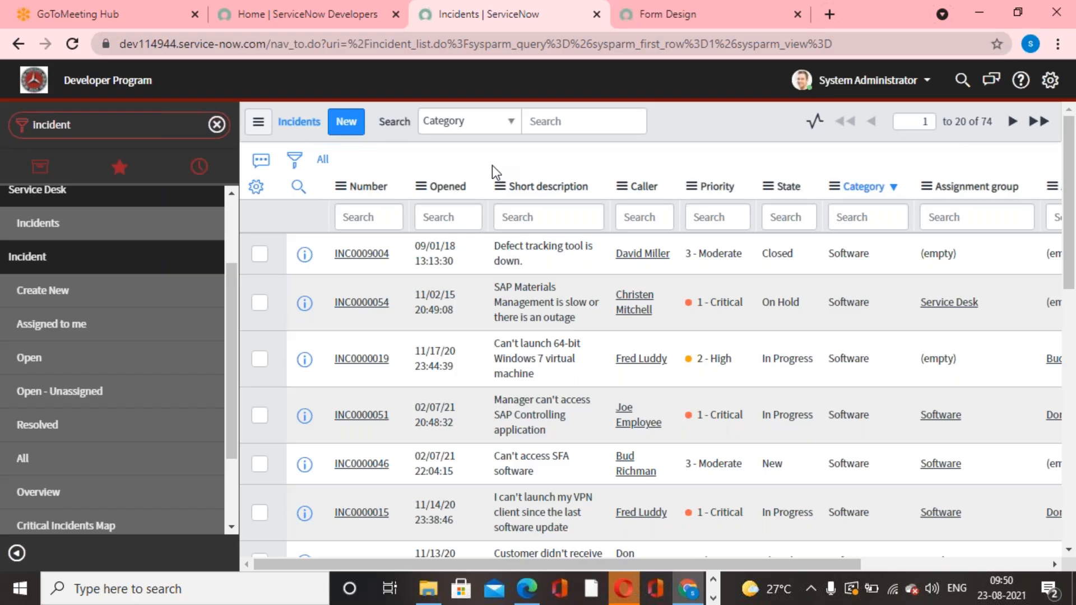
pyautogui.click(67, 465)
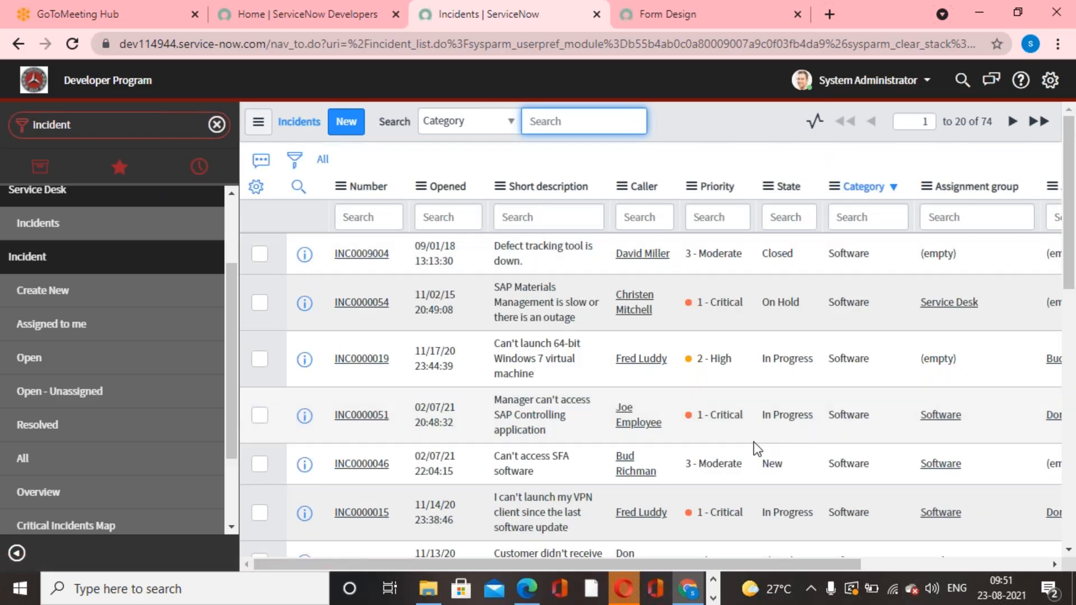
# Use Show Matching on cell values to narrow the incidents to Priority 1 - Critical, State In Progress and Category Software.
pyautogui.click(718, 303)
pyautogui.rightClick(749, 323)
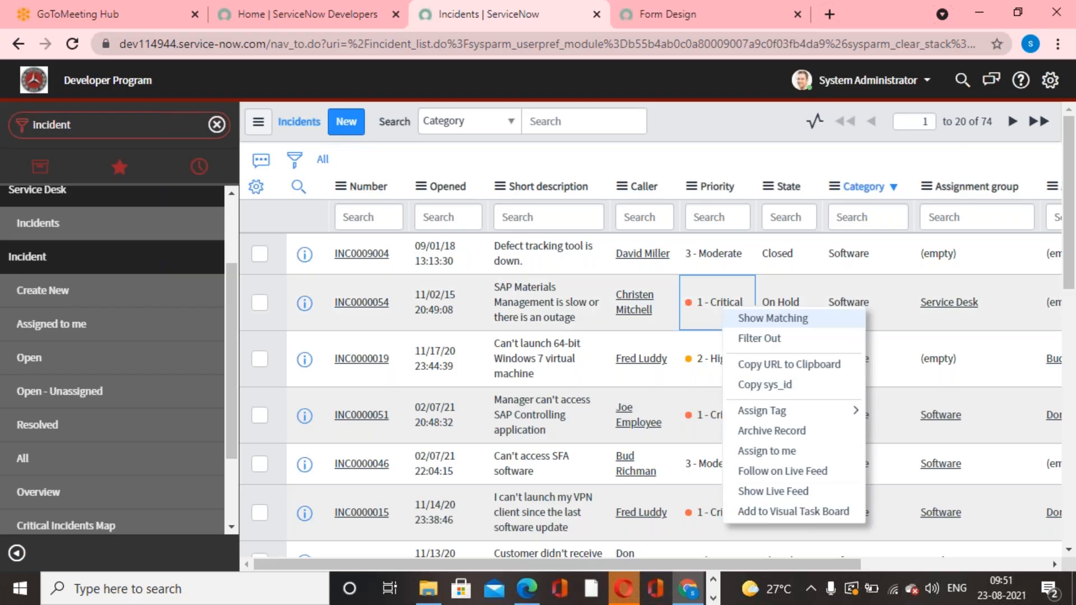
pyautogui.click(749, 318)
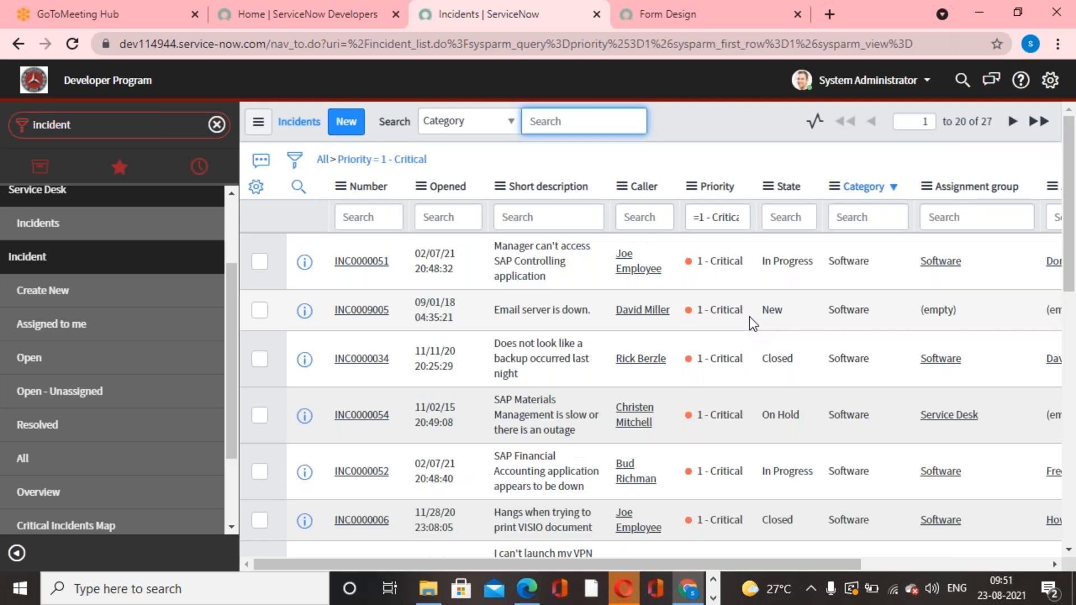
pyautogui.rightClick(788, 259)
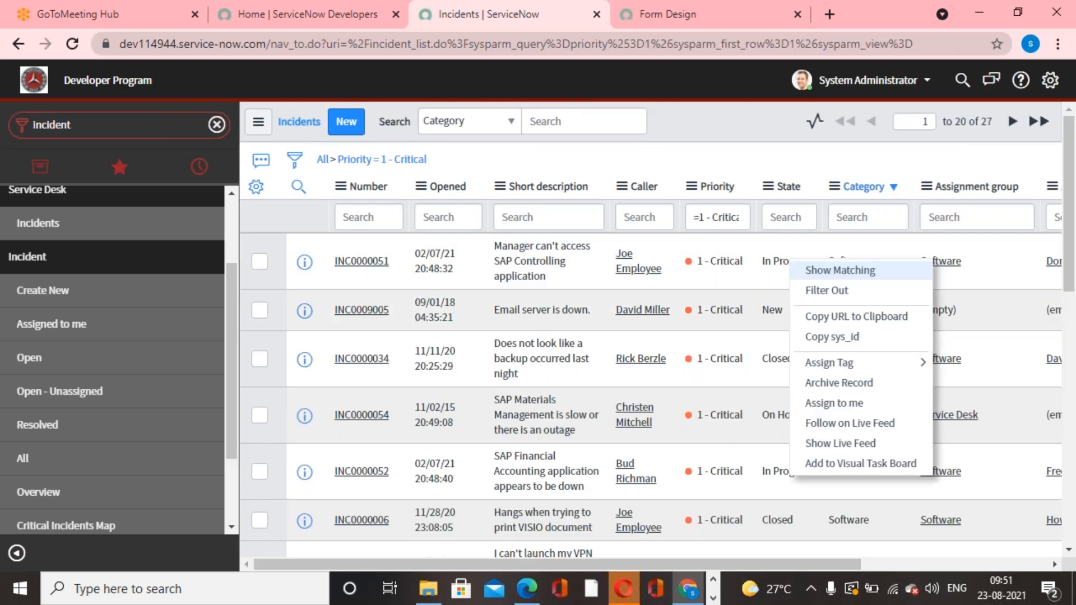
pyautogui.click(862, 270)
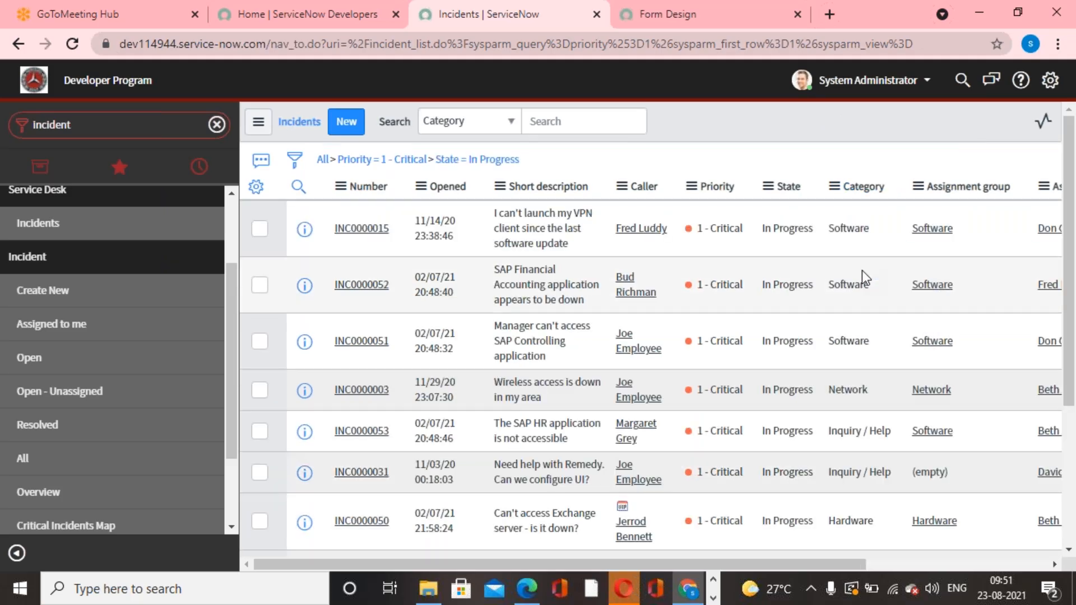
pyautogui.rightClick(850, 260)
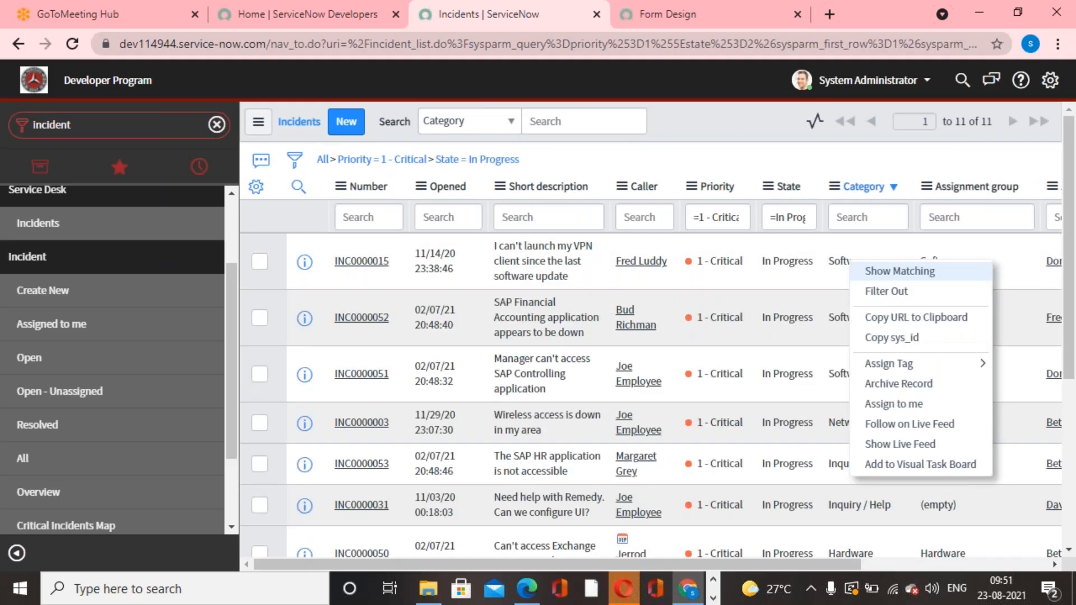
pyautogui.click(898, 270)
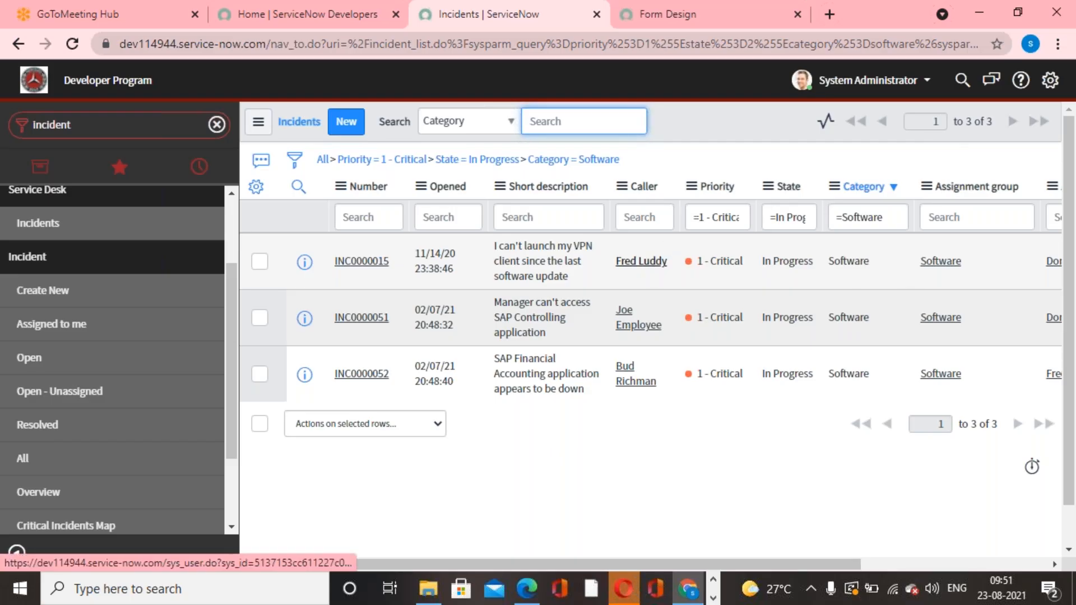
# Remove the Priority, State and Category conditions, and view a 1 - Critical value's options without applying any.
pyautogui.rightClick(650, 263)
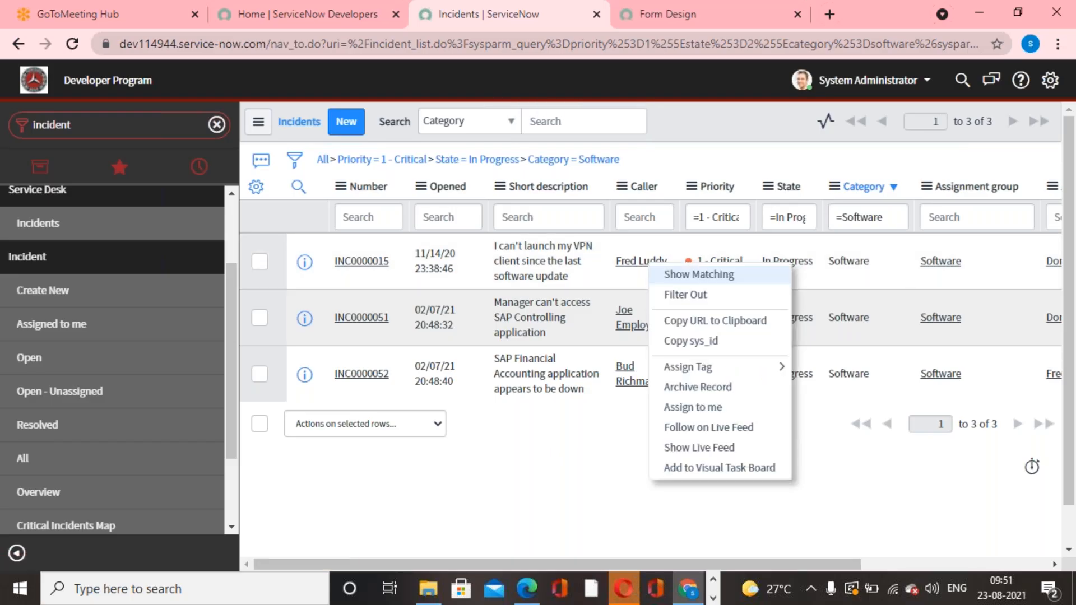
pyautogui.click(324, 160)
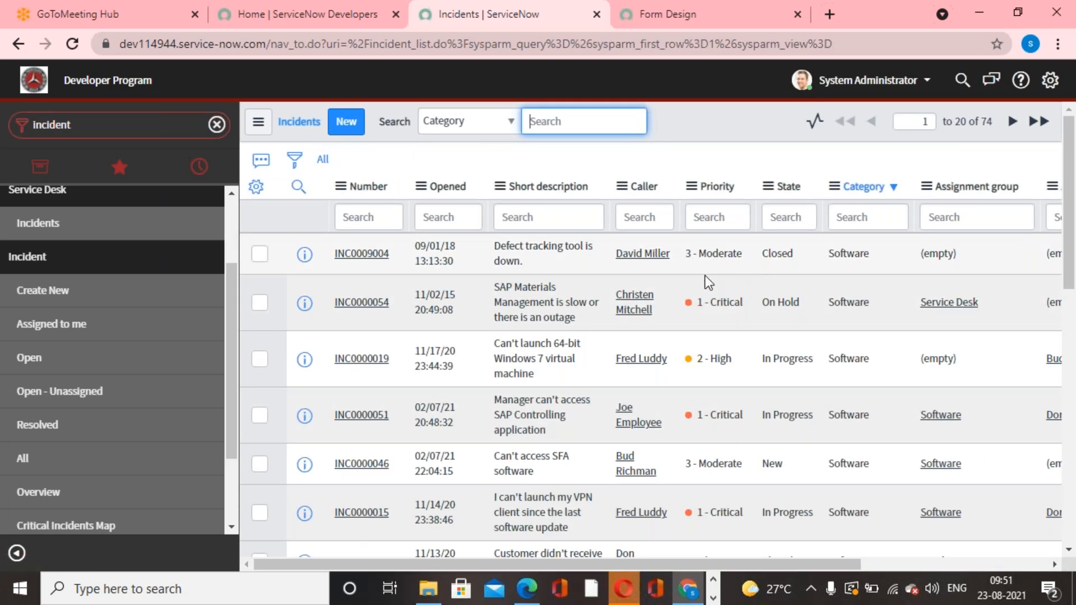
pyautogui.rightClick(702, 303)
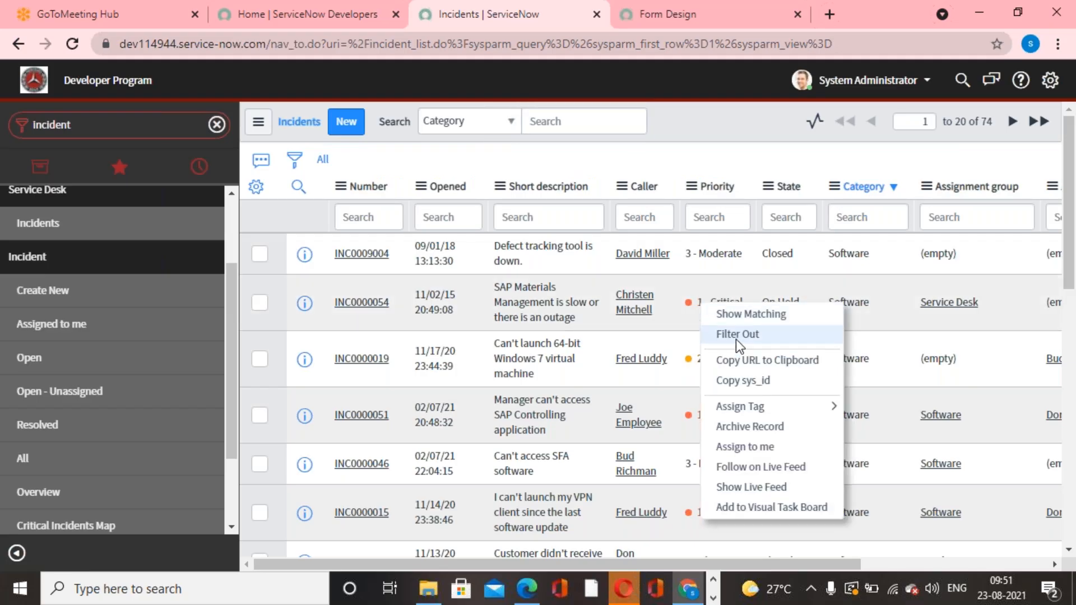
pyautogui.click(751, 160)
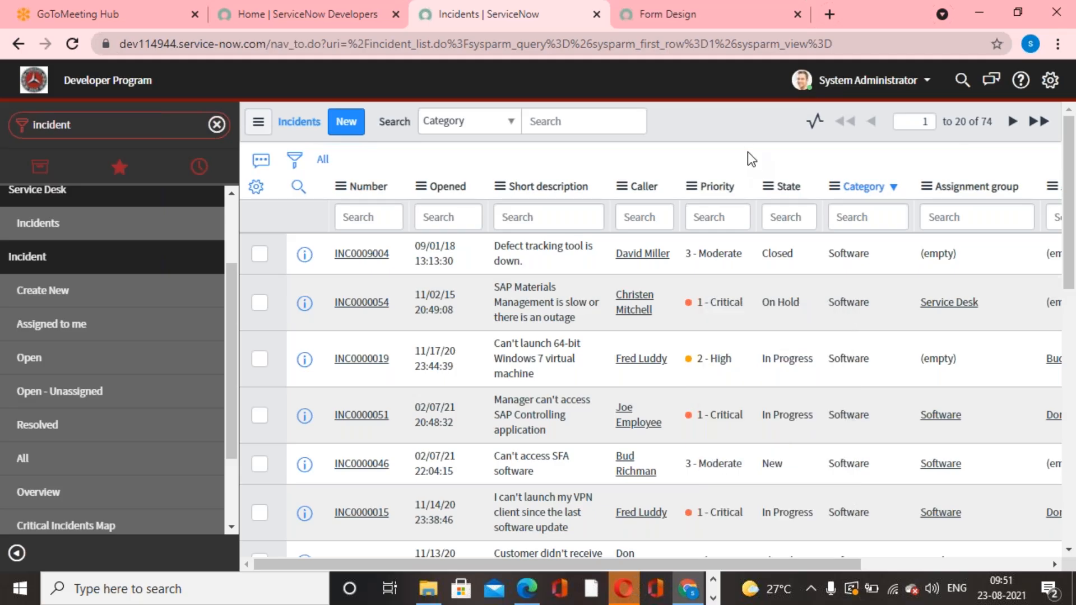
# Use Filter Out on cell values to exclude incidents with Priority 1 - Critical and 3 - Moderate.
pyautogui.click(711, 297)
pyautogui.rightClick(729, 304)
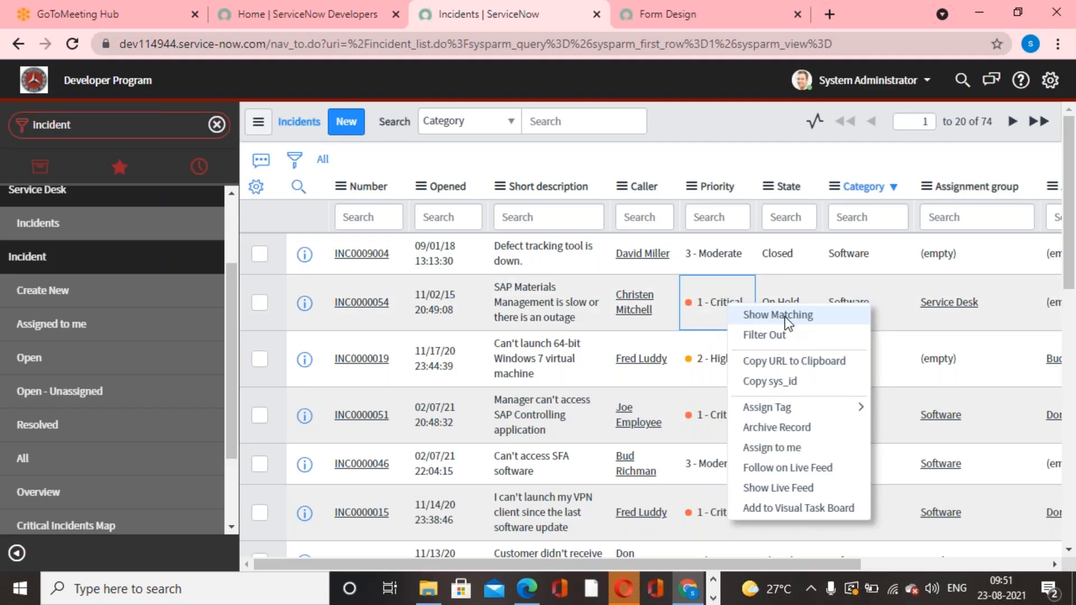
pyautogui.click(775, 332)
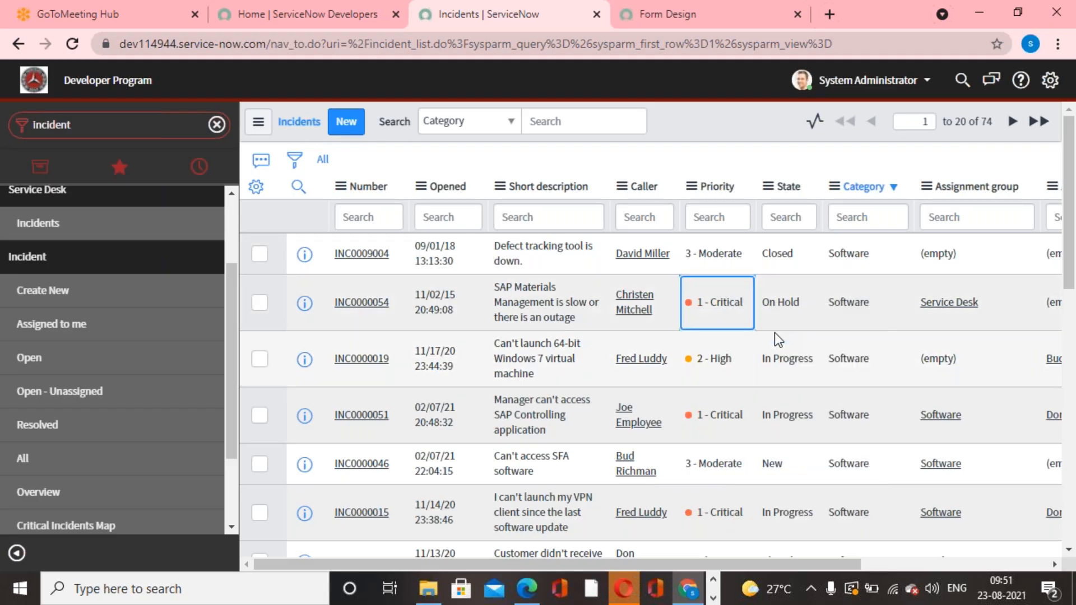
pyautogui.rightClick(715, 257)
pyautogui.click(751, 286)
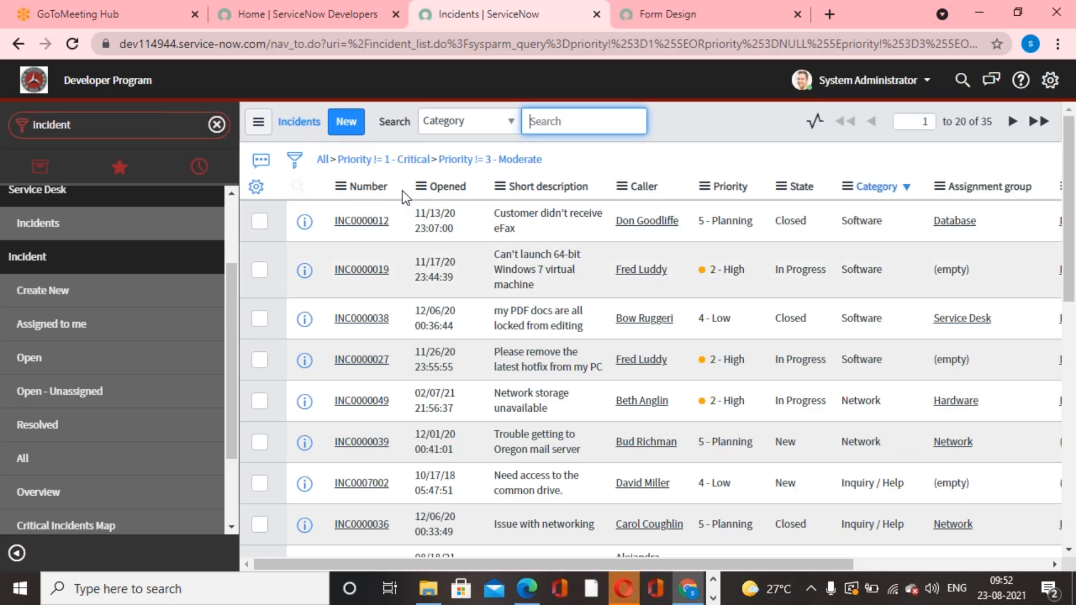
# Remove the Priority exclusions and view the incident list's Group By and Filters options without applying any.
pyautogui.click(323, 161)
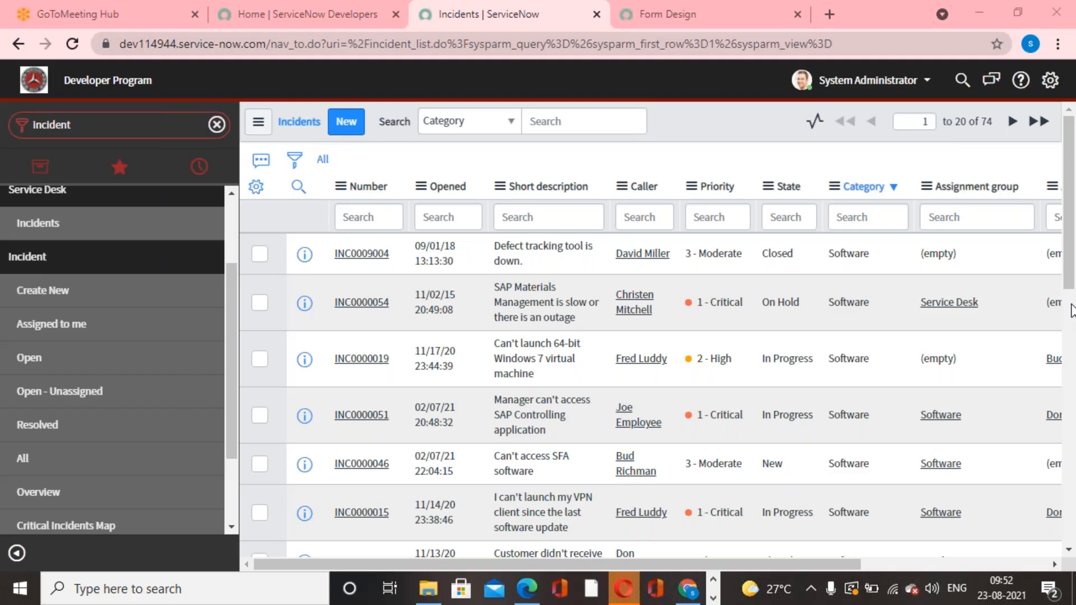
pyautogui.click(745, 206)
pyautogui.click(259, 123)
pyautogui.moveTo(298, 188)
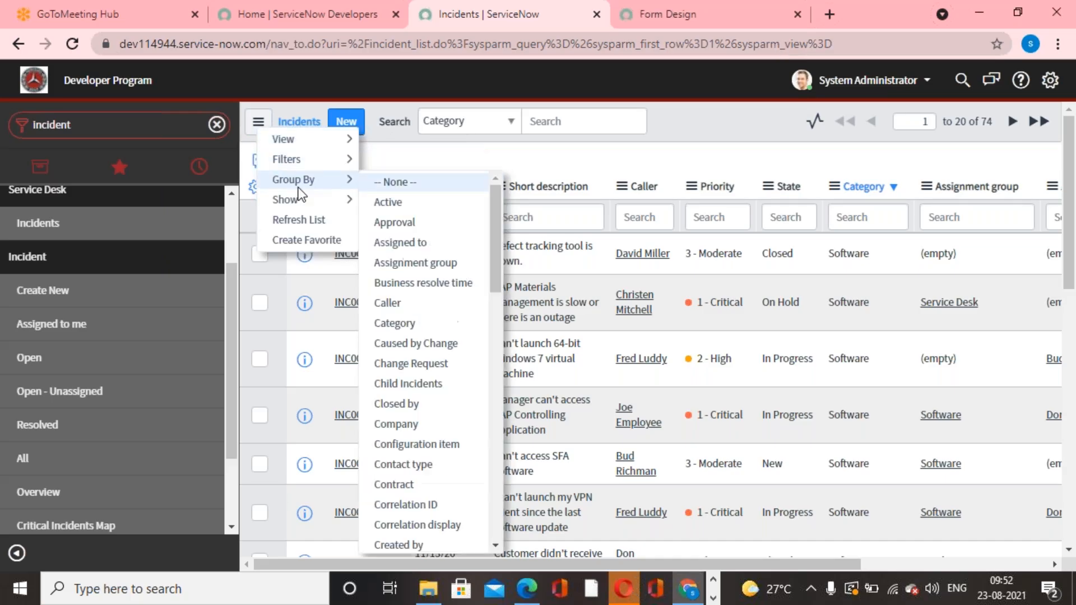
pyautogui.moveTo(337, 164)
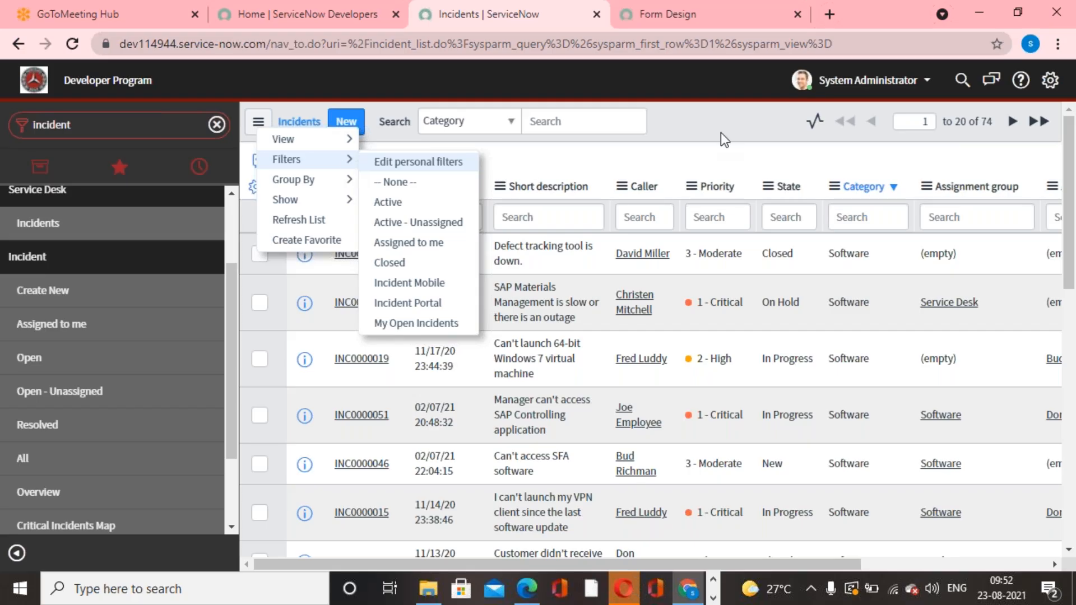
pyautogui.press('Escape')
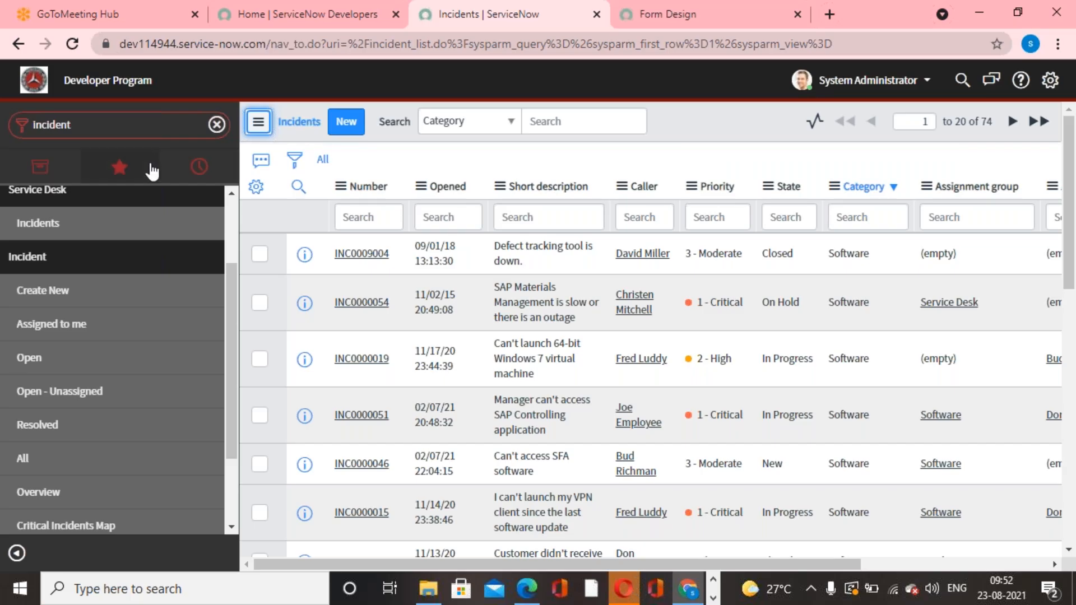
# Show the favorites in the application navigator.
pyautogui.click(119, 168)
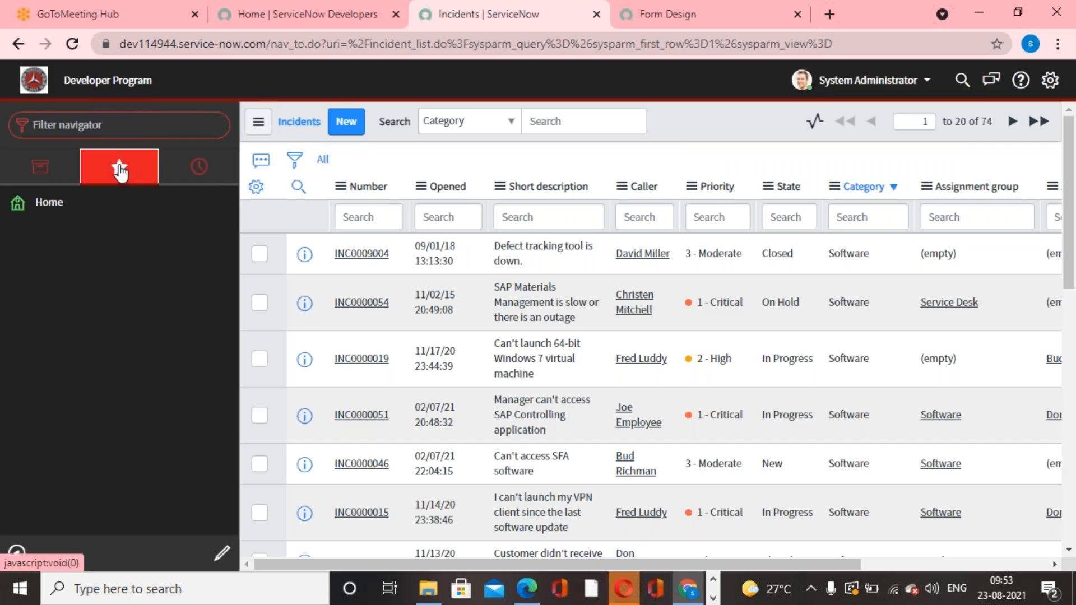